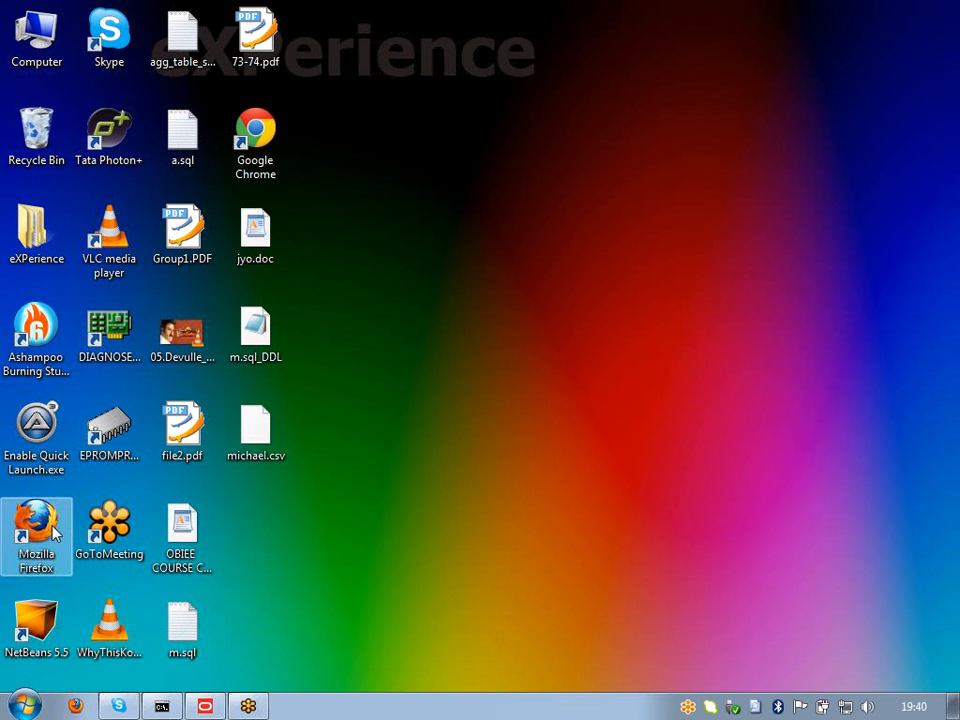
{"action": "double_click", "coordinate": [36, 530]}
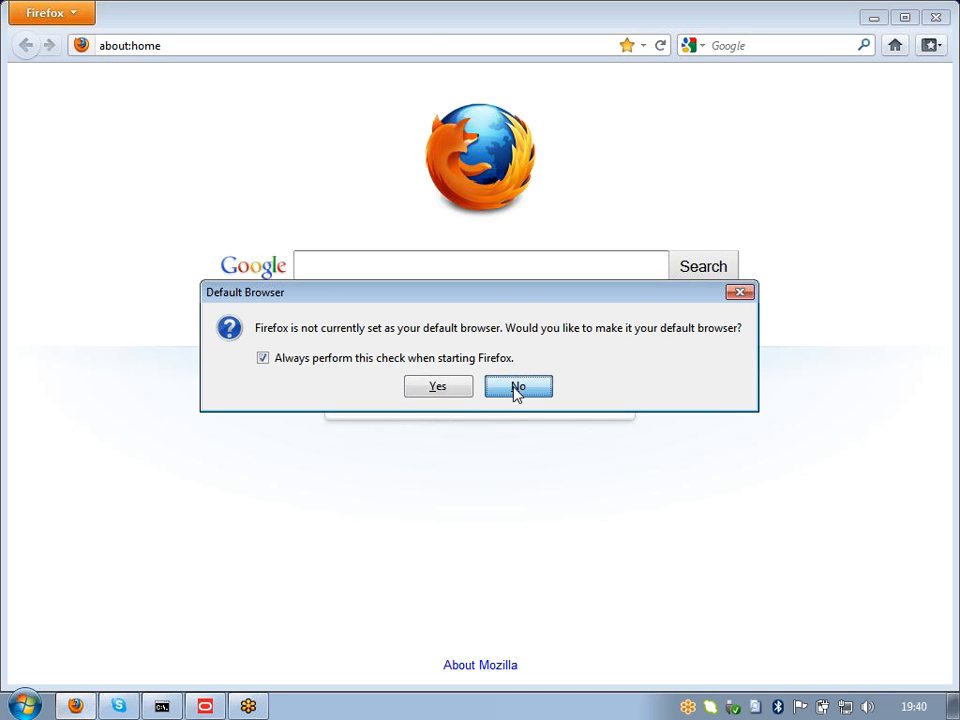
{"action": "left_click", "coordinate": [517, 390]}
{"action": "left_click", "coordinate": [418, 45]}
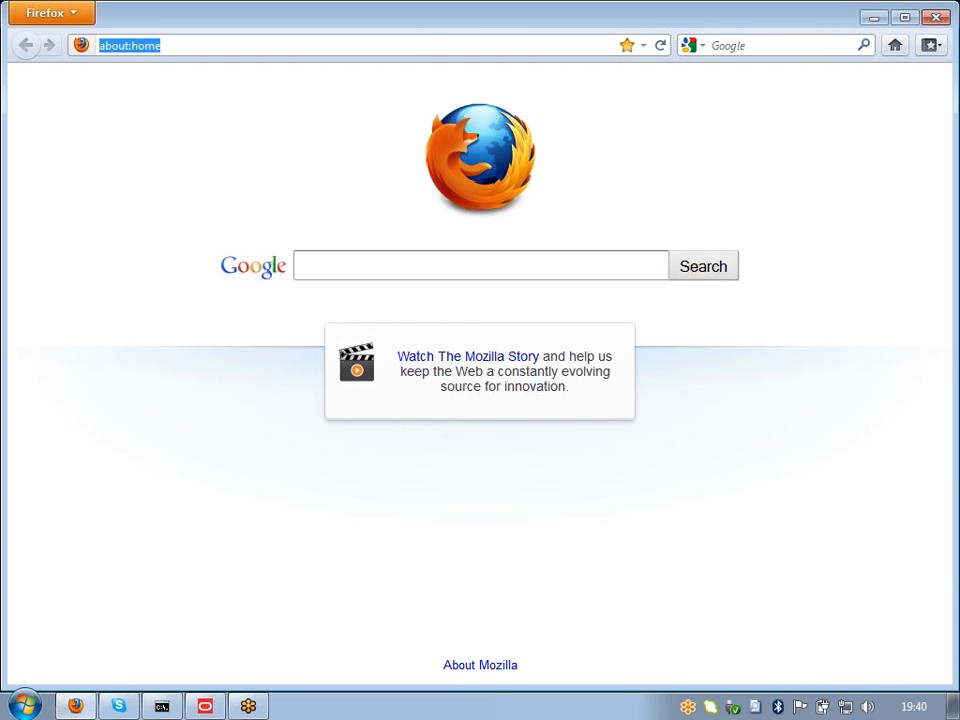
{"action": "type", "text": "w"}
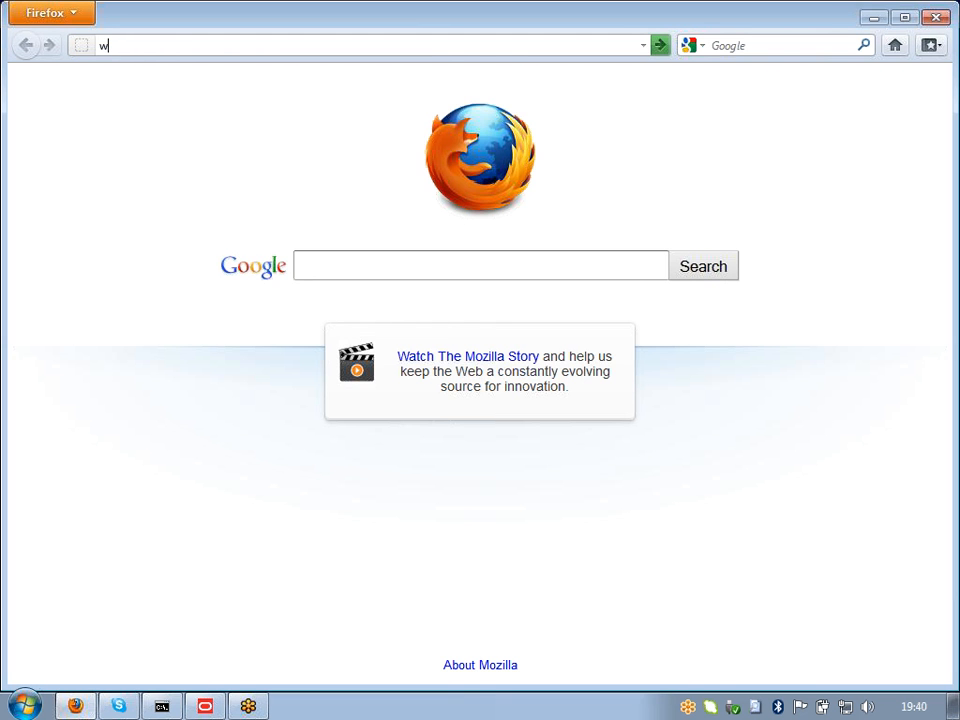
{"action": "type", "text": "ww.oracle.com"}
{"action": "key", "text": "Return"}
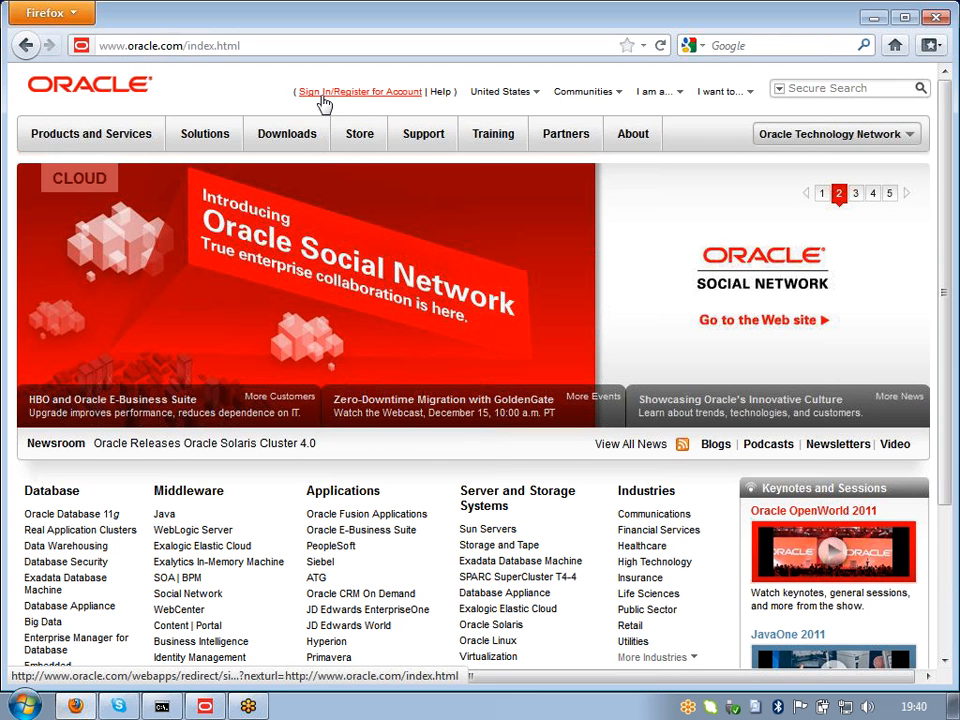
Step: Sign in to the Oracle account with its e-mail and password, then show the Downloads menu
{"action": "left_click", "coordinate": [322, 98]}
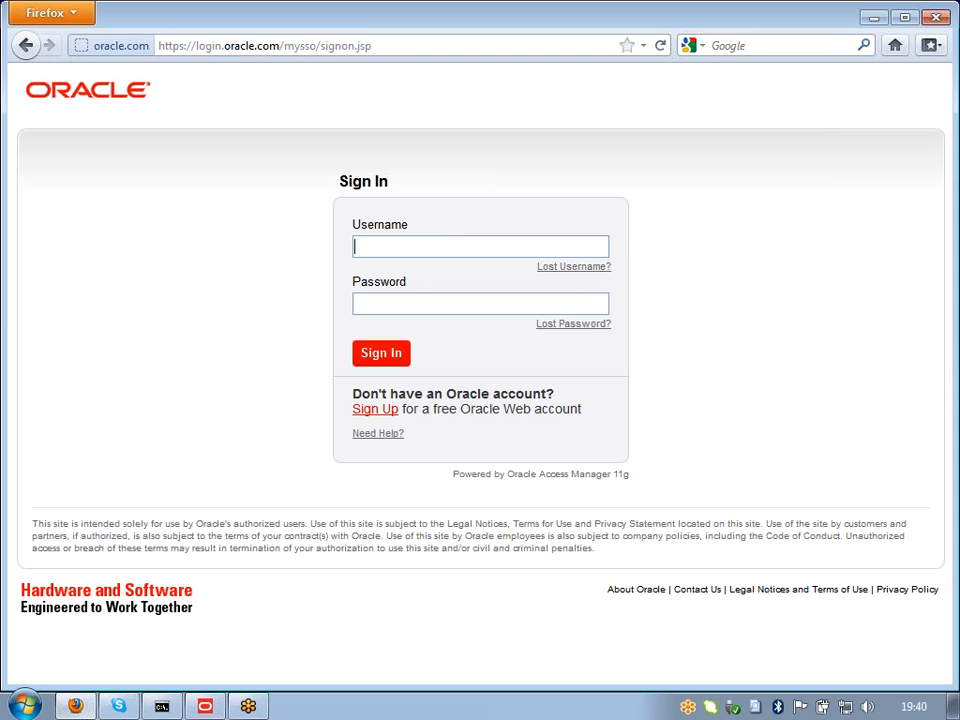
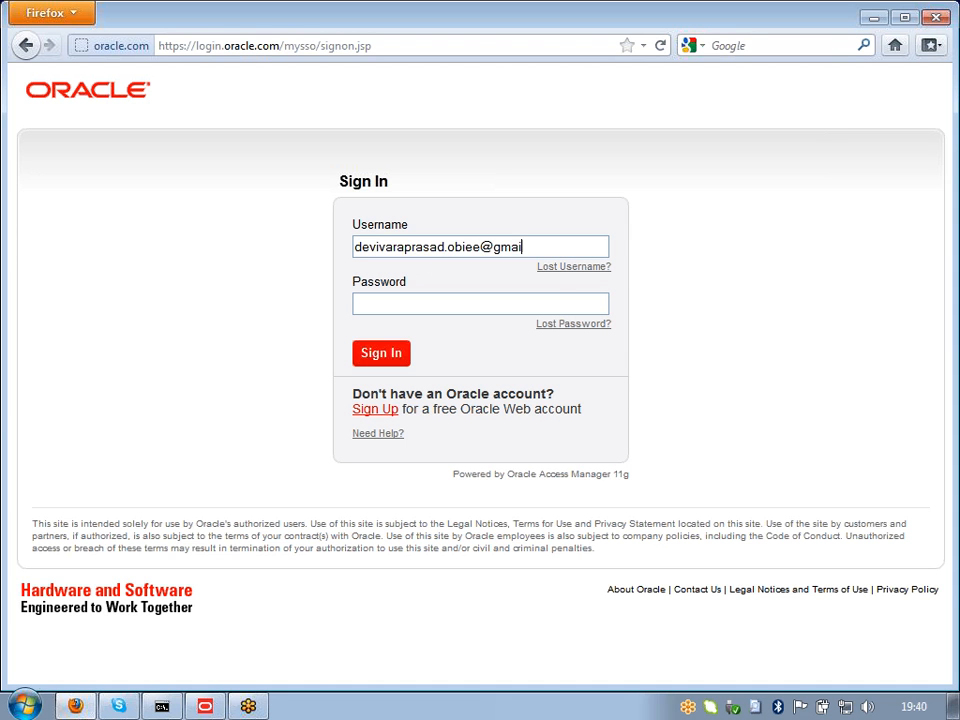
{"action": "key", "text": "Tab"}
{"action": "type", "text": "***********"}
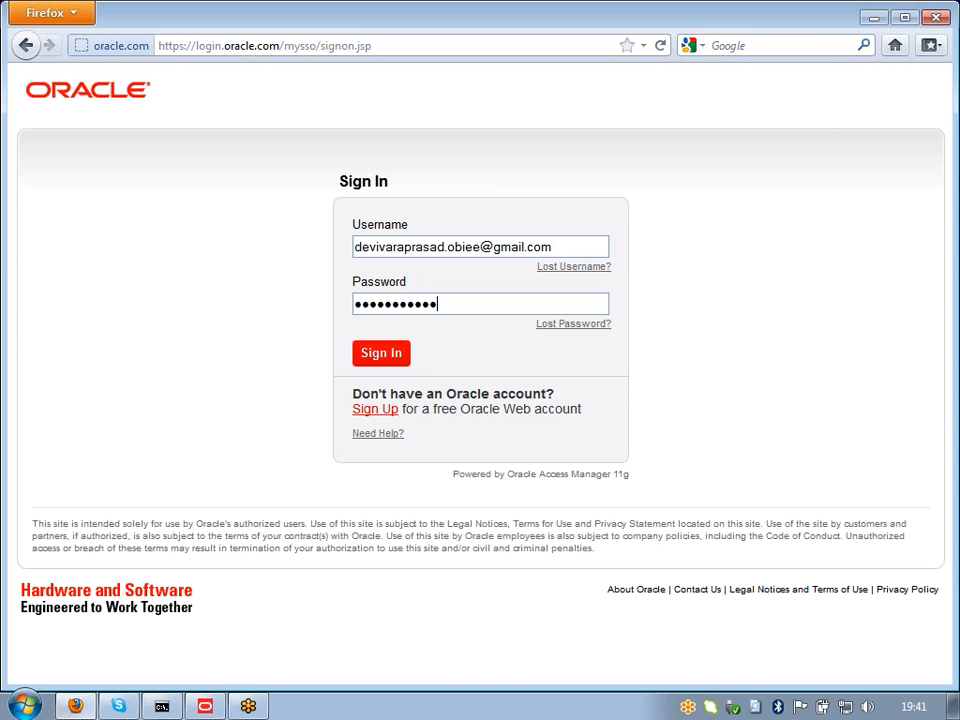
{"action": "left_click", "coordinate": [400, 360]}
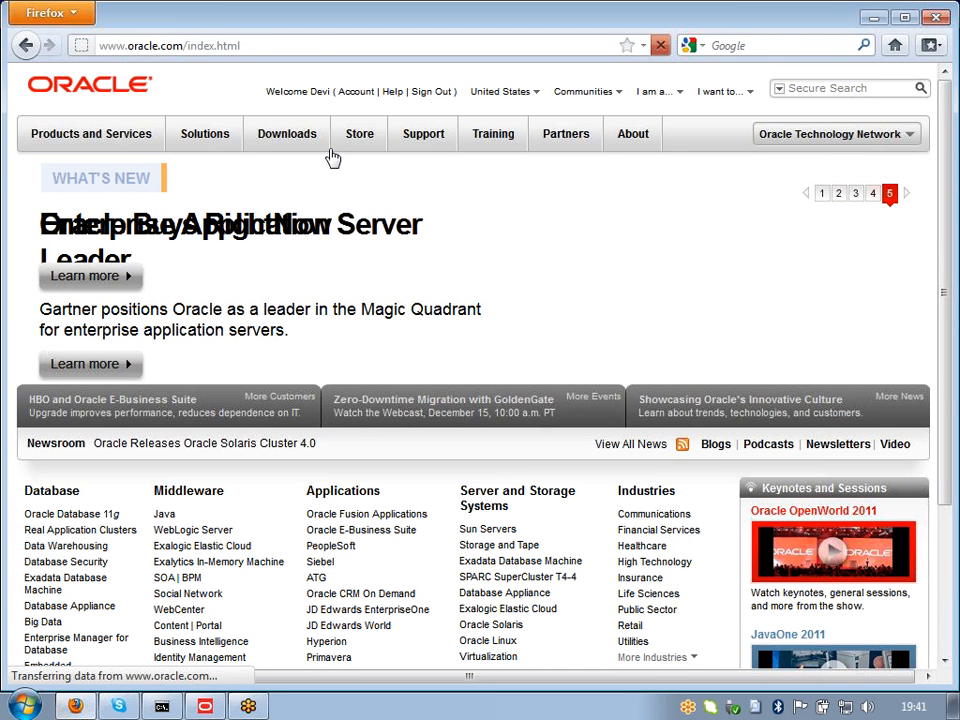
{"action": "mouse_move", "coordinate": [292, 138]}
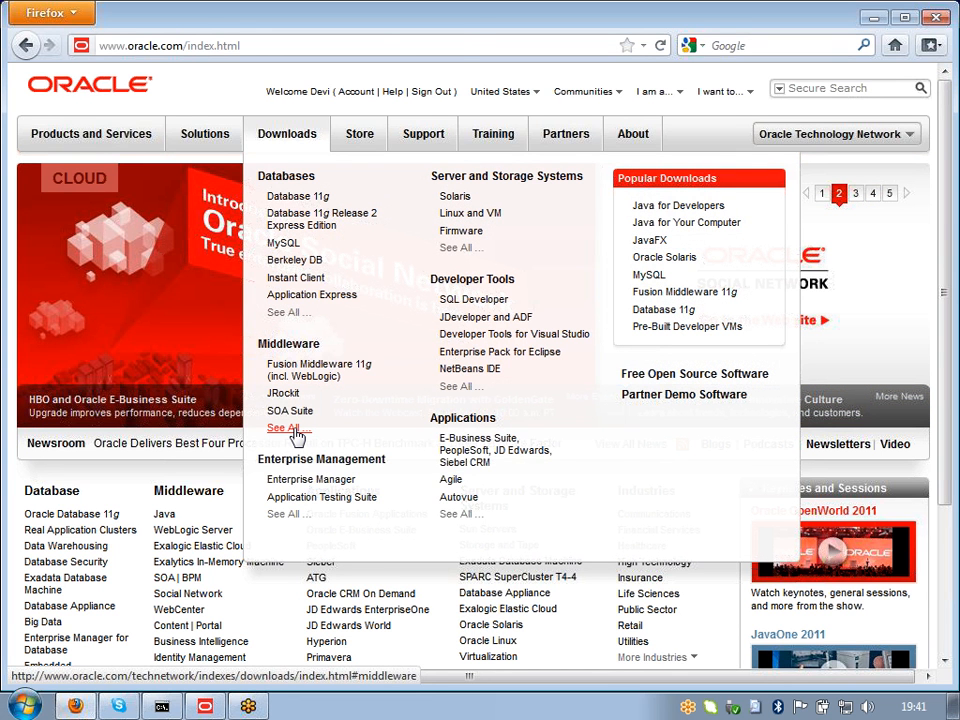
Step: List all Middleware downloads and choose Business Intelligence Suite EE
{"action": "left_click", "coordinate": [287, 428]}
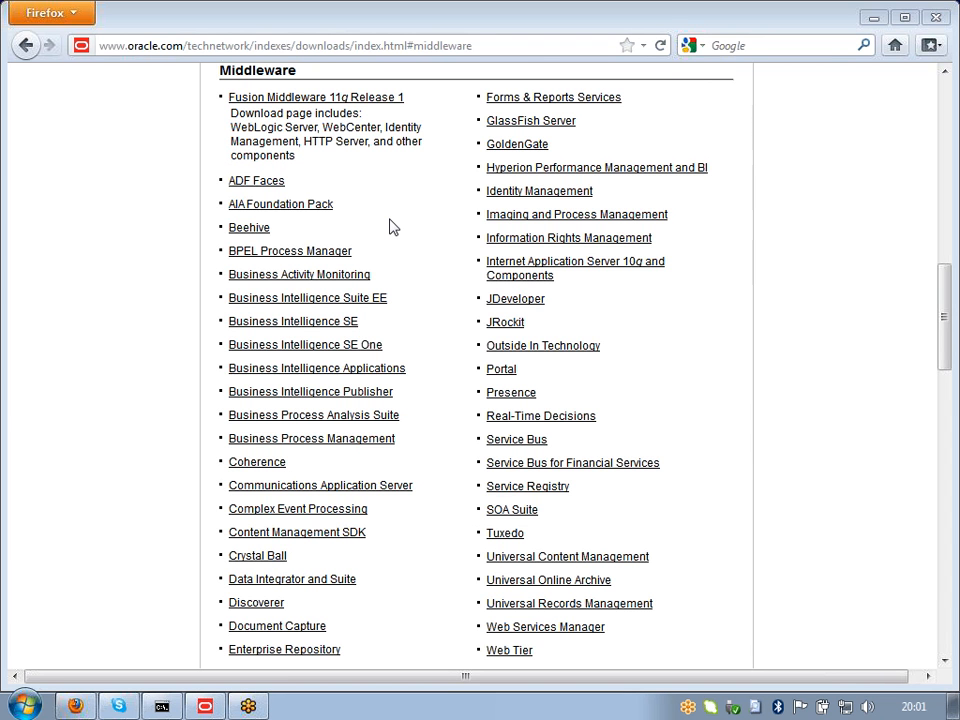
{"action": "left_click", "coordinate": [375, 308]}
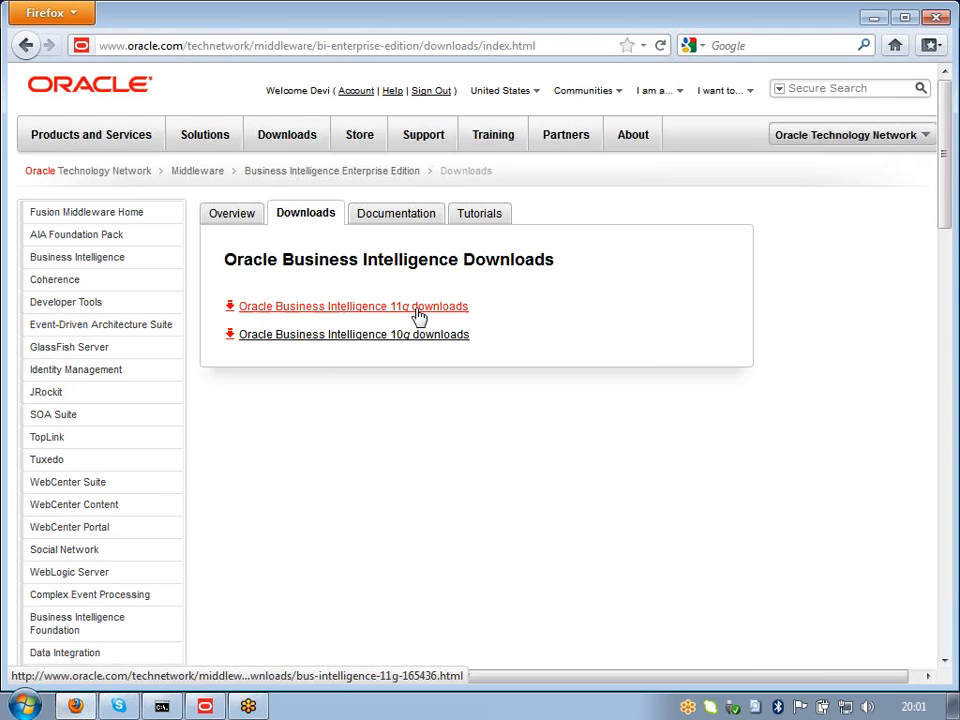
Step: Open the Oracle Business Intelligence 10g downloads and accept the OTN License Agreement
{"action": "left_click", "coordinate": [418, 338]}
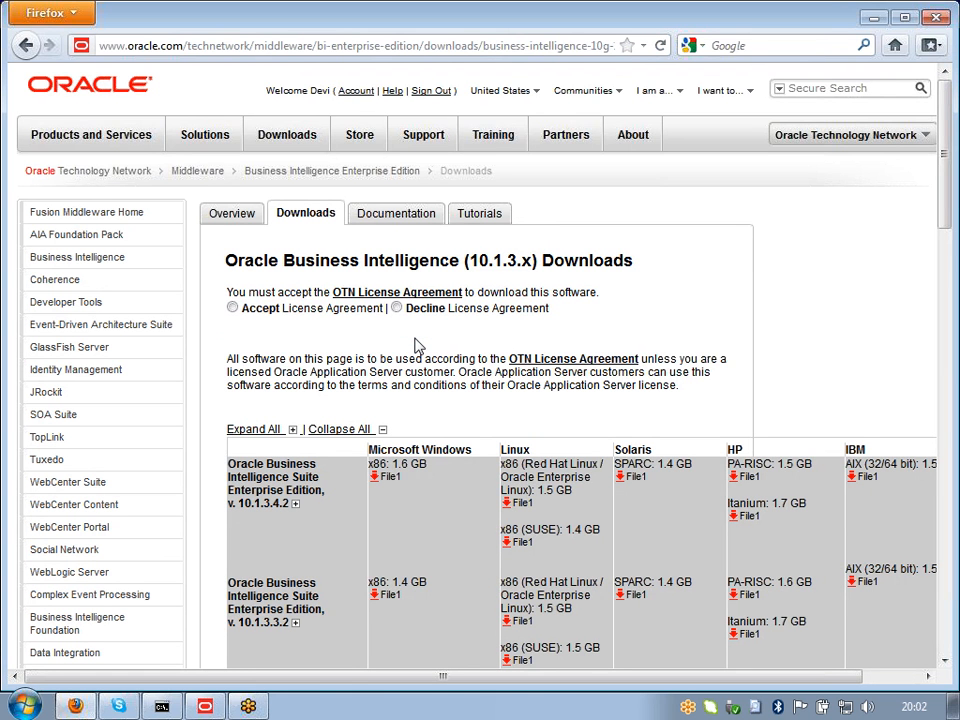
{"action": "left_click", "coordinate": [232, 308]}
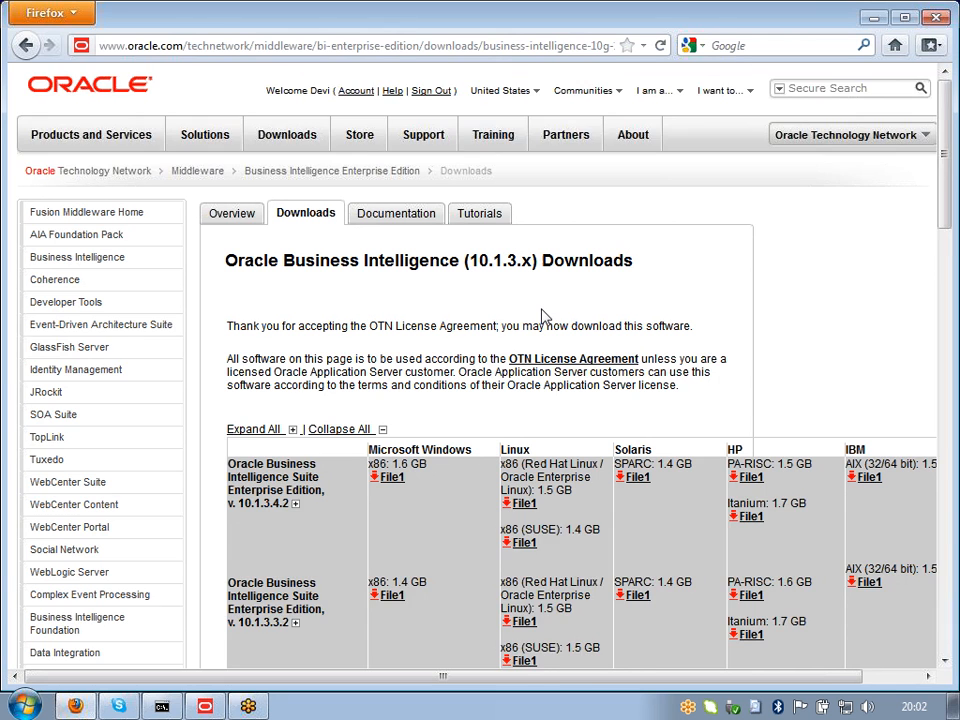
{"action": "scroll", "coordinate": [543, 316], "scroll_direction": "down", "scroll_amount": 2}
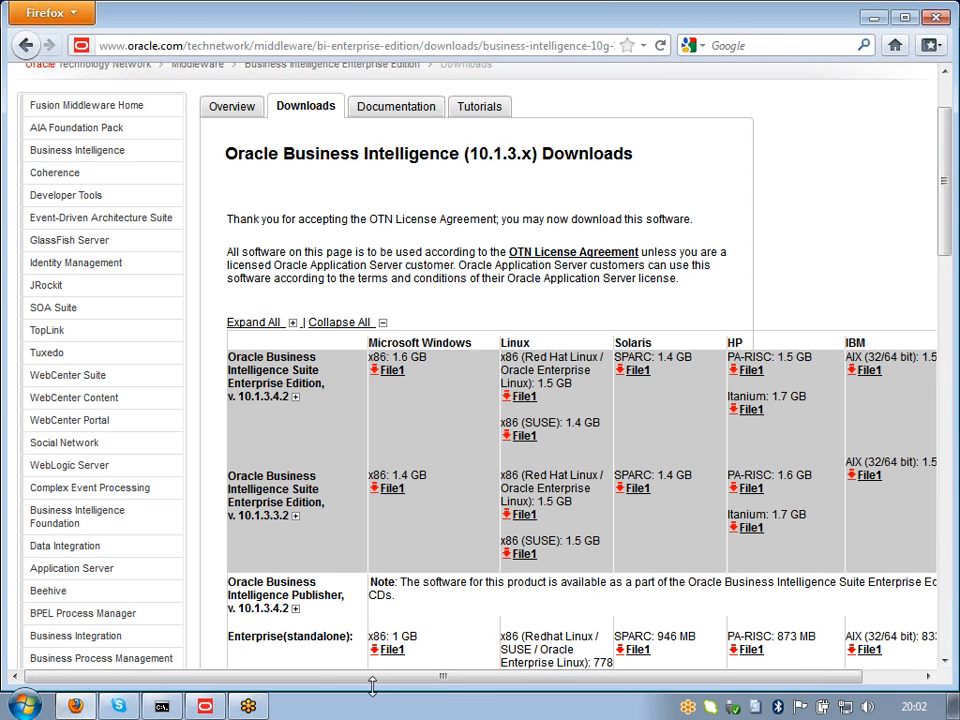
{"action": "left_click_drag", "start_coordinate": [383, 675], "coordinate": [383, 675]}
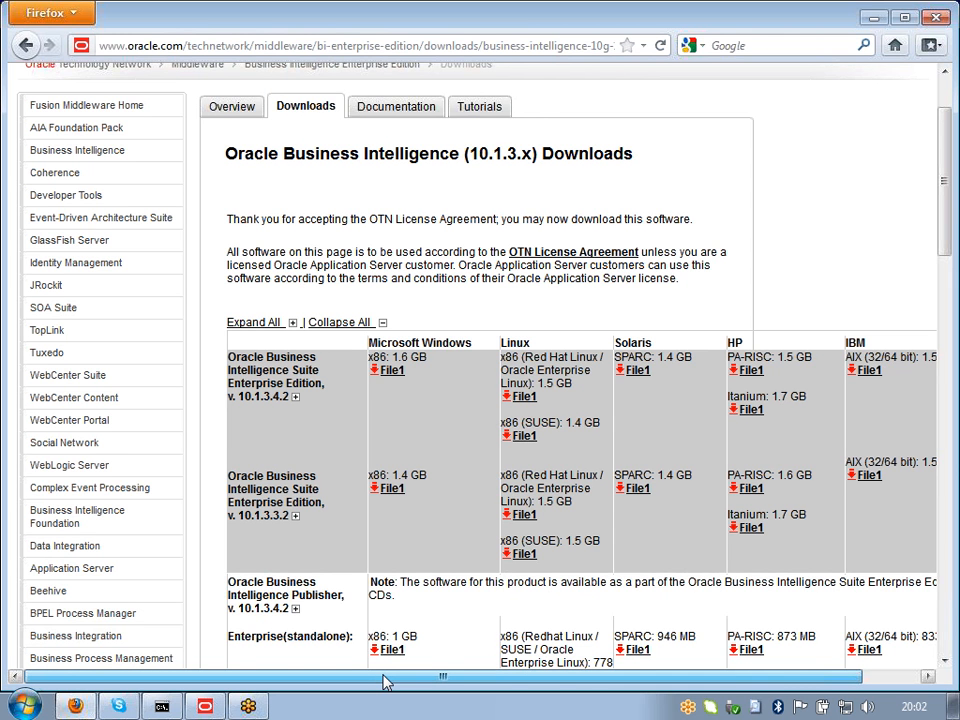
{"action": "left_click_drag", "start_coordinate": [383, 675], "coordinate": [441, 675]}
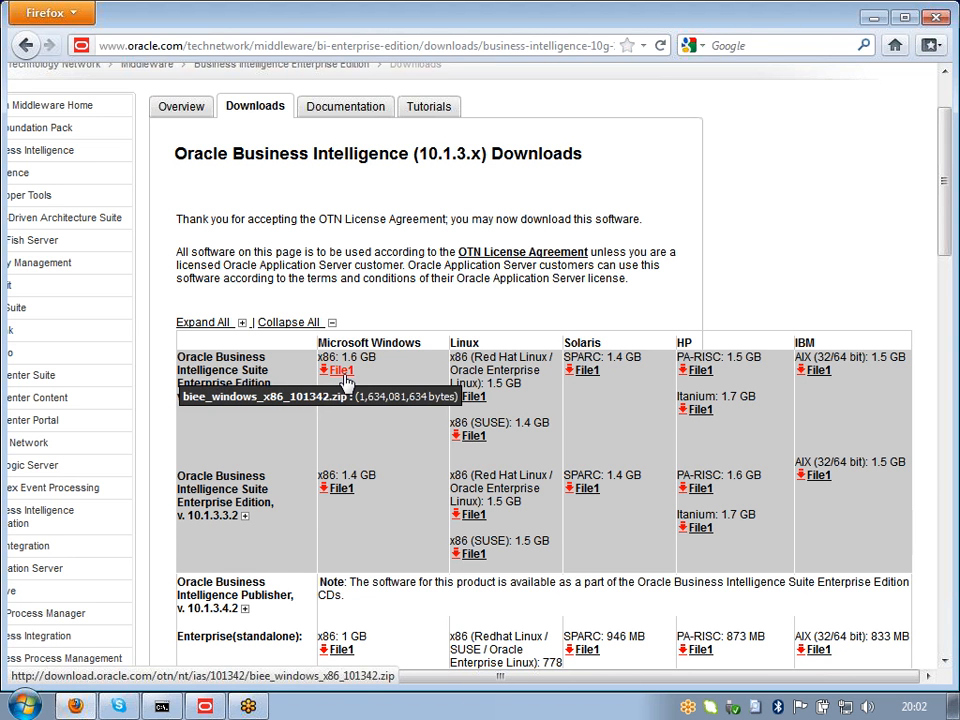
{"action": "left_click", "coordinate": [341, 371]}
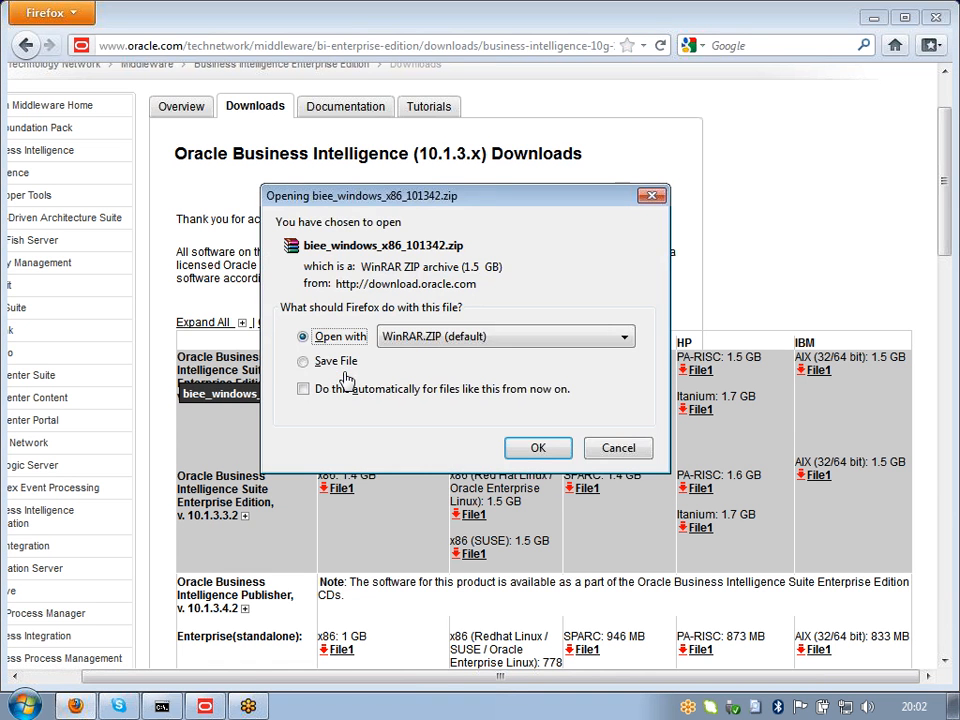
{"action": "left_click", "coordinate": [378, 366]}
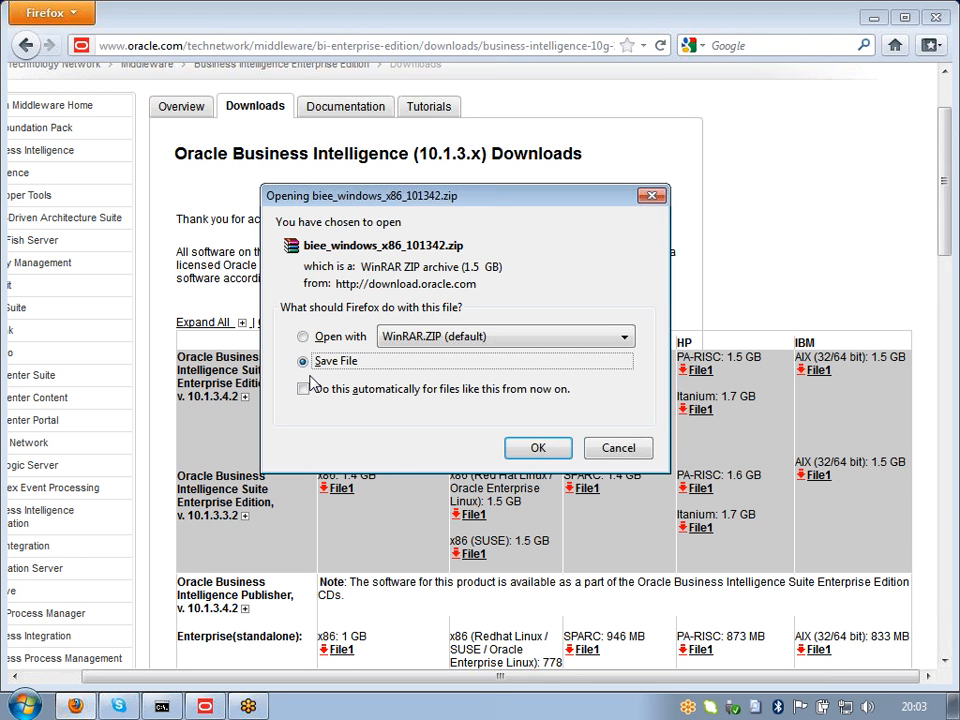
{"action": "left_click", "coordinate": [617, 448]}
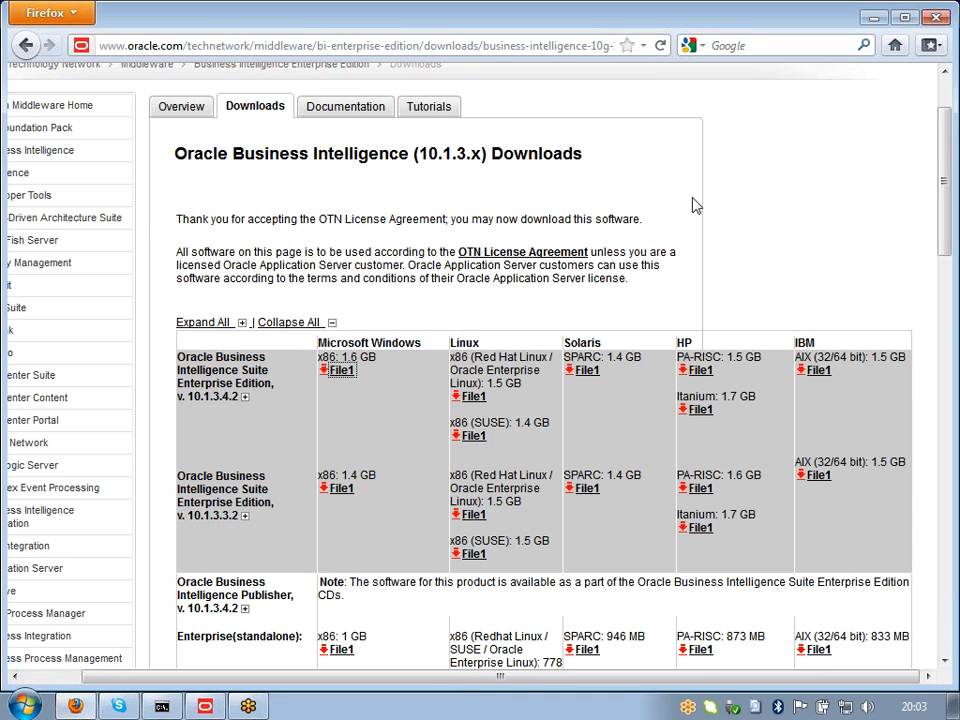
{"action": "scroll", "coordinate": [692, 210], "scroll_direction": "up", "scroll_amount": 2}
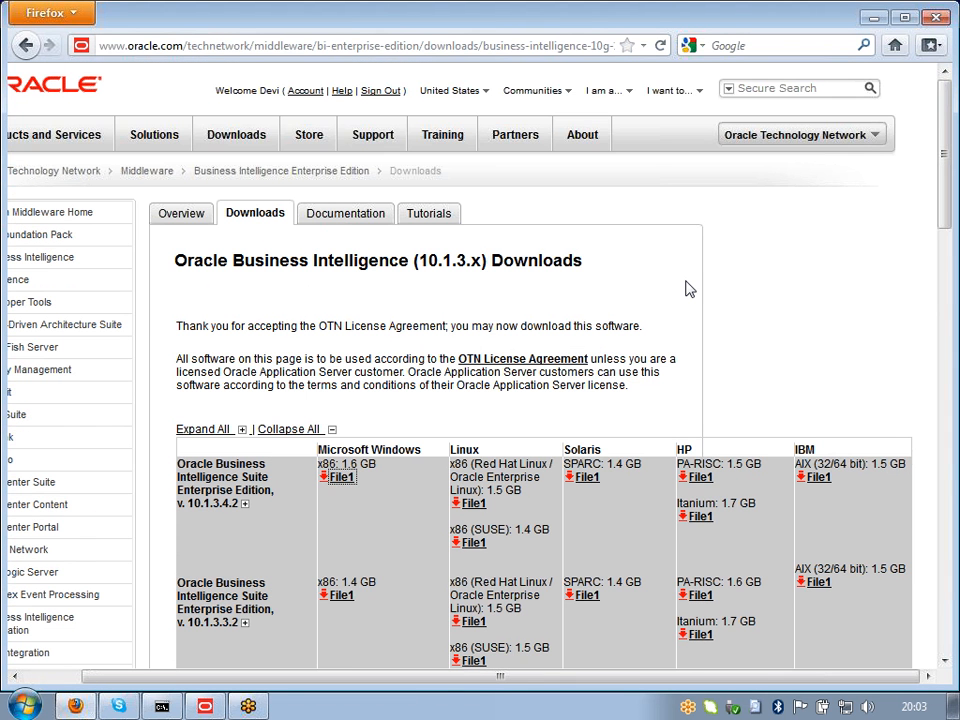
{"action": "scroll", "coordinate": [688, 289], "scroll_direction": "down", "scroll_amount": 2}
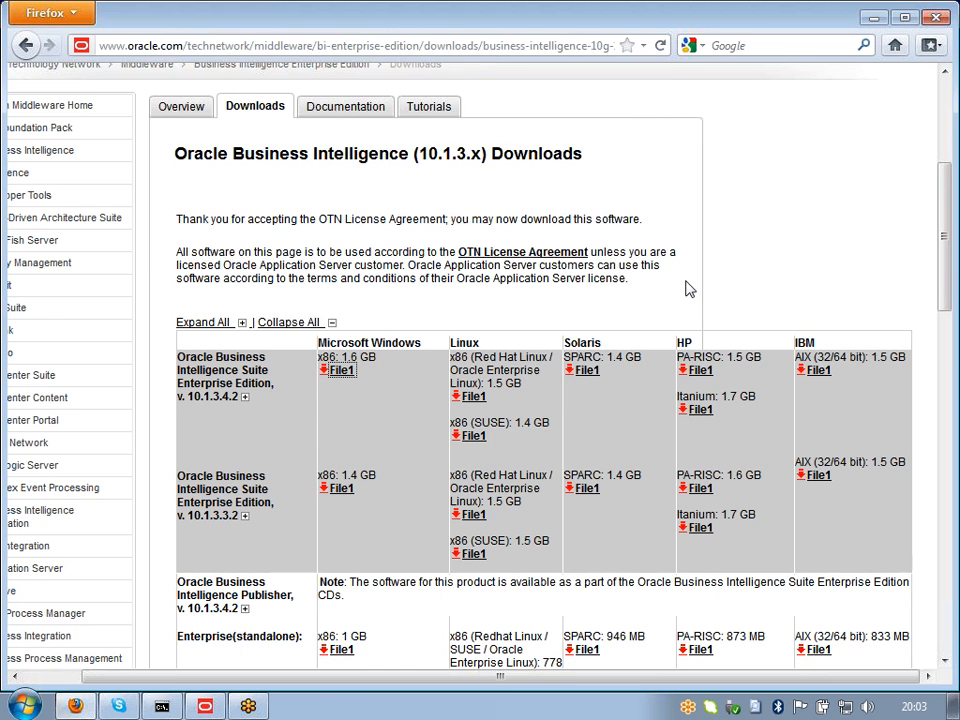
{"action": "scroll", "coordinate": [688, 289], "scroll_direction": "down", "scroll_amount": 4}
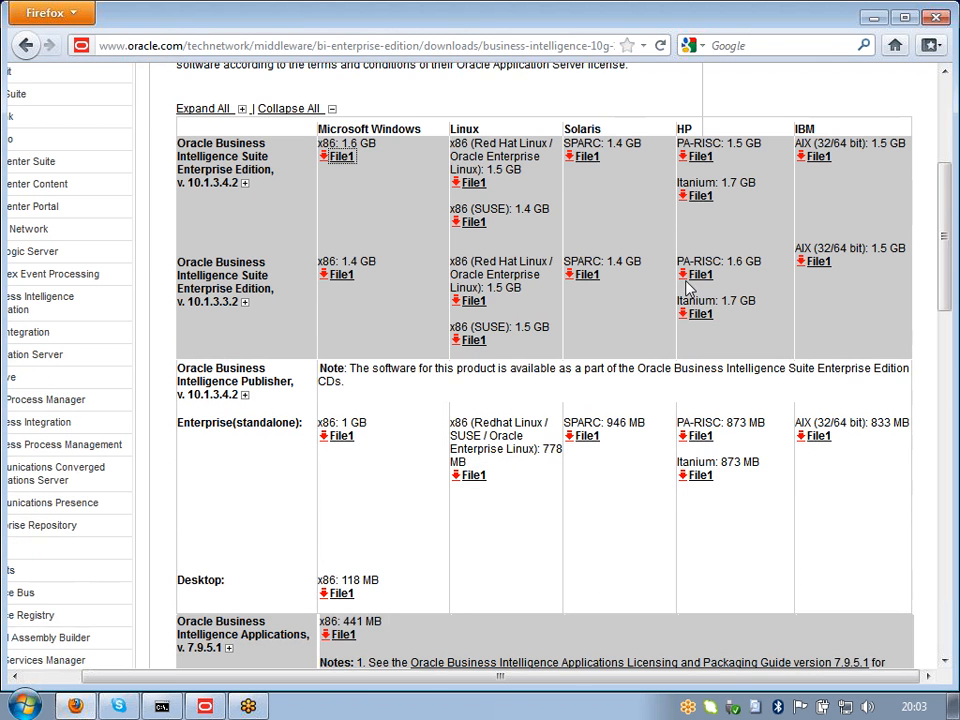
{"action": "scroll", "coordinate": [843, 318], "scroll_direction": "up", "scroll_amount": 6}
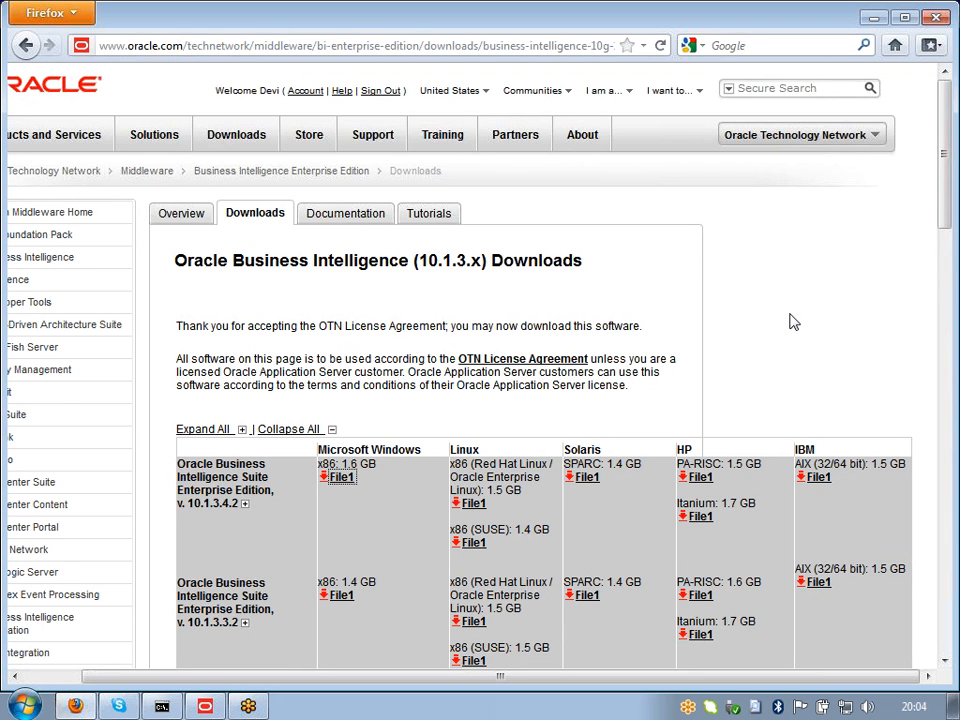
{"action": "scroll", "coordinate": [793, 321], "scroll_direction": "down", "scroll_amount": 2}
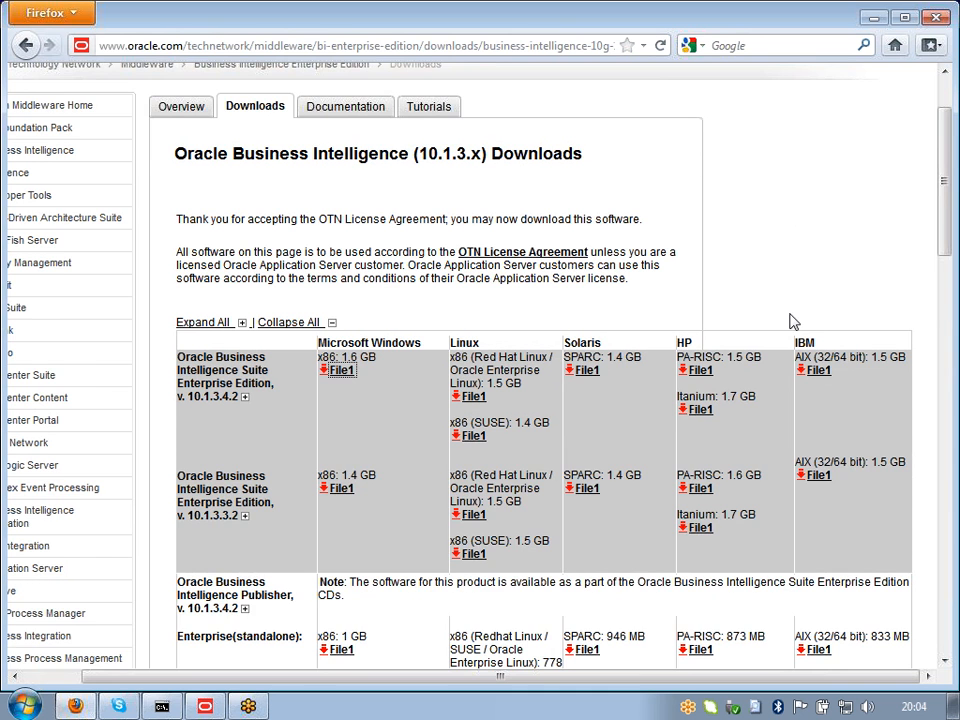
{"action": "scroll", "coordinate": [793, 321], "scroll_direction": "down", "scroll_amount": 2}
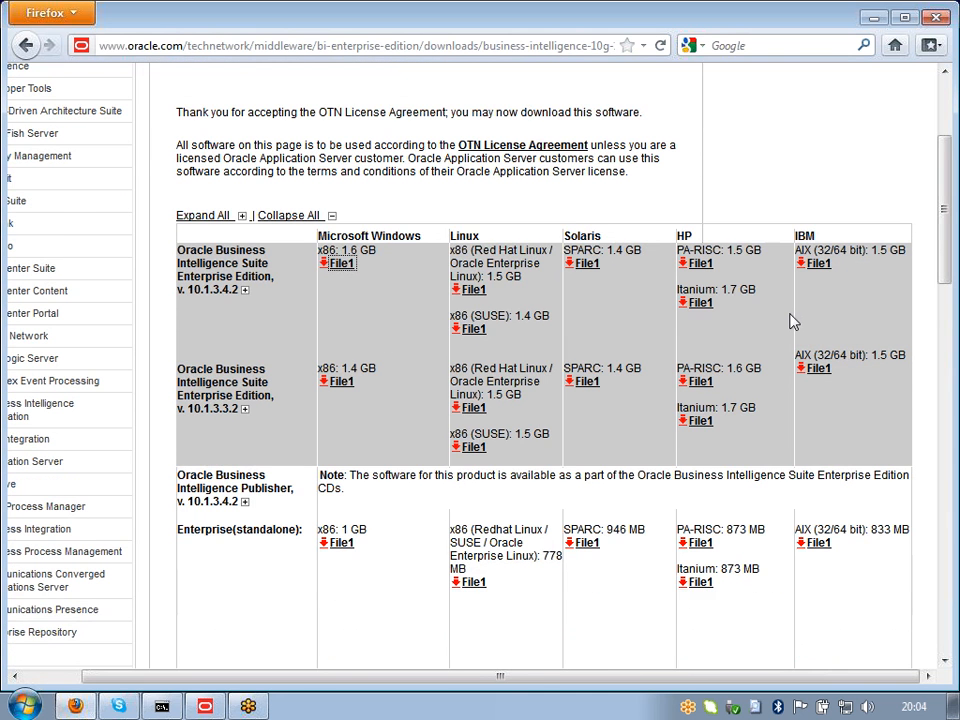
{"action": "scroll", "coordinate": [793, 321], "scroll_direction": "up", "scroll_amount": 4}
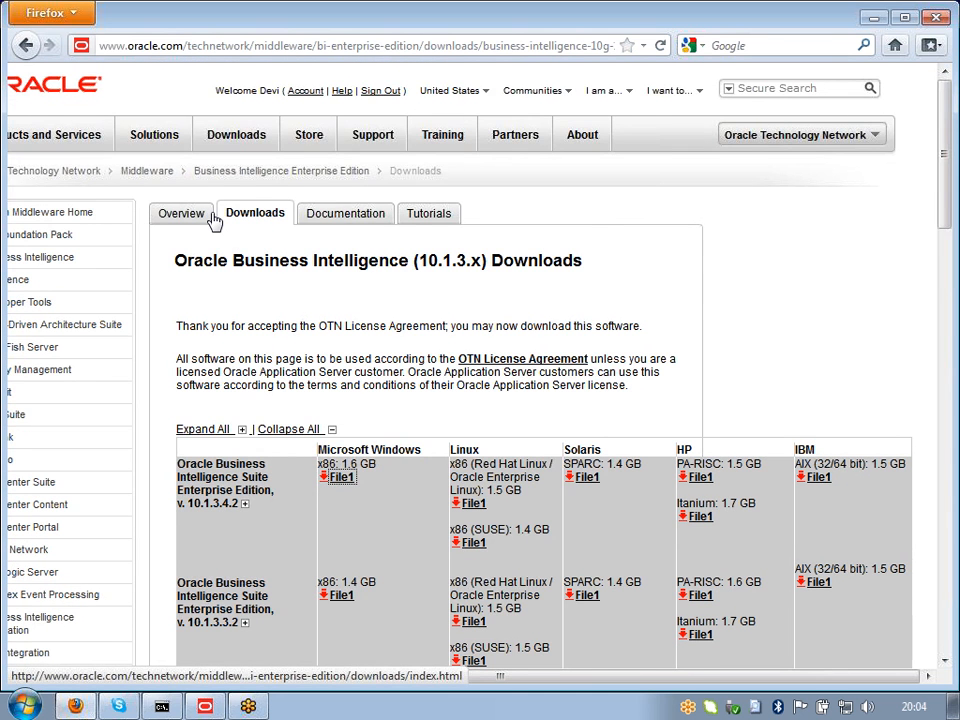
Step: Go to the Java for Developers downloads page and look over the JDK download
{"action": "mouse_move", "coordinate": [236, 134]}
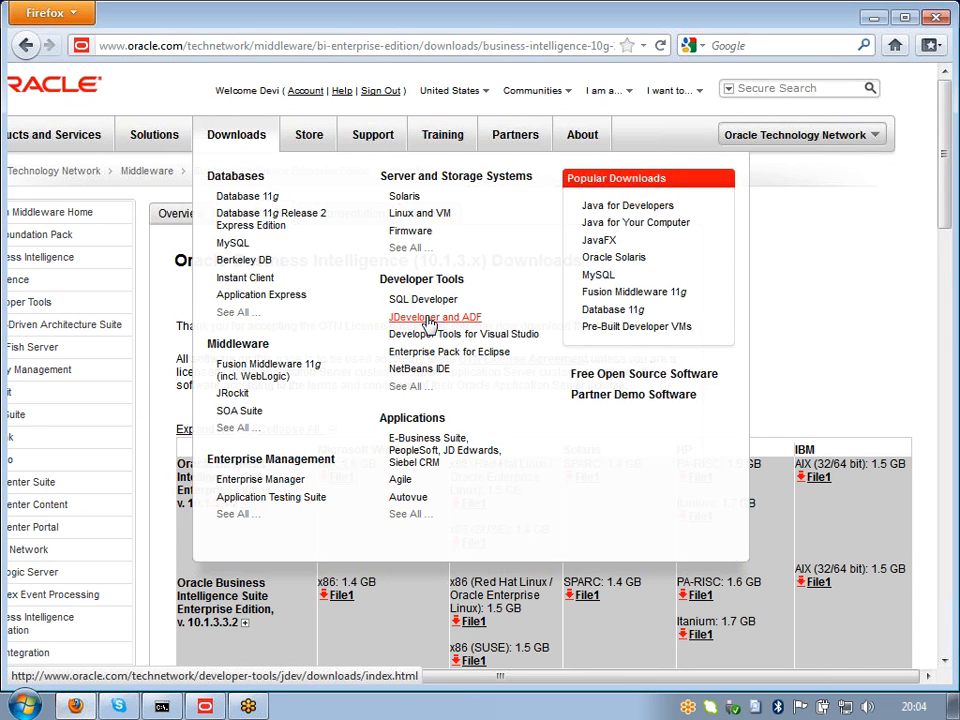
{"action": "left_click", "coordinate": [623, 210]}
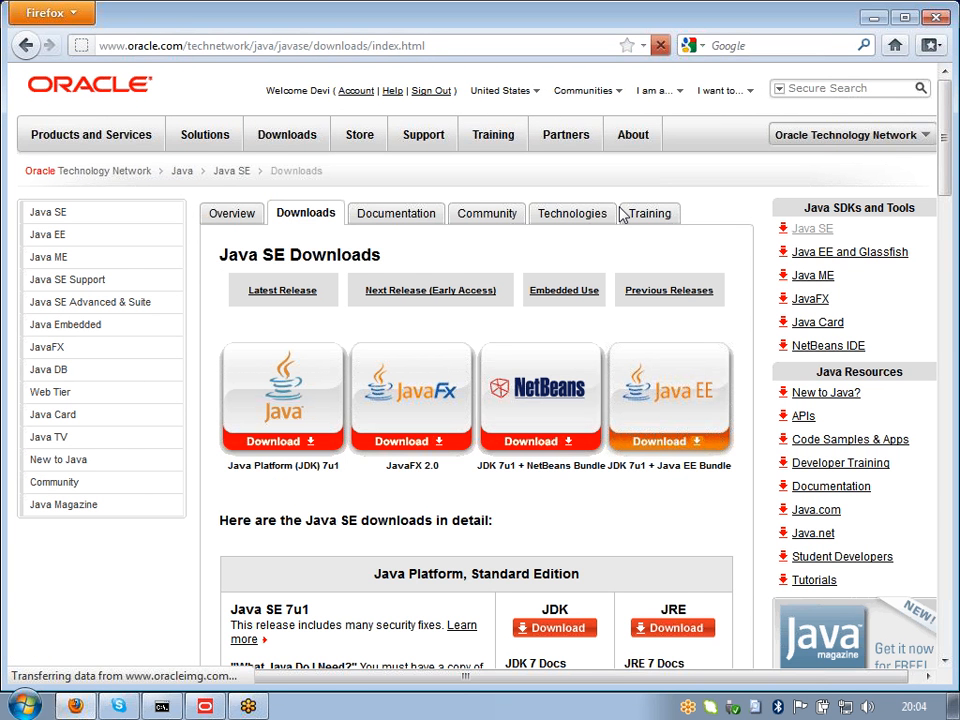
{"action": "scroll", "coordinate": [540, 410], "scroll_direction": "down", "scroll_amount": 4}
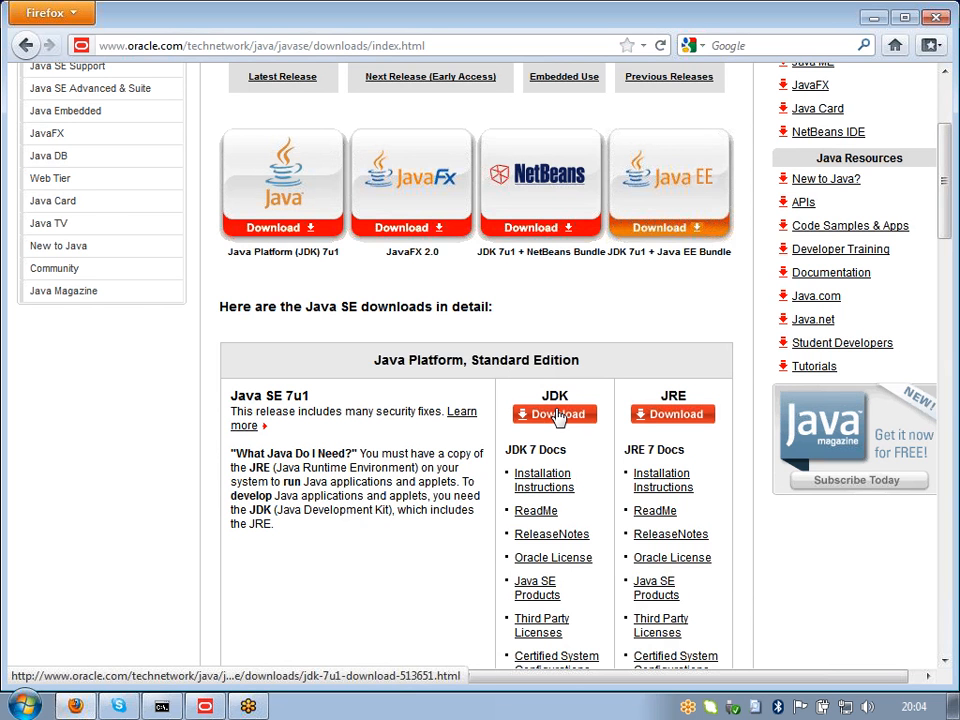
{"action": "scroll", "coordinate": [557, 417], "scroll_direction": "up", "scroll_amount": 4}
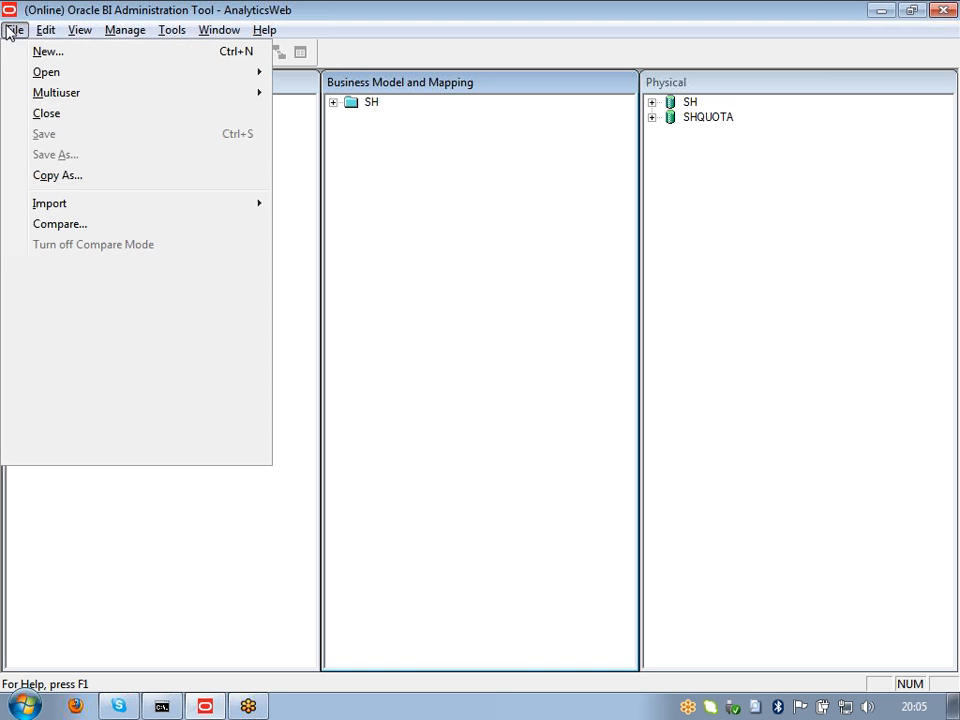
Step: Close the AnalyticsWeb repository, exit the Admin Tool, and bring back the Start OC4J console
{"action": "left_click", "coordinate": [42, 113]}
{"action": "left_click", "coordinate": [941, 10]}
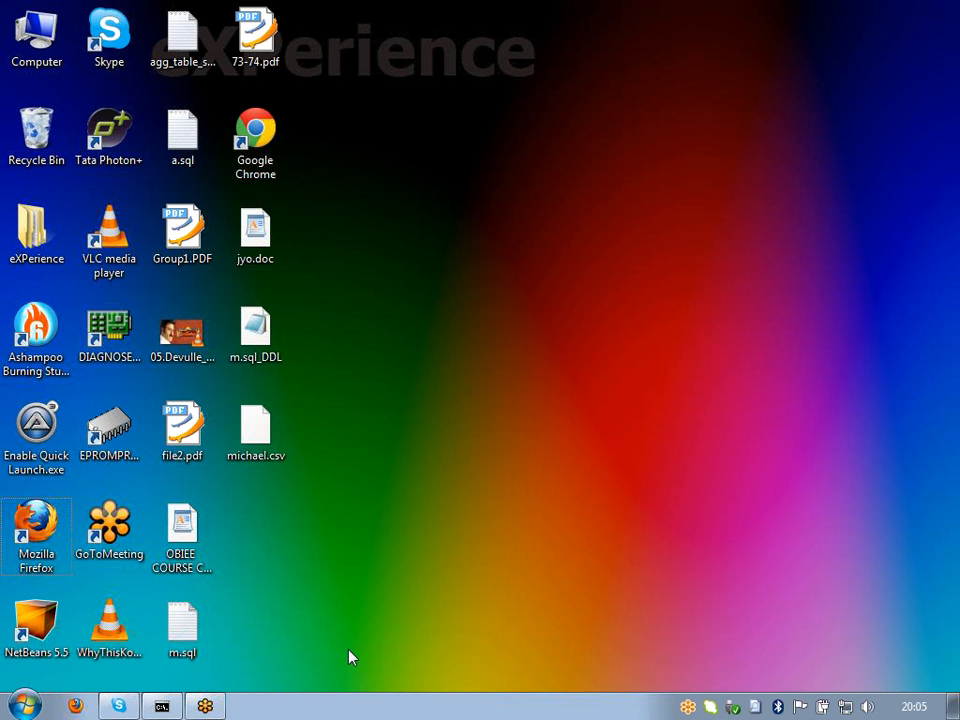
{"action": "left_click", "coordinate": [161, 707]}
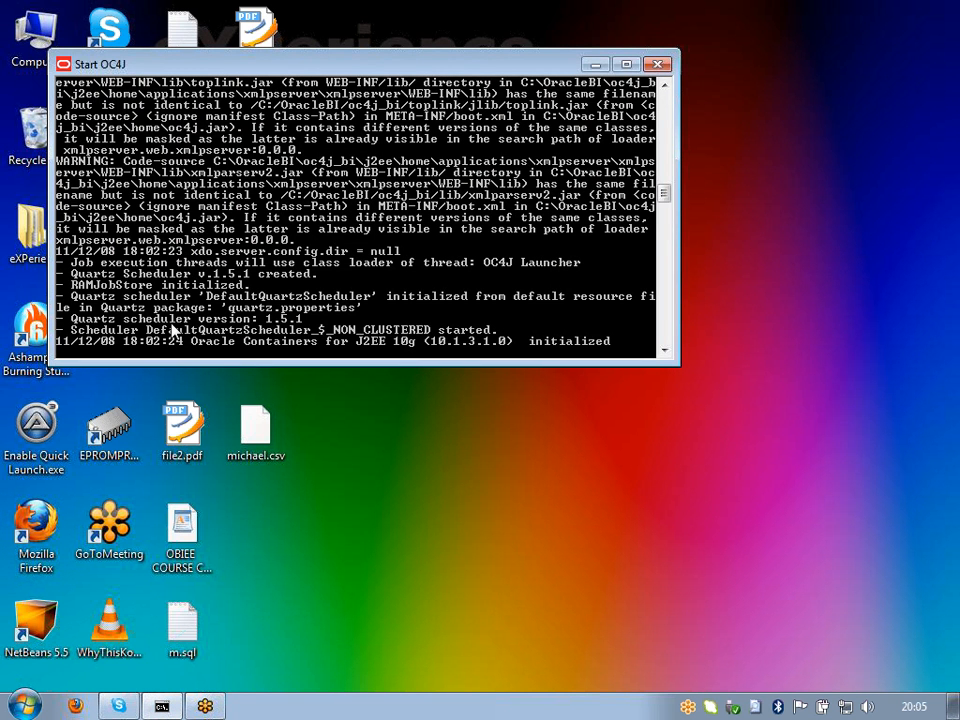
Step: Close the Start OC4J console window
{"action": "left_click", "coordinate": [658, 64]}
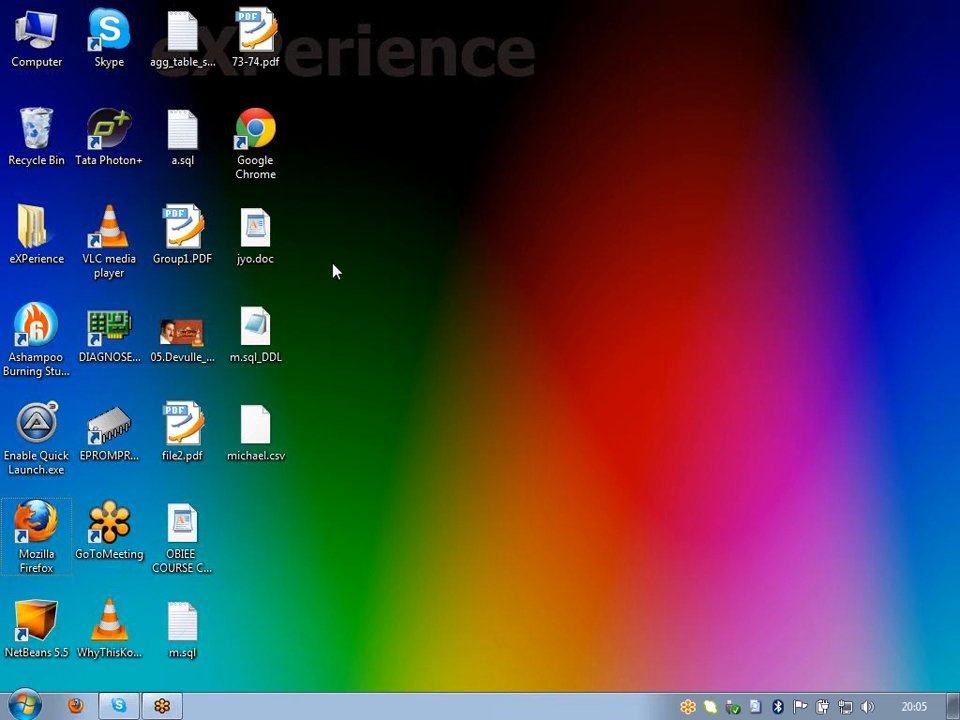
Step: Launch Start OC4J from All Programs > Oracle Business Intelligence
{"action": "left_click", "coordinate": [25, 706]}
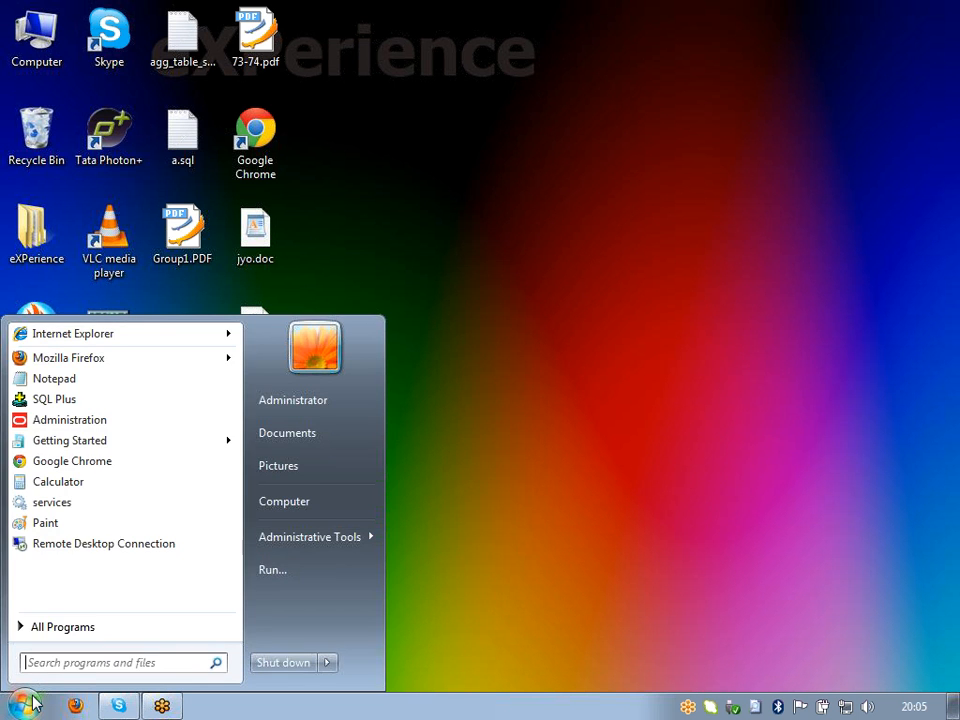
{"action": "left_click", "coordinate": [62, 626]}
{"action": "left_click", "coordinate": [131, 532]}
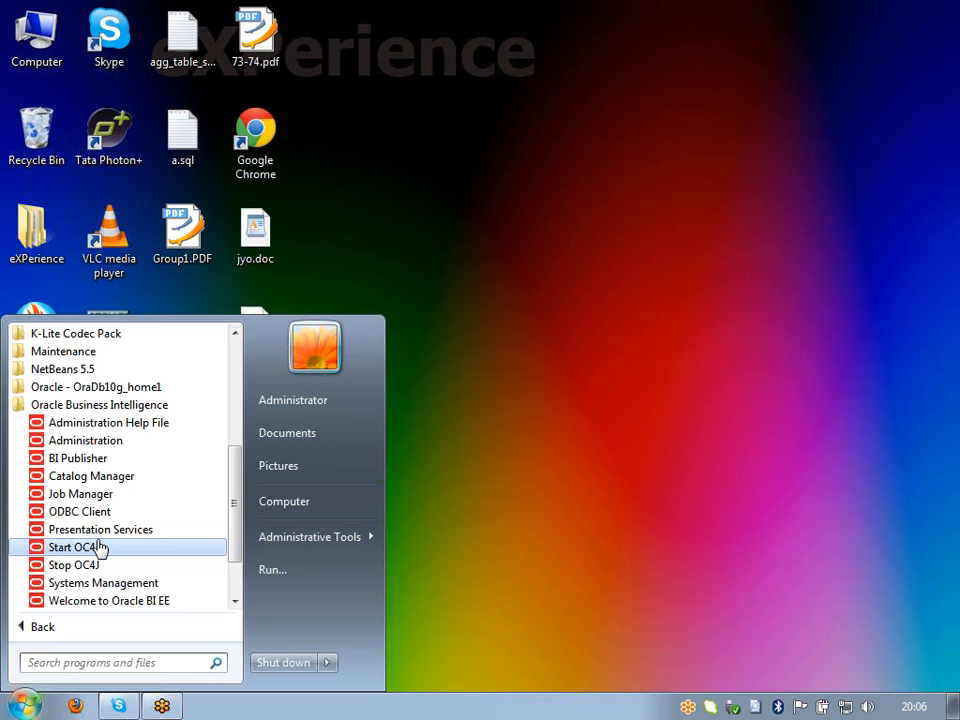
{"action": "left_click", "coordinate": [100, 548]}
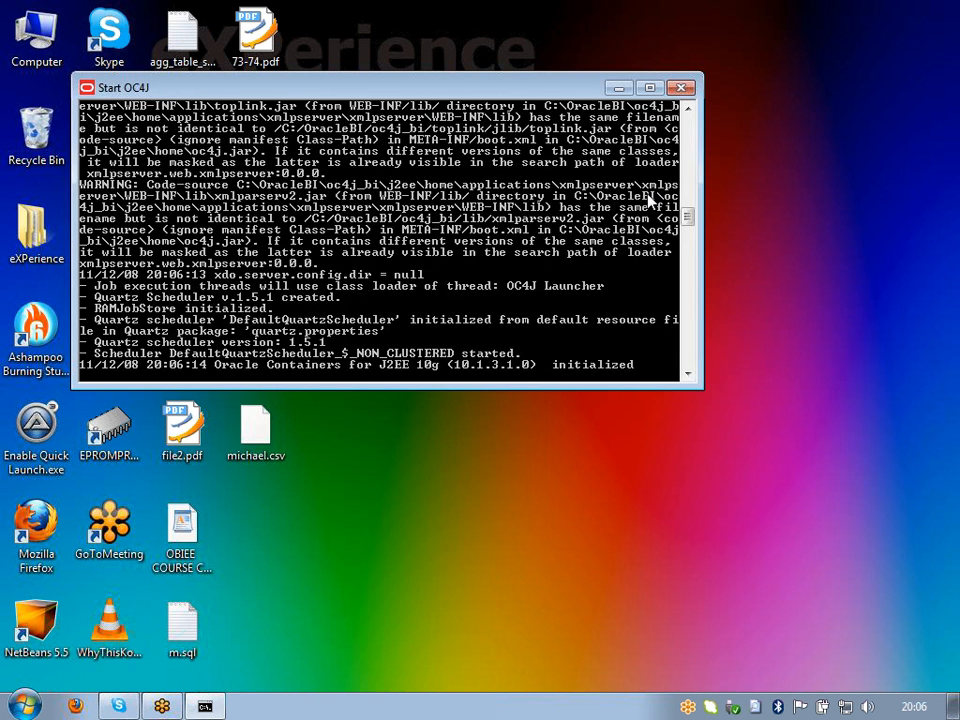
Step: Check the OC4J startup log through the initialized line, then minimize the console
{"action": "scroll", "coordinate": [650, 200], "scroll_direction": "up", "scroll_amount": 15}
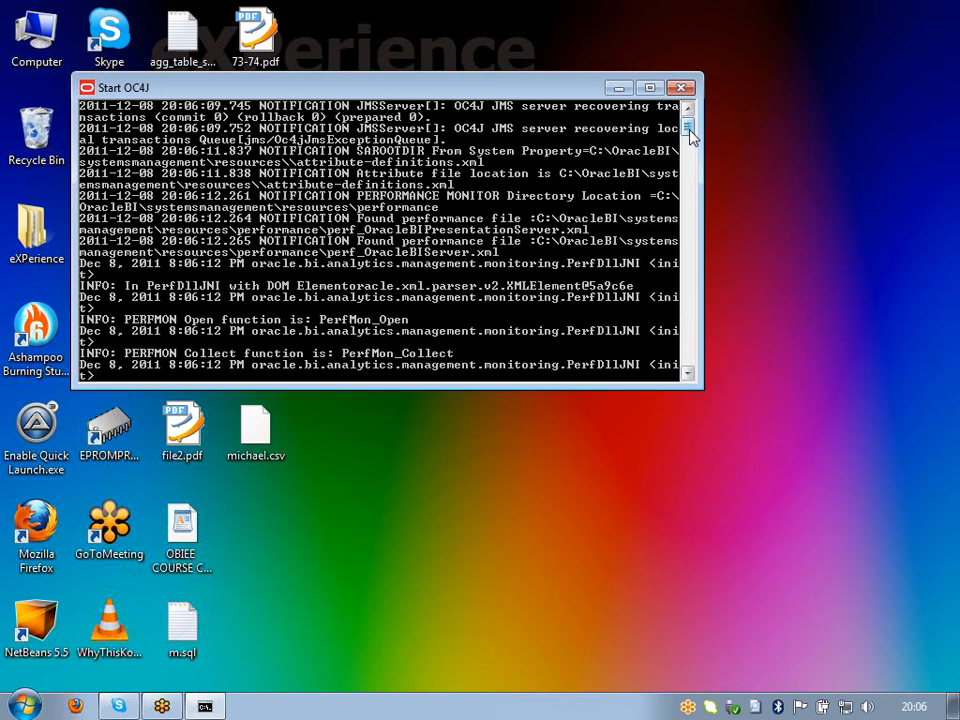
{"action": "left_click_drag", "start_coordinate": [694, 135], "coordinate": [681, 240]}
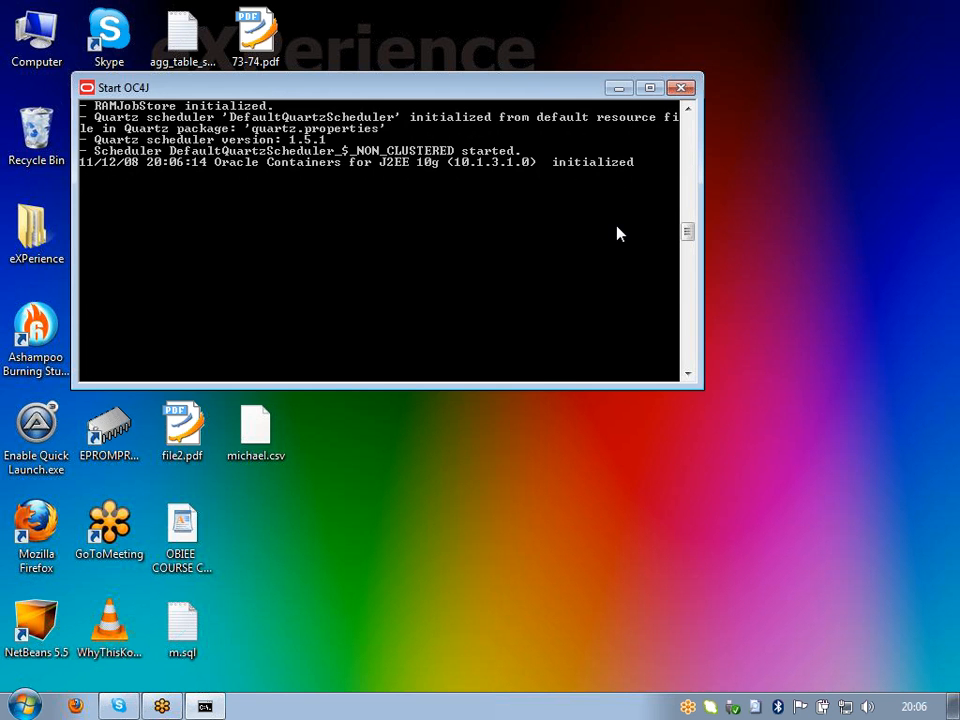
{"action": "left_click", "coordinate": [619, 88]}
Step: Launch Services from the Start menu's Administrative Tools
{"action": "left_click", "coordinate": [24, 705]}
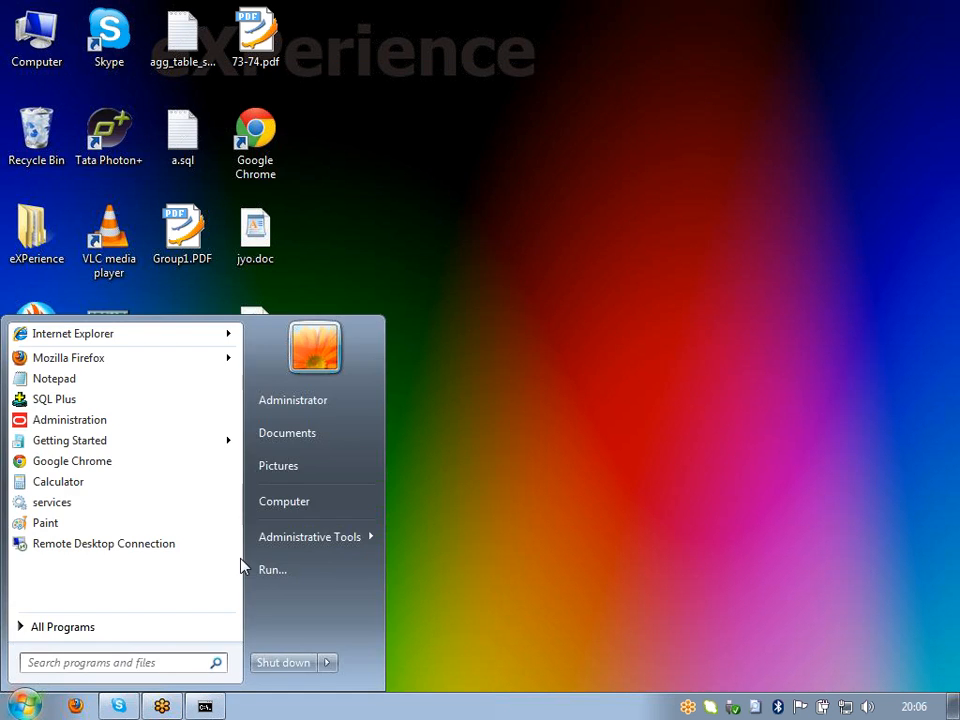
{"action": "mouse_move", "coordinate": [330, 538]}
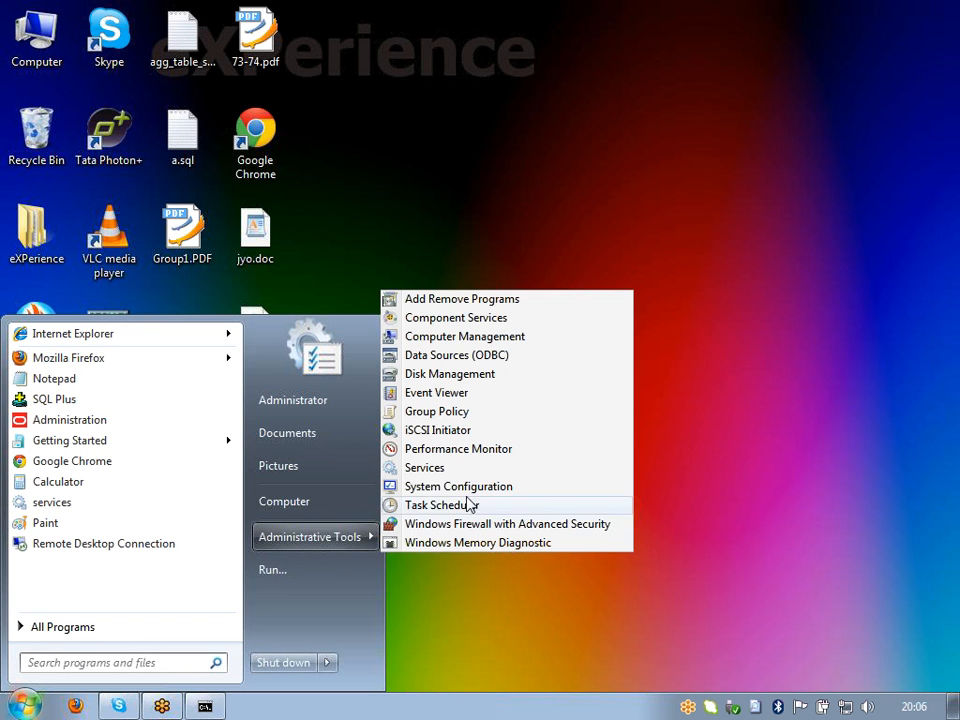
{"action": "left_click", "coordinate": [422, 466]}
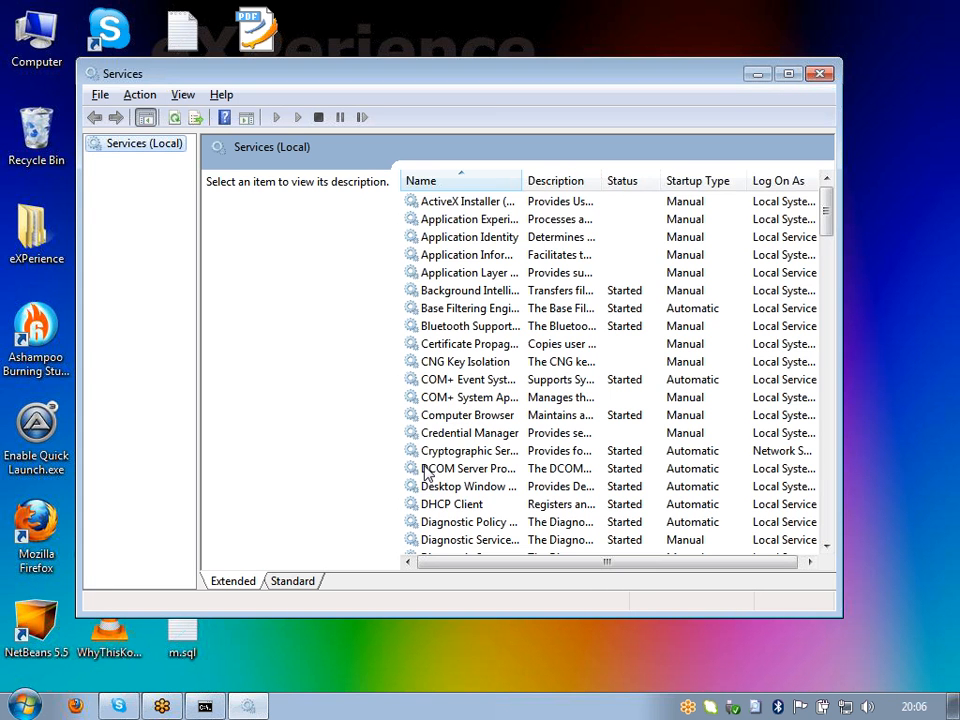
Step: Scroll the Services list to the Oracle entries and check that Oracle BI Server is Started
{"action": "left_click_drag", "start_coordinate": [827, 216], "coordinate": [827, 339]}
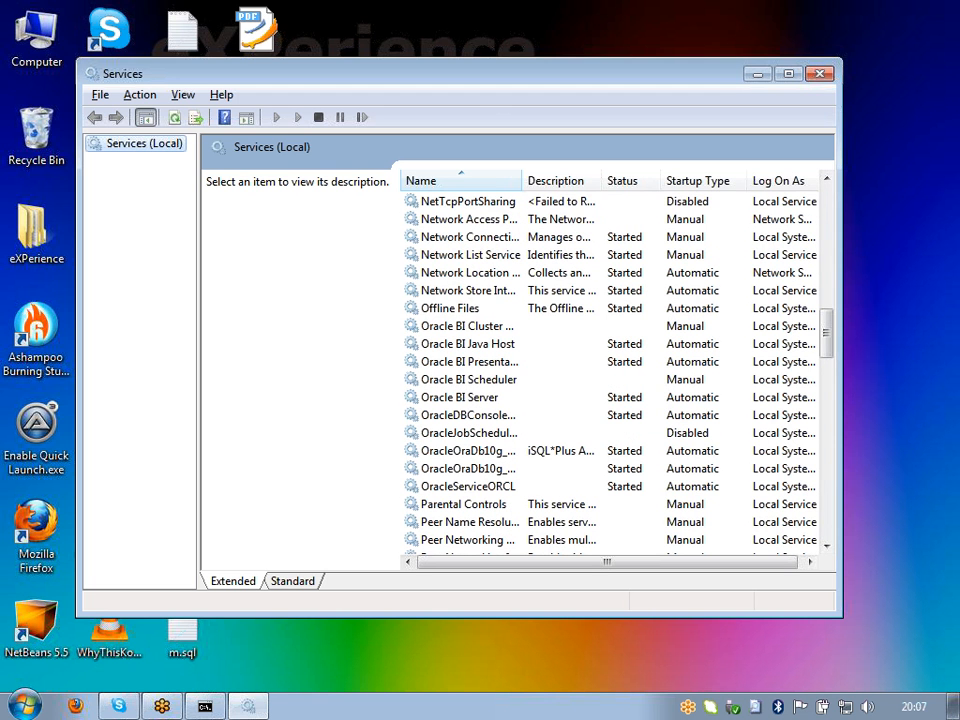
{"action": "left_click", "coordinate": [439, 399]}
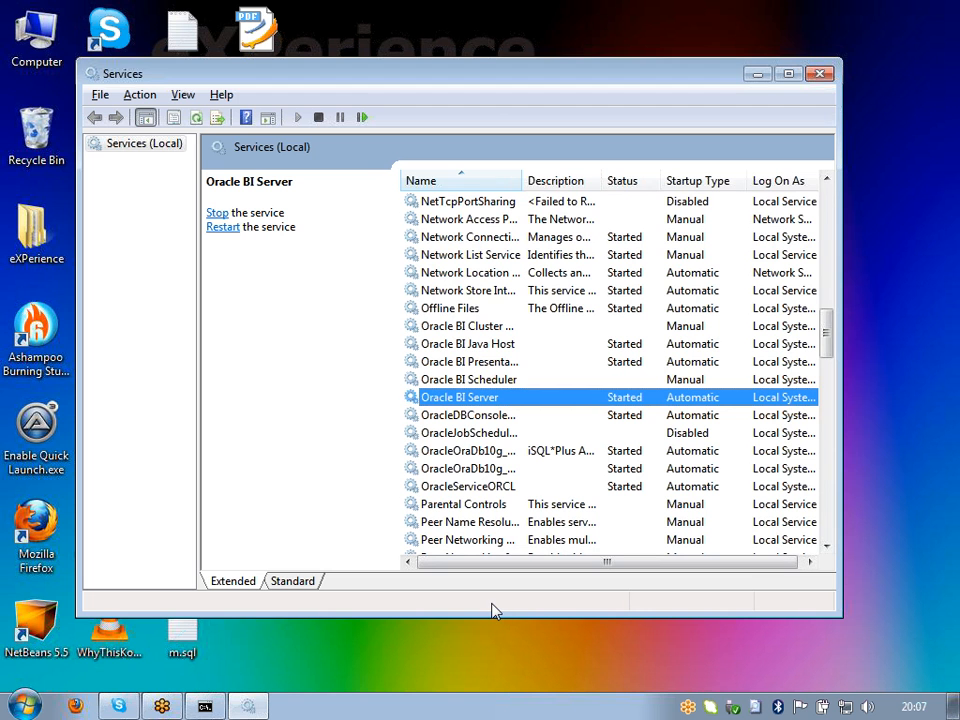
{"action": "left_click", "coordinate": [207, 707]}
Step: Check that Oracle BI Presentation Server and Oracle BI Java Host are Started, then restore the Start OC4J console
{"action": "left_click", "coordinate": [213, 711]}
{"action": "left_click", "coordinate": [509, 366]}
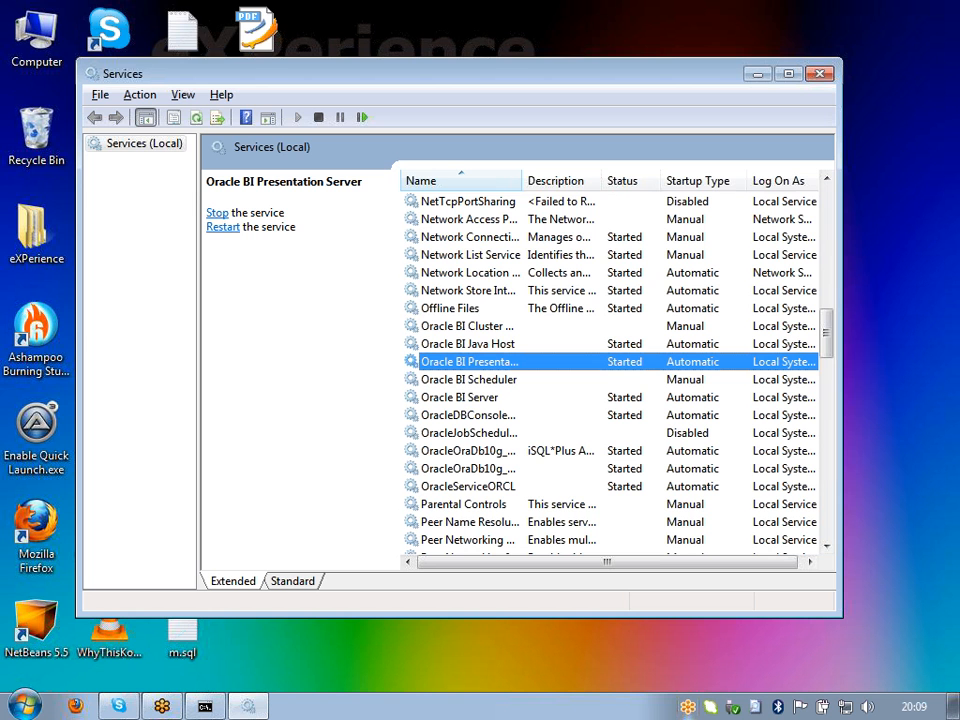
{"action": "left_click", "coordinate": [493, 347]}
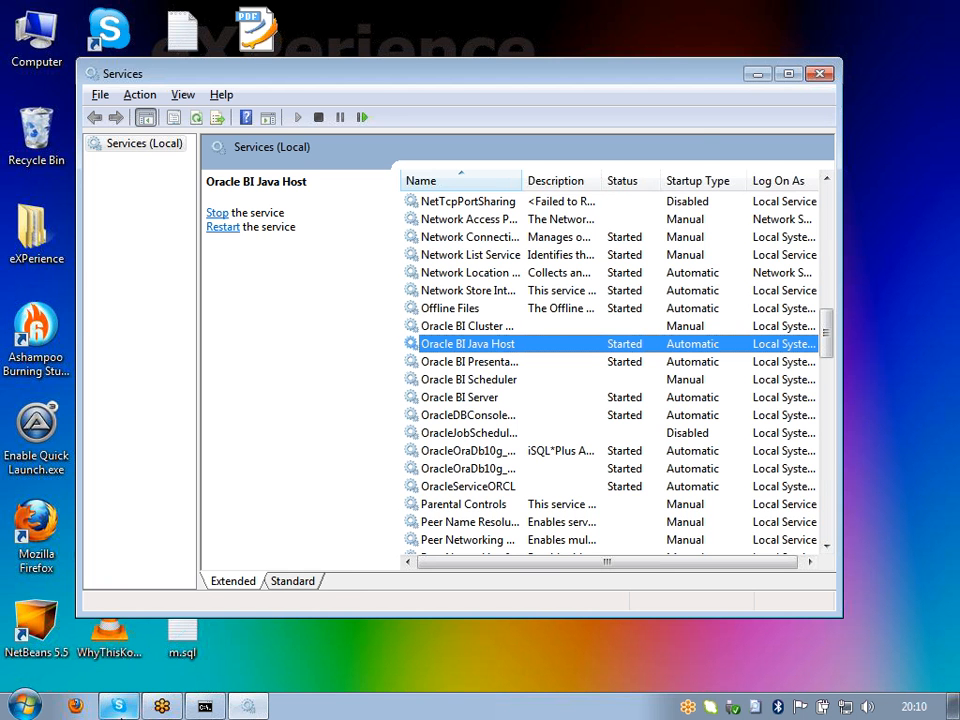
{"action": "left_click", "coordinate": [207, 708]}
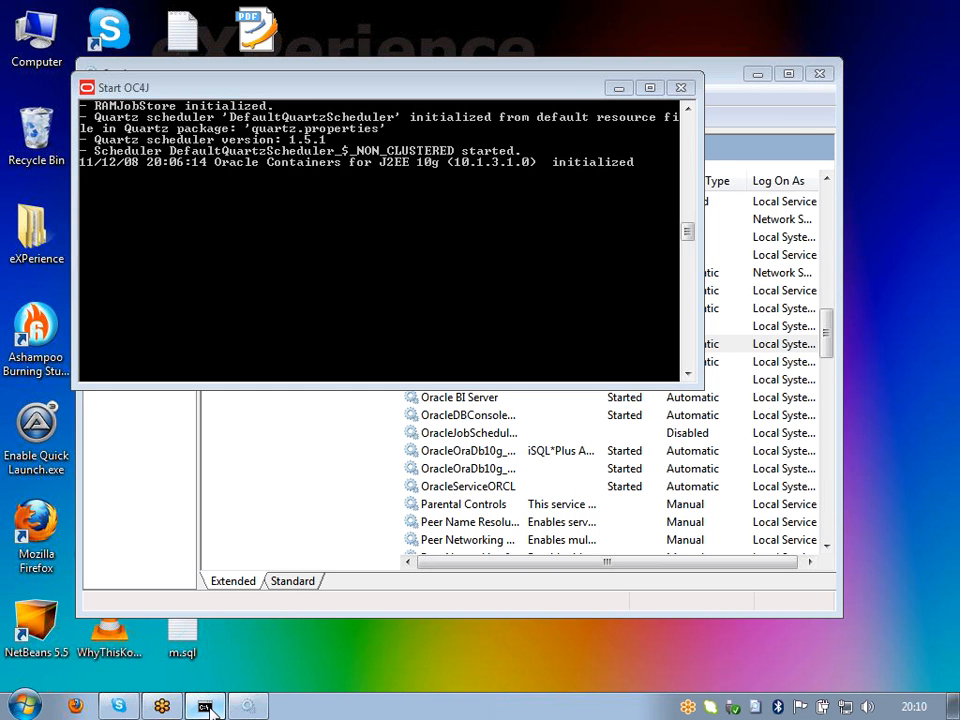
Step: Minimize the Start OC4J console so Windows Services is back in front
{"action": "left_click", "coordinate": [481, 349]}
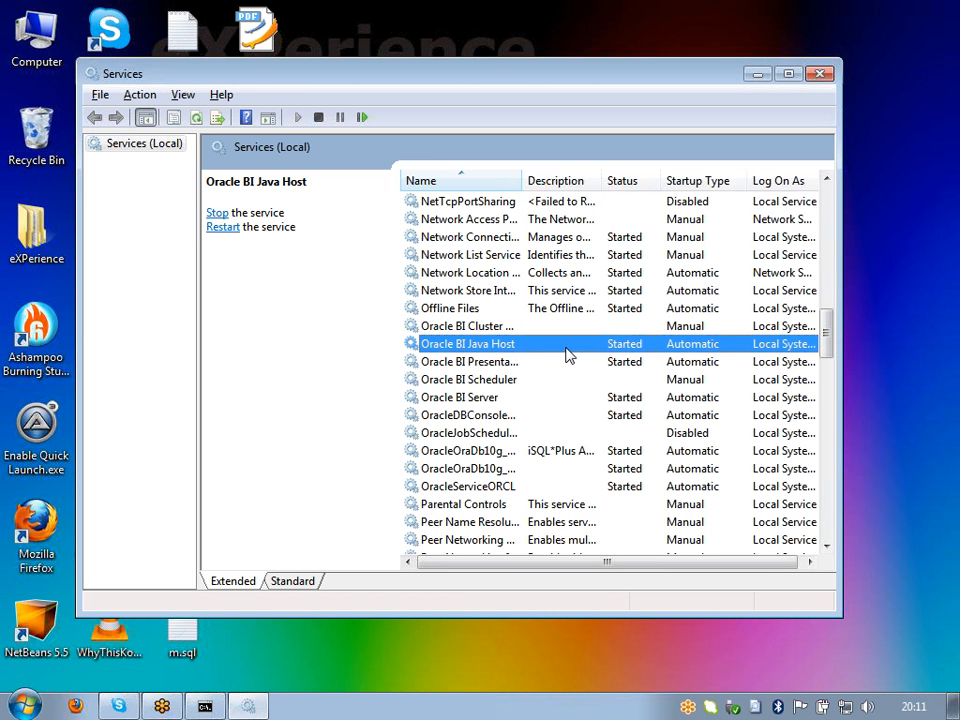
Step: Minimize Services and launch Presentation Services from Start > All Programs > Oracle Business Intelligence
{"action": "left_click", "coordinate": [757, 74]}
{"action": "left_click", "coordinate": [24, 706]}
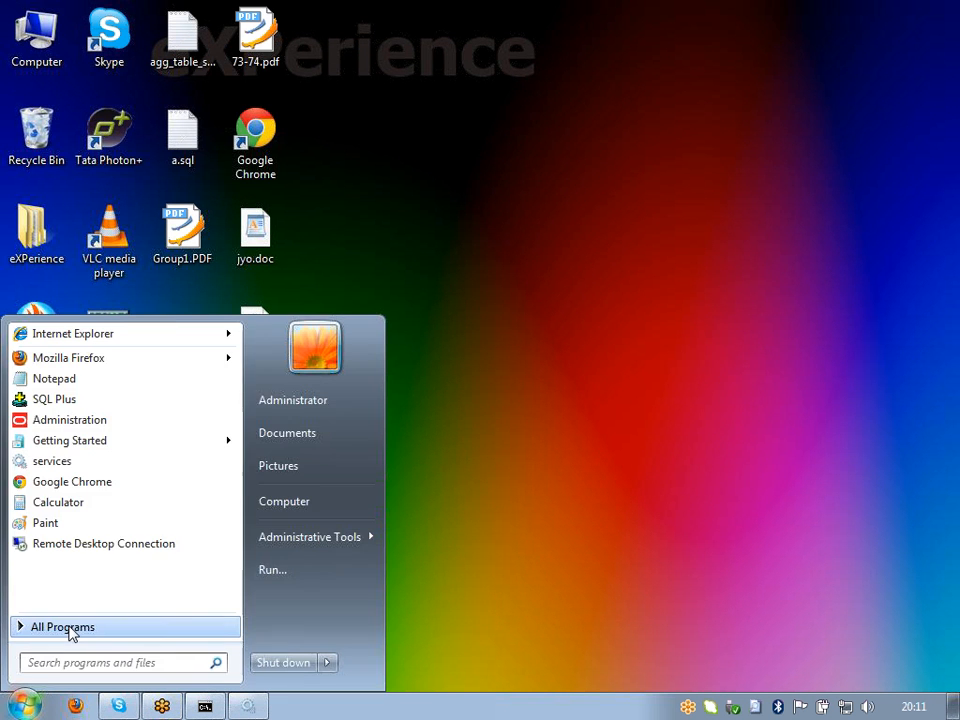
{"action": "left_click", "coordinate": [70, 630]}
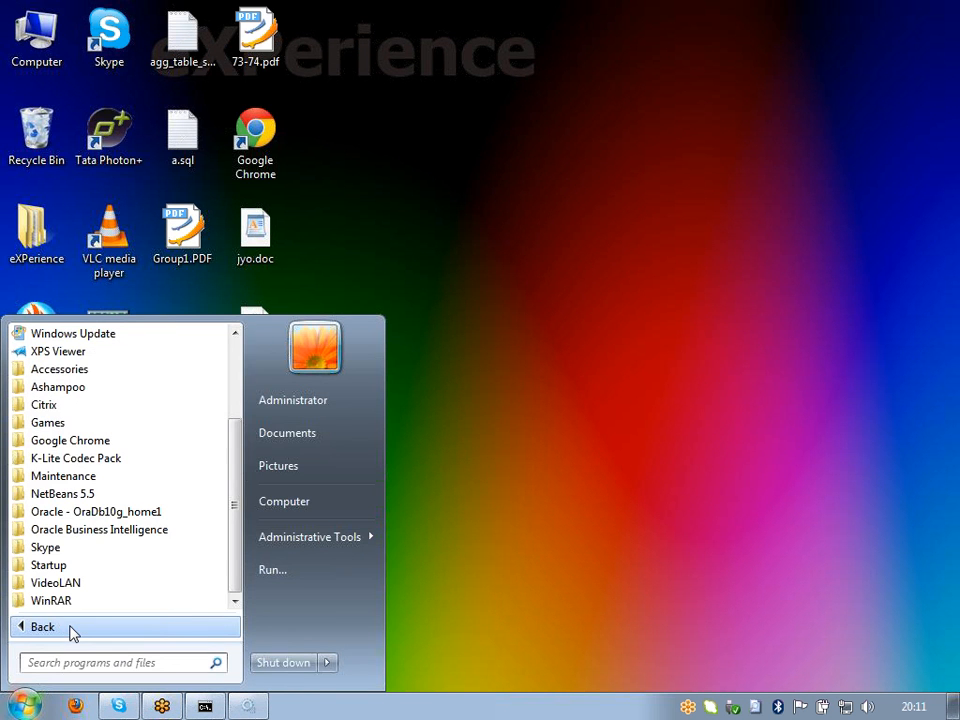
{"action": "left_click", "coordinate": [103, 530]}
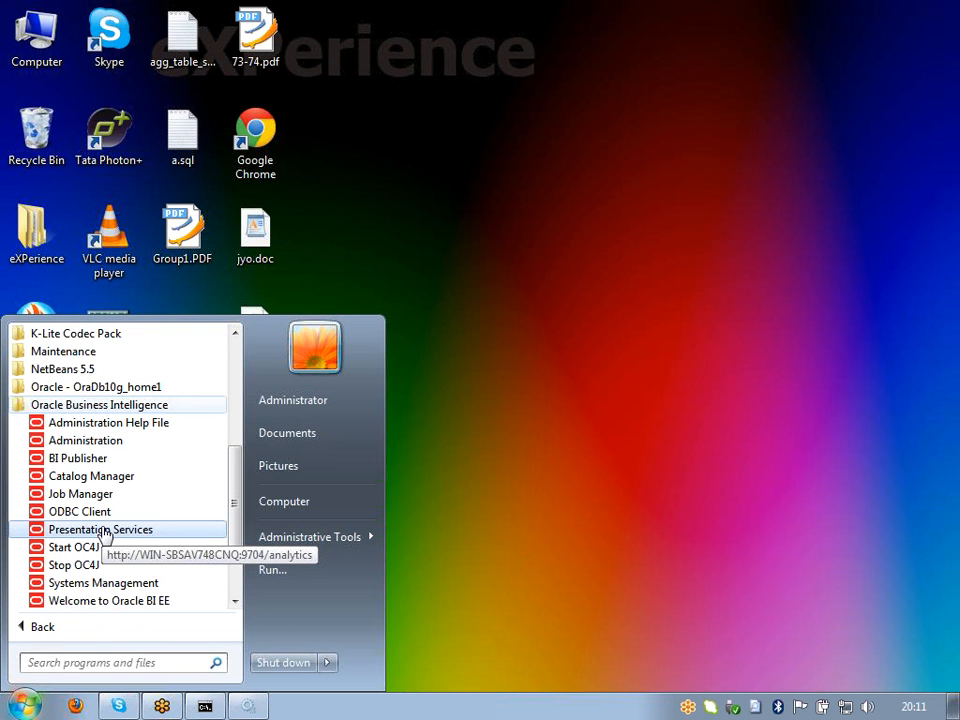
{"action": "left_click", "coordinate": [103, 533]}
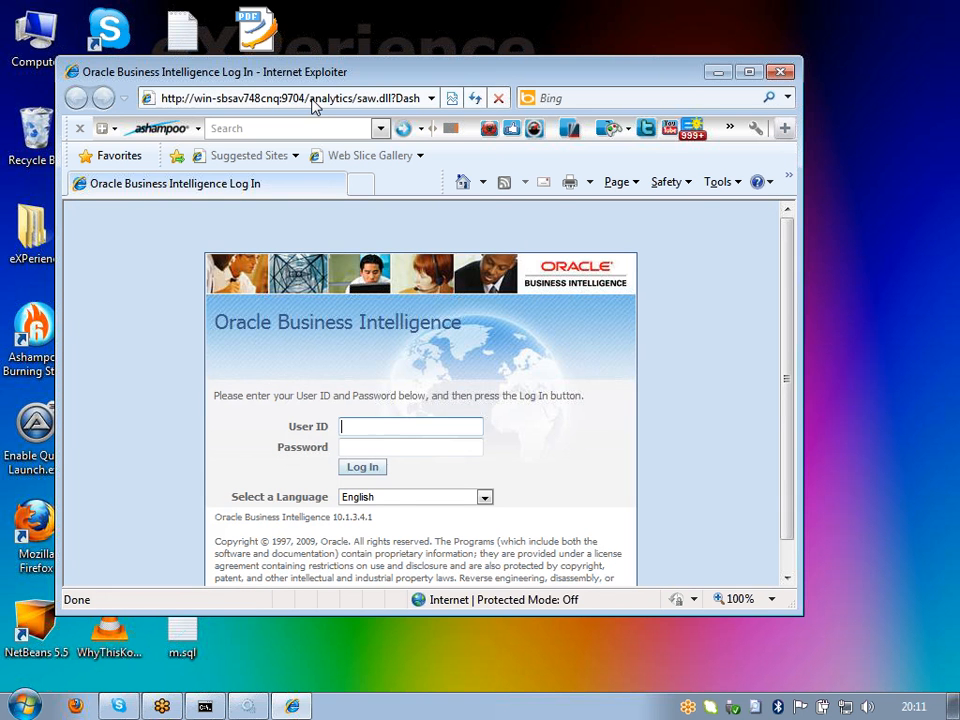
Step: Inspect the page address to confirm the analytics URL uses port 9704
{"action": "left_click", "coordinate": [312, 101]}
{"action": "double_click", "coordinate": [308, 98]}
{"action": "left_click_drag", "start_coordinate": [252, 98], "coordinate": [270, 98]}
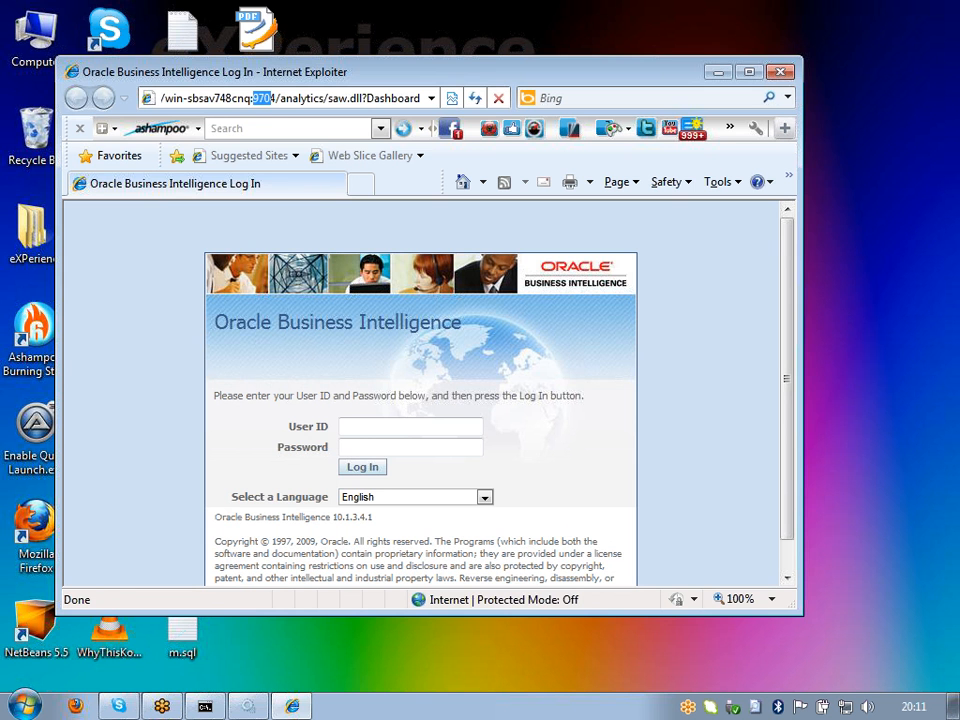
{"action": "left_click", "coordinate": [287, 98]}
Step: Maximize Internet Explorer and log in with the saved Administrator user ID
{"action": "left_click", "coordinate": [752, 74]}
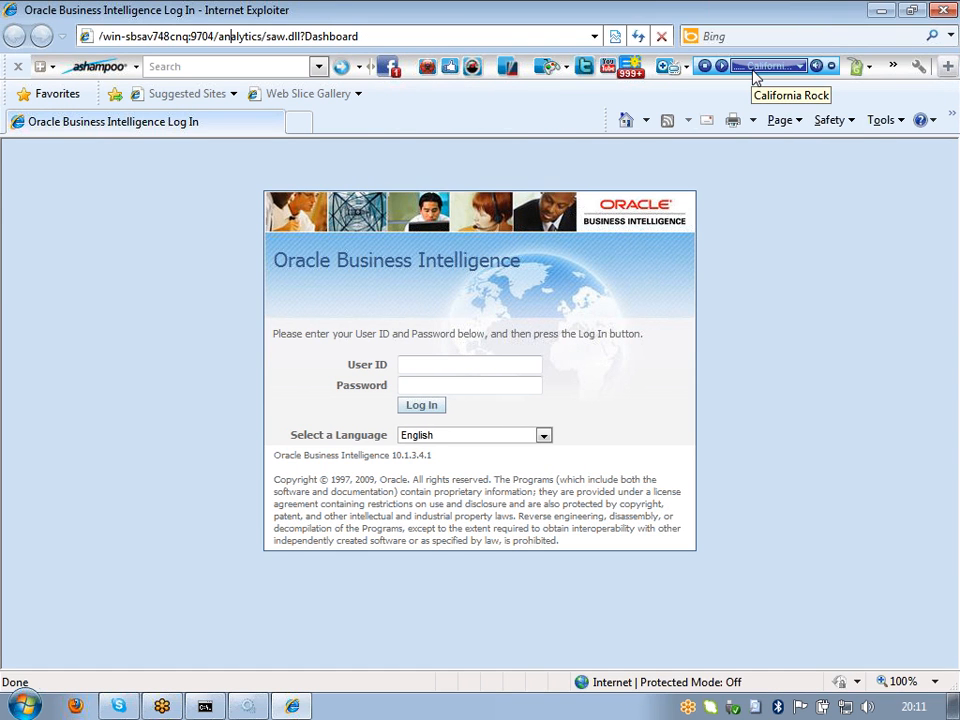
{"action": "left_click", "coordinate": [450, 365]}
{"action": "left_click", "coordinate": [447, 381]}
{"action": "left_click", "coordinate": [439, 408]}
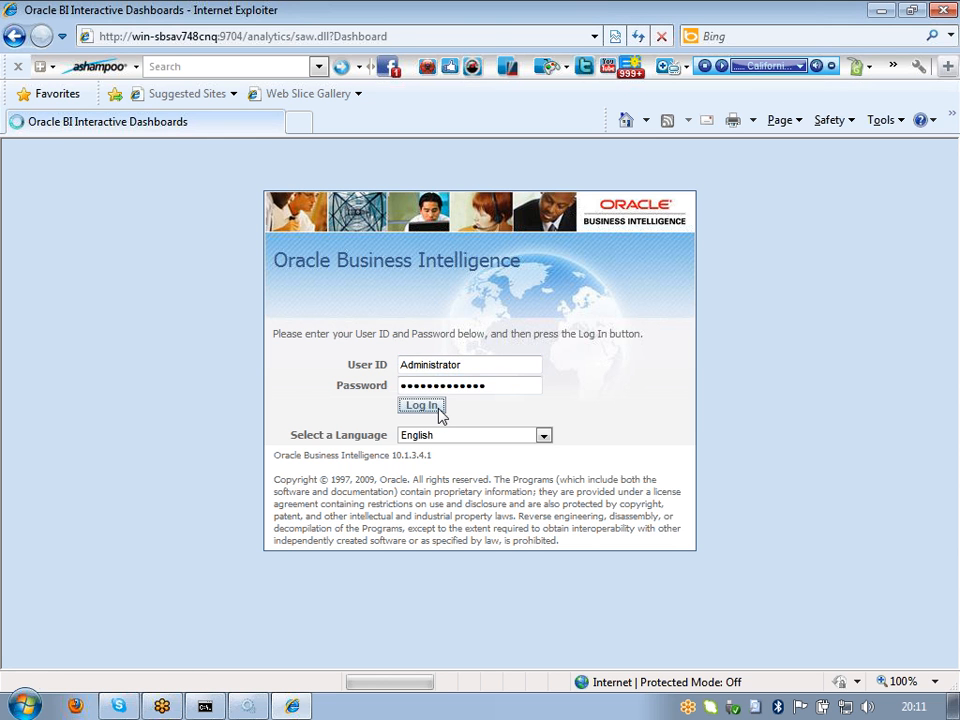
Step: Stop the Oracle BI Java Host service in Services, then minimize the Services window
{"action": "scroll", "coordinate": [686, 336], "scroll_direction": "down", "scroll_amount": 3}
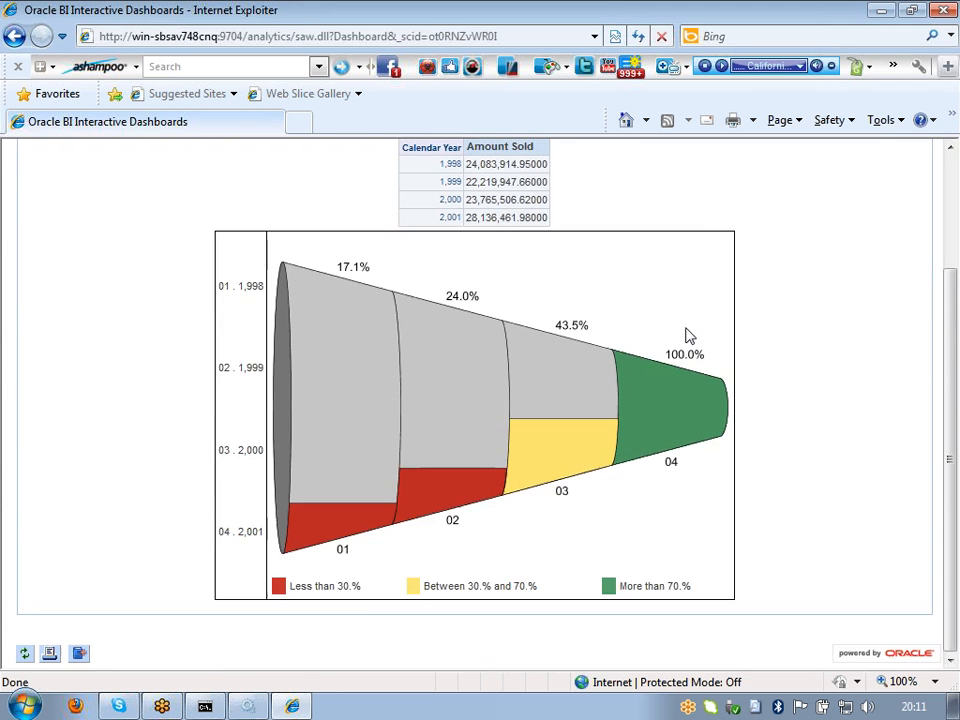
{"action": "scroll", "coordinate": [688, 336], "scroll_direction": "up", "scroll_amount": 1}
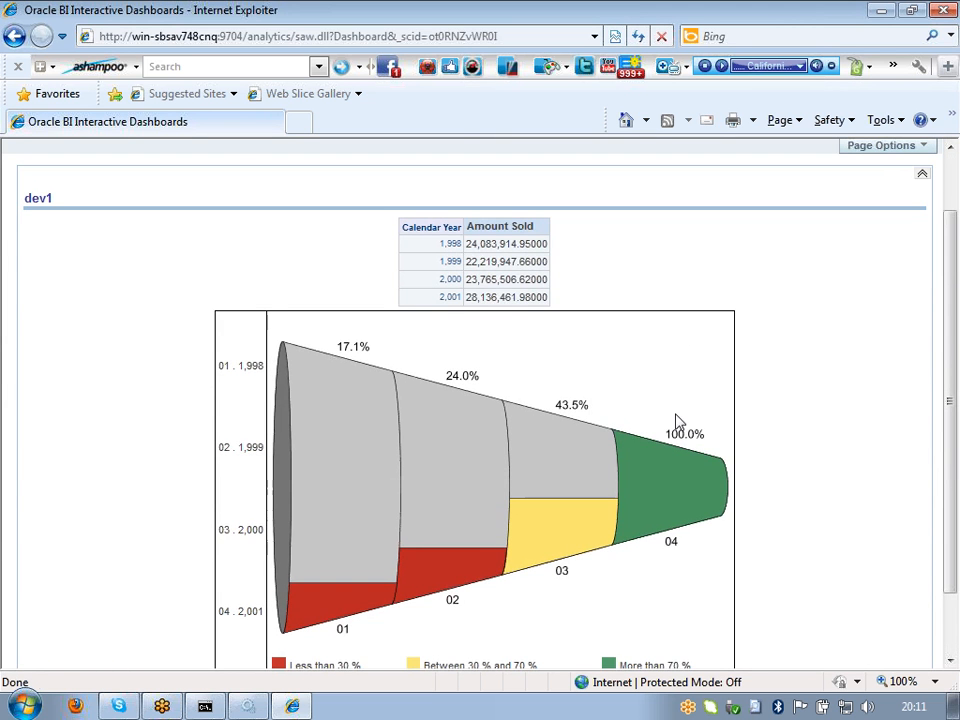
{"action": "scroll", "coordinate": [677, 422], "scroll_direction": "down", "scroll_amount": 2}
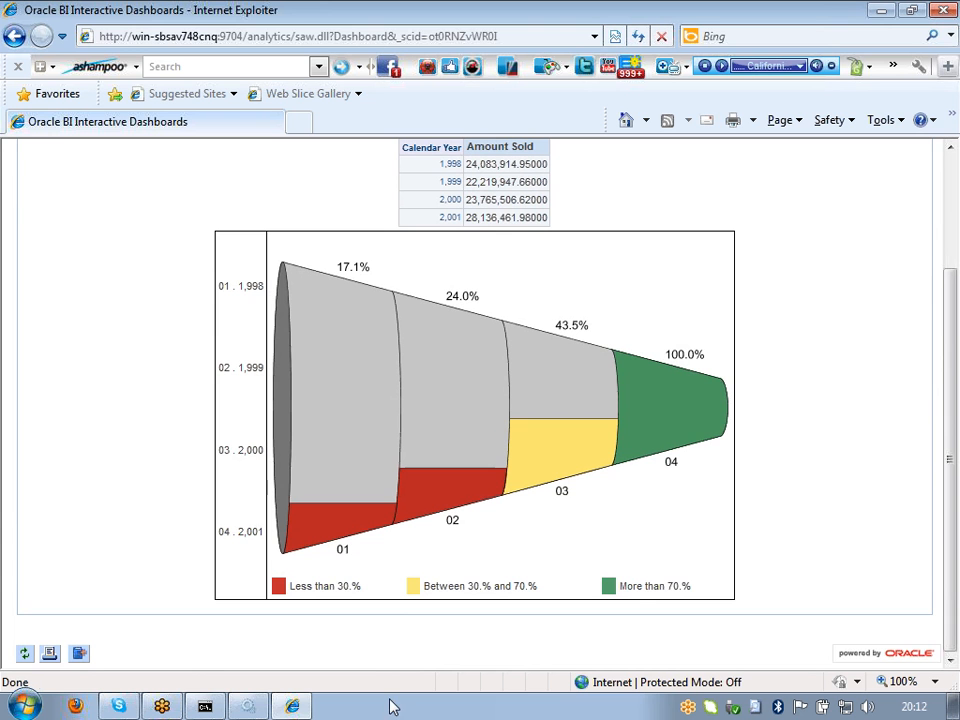
{"action": "left_click", "coordinate": [250, 707]}
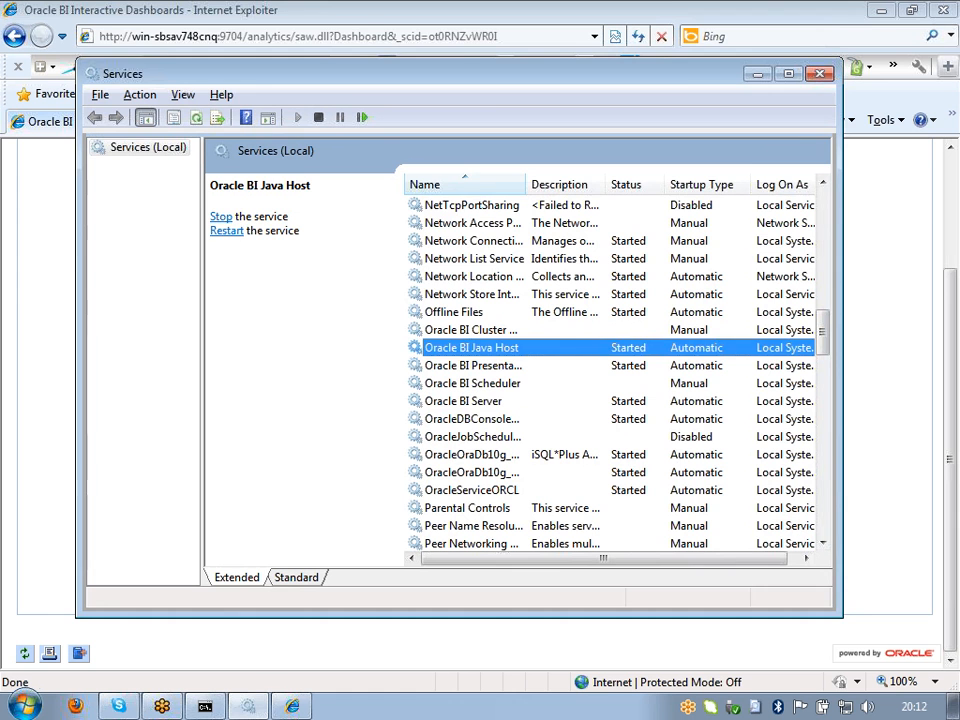
{"action": "left_click", "coordinate": [221, 218]}
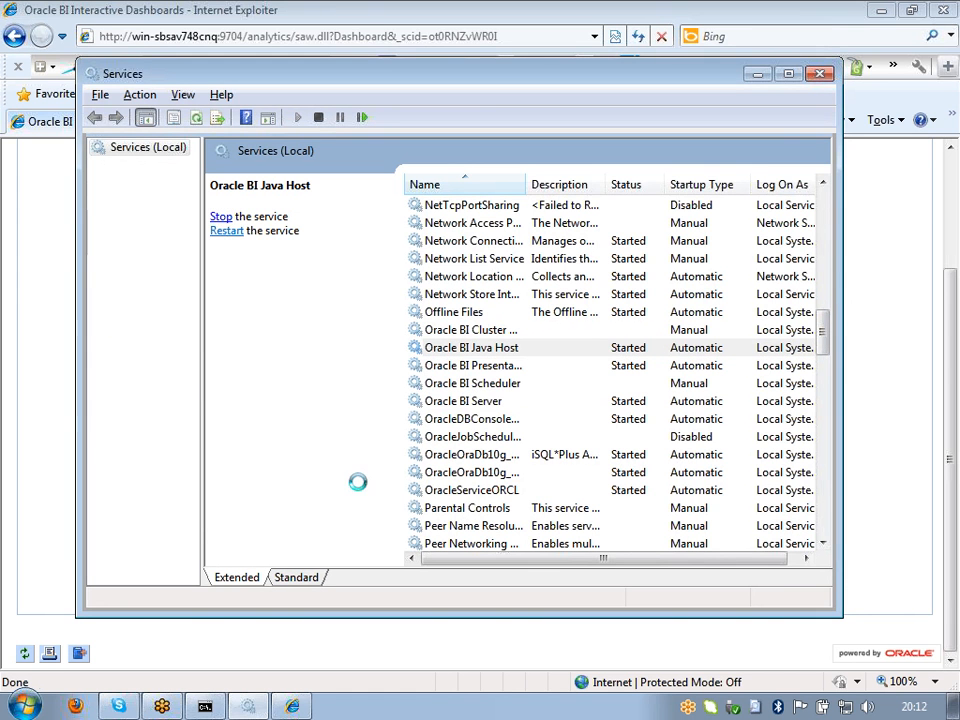
{"action": "left_click", "coordinate": [757, 74]}
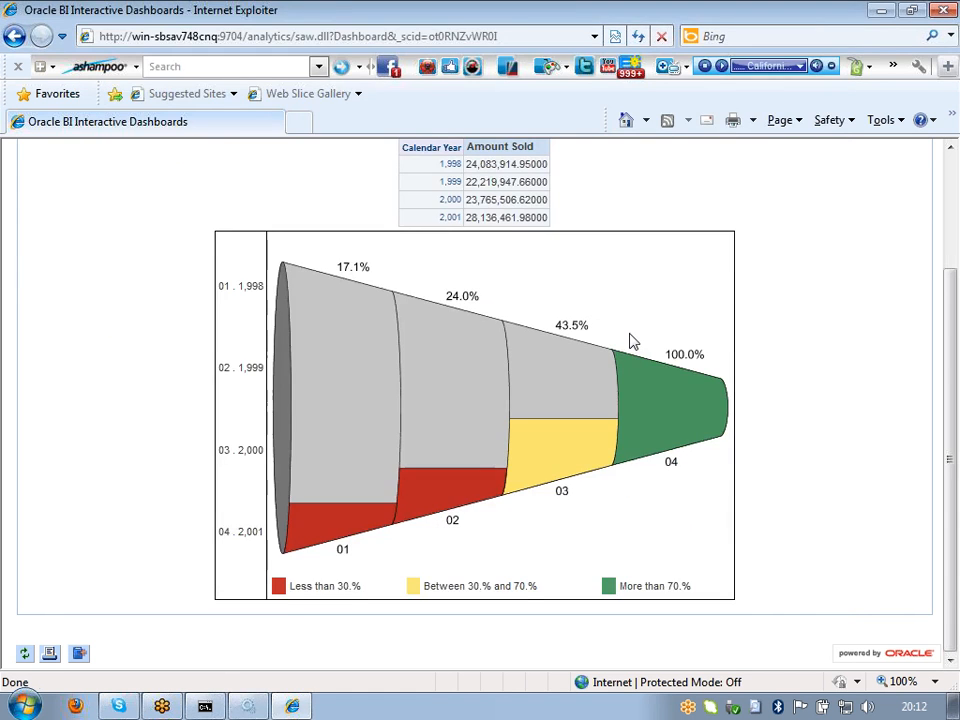
Step: Reload the dashboard, choosing Retry to resend the page data
{"action": "scroll", "coordinate": [312, 300], "scroll_direction": "up", "scroll_amount": 3}
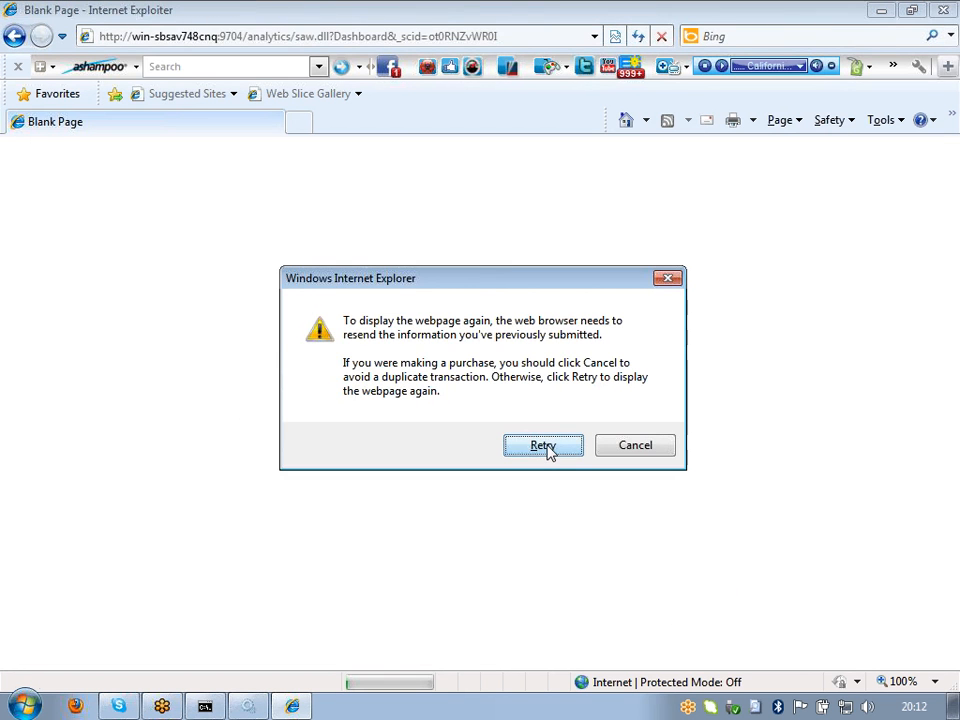
{"action": "left_click", "coordinate": [543, 446]}
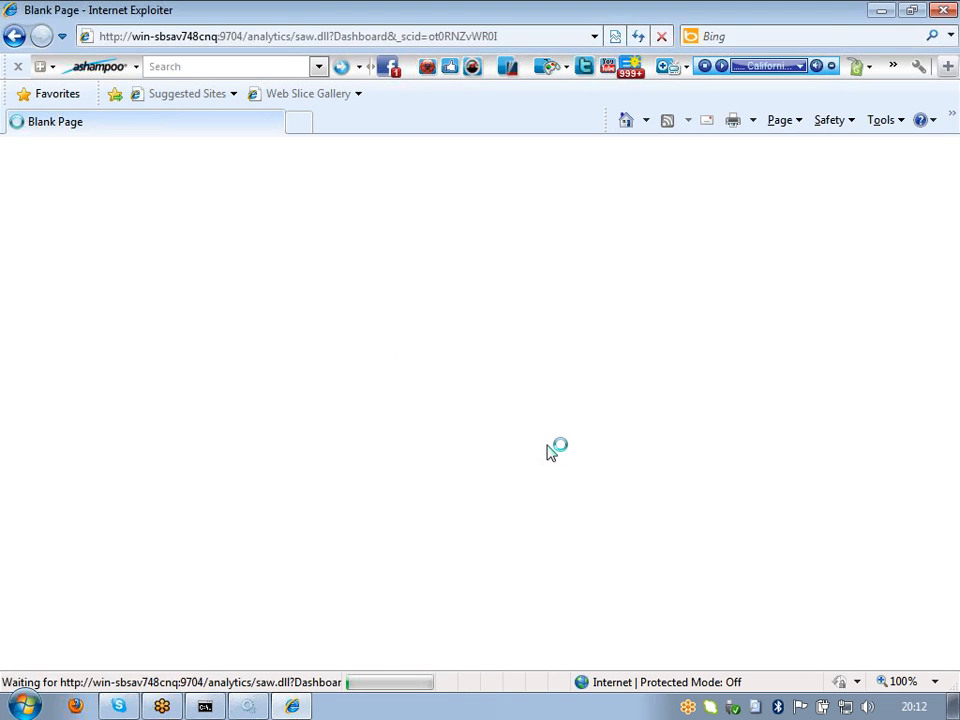
{"action": "scroll", "coordinate": [641, 506], "scroll_direction": "up", "scroll_amount": 3}
Step: Log out, return to the log in page and sign back in with the saved user ID
{"action": "left_click", "coordinate": [903, 199]}
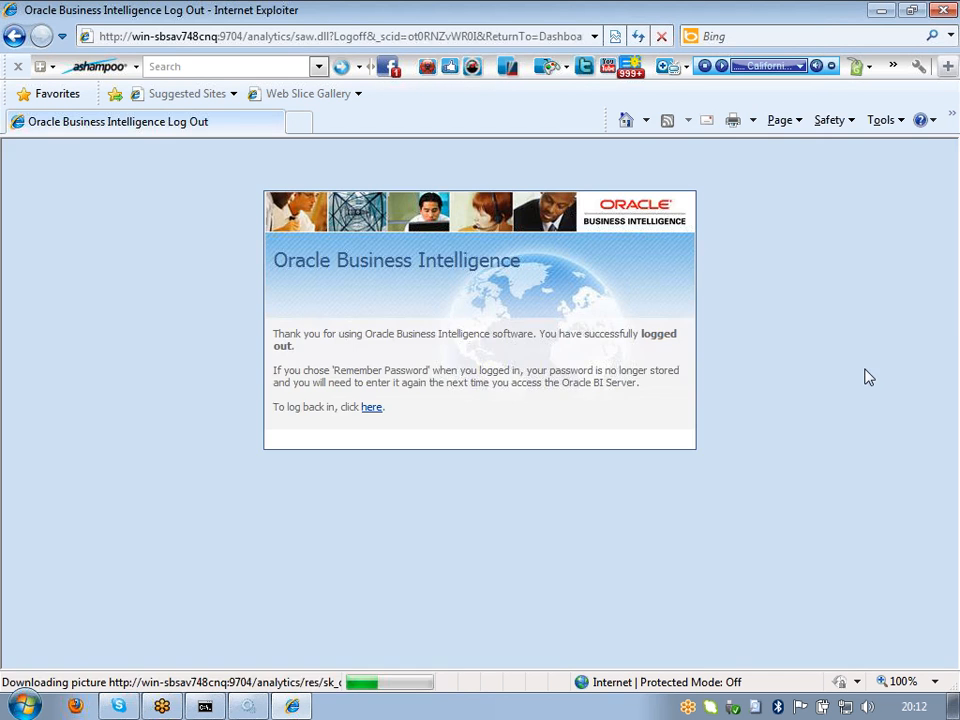
{"action": "left_click", "coordinate": [368, 408]}
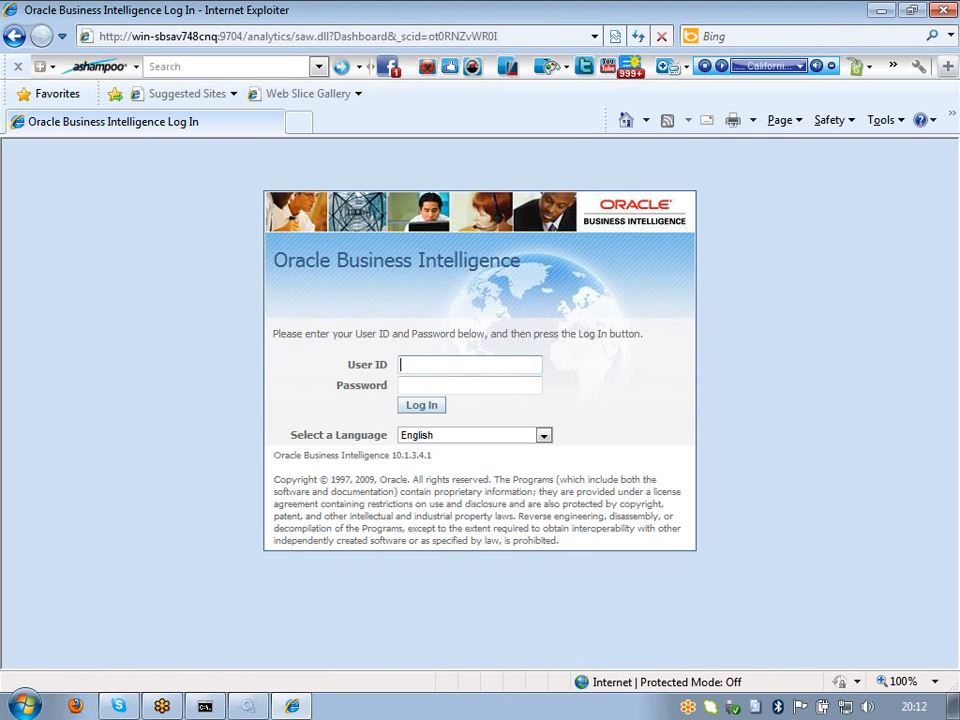
{"action": "left_click", "coordinate": [431, 365]}
{"action": "left_click", "coordinate": [431, 380]}
{"action": "left_click", "coordinate": [431, 412]}
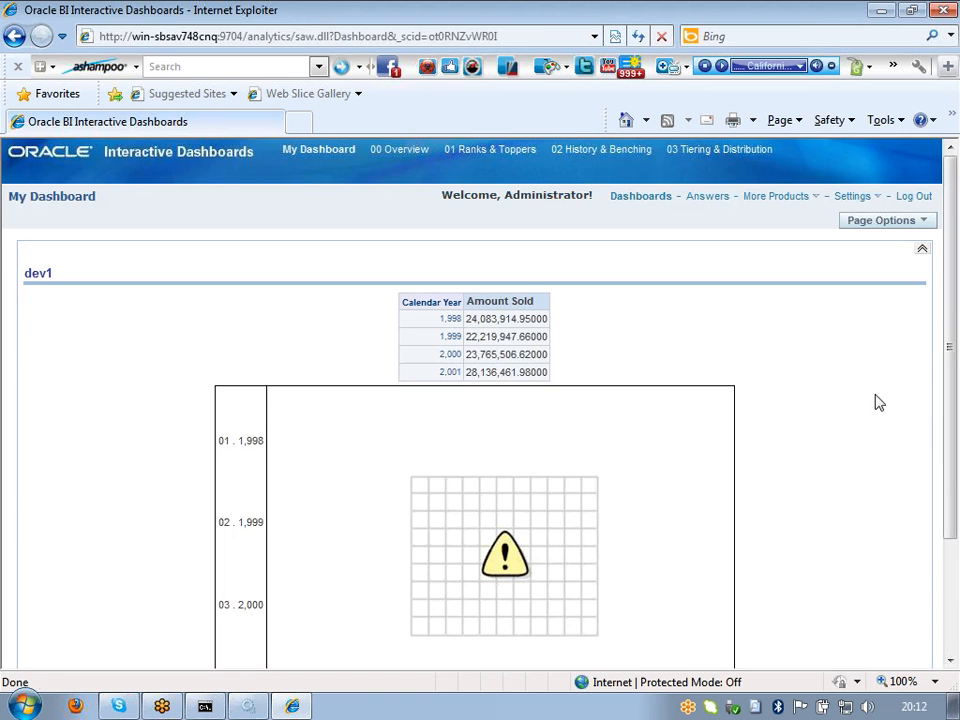
Step: Scroll the dev1 dashboard down and up to inspect the chart now showing a warning placeholder
{"action": "scroll", "coordinate": [878, 402], "scroll_direction": "down", "scroll_amount": 3}
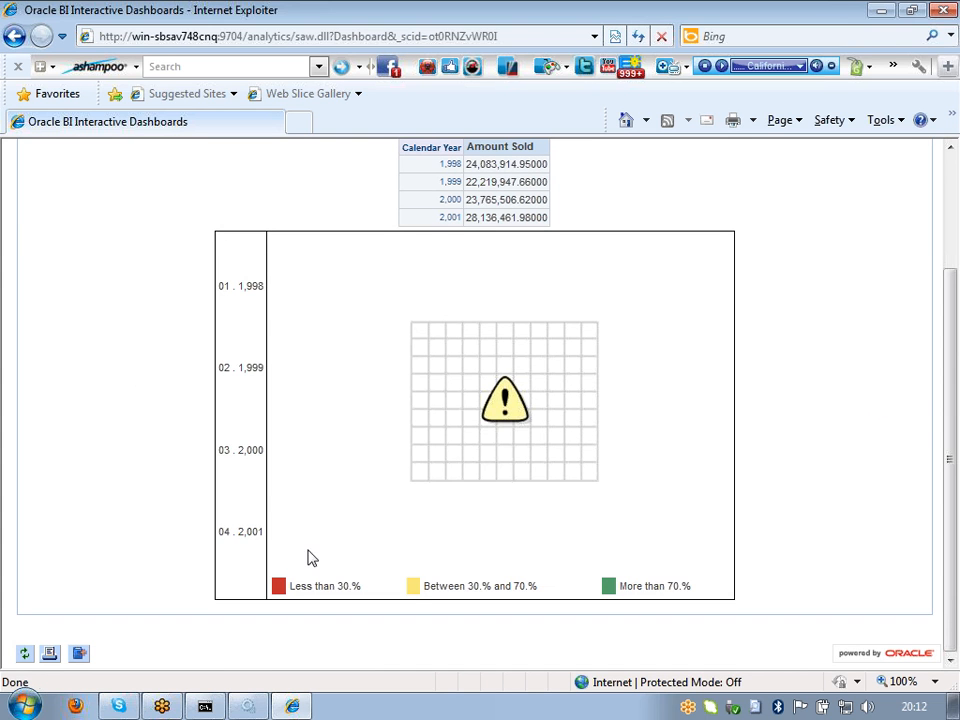
{"action": "scroll", "coordinate": [540, 470], "scroll_direction": "up", "scroll_amount": 3}
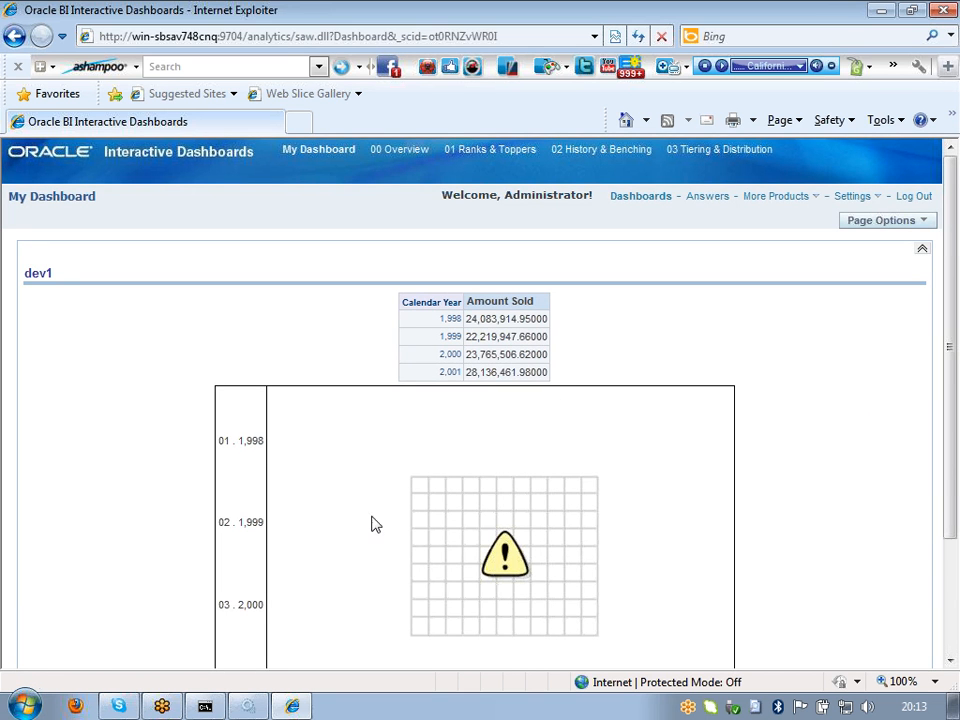
{"action": "scroll", "coordinate": [610, 530], "scroll_direction": "down", "scroll_amount": 3}
{"action": "scroll", "coordinate": [630, 508], "scroll_direction": "up", "scroll_amount": 3}
Step: Start the Oracle BI Java Host service again, minimize Services and reload the dashboard
{"action": "left_click", "coordinate": [249, 707]}
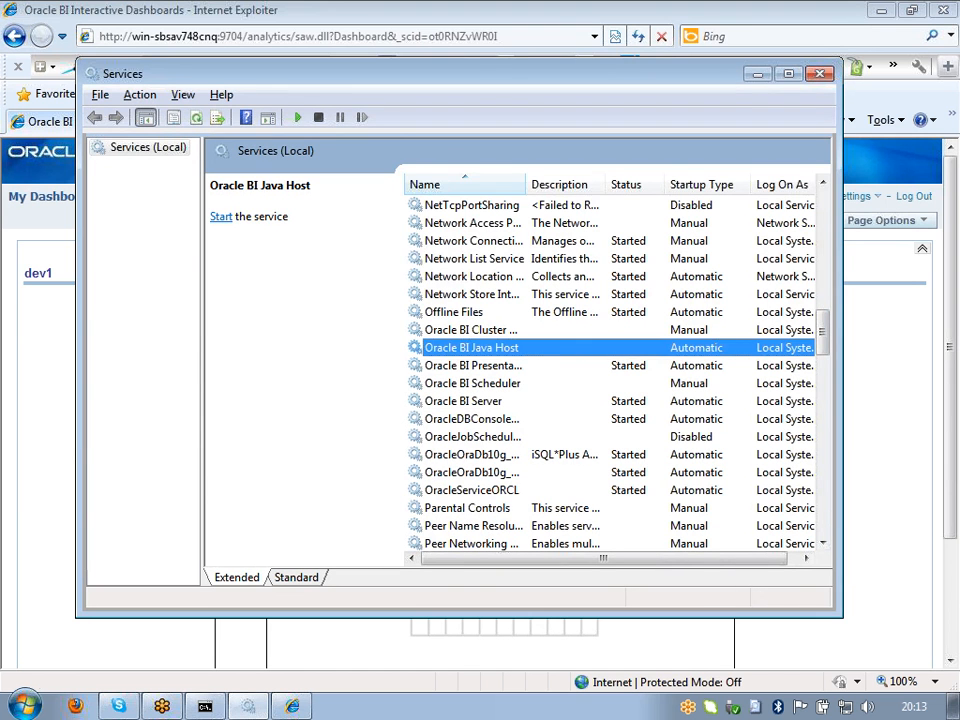
{"action": "left_click", "coordinate": [221, 217]}
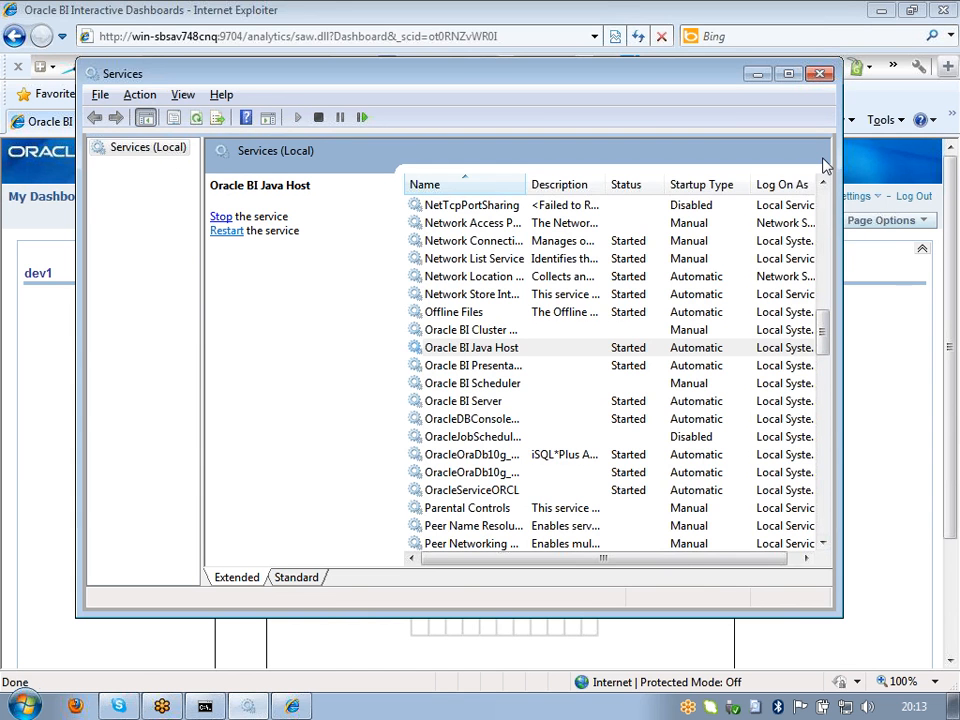
{"action": "left_click", "coordinate": [757, 79]}
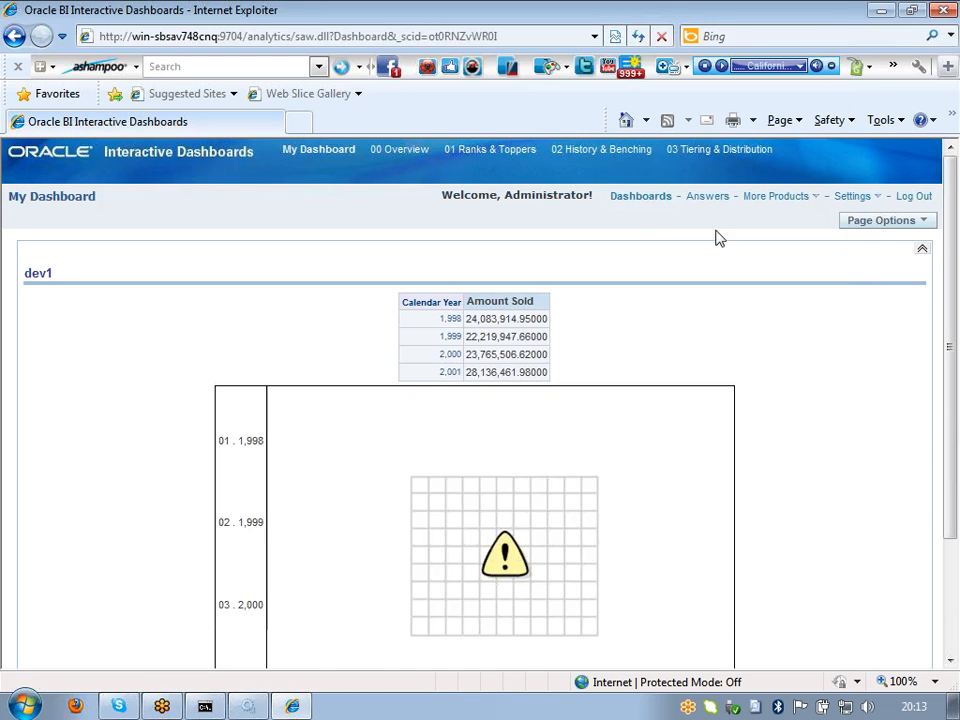
{"action": "left_click", "coordinate": [652, 205]}
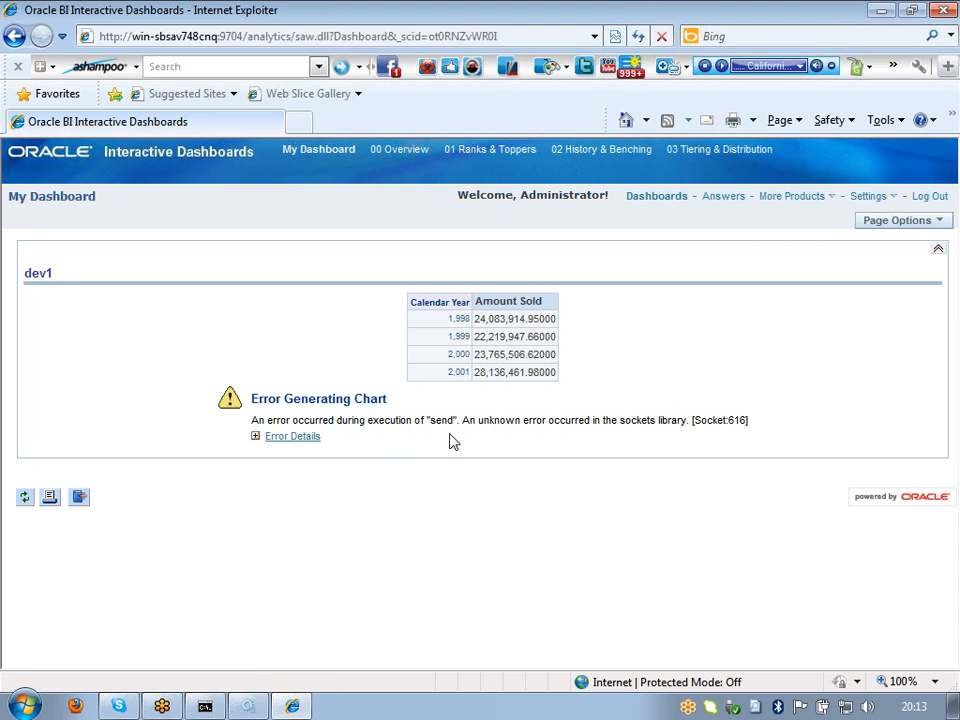
Step: Log out, sign back in with the saved user ID, and scroll the dashboard to check the chart
{"action": "left_click", "coordinate": [928, 197]}
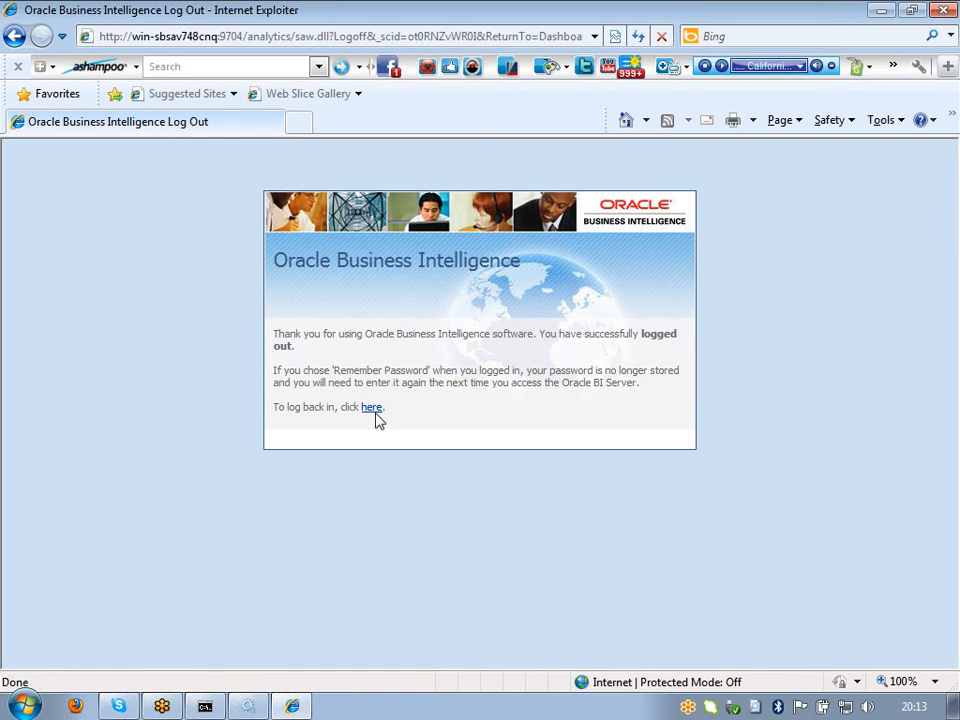
{"action": "left_click", "coordinate": [374, 406]}
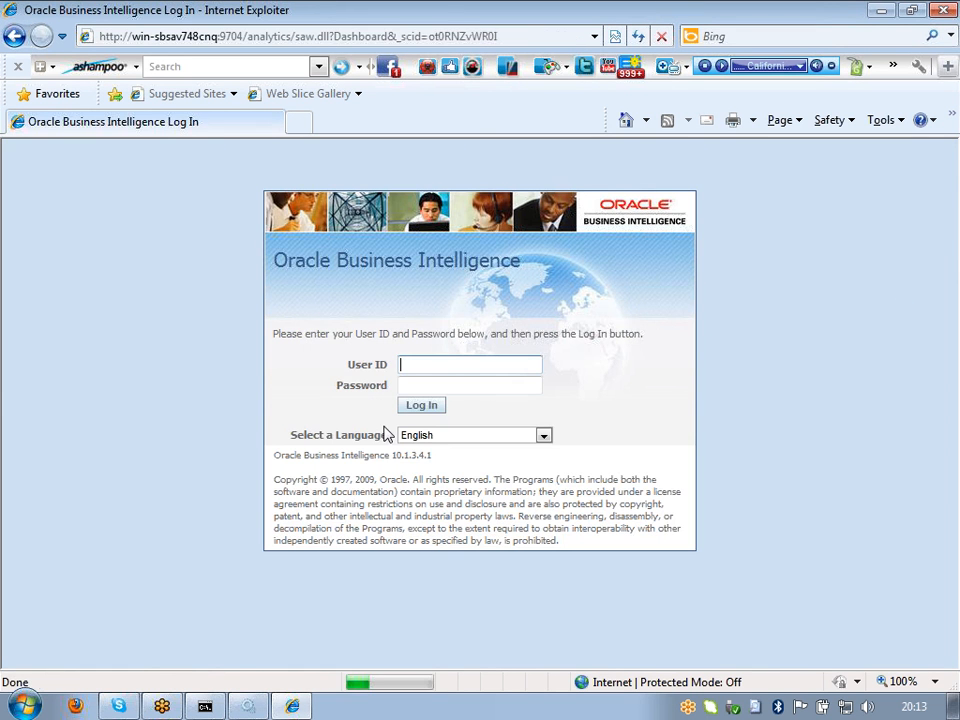
{"action": "left_click", "coordinate": [439, 367]}
{"action": "left_click", "coordinate": [439, 383]}
{"action": "left_click", "coordinate": [437, 411]}
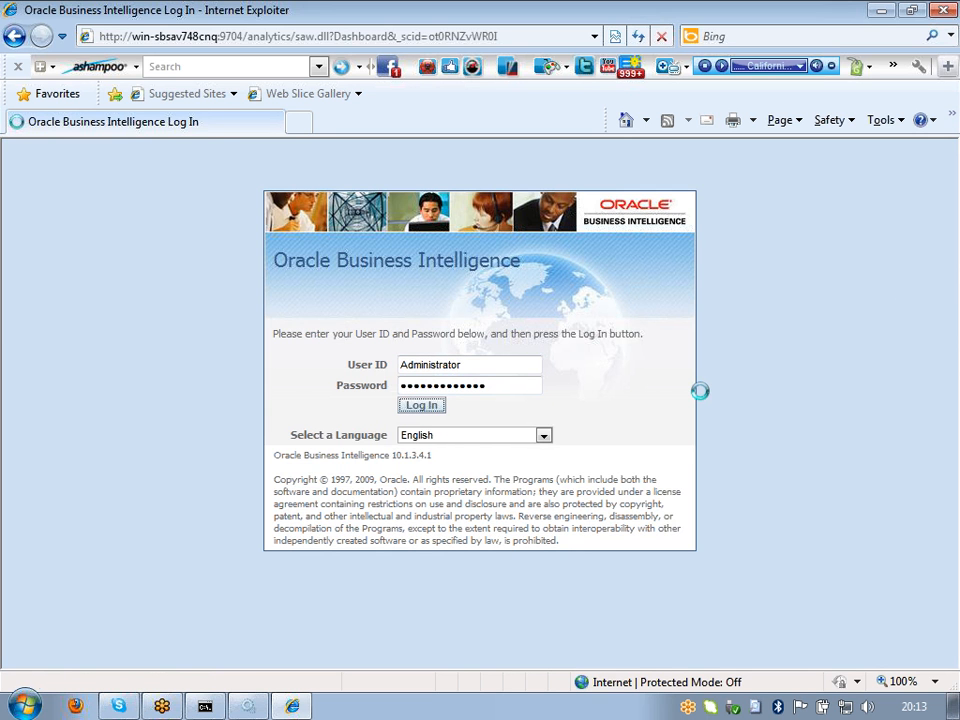
{"action": "scroll", "coordinate": [705, 399], "scroll_direction": "down", "scroll_amount": 3}
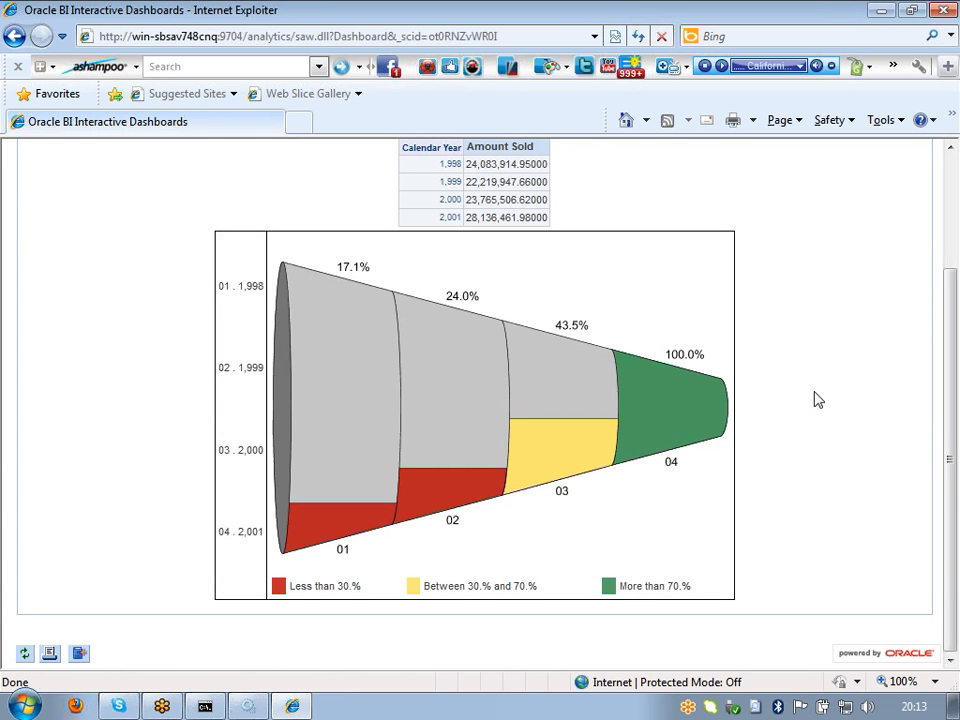
{"action": "scroll", "coordinate": [815, 400], "scroll_direction": "up", "scroll_amount": 3}
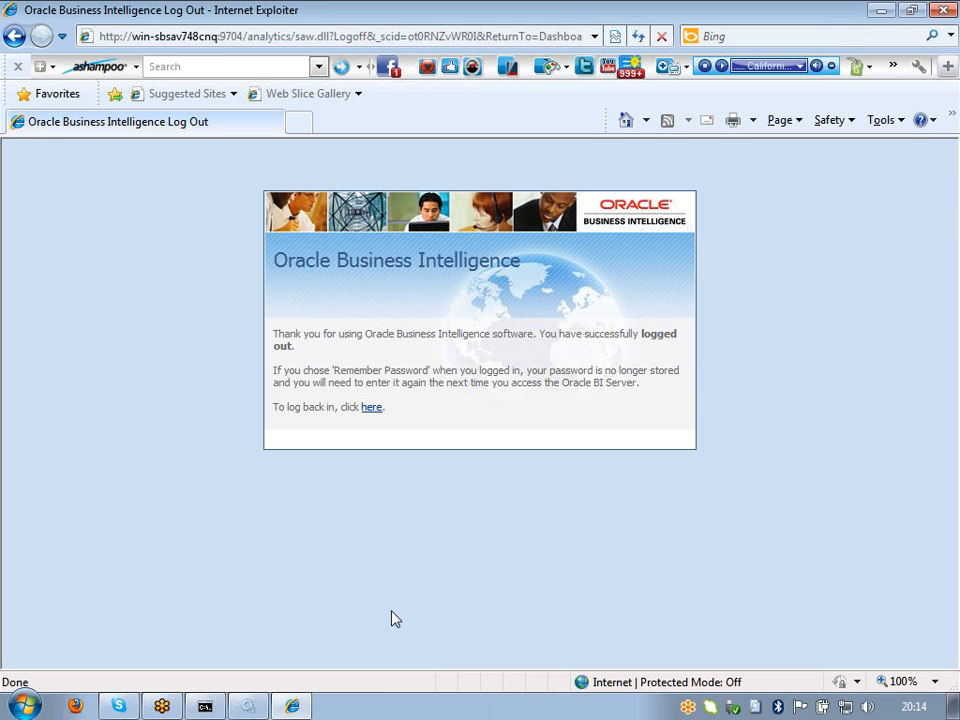
Step: Select the 'http' part of the page address, then follow the 'here' link to the log in page
{"action": "left_click", "coordinate": [135, 42]}
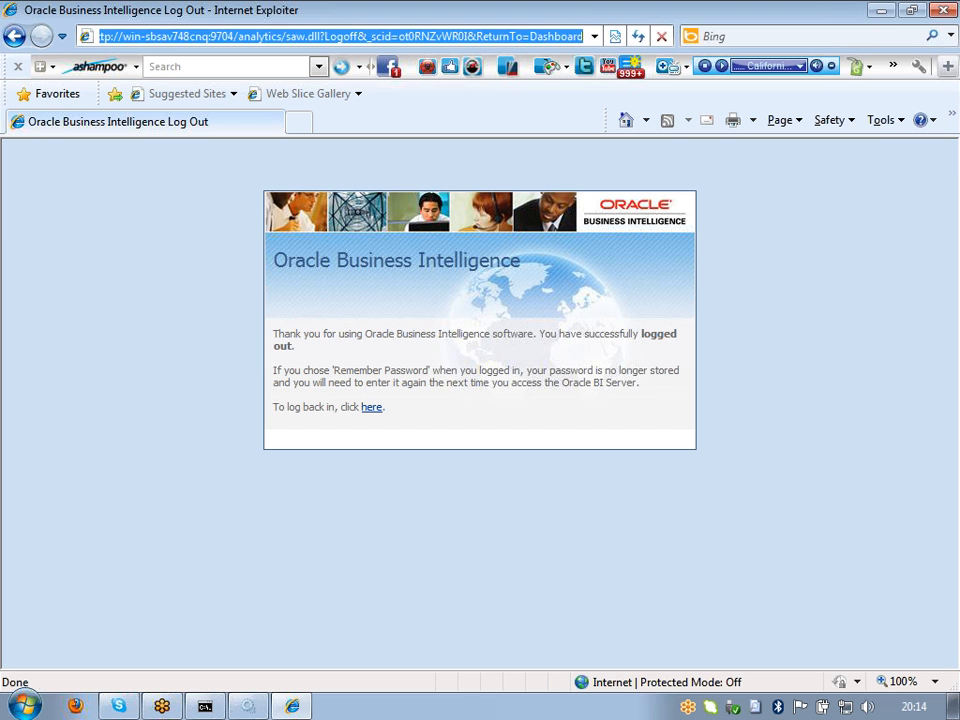
{"action": "left_click_drag", "start_coordinate": [110, 36], "coordinate": [75, 40]}
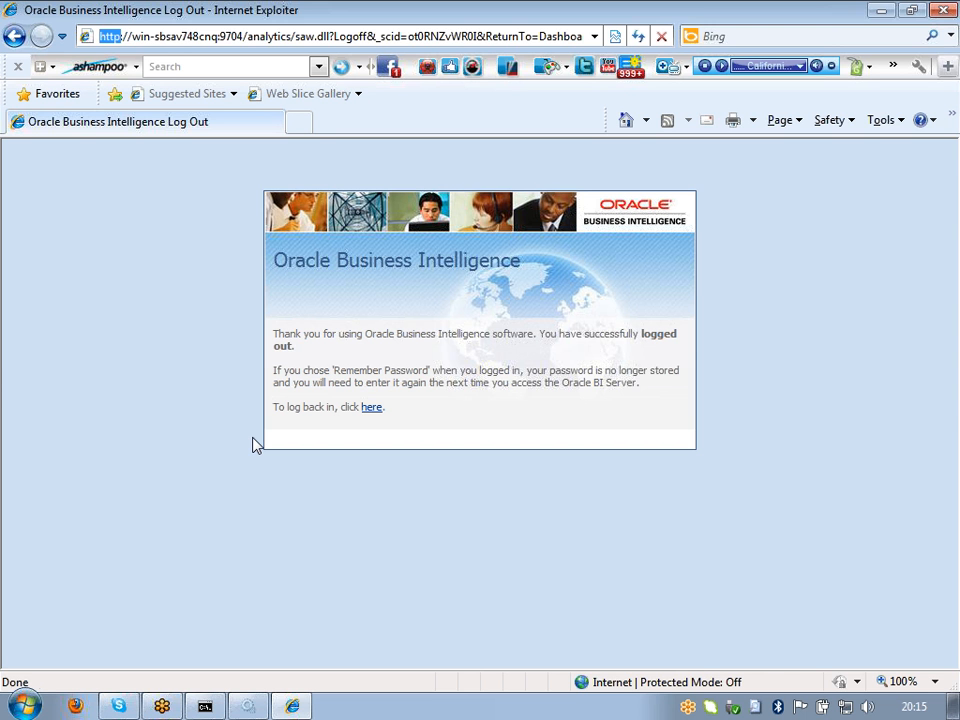
{"action": "left_click", "coordinate": [369, 412]}
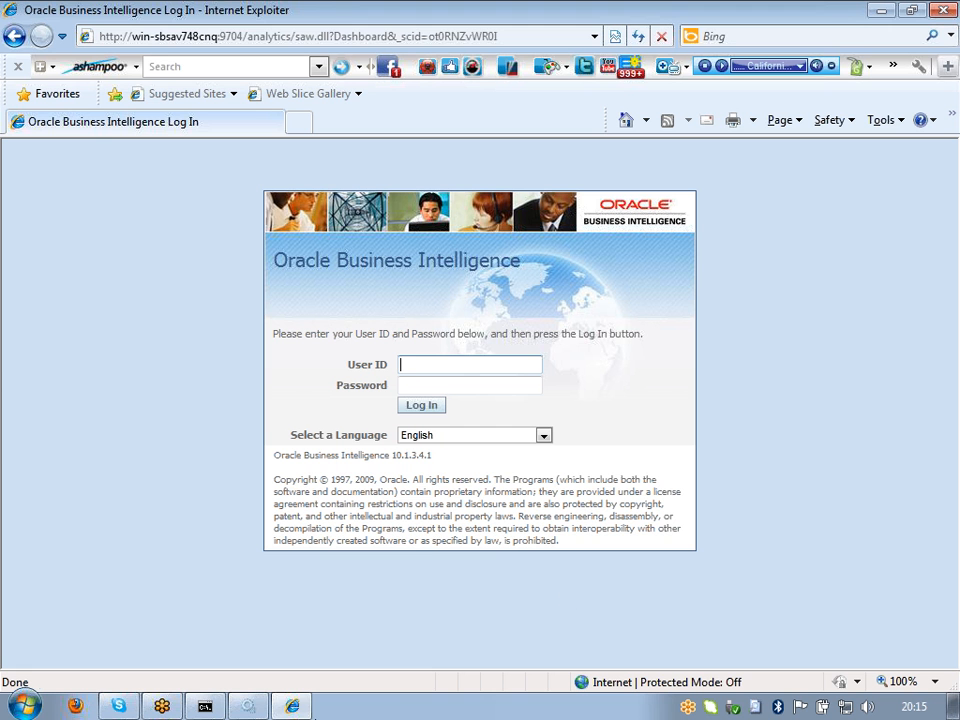
Step: Confirm in Services that Oracle BI Server is started, then close Services
{"action": "left_click", "coordinate": [248, 707]}
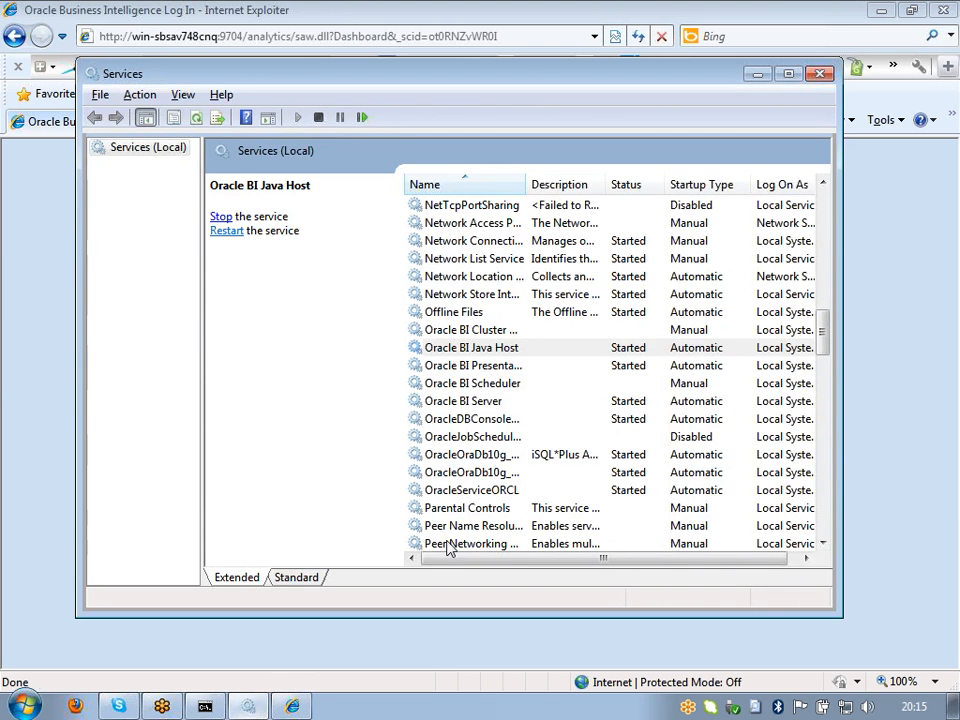
{"action": "left_click", "coordinate": [488, 404]}
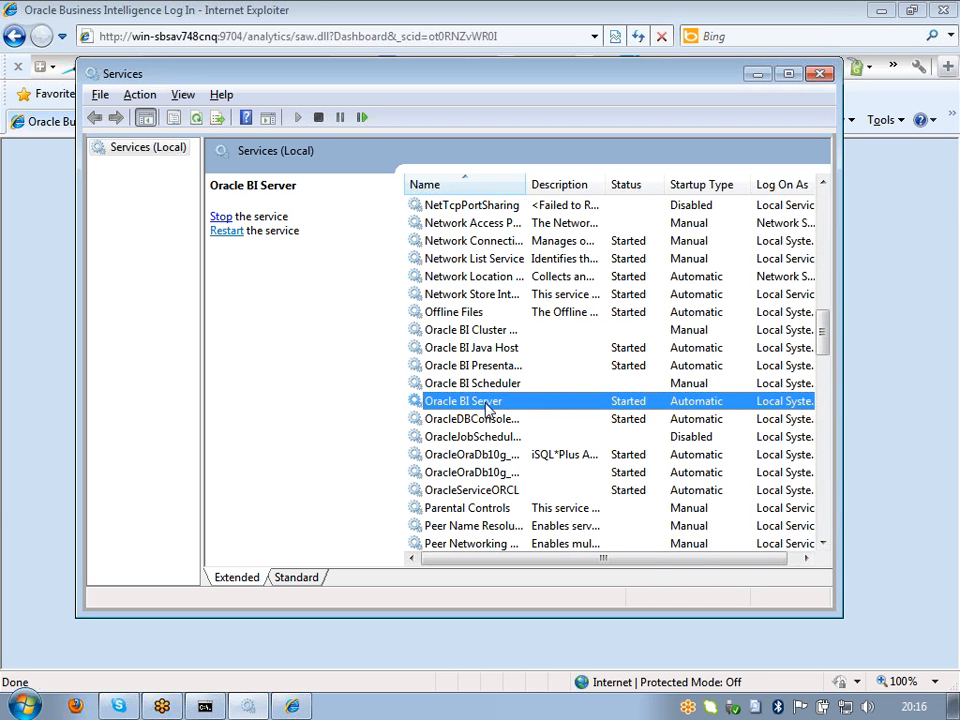
{"action": "left_click", "coordinate": [820, 76]}
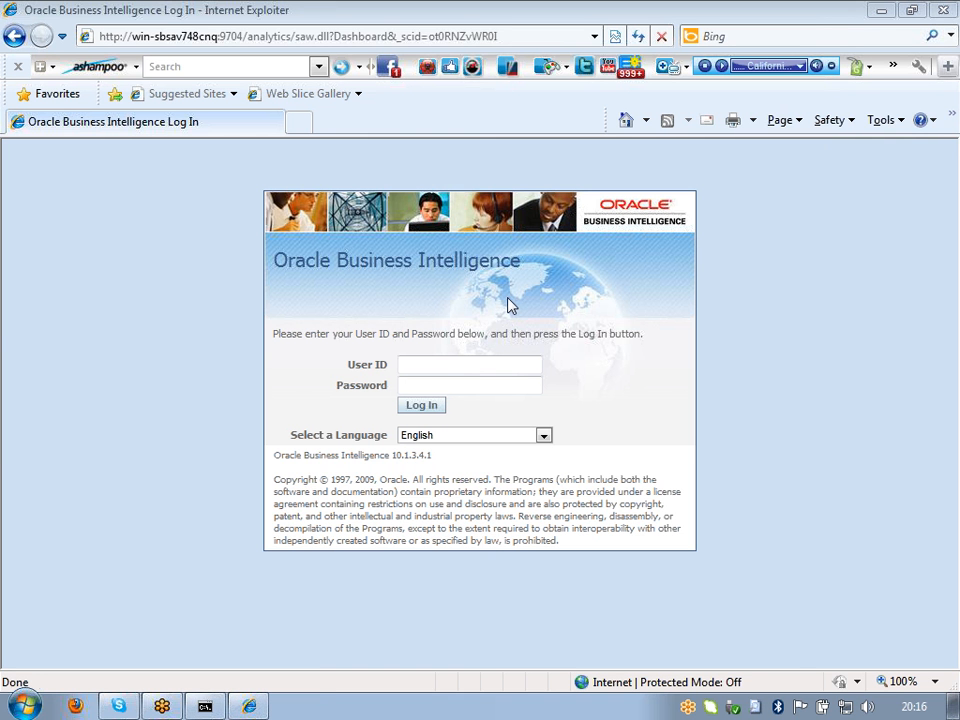
Step: Review the AnalyticsWeb, mike and SH system DSNs in Data Sources (ODBC), then cancel out
{"action": "left_click", "coordinate": [28, 700]}
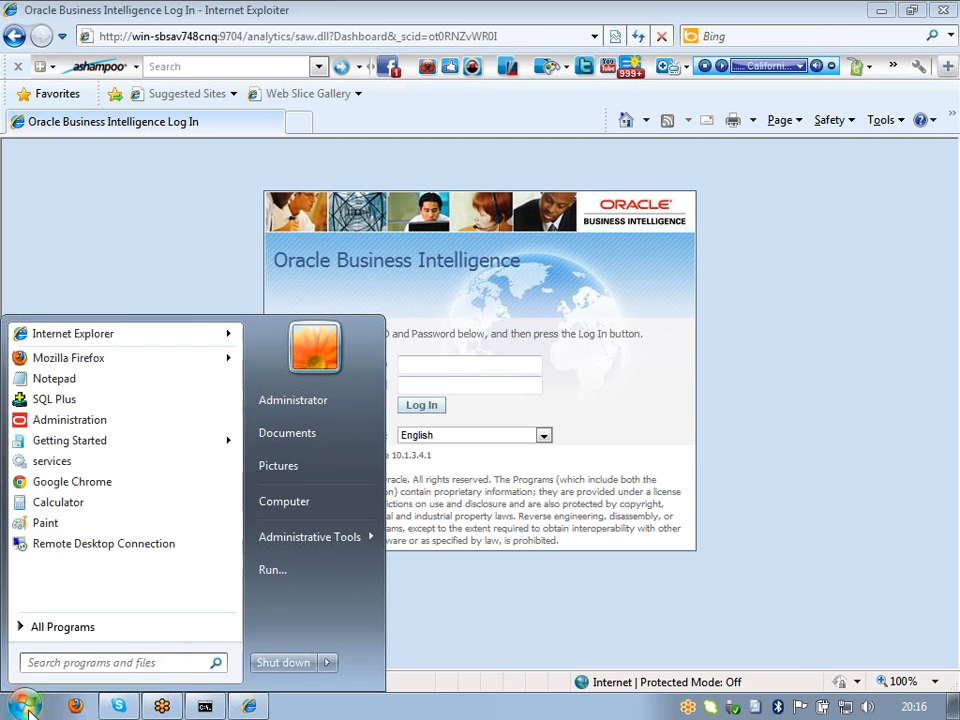
{"action": "mouse_move", "coordinate": [346, 540]}
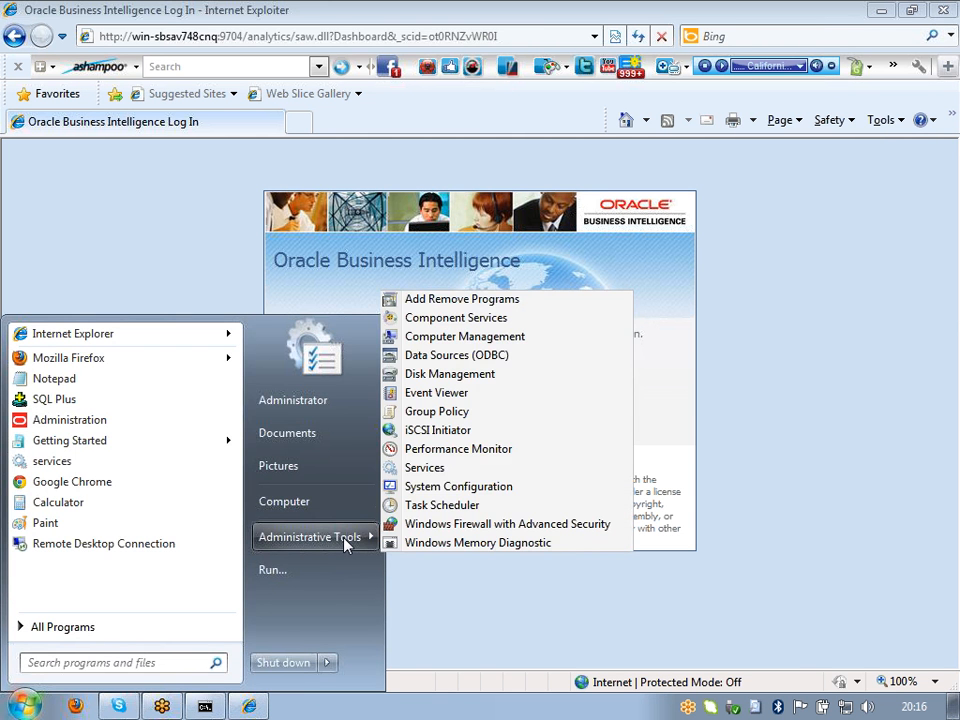
{"action": "left_click", "coordinate": [479, 363]}
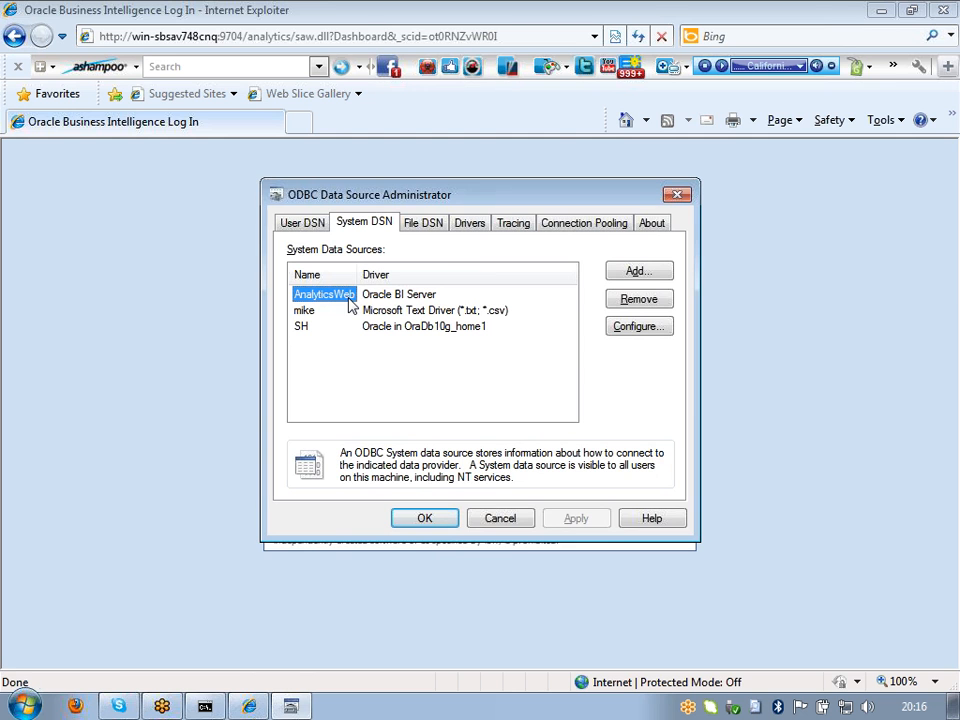
{"action": "left_click", "coordinate": [408, 300]}
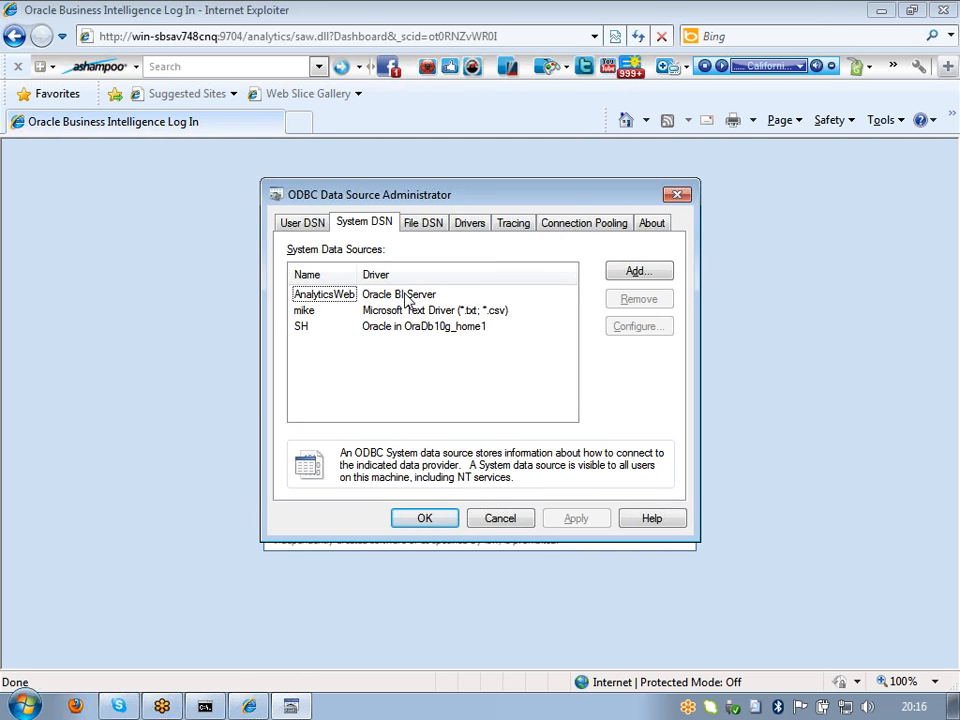
{"action": "left_click", "coordinate": [345, 303]}
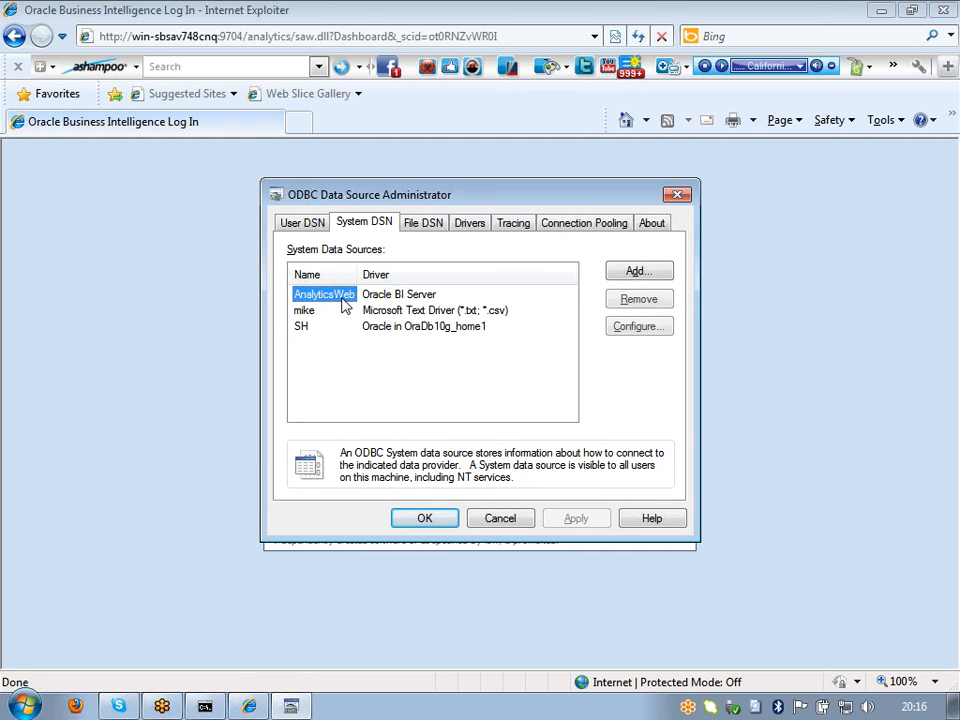
{"action": "left_click", "coordinate": [416, 298]}
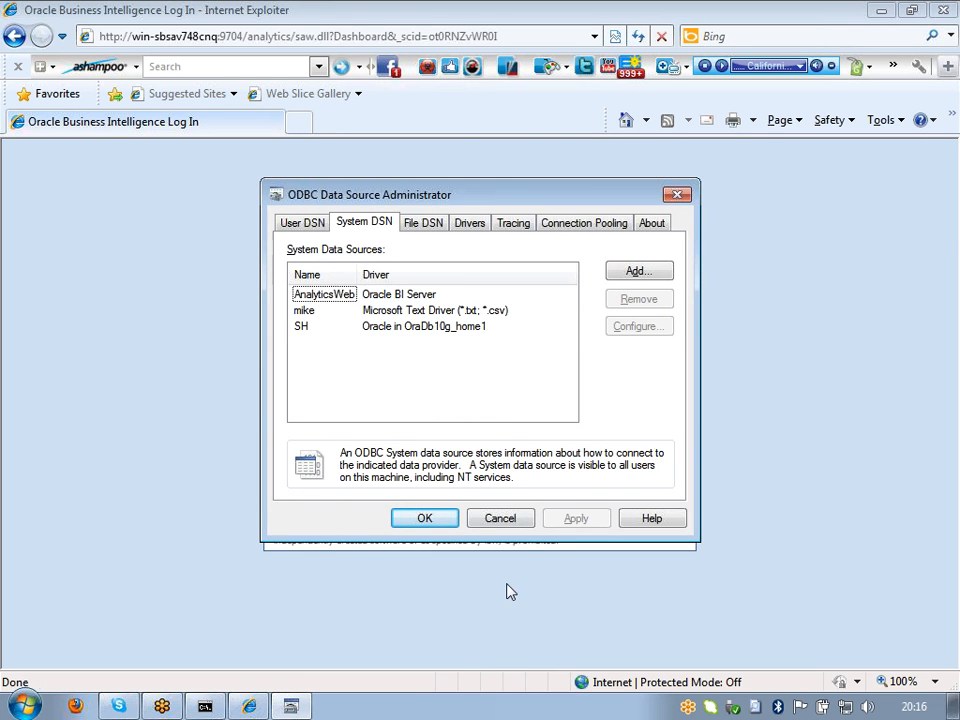
{"action": "left_click", "coordinate": [500, 518]}
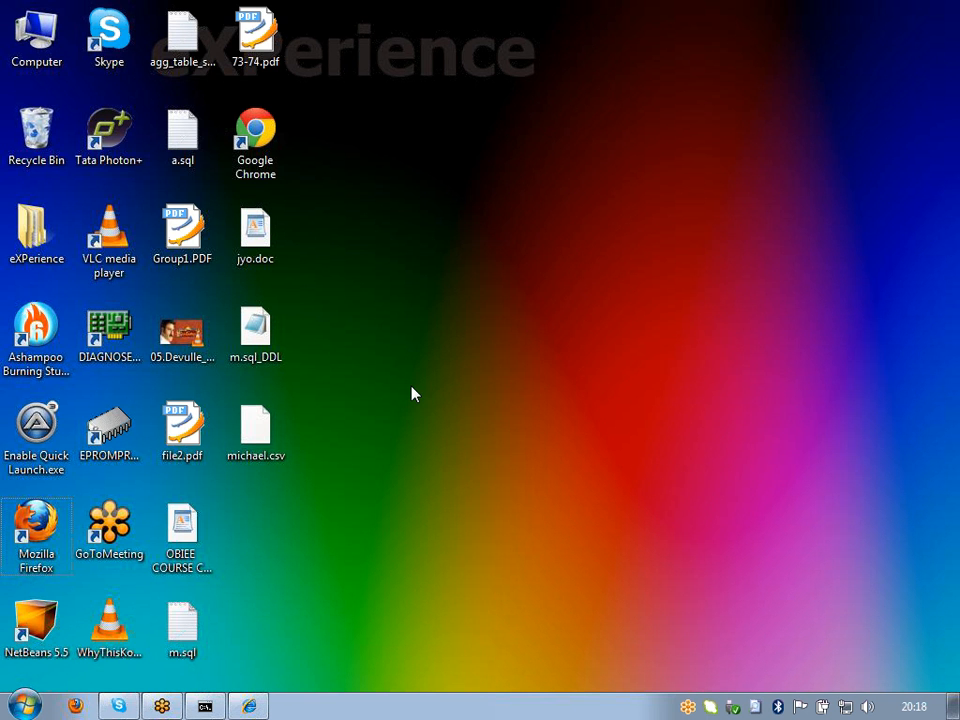
{"action": "right_click", "coordinate": [400, 213]}
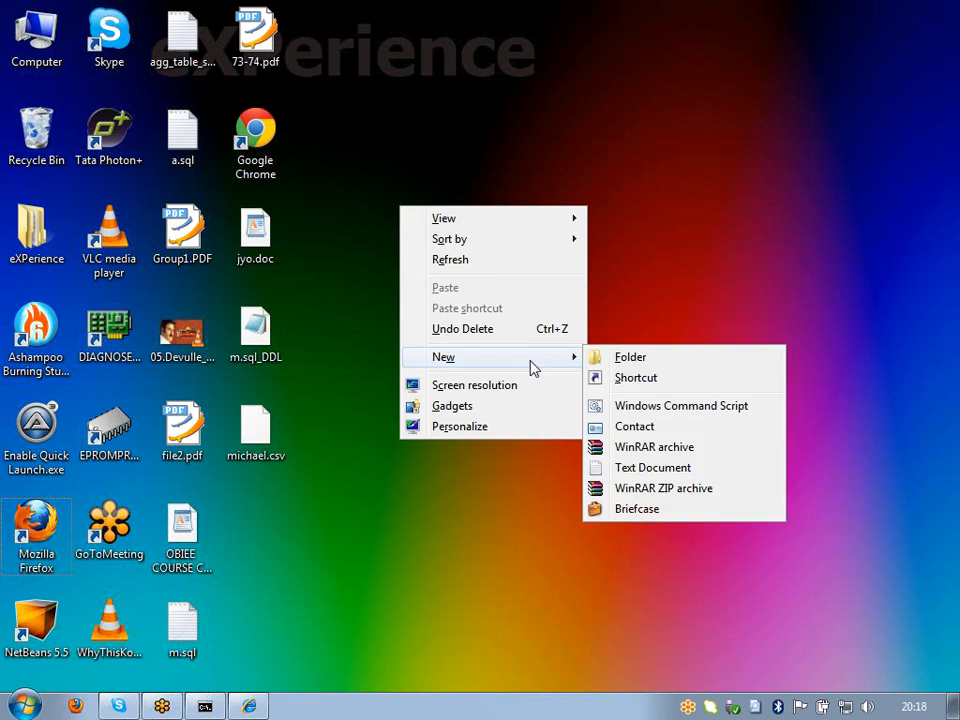
{"action": "left_click", "coordinate": [460, 165]}
{"action": "double_click", "coordinate": [36, 31]}
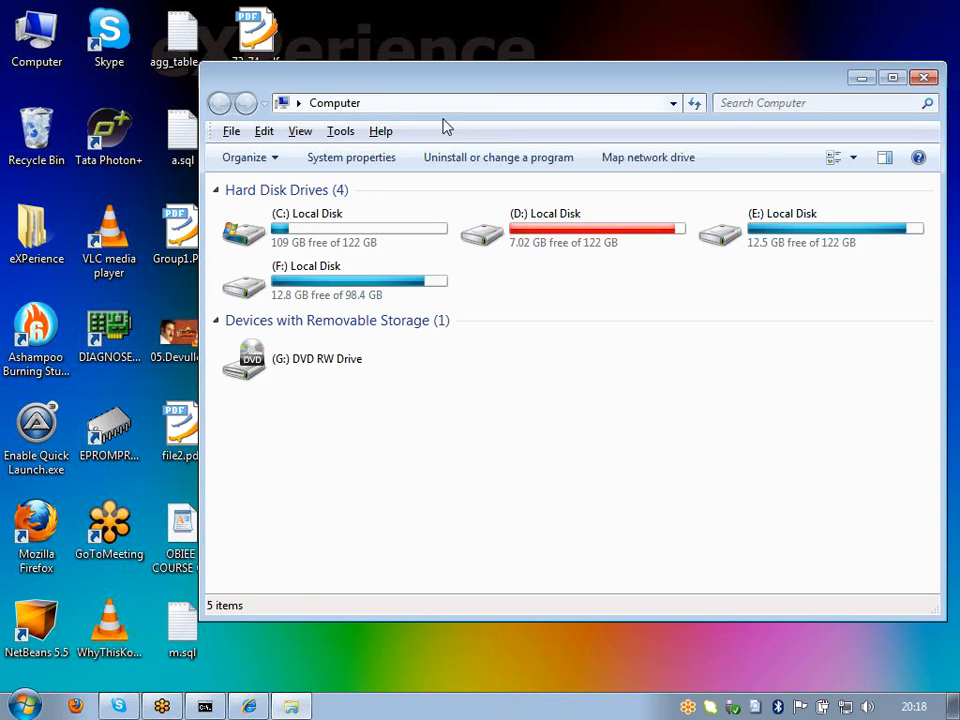
{"action": "left_click", "coordinate": [771, 227]}
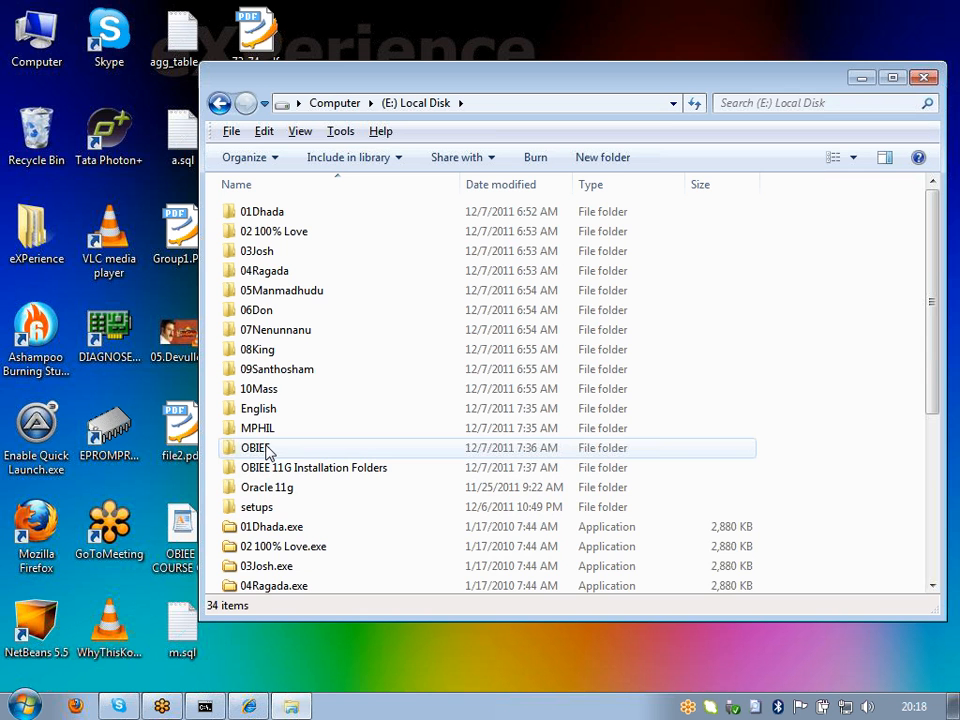
{"action": "left_click", "coordinate": [268, 453]}
{"action": "double_click", "coordinate": [268, 450]}
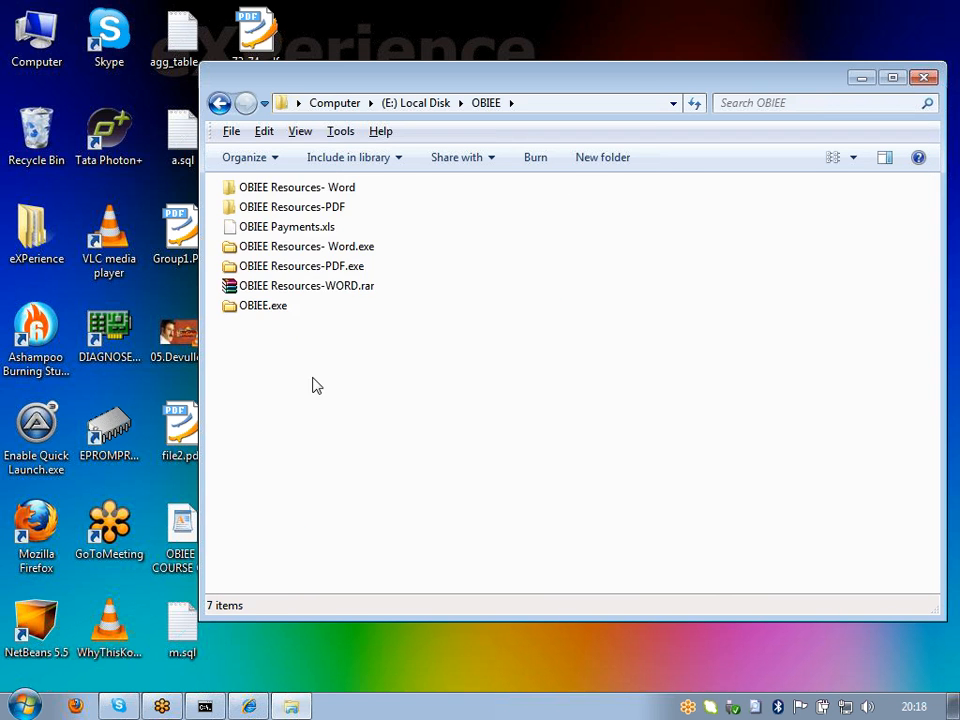
{"action": "left_click", "coordinate": [219, 104]}
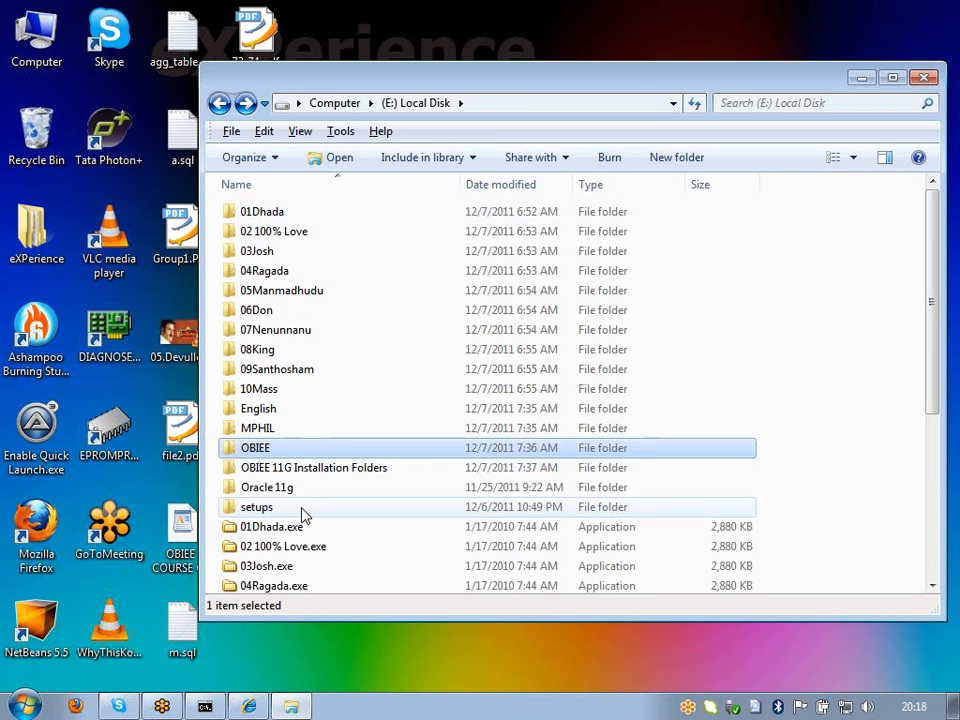
{"action": "scroll", "coordinate": [303, 514], "scroll_direction": "down", "scroll_amount": 2}
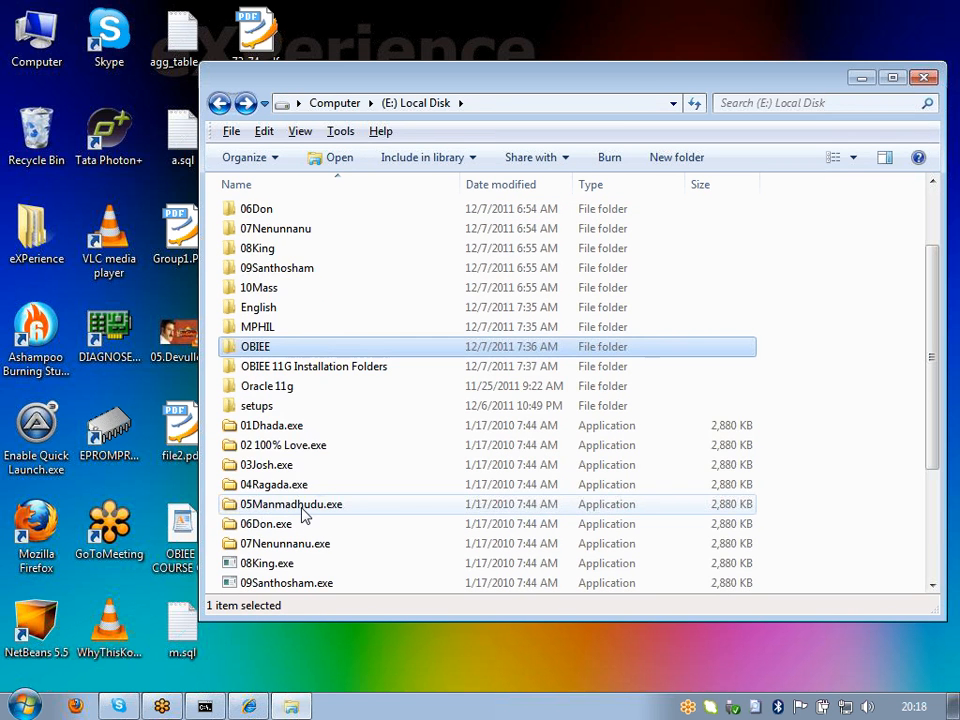
{"action": "scroll", "coordinate": [303, 514], "scroll_direction": "down", "scroll_amount": 3}
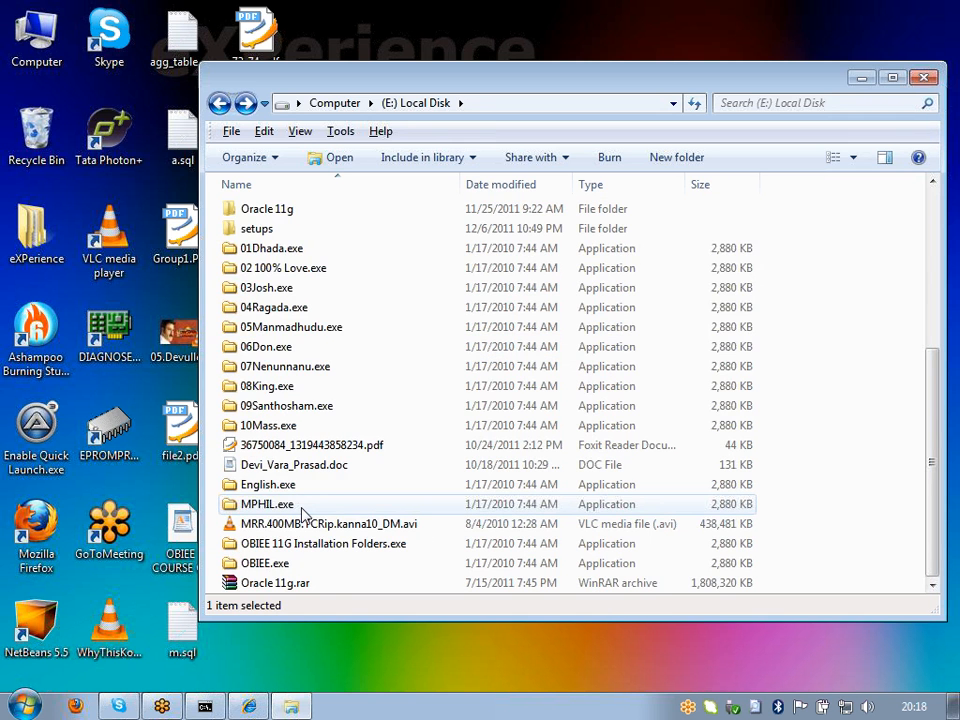
{"action": "key", "text": "alt+F4"}
{"action": "right_click", "coordinate": [329, 172]}
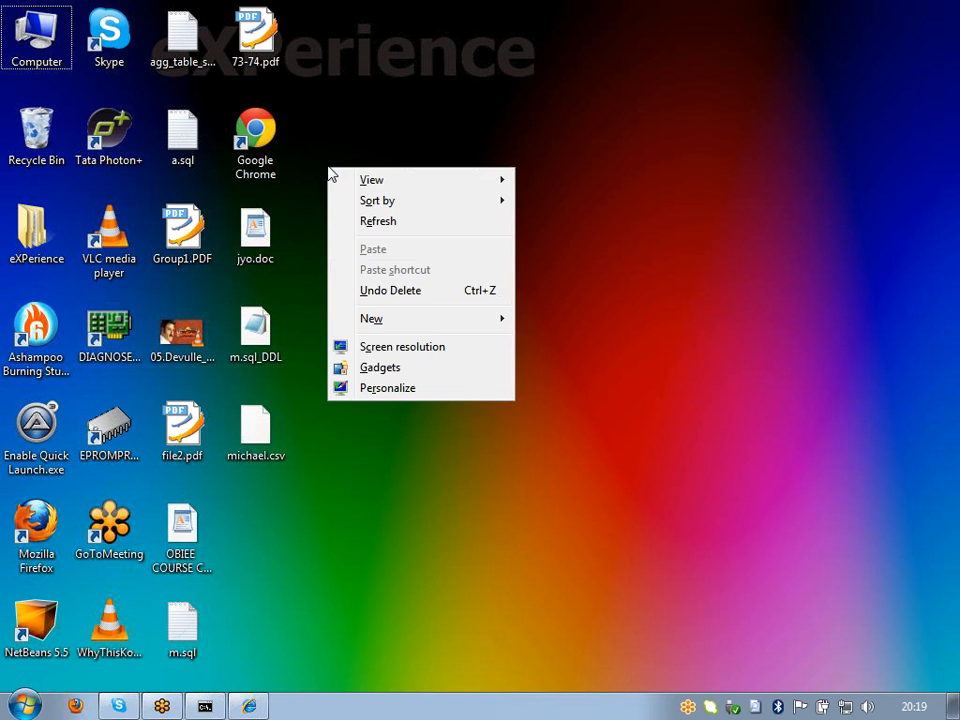
{"action": "mouse_move", "coordinate": [450, 318]}
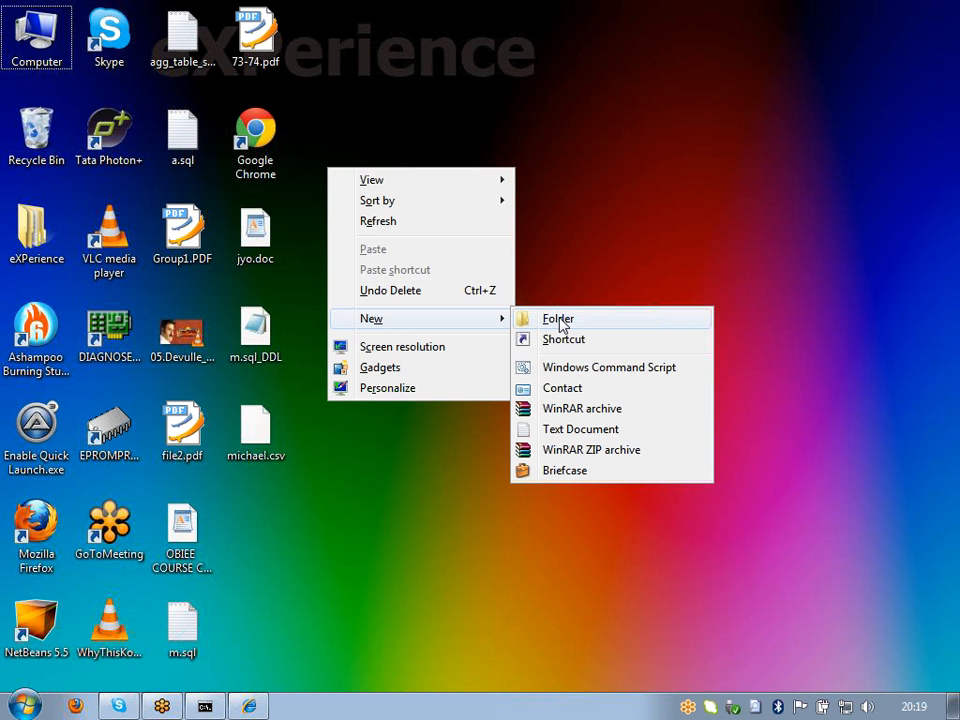
Step: Create a new text document on the desktop named madhu.txt
{"action": "left_click", "coordinate": [563, 431]}
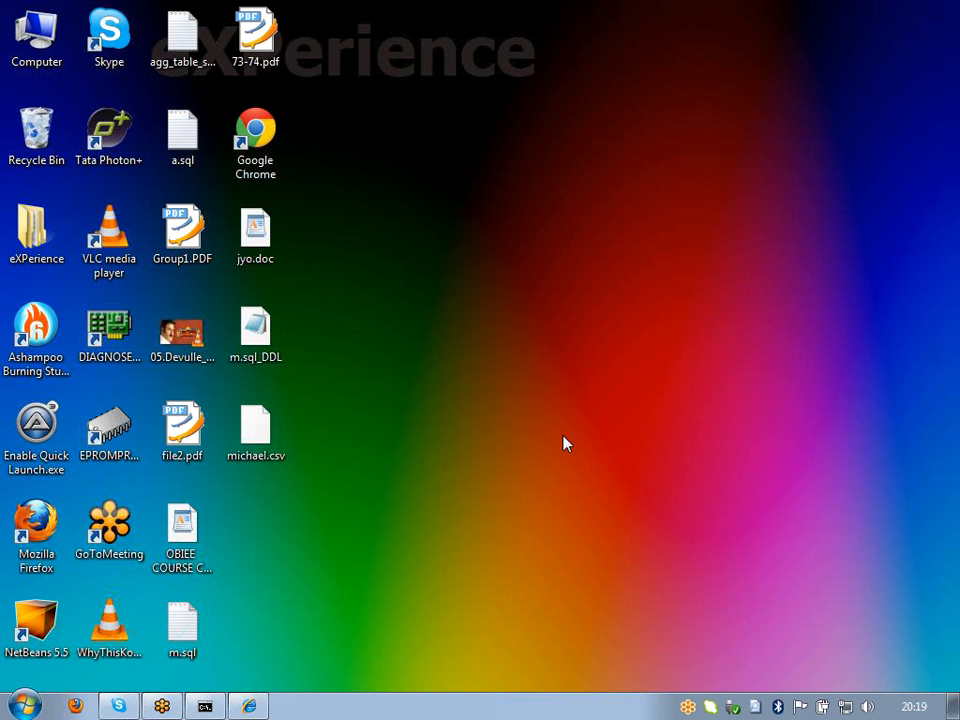
{"action": "key", "text": "BackSpace"}
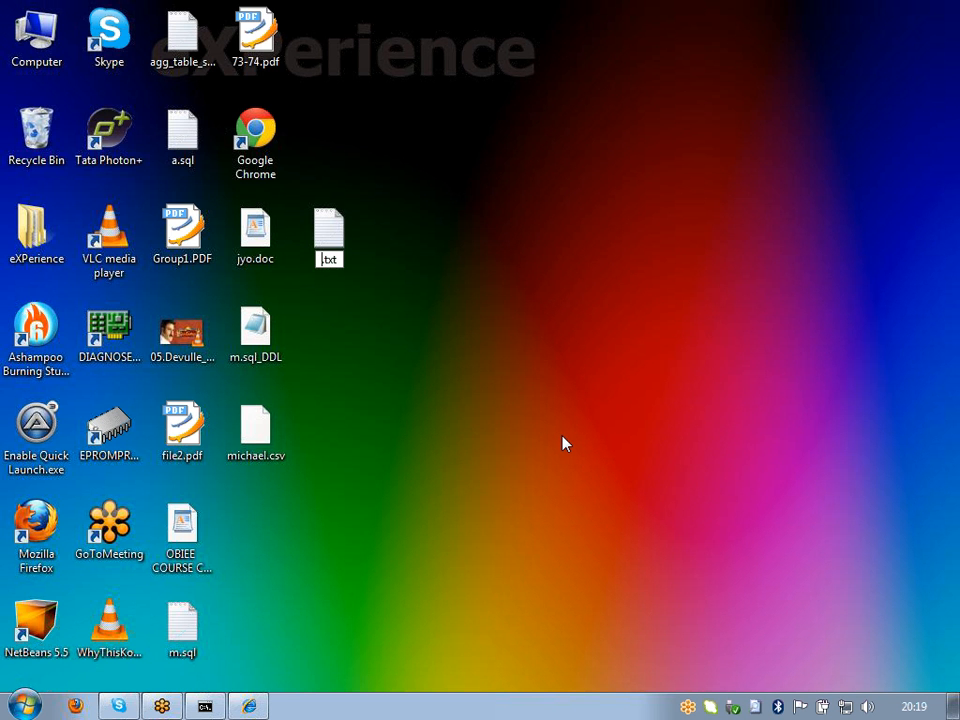
{"action": "type", "text": "madgh"}
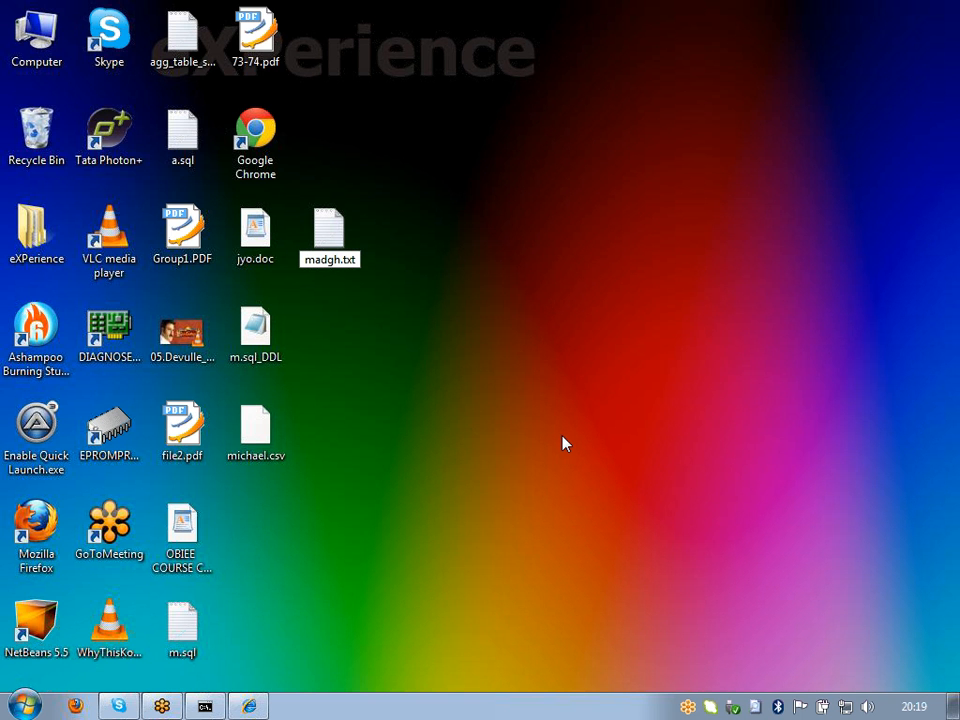
{"action": "key", "text": "BackSpace"}
{"action": "key", "text": "BackSpace"}
{"action": "type", "text": "hu"}
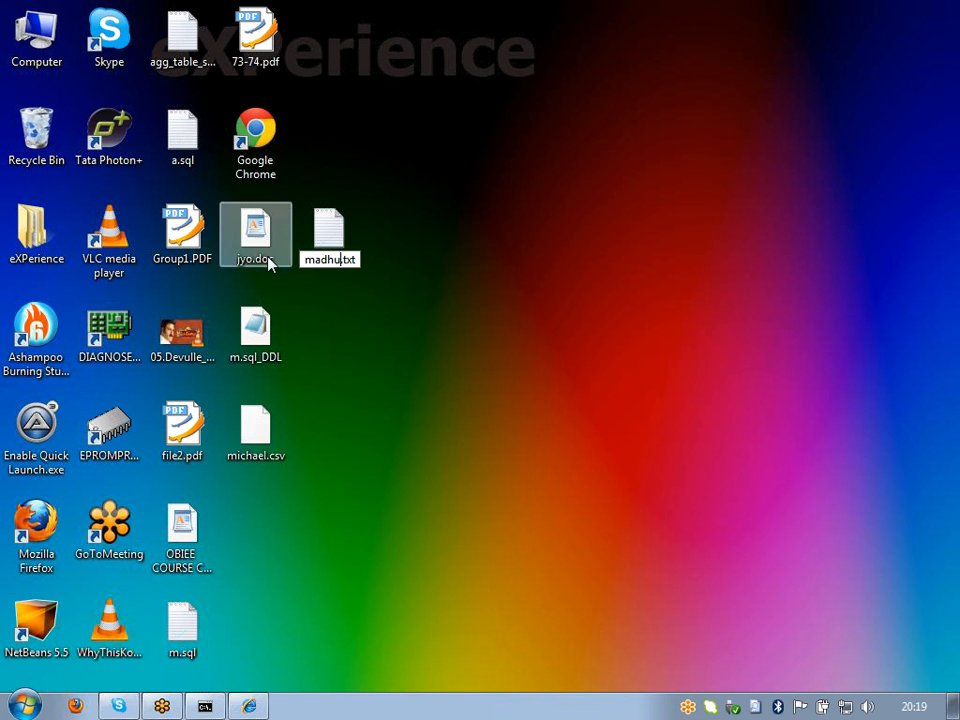
{"action": "key", "text": "Return"}
Step: Enter header 'Name, course, fees_paid,' and two rows (obiee 100, etl 200) in madhu.txt, then save
{"action": "double_click", "coordinate": [341, 258]}
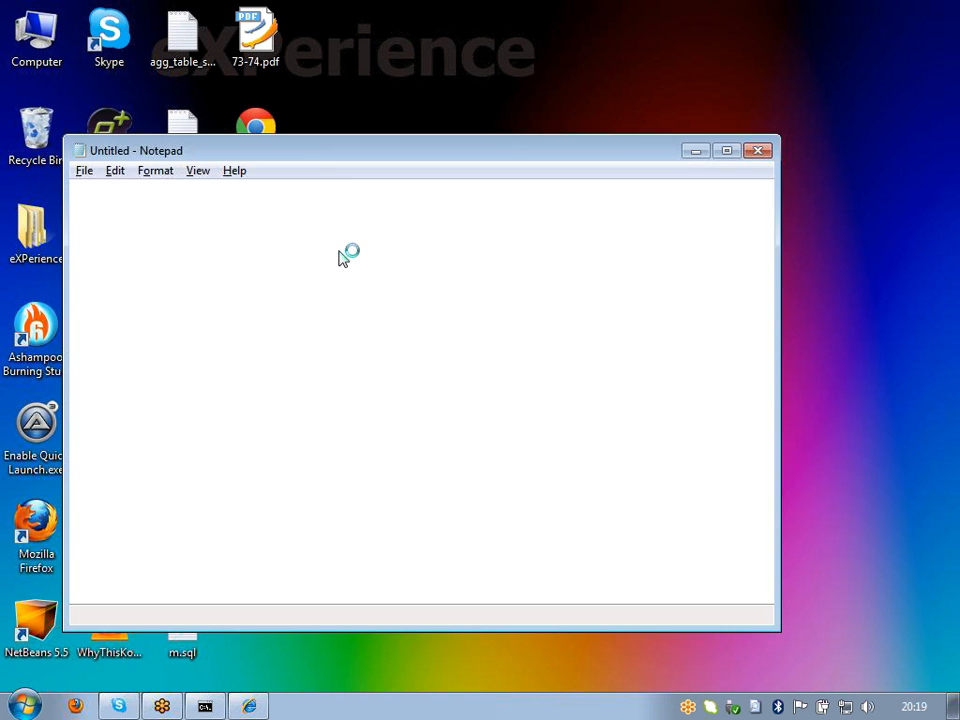
{"action": "type", "text": "Name"}
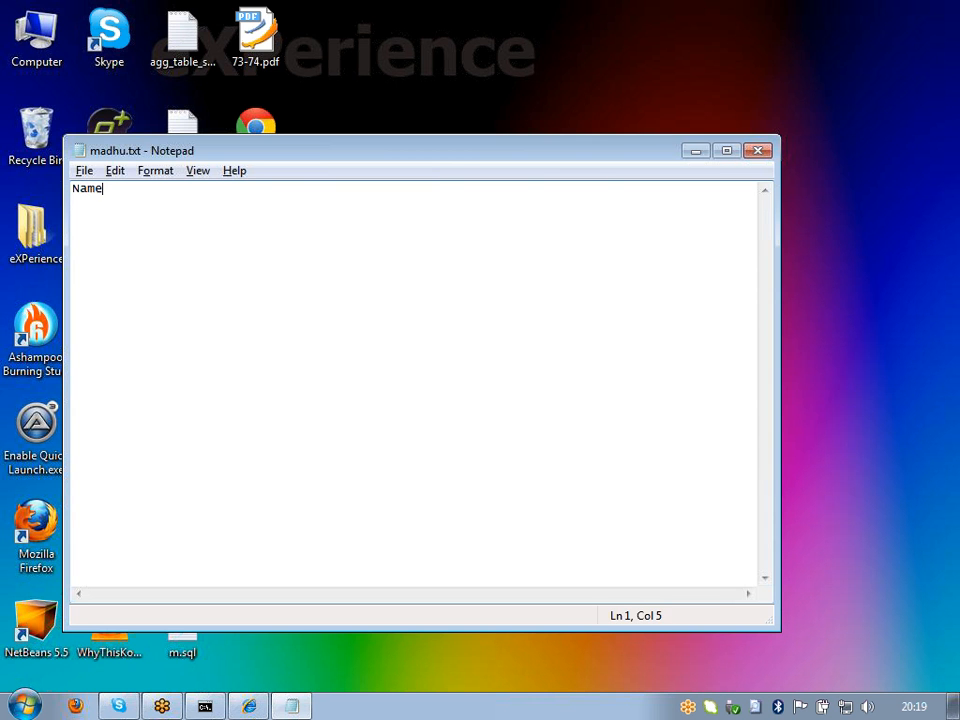
{"action": "type", "text": ", course, fees"}
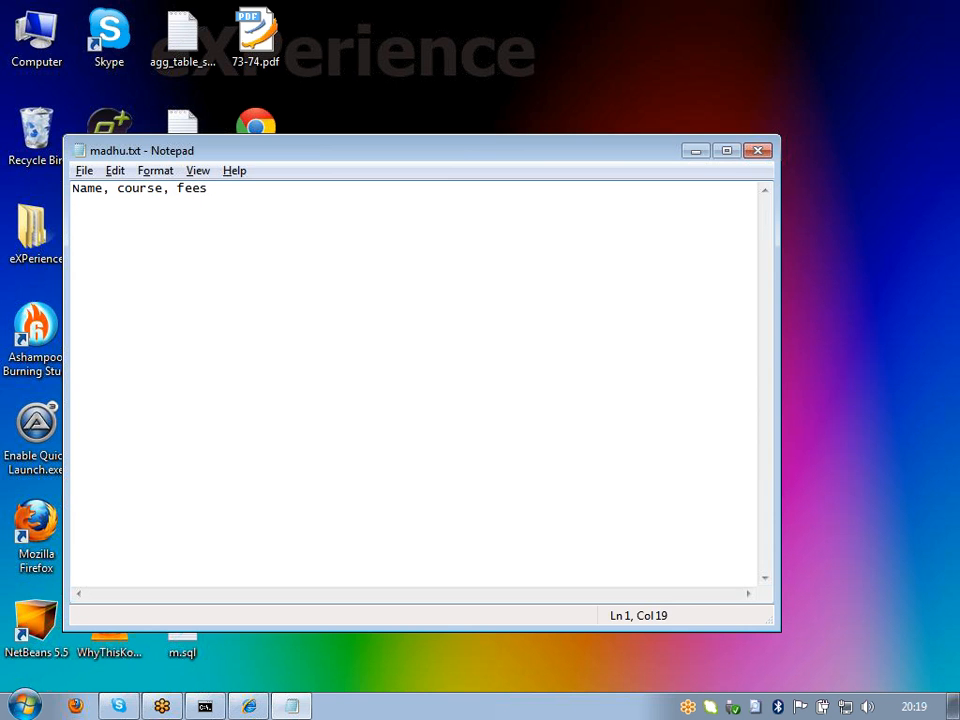
{"action": "type", "text": "_paid,"}
{"action": "key", "text": "Return"}
{"action": "type", "text": "madhu"}
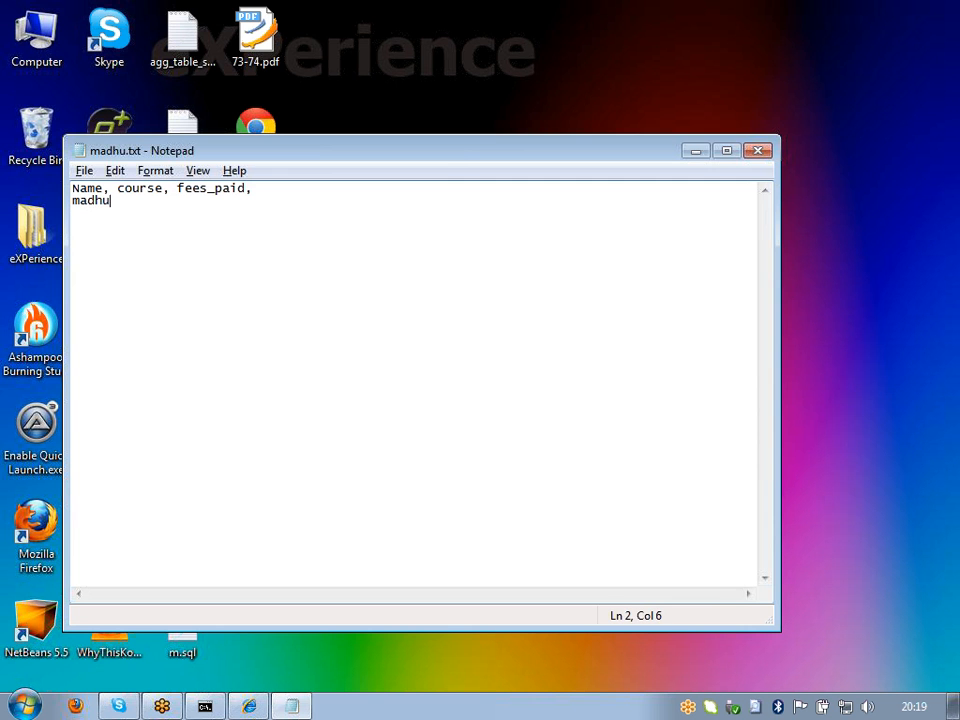
{"action": "type", "text": ", obiee, 100,"}
{"action": "key", "text": "Return"}
{"action": "type", "text": "prasad, "}
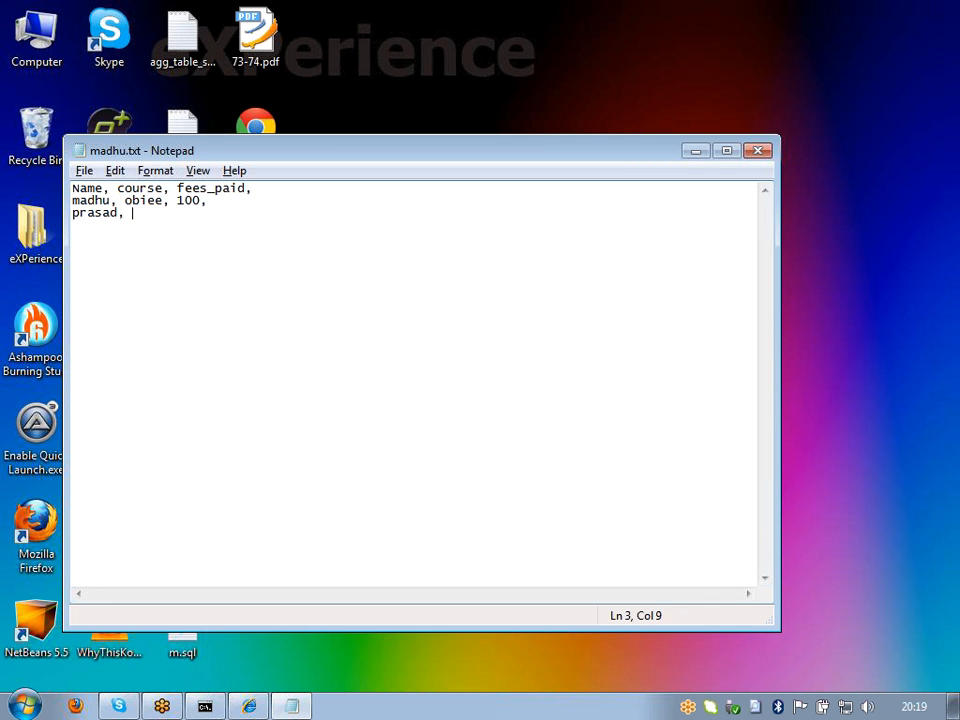
{"action": "type", "text": "etl, 200,"}
{"action": "key", "text": "Return"}
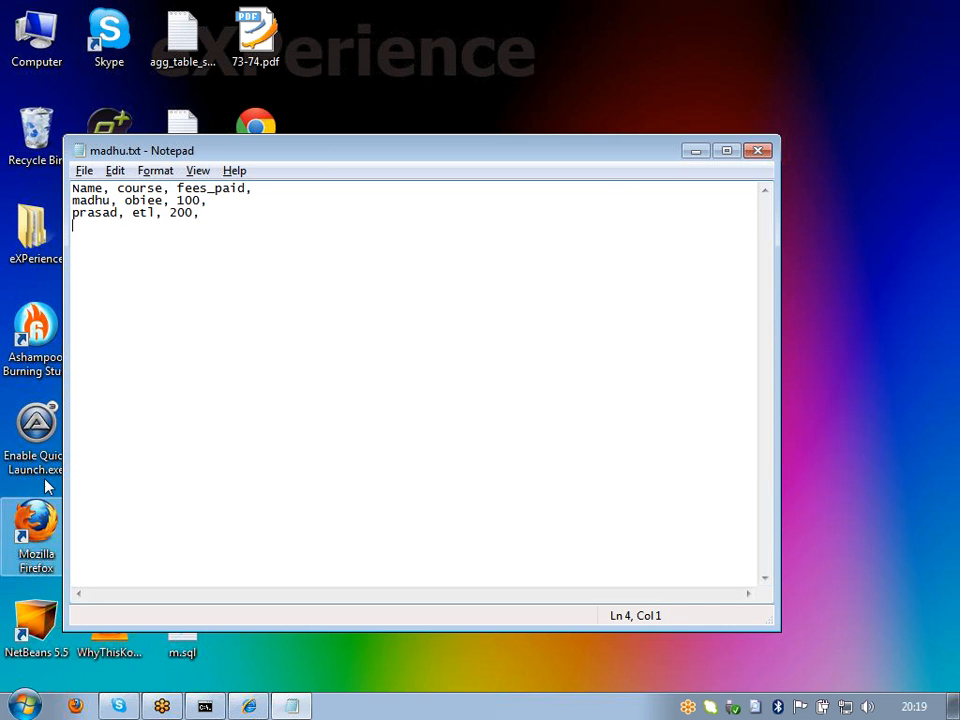
{"action": "left_click", "coordinate": [84, 171]}
{"action": "left_click", "coordinate": [77, 225]}
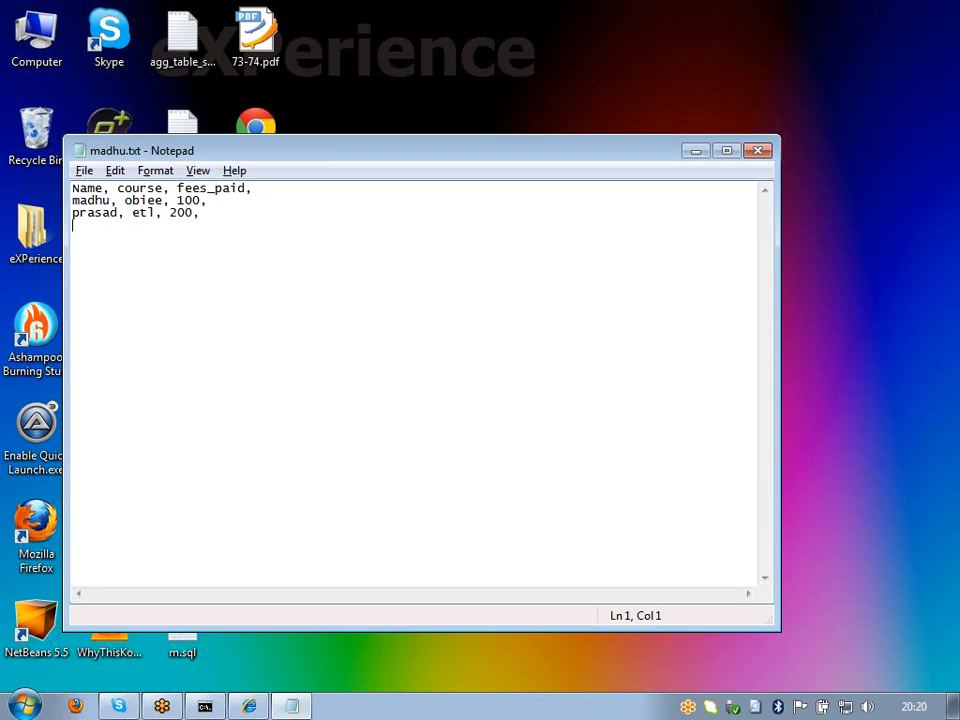
Step: Close Notepad, move madhu.txt lower on the desktop, and bring up the Start menu
{"action": "left_click", "coordinate": [759, 152]}
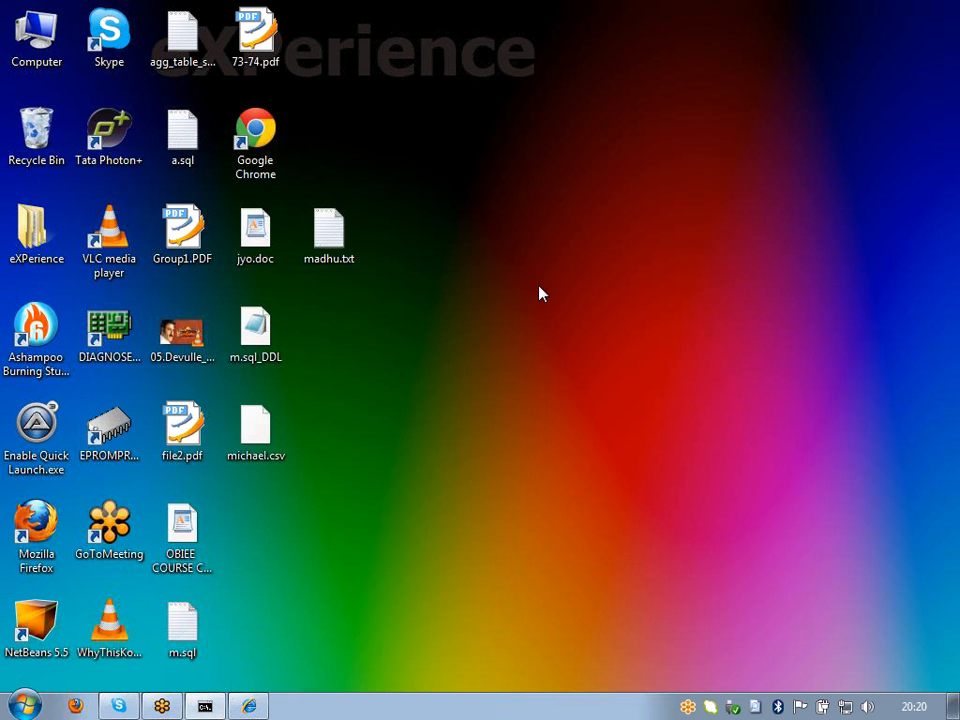
{"action": "left_click_drag", "start_coordinate": [330, 232], "coordinate": [258, 522]}
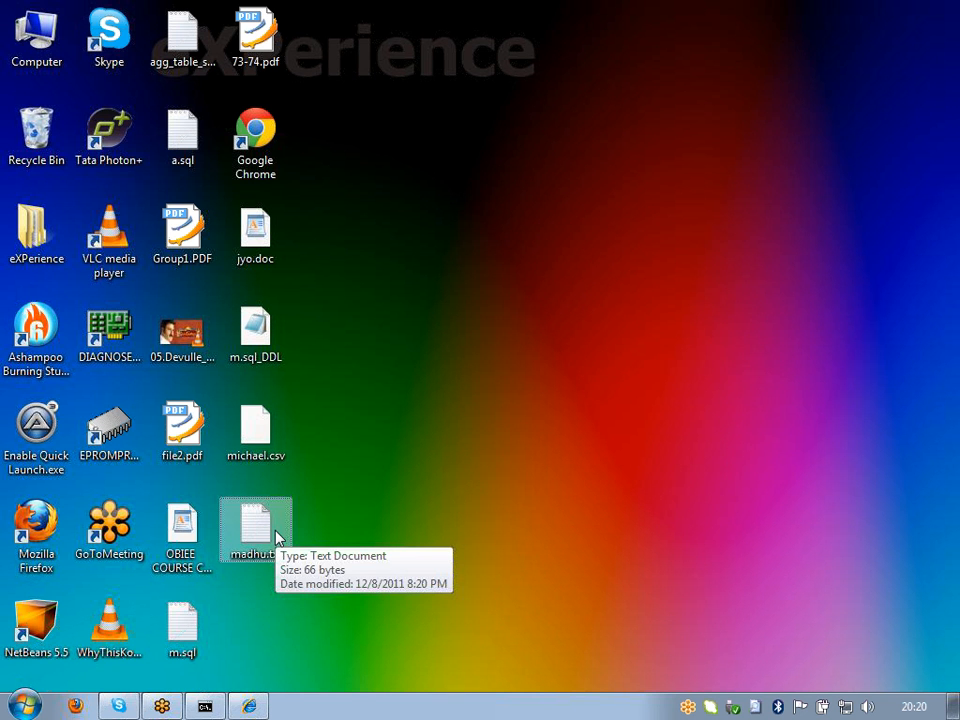
{"action": "left_click", "coordinate": [300, 539]}
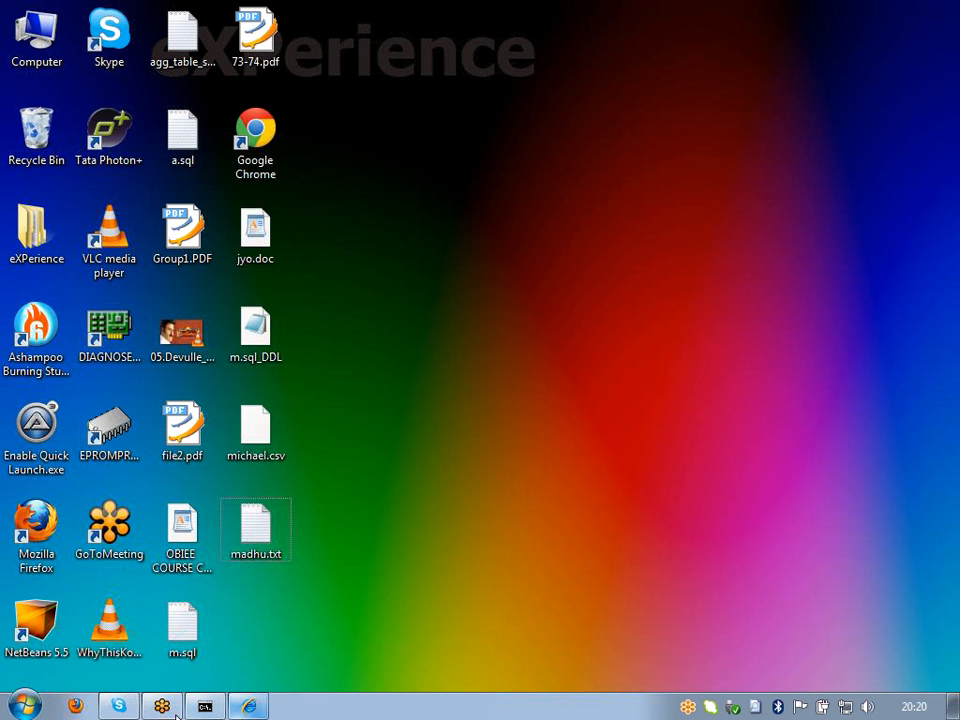
{"action": "key", "text": "super"}
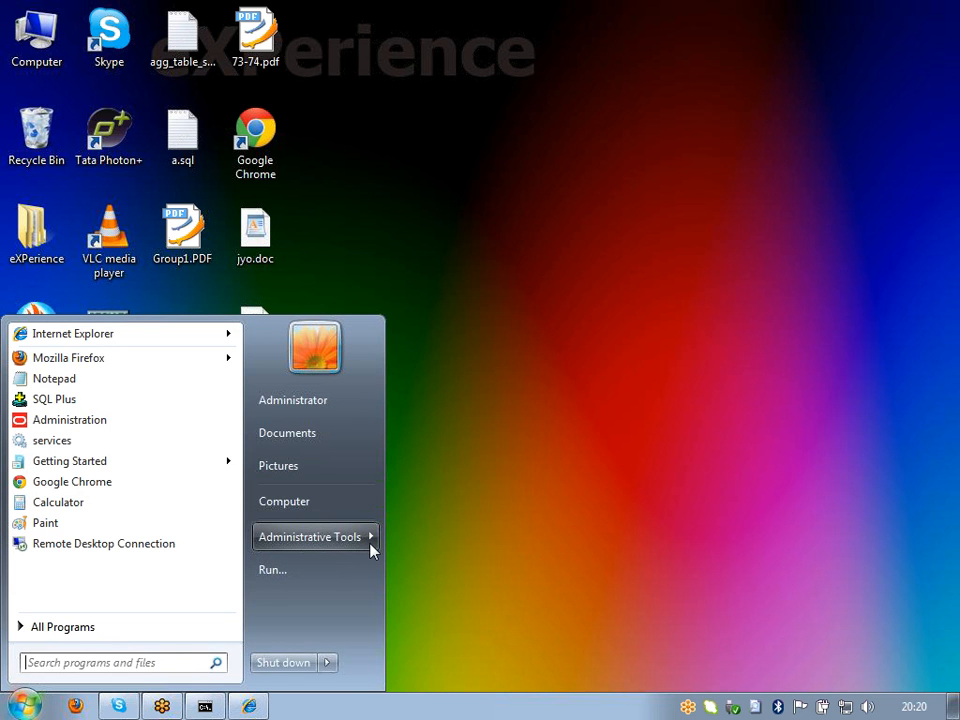
Step: Add a System DSN named mm using the Microsoft Text Driver, then open Computer
{"action": "mouse_move", "coordinate": [372, 551]}
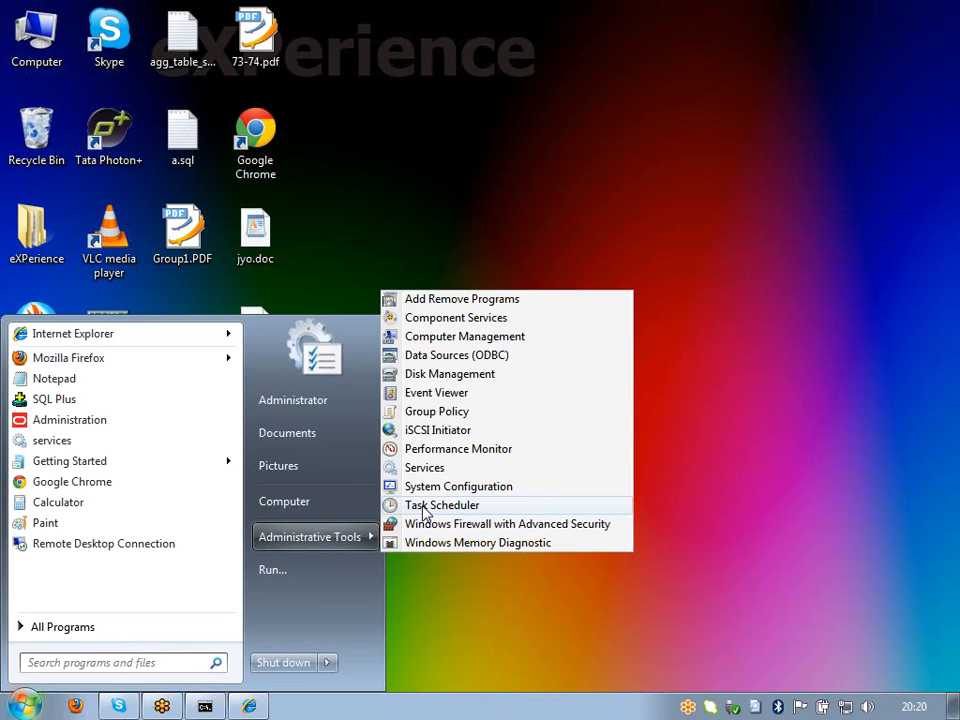
{"action": "left_click", "coordinate": [430, 355]}
{"action": "left_click", "coordinate": [366, 224]}
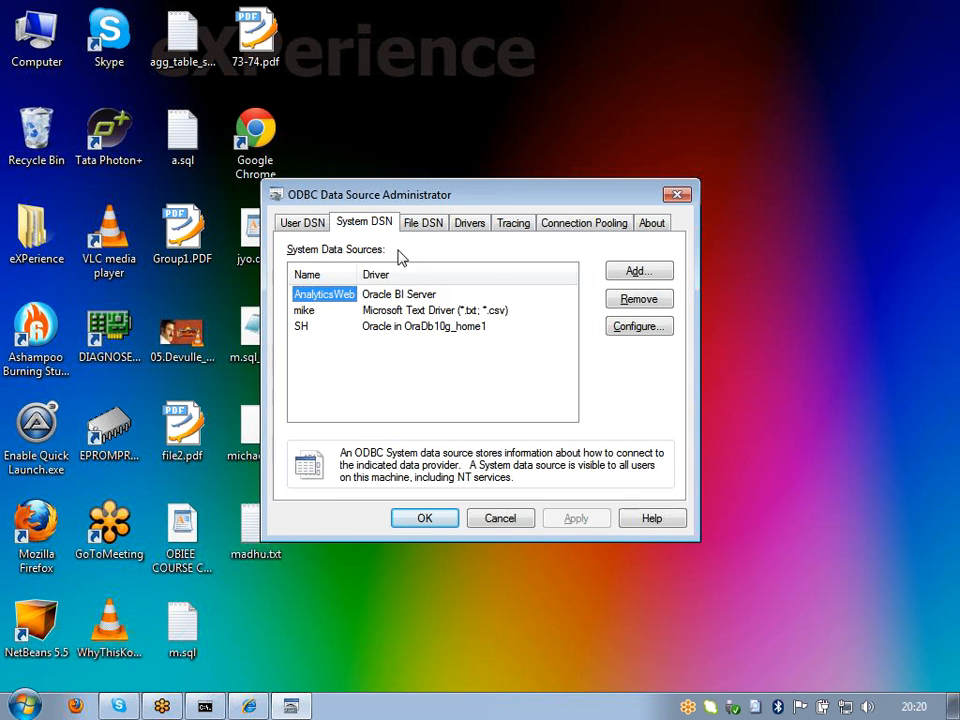
{"action": "left_click", "coordinate": [630, 272]}
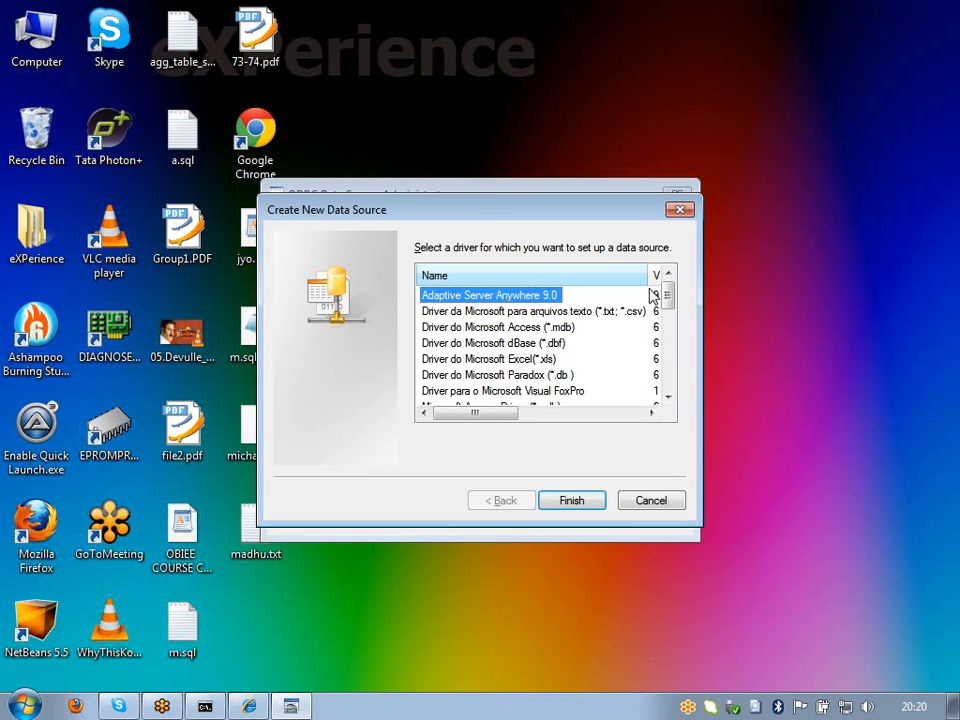
{"action": "scroll", "coordinate": [671, 313], "scroll_direction": "down", "scroll_amount": 5}
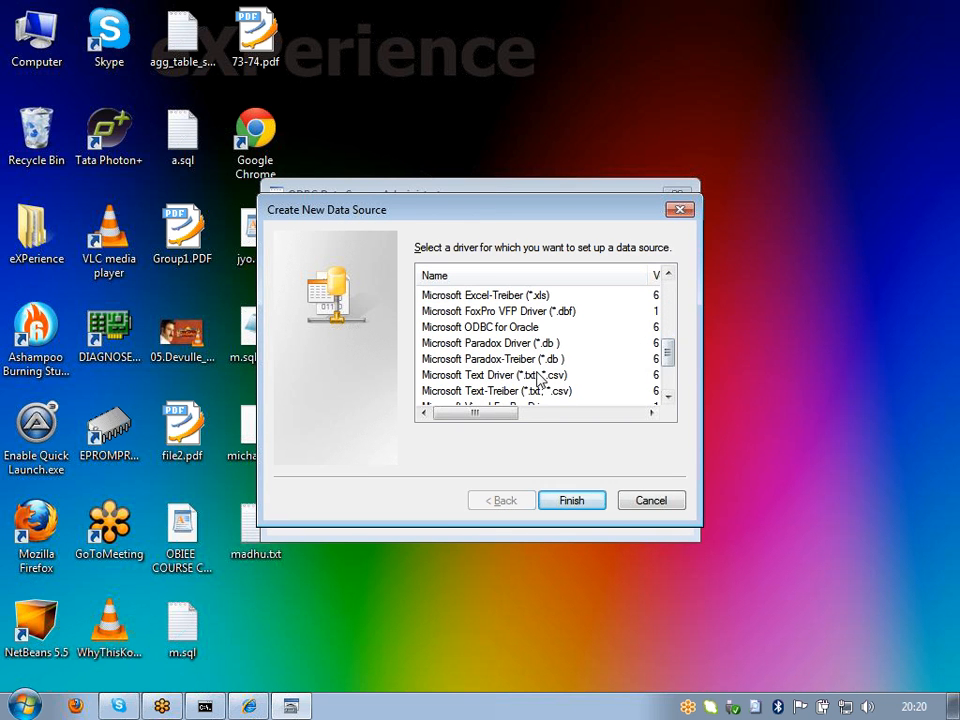
{"action": "left_click", "coordinate": [490, 377]}
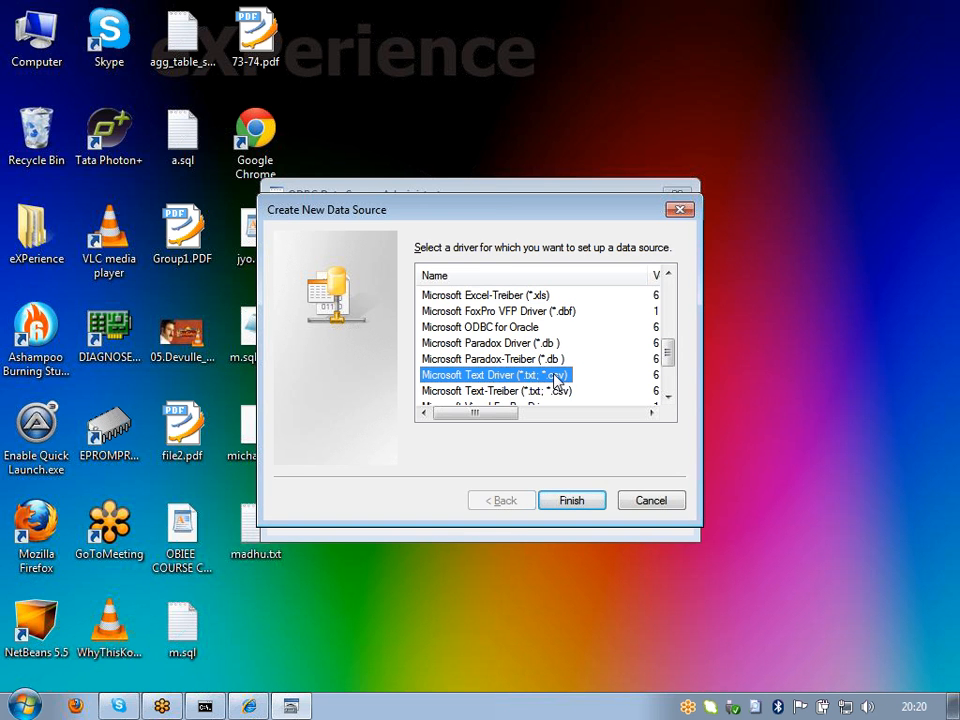
{"action": "left_click", "coordinate": [574, 503]}
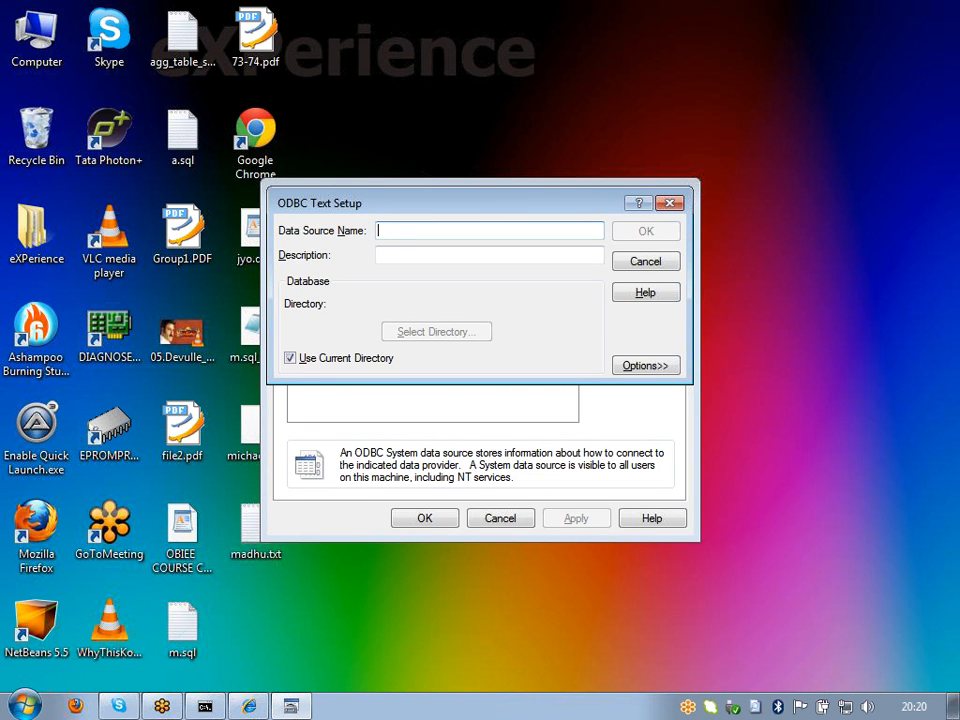
{"action": "type", "text": "mm"}
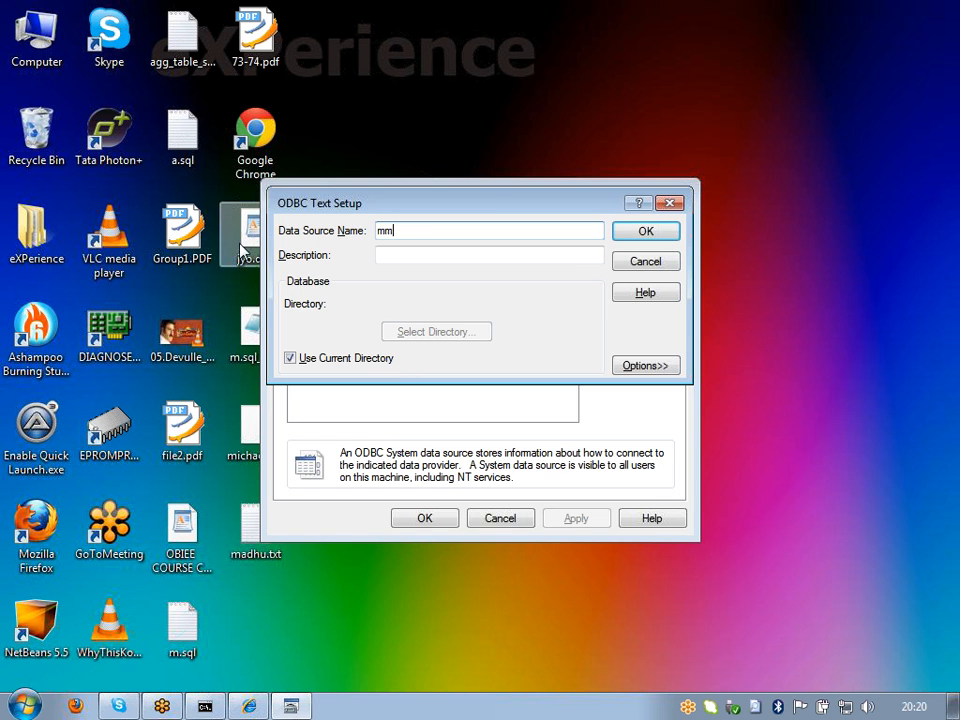
{"action": "left_click", "coordinate": [33, 20]}
{"action": "double_click", "coordinate": [33, 20]}
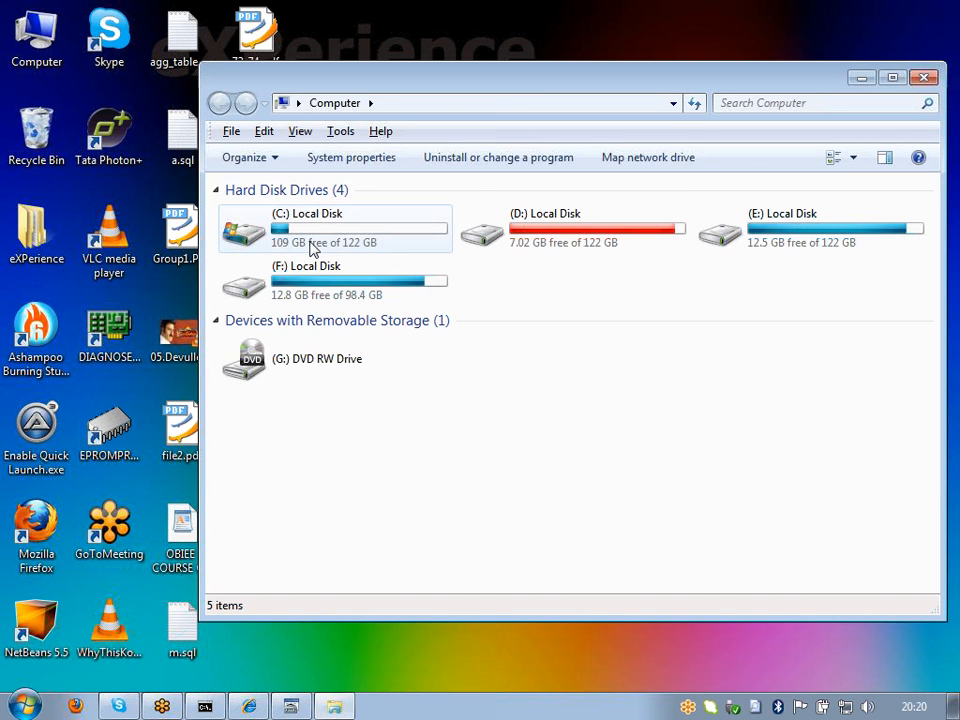
Step: Browse C:\OracleBI\server\Repository to view the .rpd files, then close Explorer
{"action": "double_click", "coordinate": [313, 247]}
{"action": "left_click", "coordinate": [281, 234]}
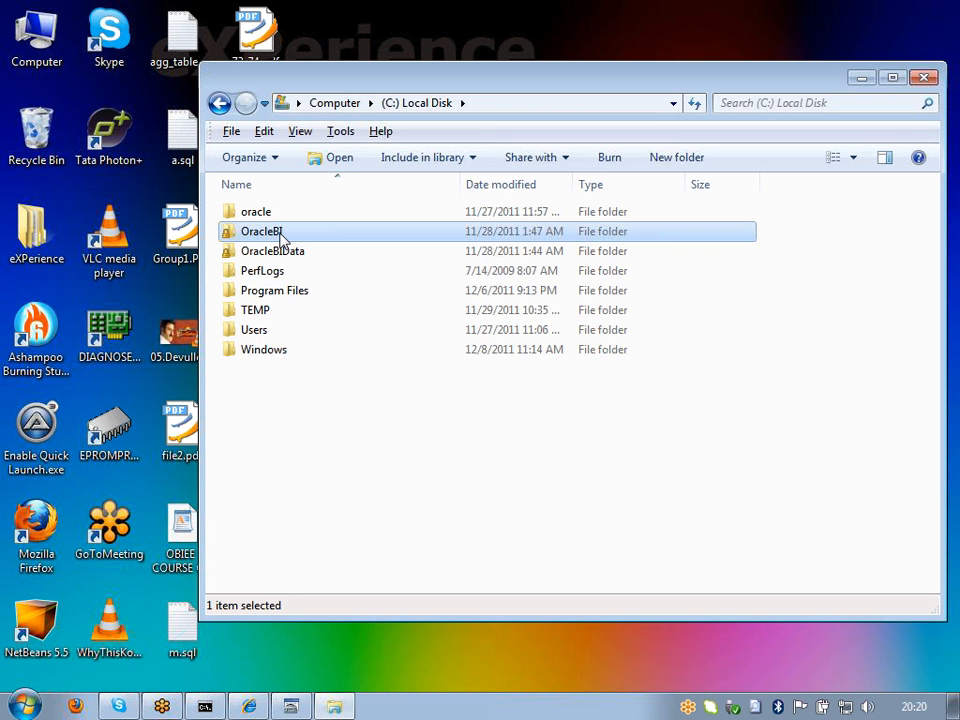
{"action": "double_click", "coordinate": [281, 236]}
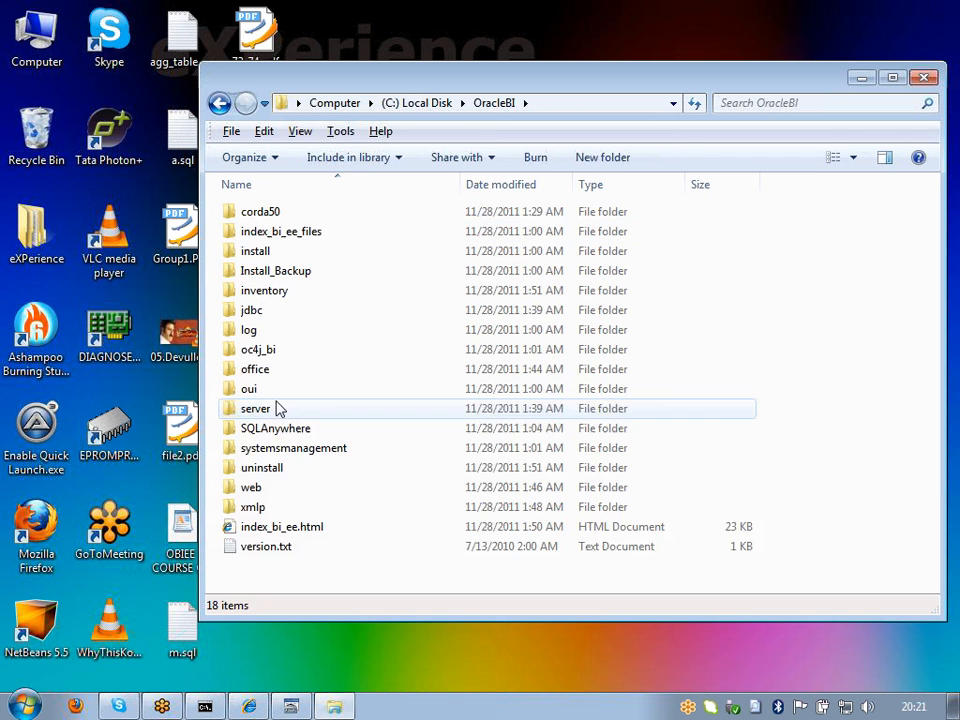
{"action": "double_click", "coordinate": [256, 409]}
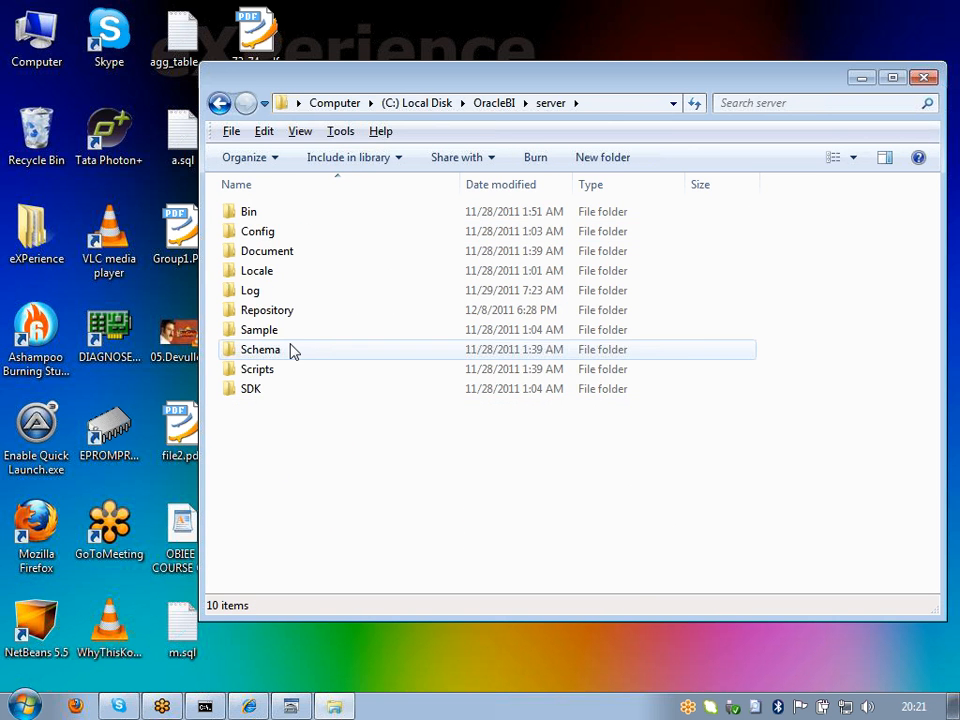
{"action": "double_click", "coordinate": [268, 310]}
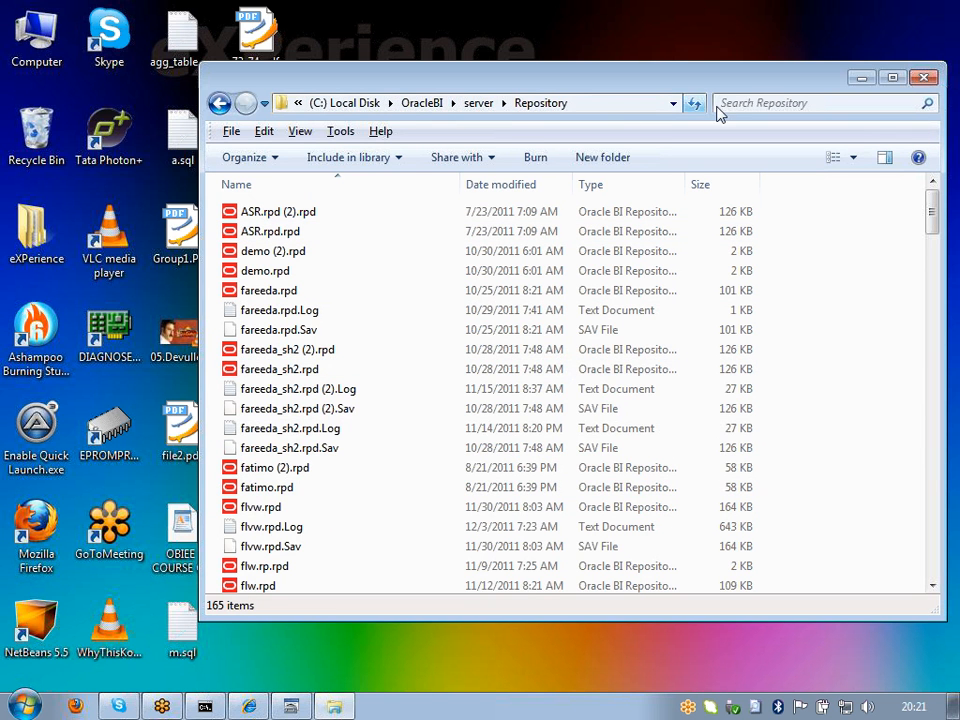
{"action": "left_click", "coordinate": [925, 79]}
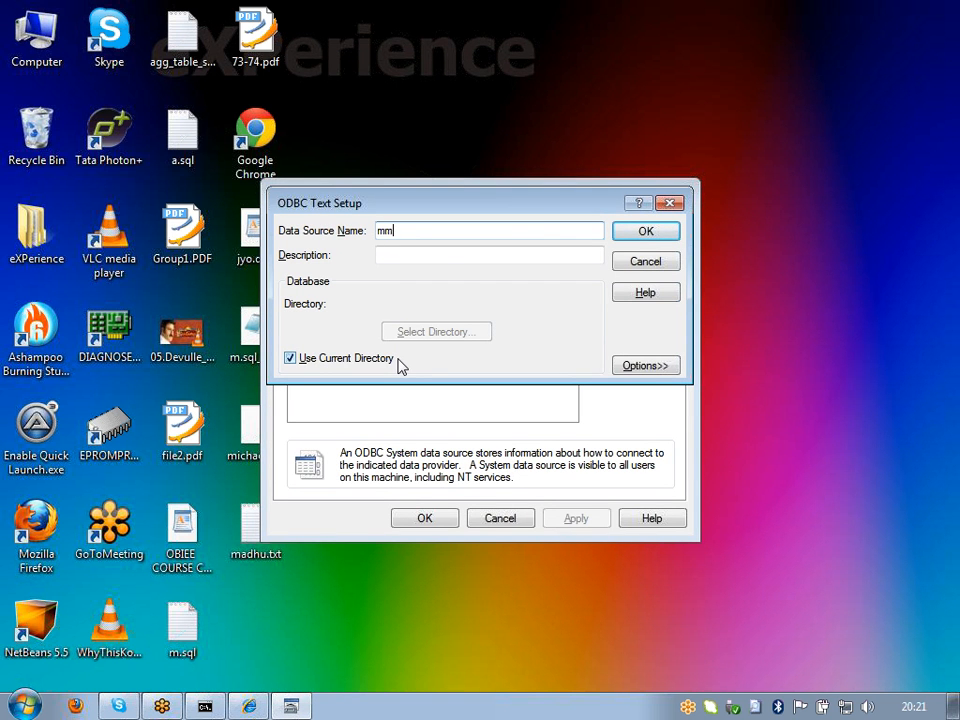
Step: Untick Use Current Directory for mm and browse to c:\users\administrator\desktop
{"action": "double_click", "coordinate": [292, 360]}
{"action": "left_click", "coordinate": [292, 362]}
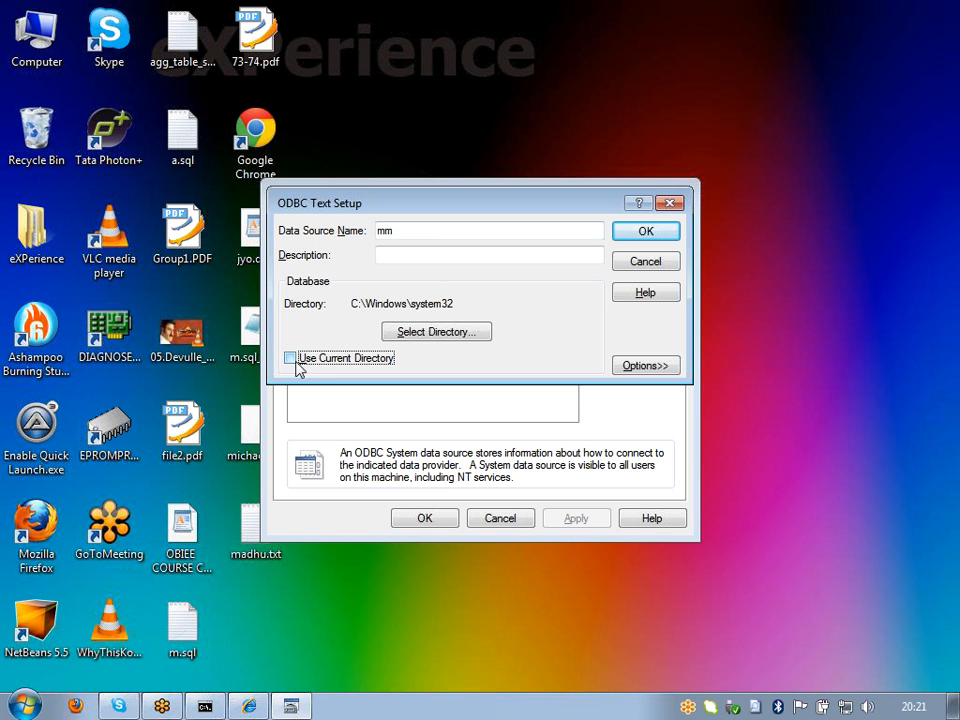
{"action": "left_click", "coordinate": [436, 335]}
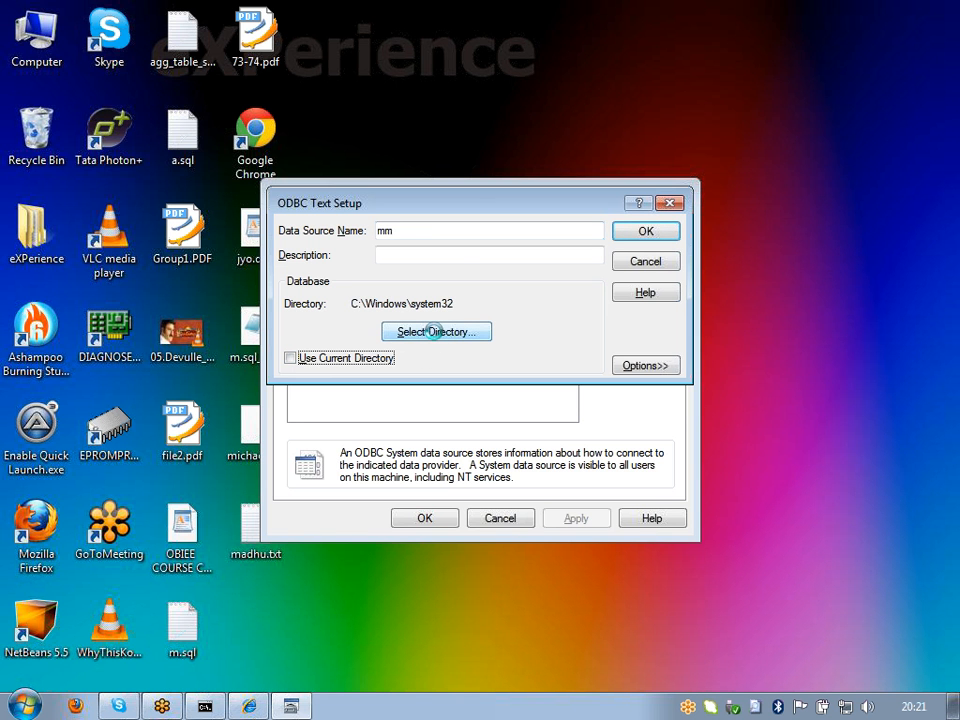
{"action": "double_click", "coordinate": [478, 261]}
{"action": "left_click", "coordinate": [519, 339]}
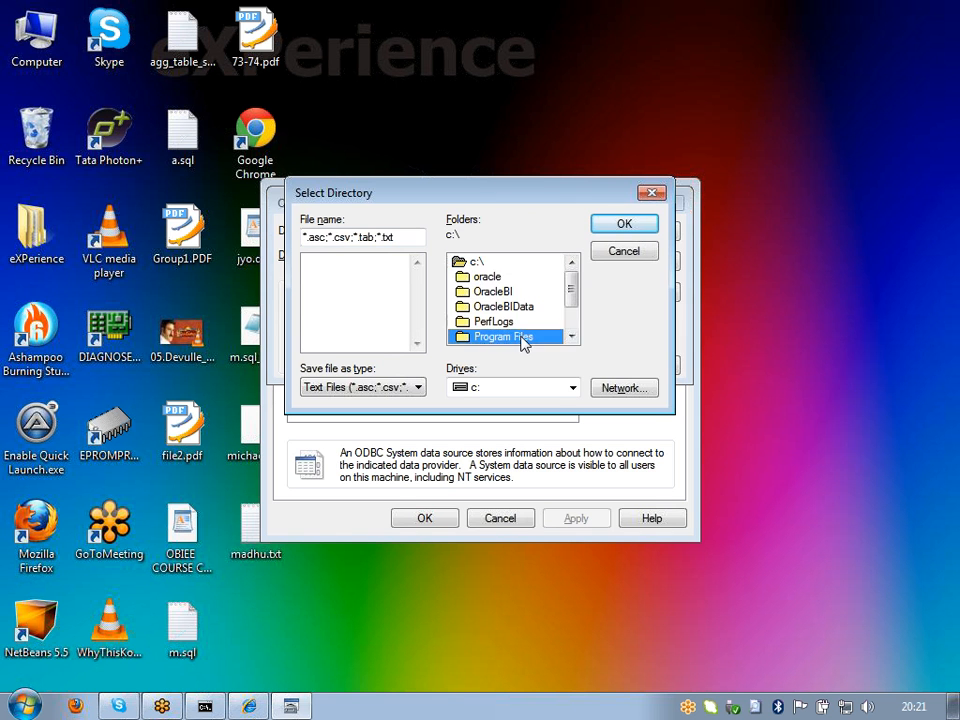
{"action": "double_click", "coordinate": [519, 338]}
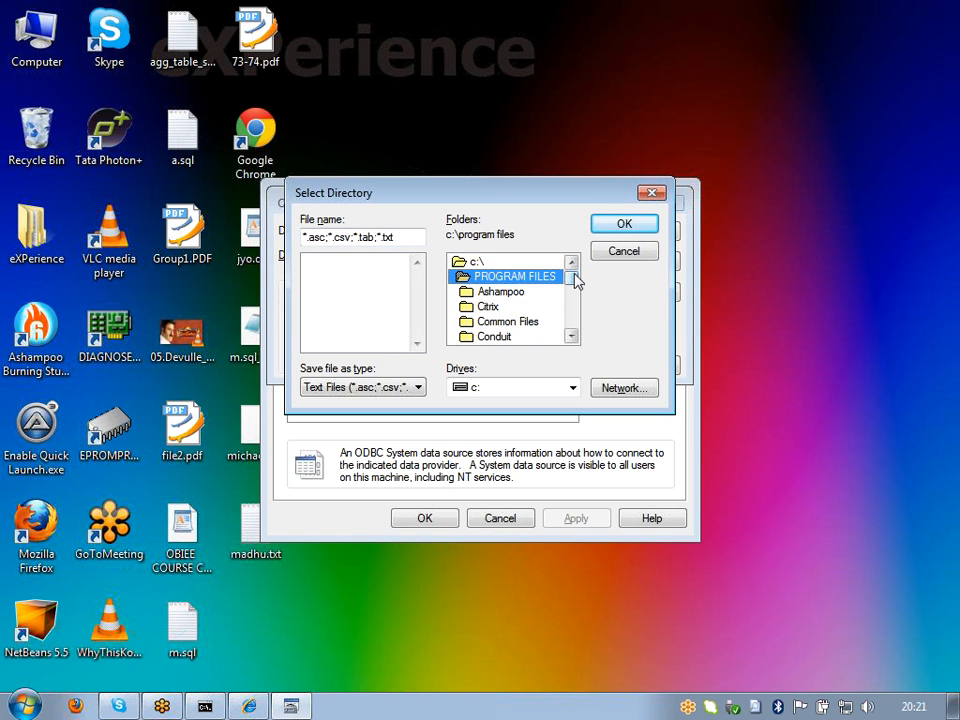
{"action": "mouse_move", "coordinate": [575, 282]}
{"action": "left_mouse_down"}
{"action": "mouse_move", "coordinate": [574, 326]}
{"action": "mouse_move", "coordinate": [574, 283]}
{"action": "left_mouse_up"}
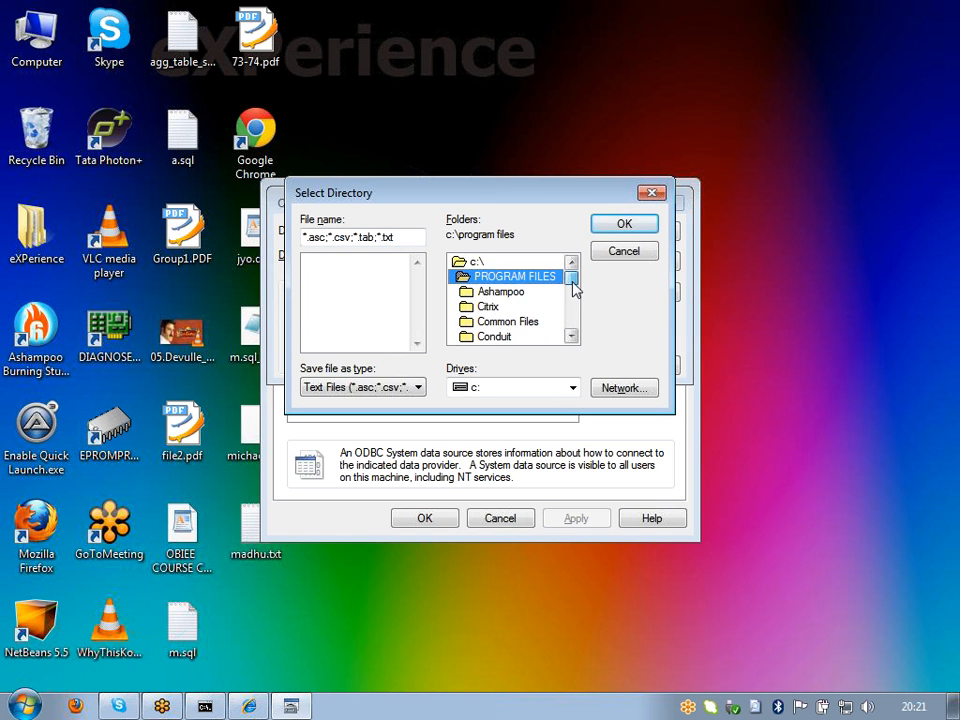
{"action": "double_click", "coordinate": [477, 261]}
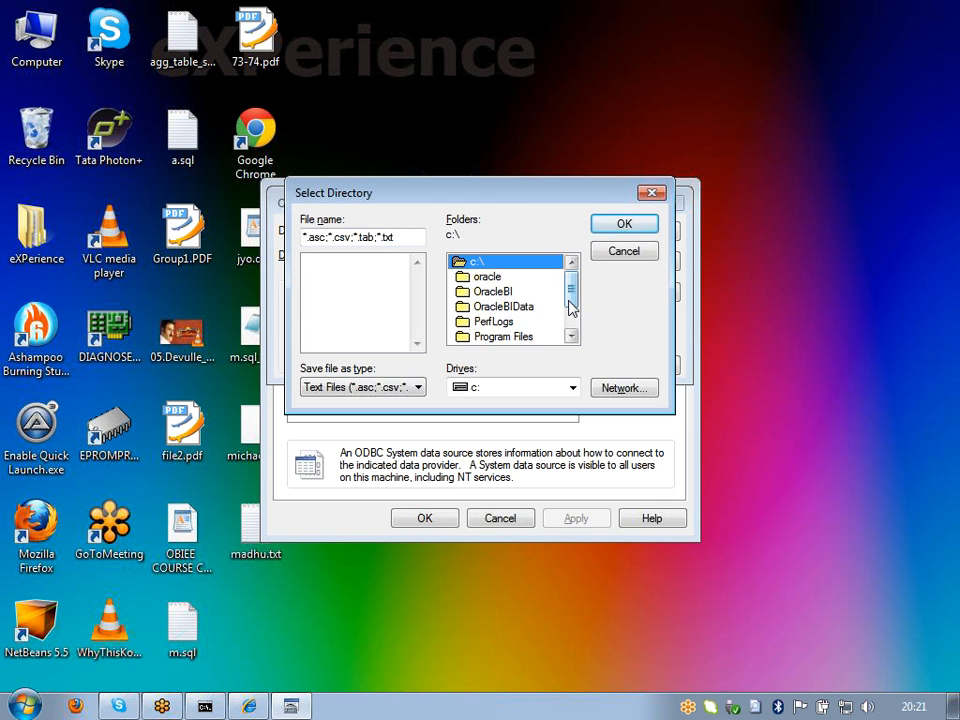
{"action": "left_click_drag", "start_coordinate": [571, 308], "coordinate": [572, 321]}
{"action": "double_click", "coordinate": [489, 304]}
{"action": "left_click", "coordinate": [501, 294]}
{"action": "double_click", "coordinate": [501, 295]}
{"action": "left_click", "coordinate": [506, 322]}
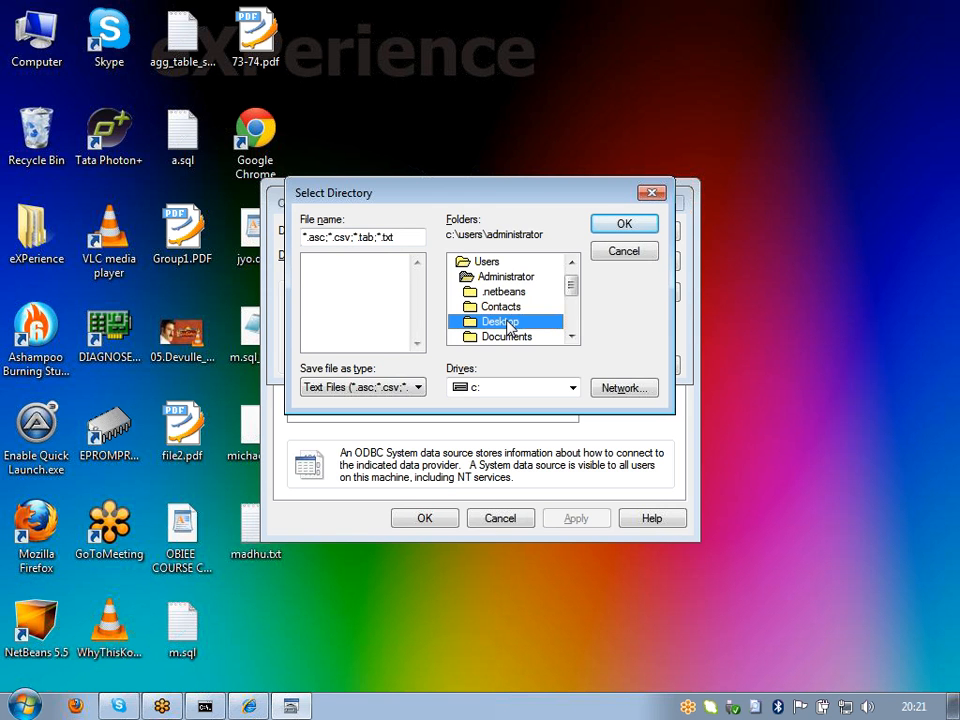
{"action": "double_click", "coordinate": [506, 322]}
Step: Accept the Desktop folder holding madhu.txt, save the mm data source and close the administrator
{"action": "left_click", "coordinate": [322, 276]}
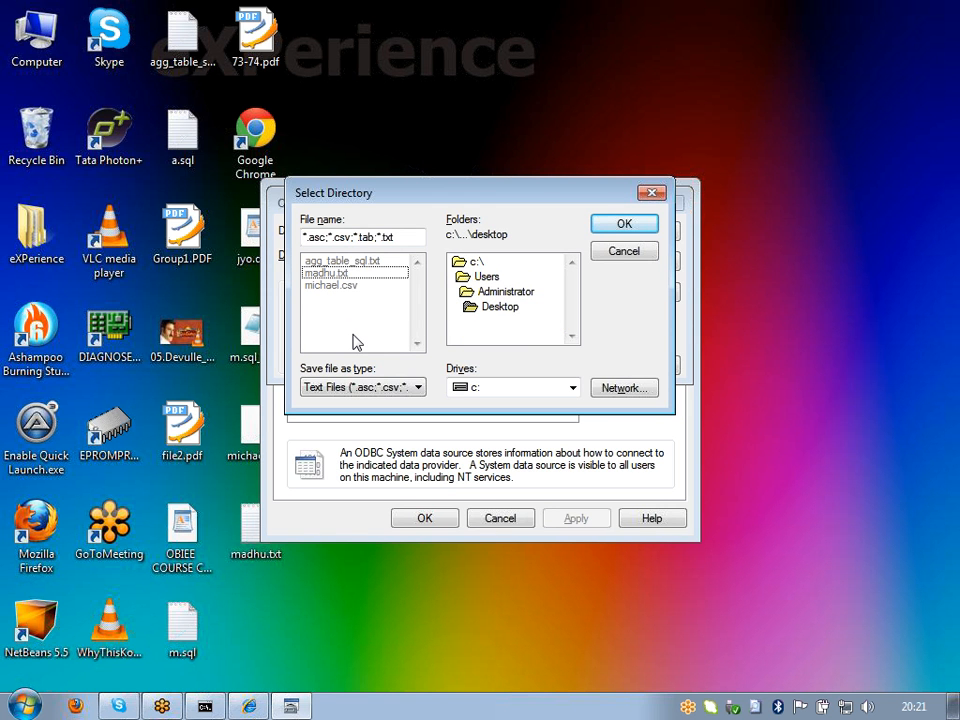
{"action": "left_click", "coordinate": [621, 225]}
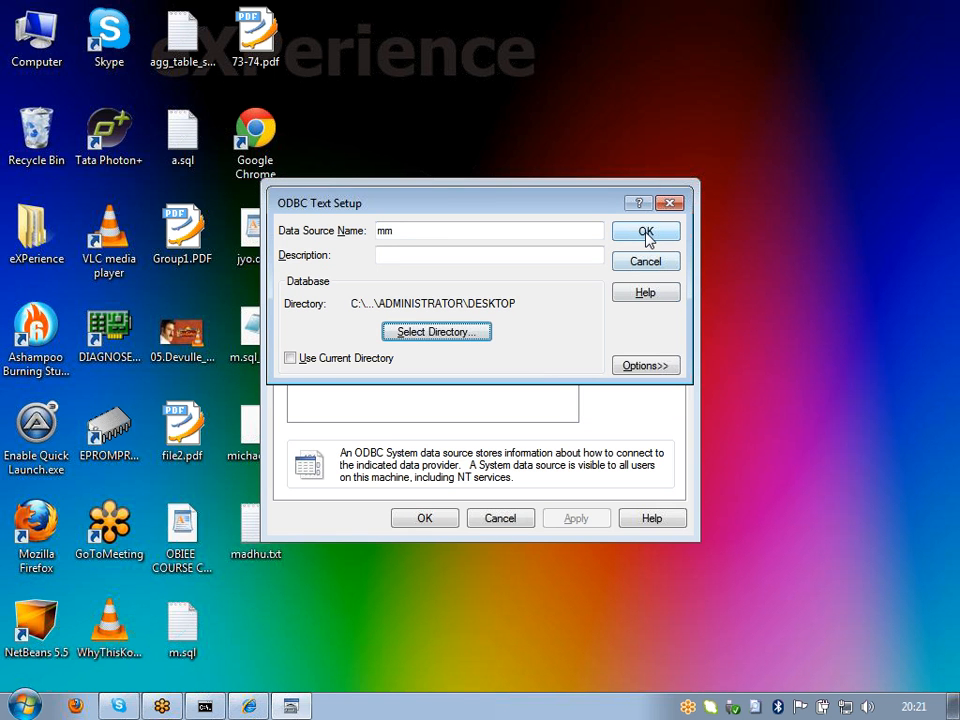
{"action": "left_click", "coordinate": [646, 232]}
{"action": "left_click", "coordinate": [424, 518]}
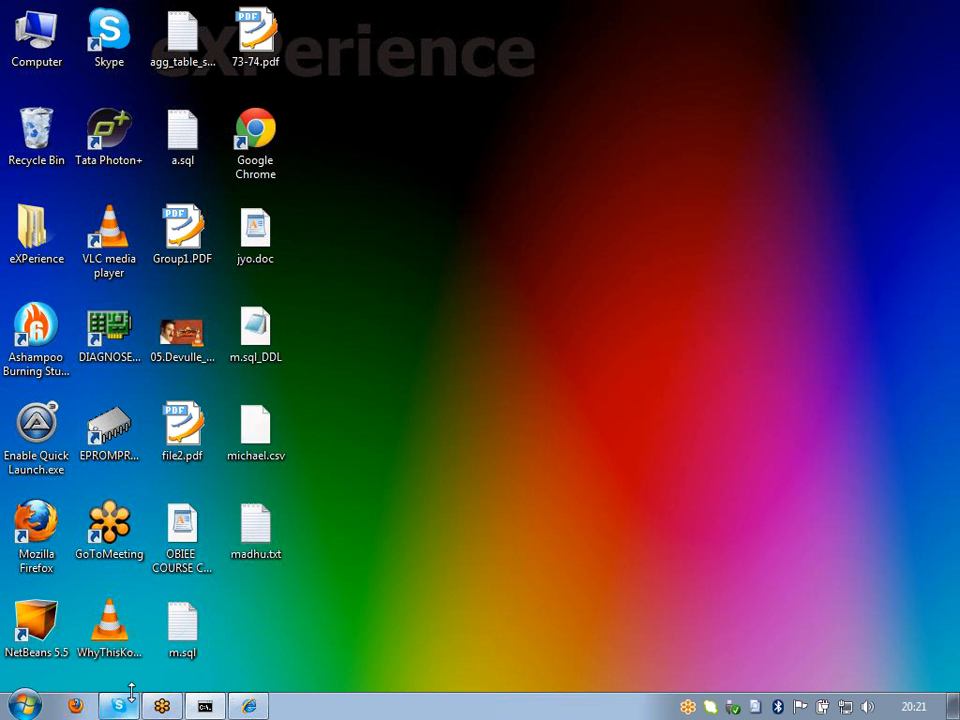
Step: Launch Oracle BI Administration Tool and start a new repository via File > New
{"action": "left_click", "coordinate": [24, 706]}
{"action": "left_click", "coordinate": [48, 427]}
{"action": "double_click", "coordinate": [48, 427]}
{"action": "left_click", "coordinate": [14, 30]}
{"action": "left_click", "coordinate": [56, 52]}
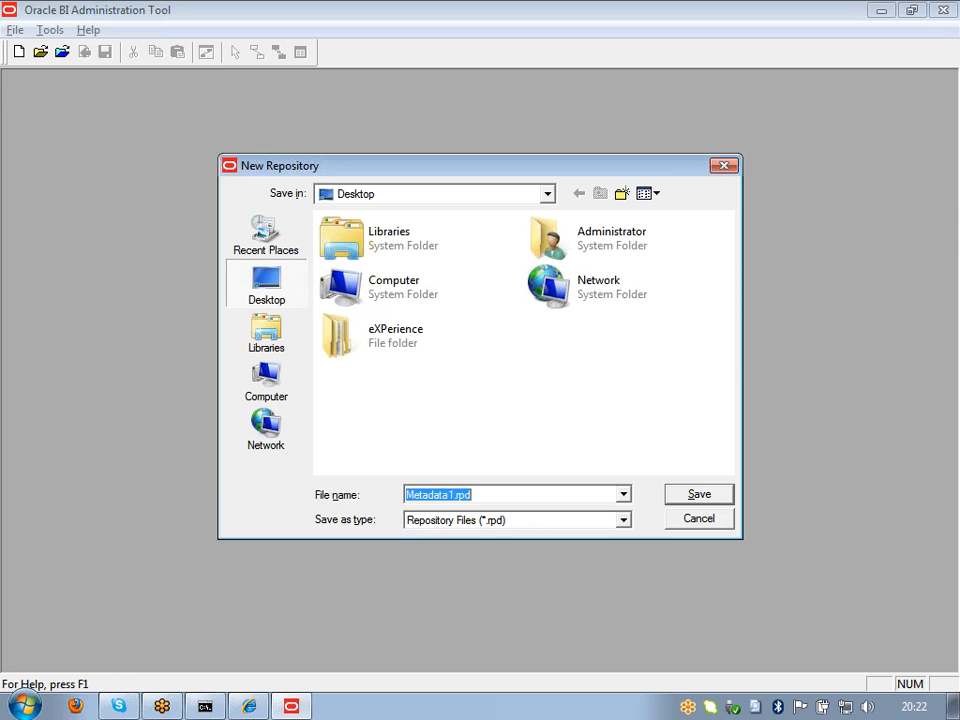
Step: Name the new repository madhu.rpd on the Desktop and create it
{"action": "key", "text": "BackSpace"}
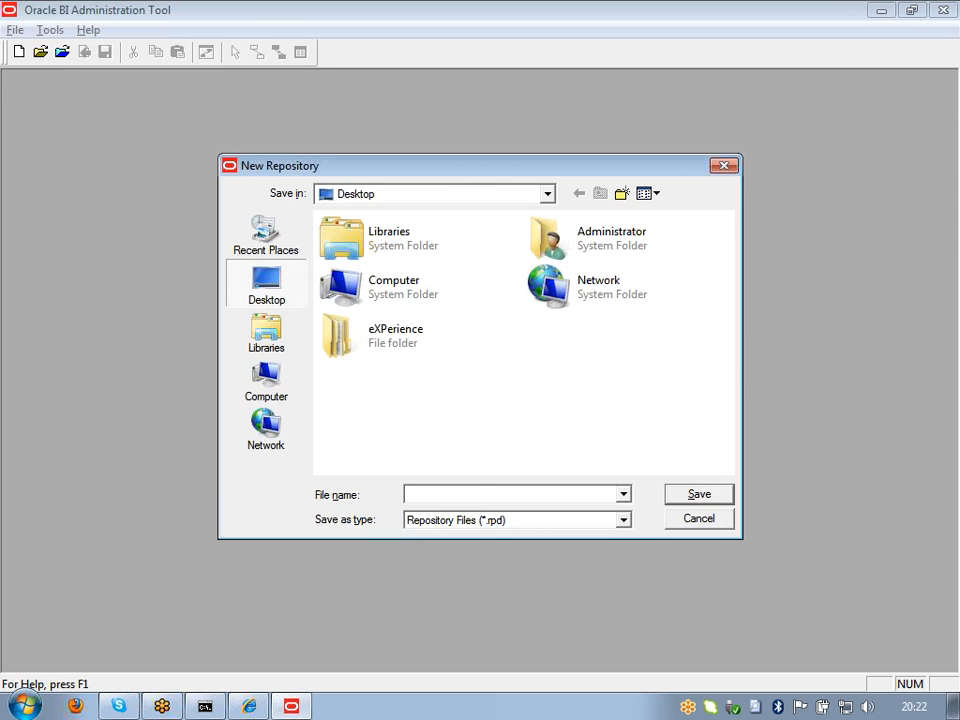
{"action": "type", "text": "madu.rpd"}
{"action": "key", "text": "BackSpace"}
{"action": "key", "text": "BackSpace"}
{"action": "key", "text": "BackSpace"}
{"action": "key", "text": "BackSpace"}
{"action": "key", "text": "BackSpace"}
{"action": "type", "text": "hu.rpd"}
{"action": "key", "text": "Return"}
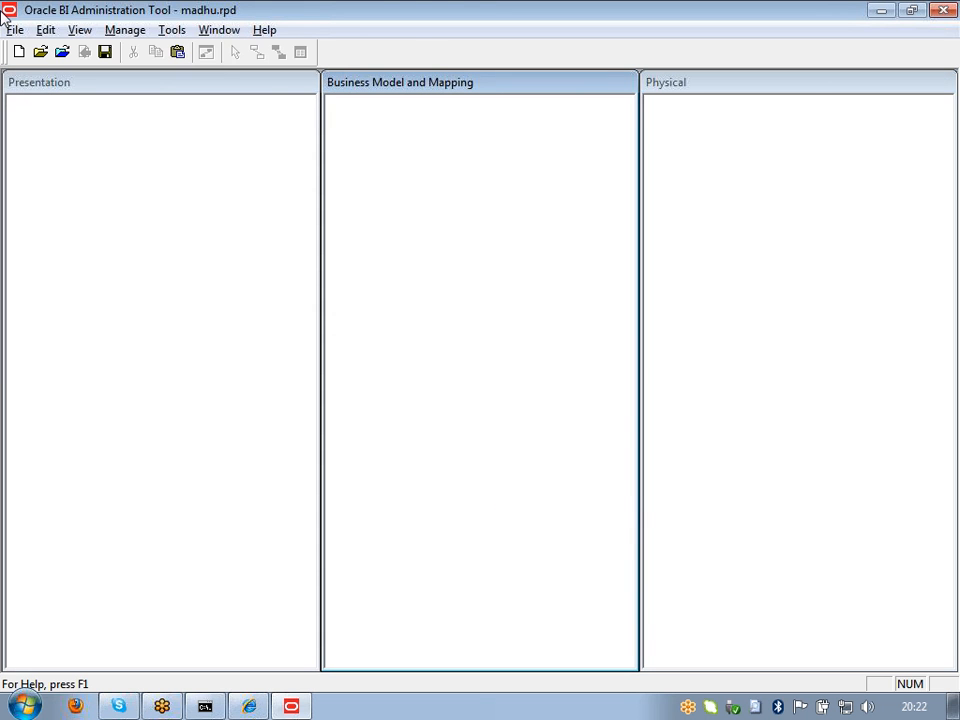
Step: Start Import from Database and choose the mm data source
{"action": "left_click", "coordinate": [16, 31]}
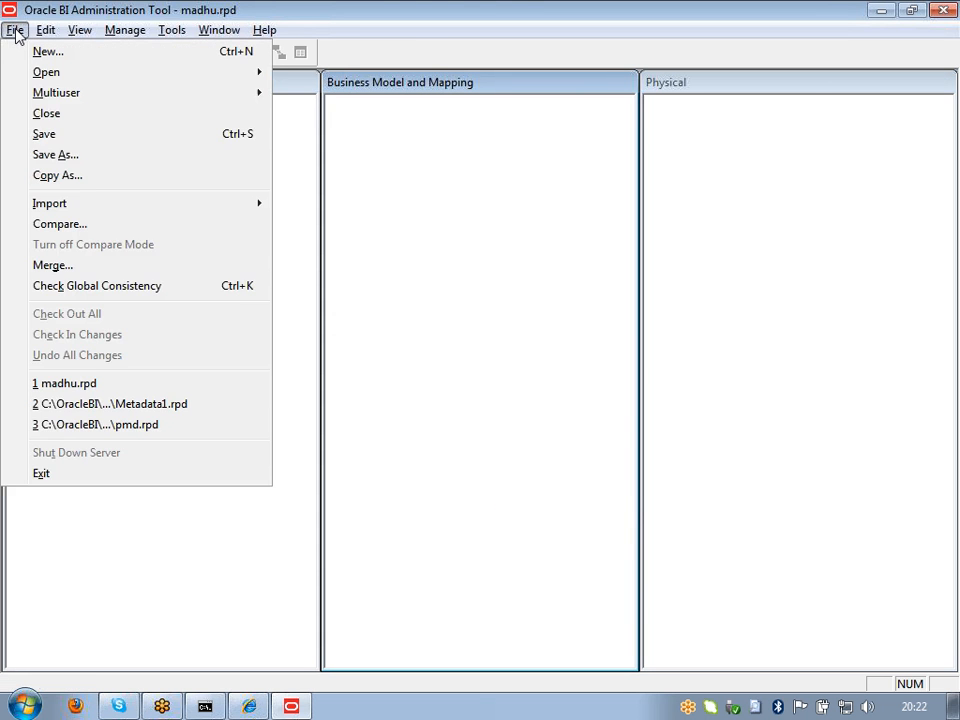
{"action": "mouse_move", "coordinate": [116, 208]}
{"action": "left_click", "coordinate": [347, 210]}
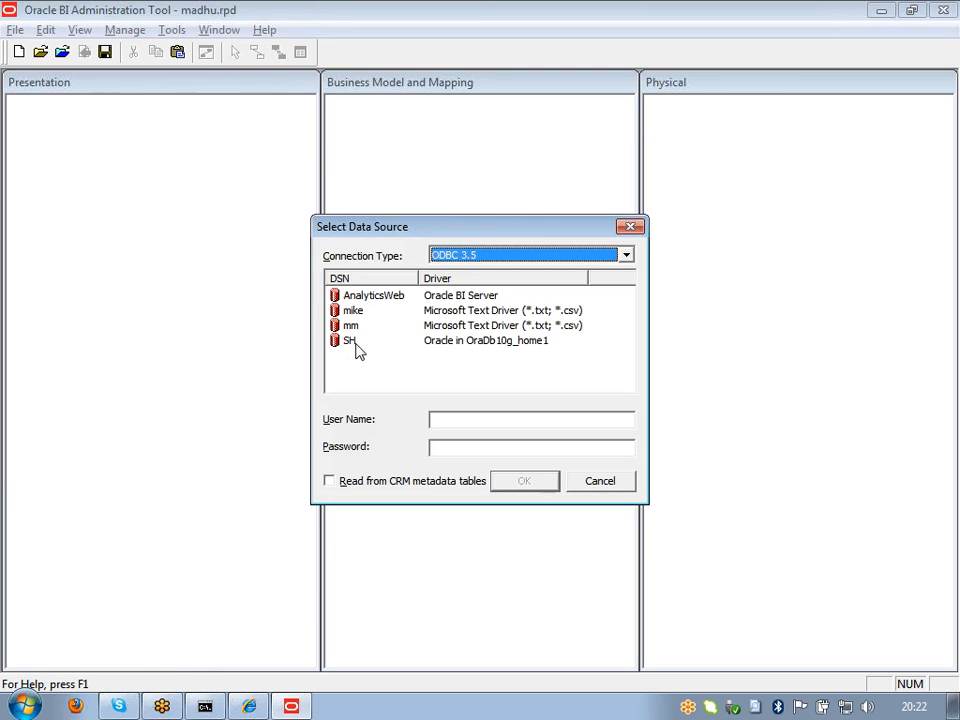
{"action": "left_click", "coordinate": [352, 326]}
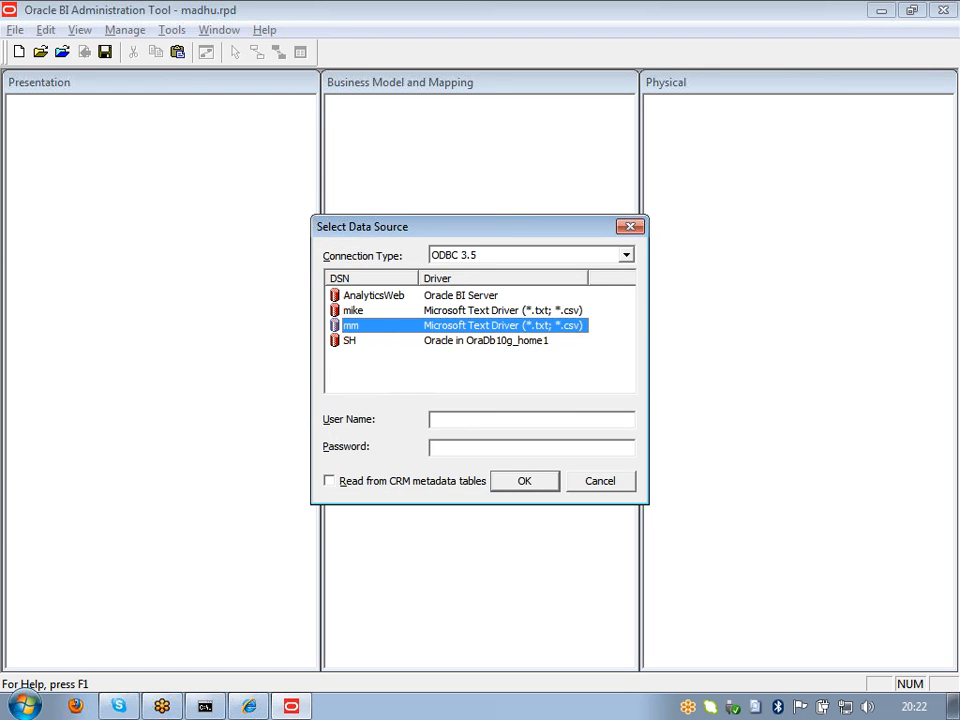
{"action": "left_click", "coordinate": [534, 484]}
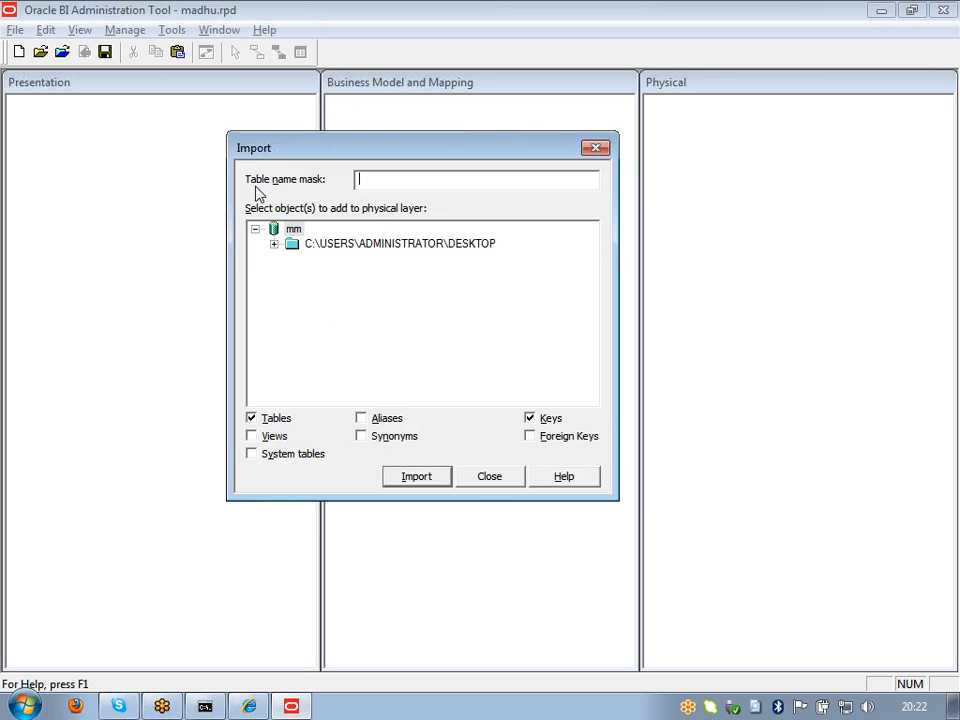
Step: Import madhu.txt from the DESKTOP folder into the Physical layer and close the import window
{"action": "left_click", "coordinate": [274, 245]}
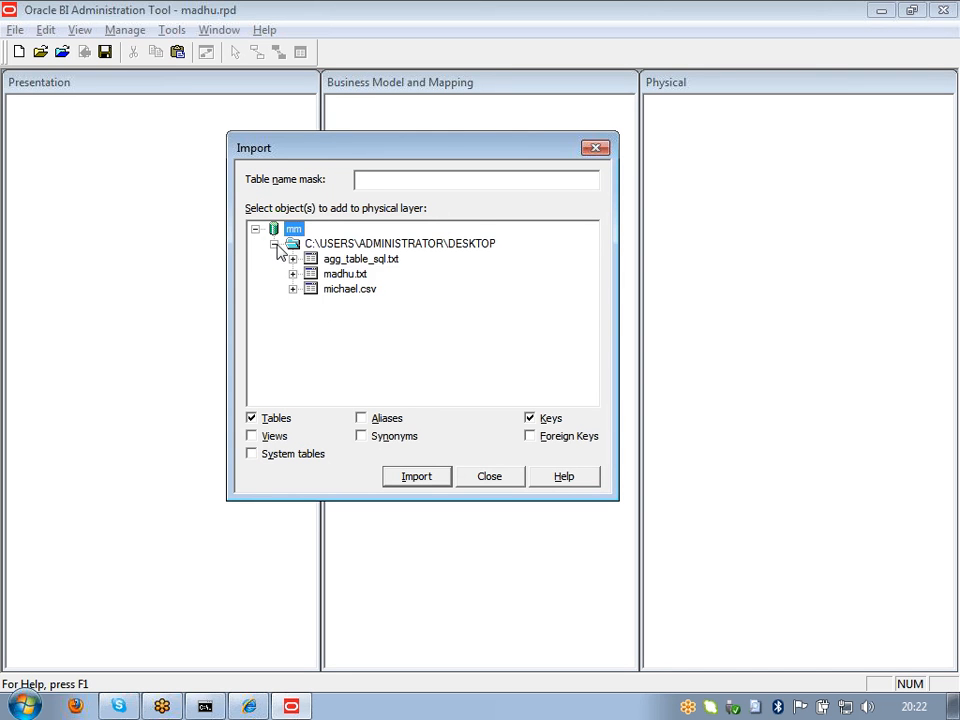
{"action": "left_click", "coordinate": [340, 274]}
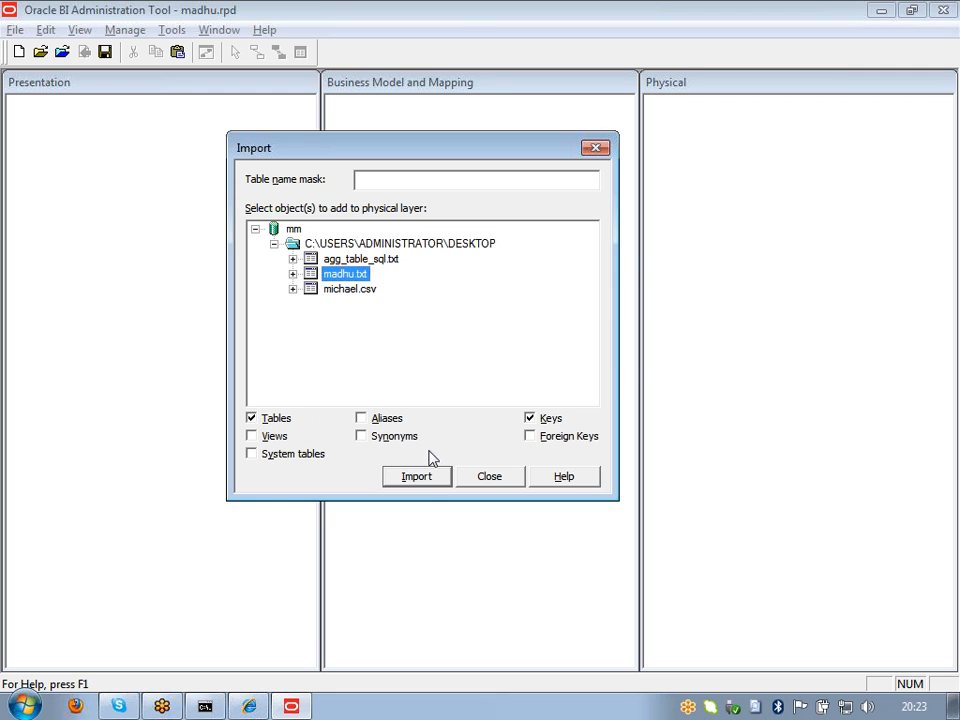
{"action": "left_click", "coordinate": [432, 480]}
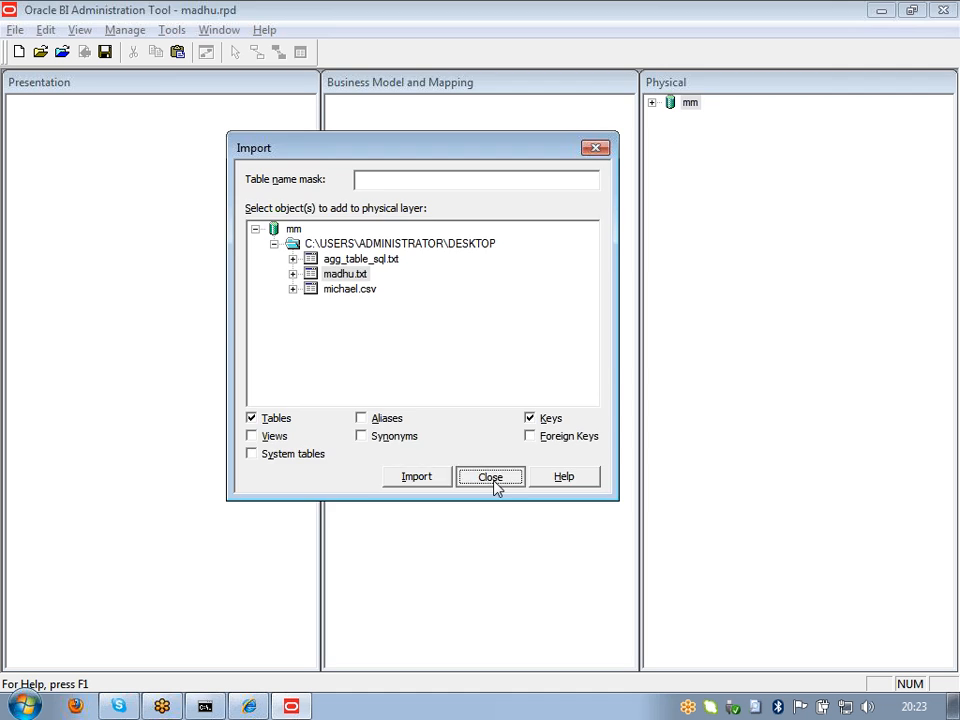
{"action": "left_click", "coordinate": [493, 480]}
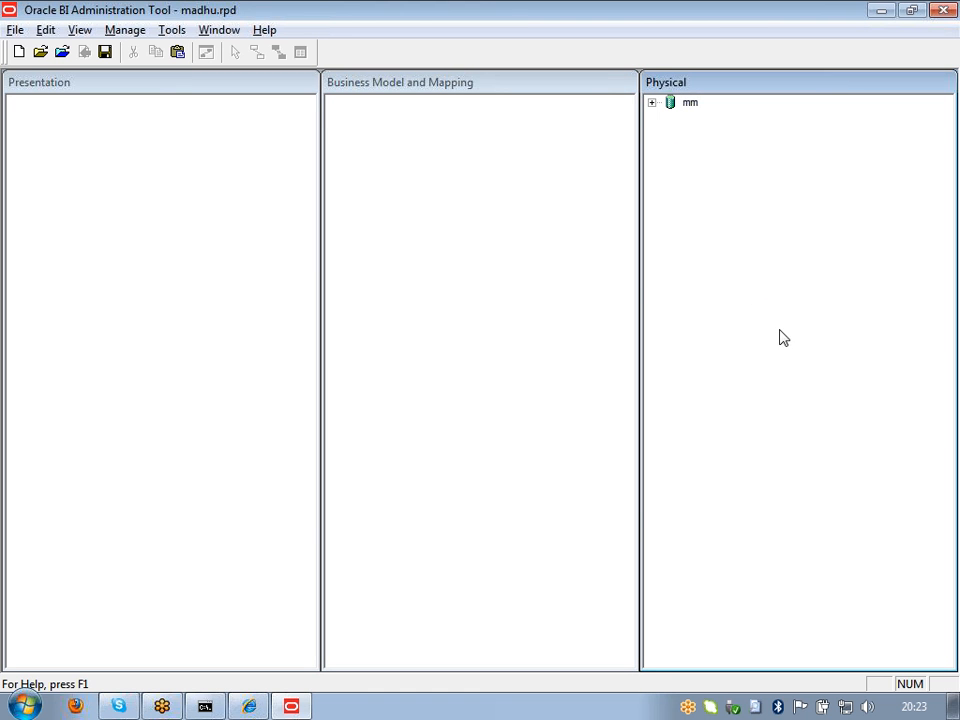
{"action": "left_click", "coordinate": [673, 112]}
{"action": "double_click", "coordinate": [670, 104]}
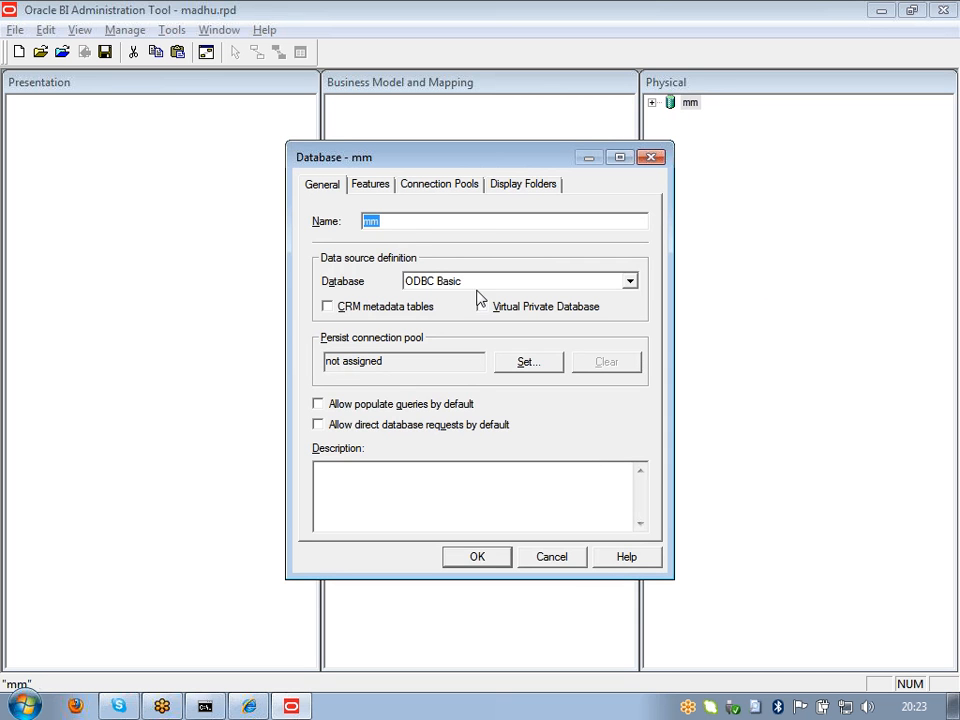
{"action": "left_click", "coordinate": [370, 185]}
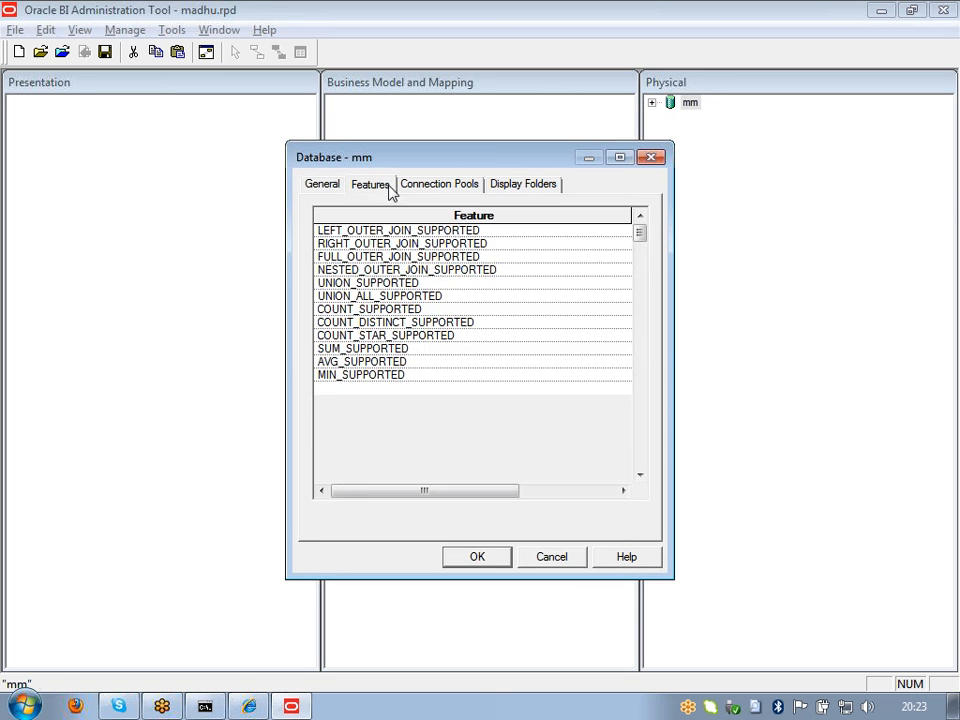
{"action": "mouse_move", "coordinate": [460, 492]}
{"action": "left_mouse_down"}
{"action": "mouse_move", "coordinate": [509, 505]}
{"action": "mouse_move", "coordinate": [653, 505]}
{"action": "mouse_move", "coordinate": [462, 505]}
{"action": "left_mouse_up"}
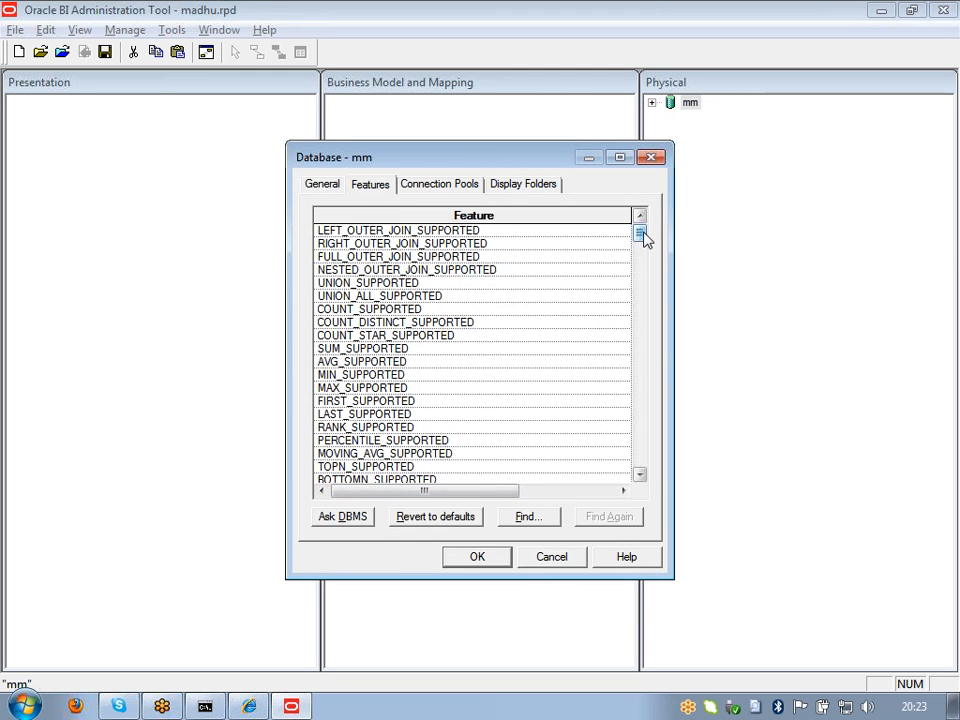
{"action": "left_click_drag", "start_coordinate": [643, 237], "coordinate": [655, 385]}
{"action": "left_click_drag", "start_coordinate": [468, 490], "coordinate": [570, 490]}
{"action": "left_click", "coordinate": [443, 184]}
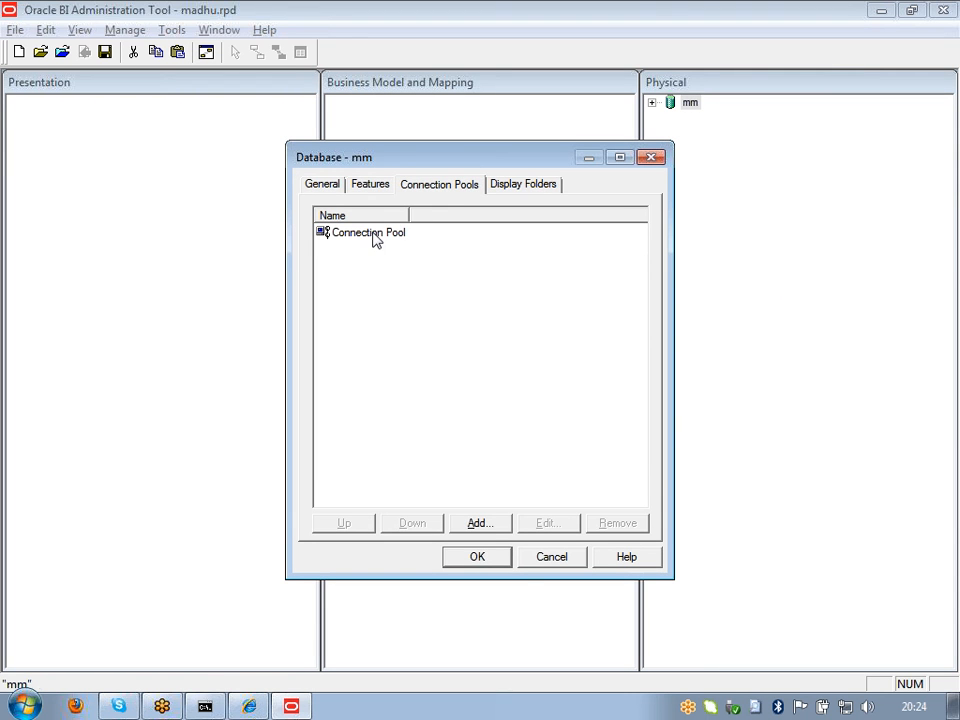
{"action": "left_click", "coordinate": [523, 186]}
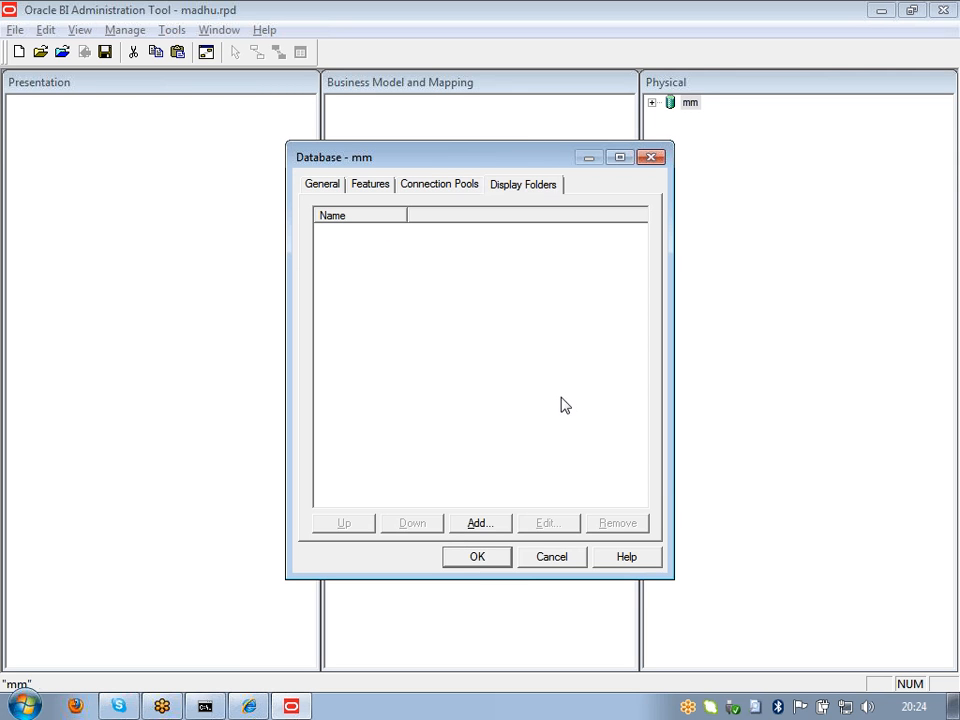
{"action": "left_click", "coordinate": [565, 561]}
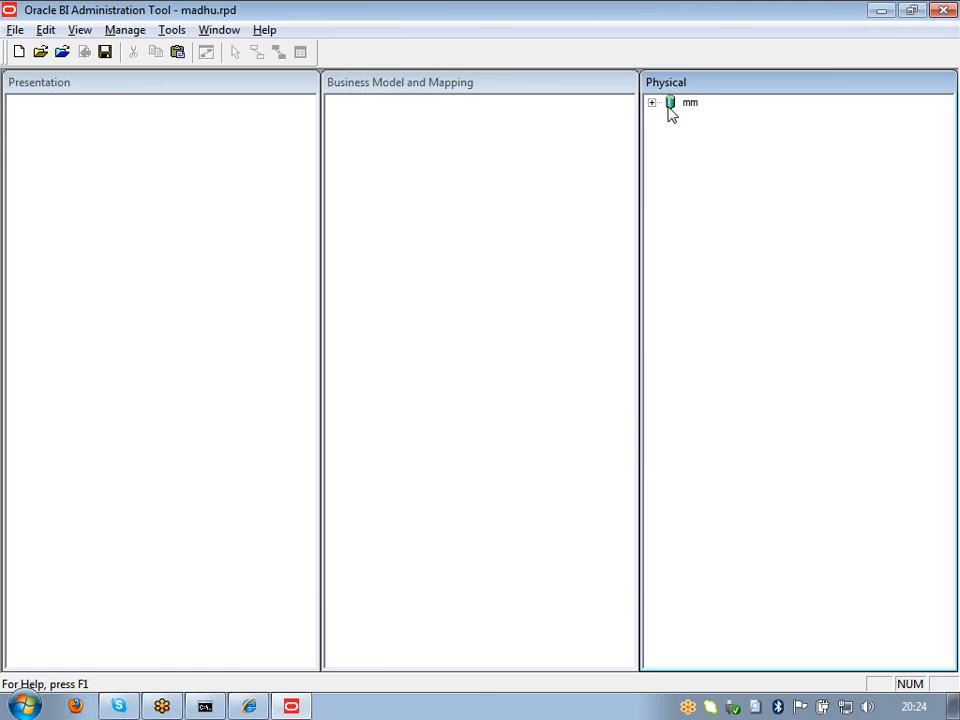
Step: Review the mm Connection Pool's Connection Scripts, Write Back and General tabs, then expand the Desktop folder
{"action": "left_click", "coordinate": [652, 104]}
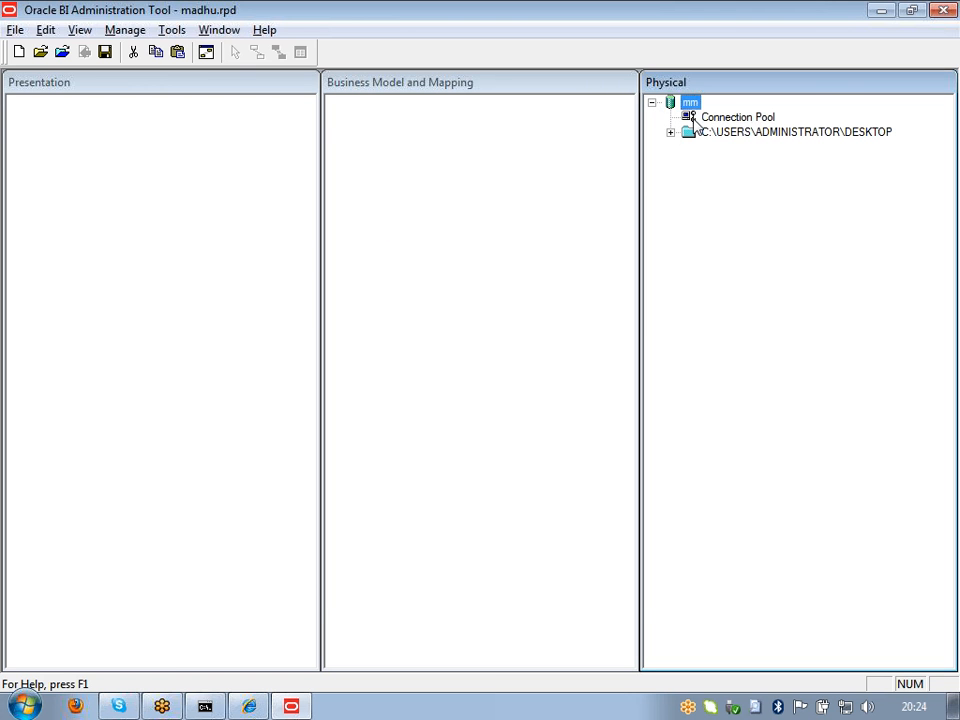
{"action": "left_click", "coordinate": [695, 118]}
{"action": "double_click", "coordinate": [695, 118]}
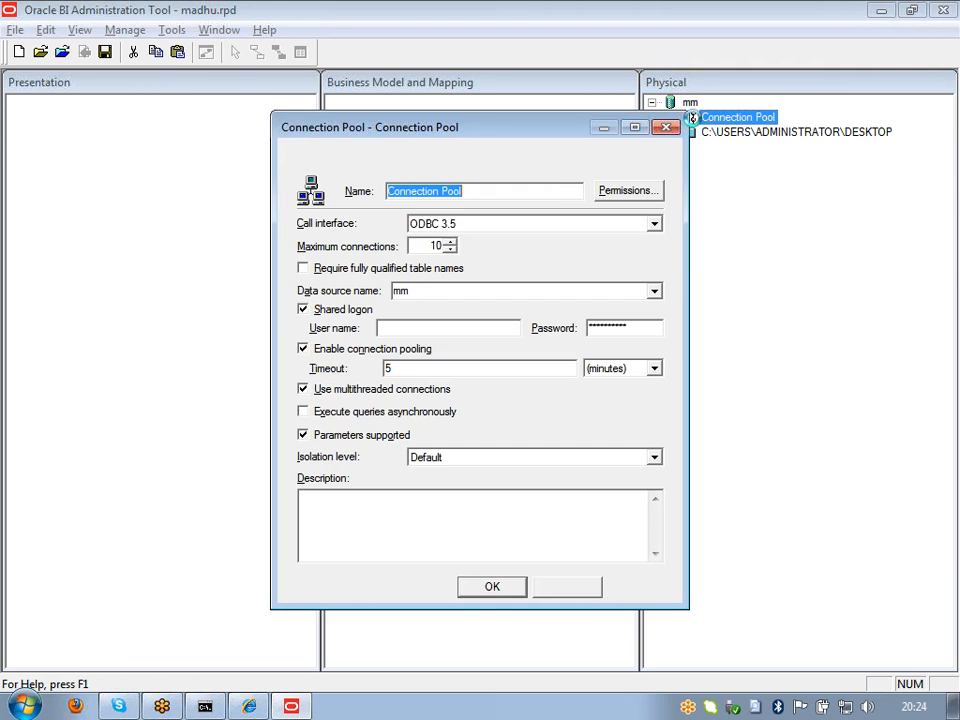
{"action": "left_click", "coordinate": [392, 157]}
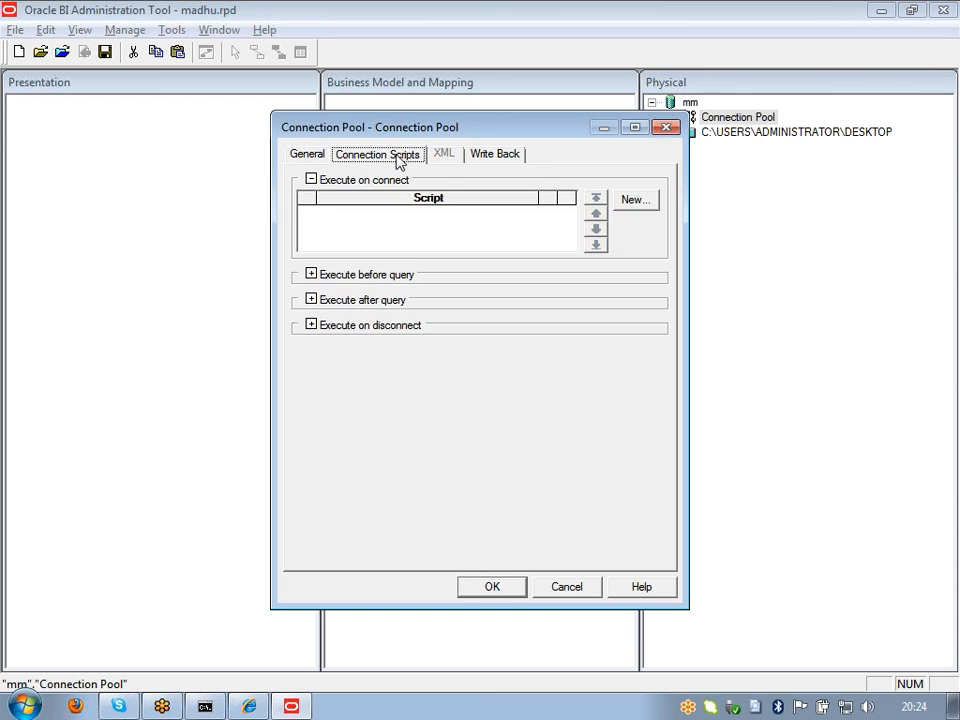
{"action": "left_click", "coordinate": [511, 157]}
{"action": "left_click", "coordinate": [314, 157]}
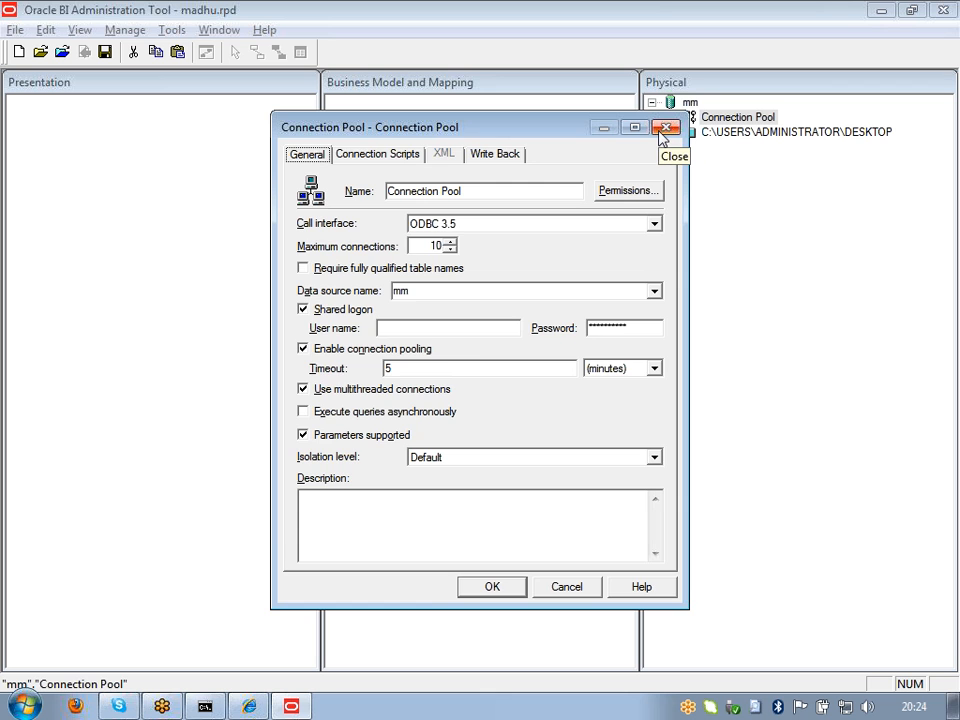
{"action": "left_click", "coordinate": [664, 130]}
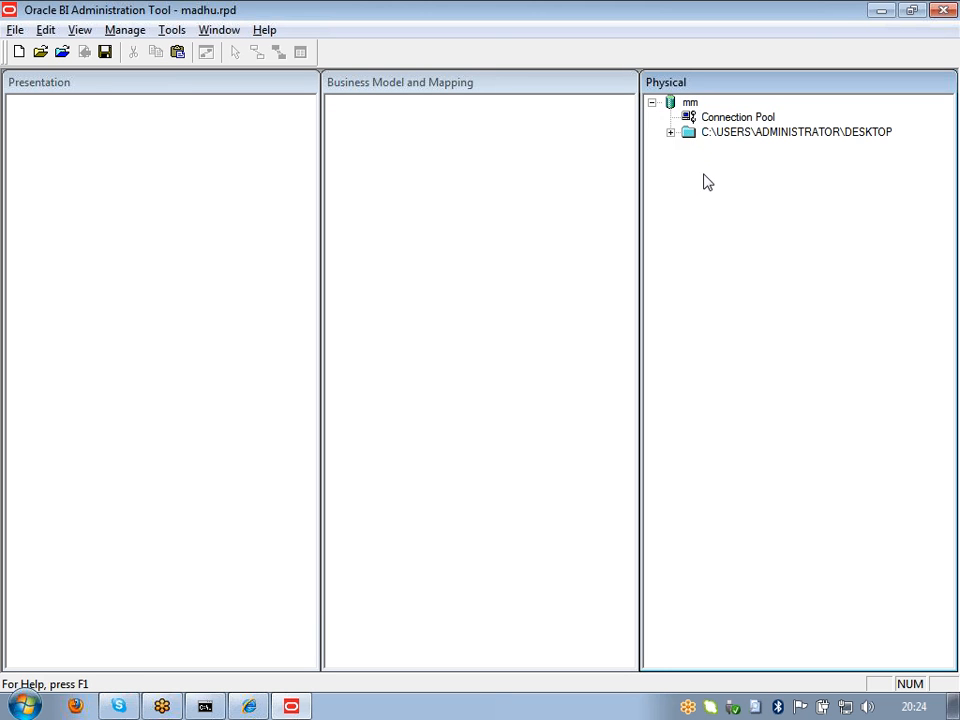
{"action": "left_click", "coordinate": [670, 132]}
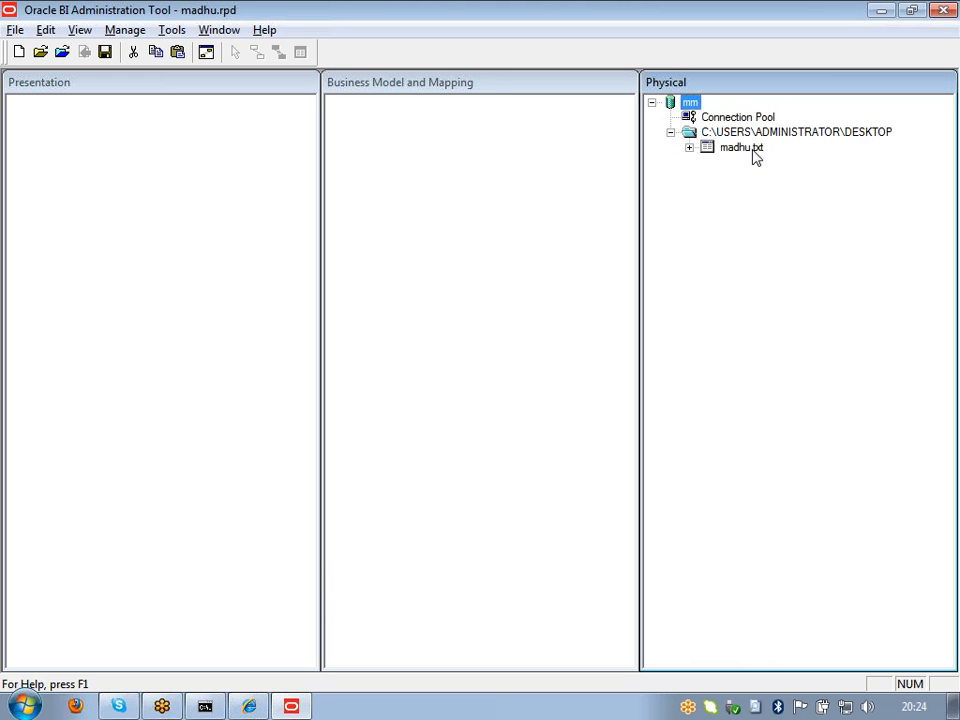
Step: Select madhu.txt and view its context menu without choosing an action
{"action": "left_click", "coordinate": [710, 150]}
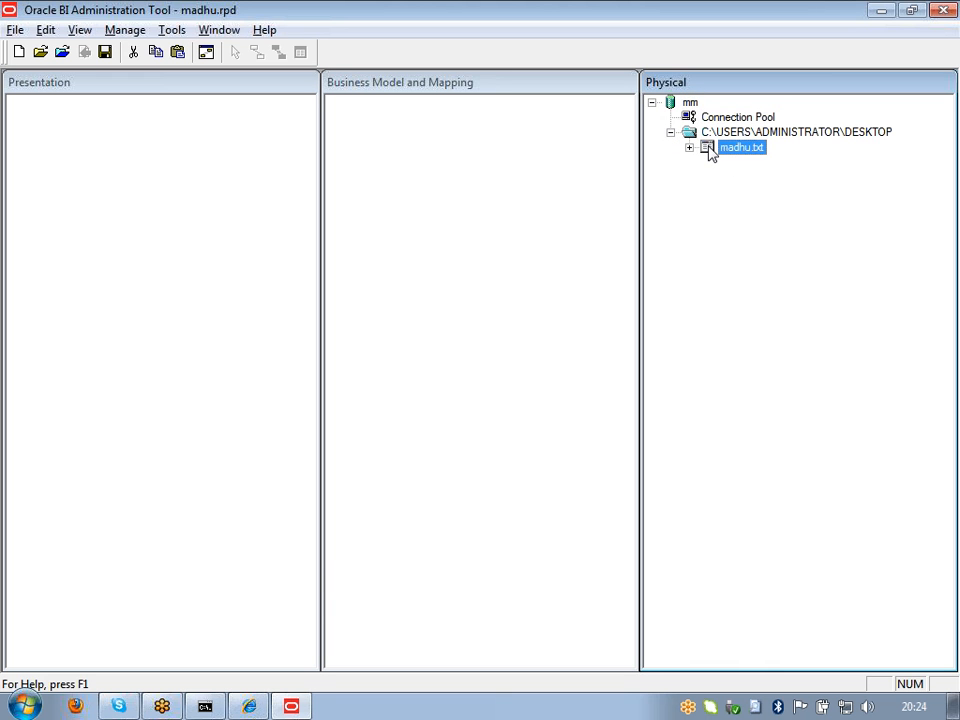
{"action": "right_click", "coordinate": [710, 150]}
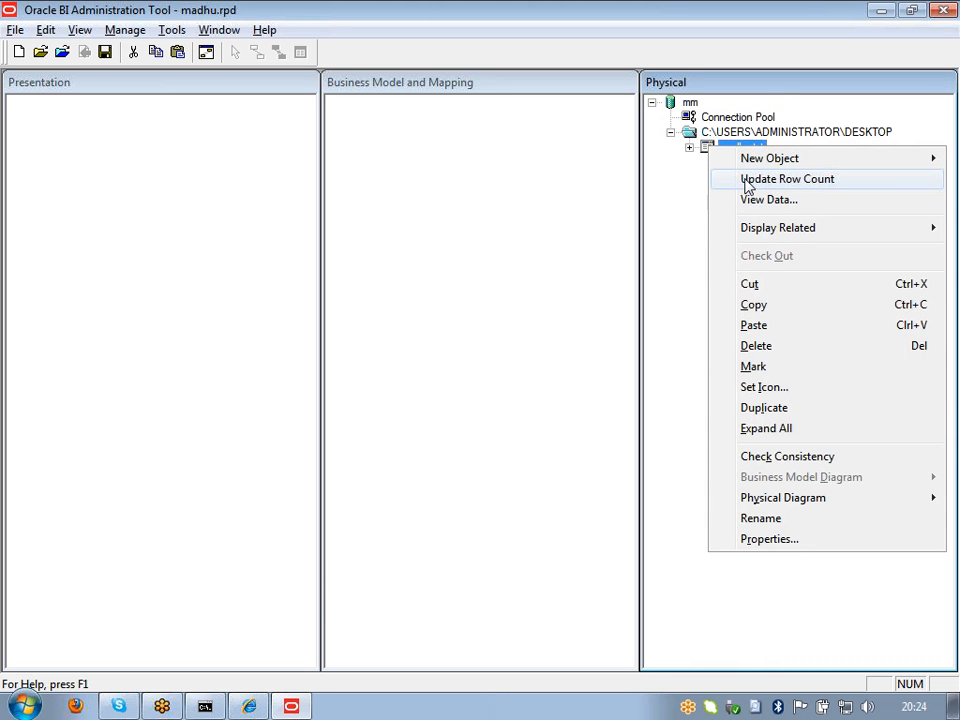
{"action": "left_click", "coordinate": [534, 186]}
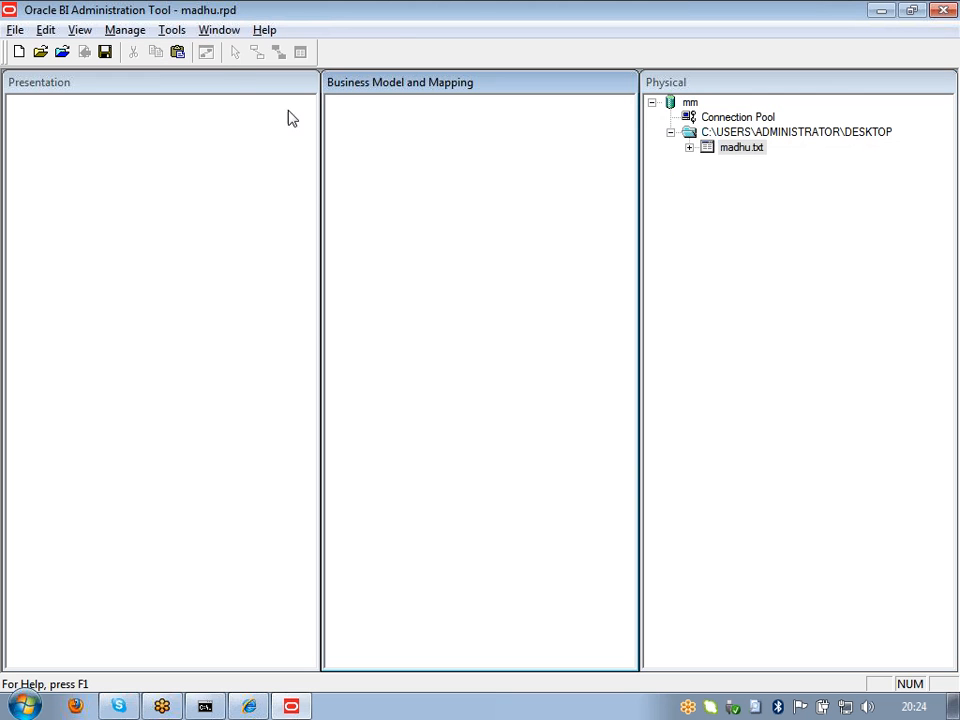
Step: Run Update All Row Counts, accepting the Name, course, fees_paid and NoName column errors
{"action": "left_click", "coordinate": [178, 33]}
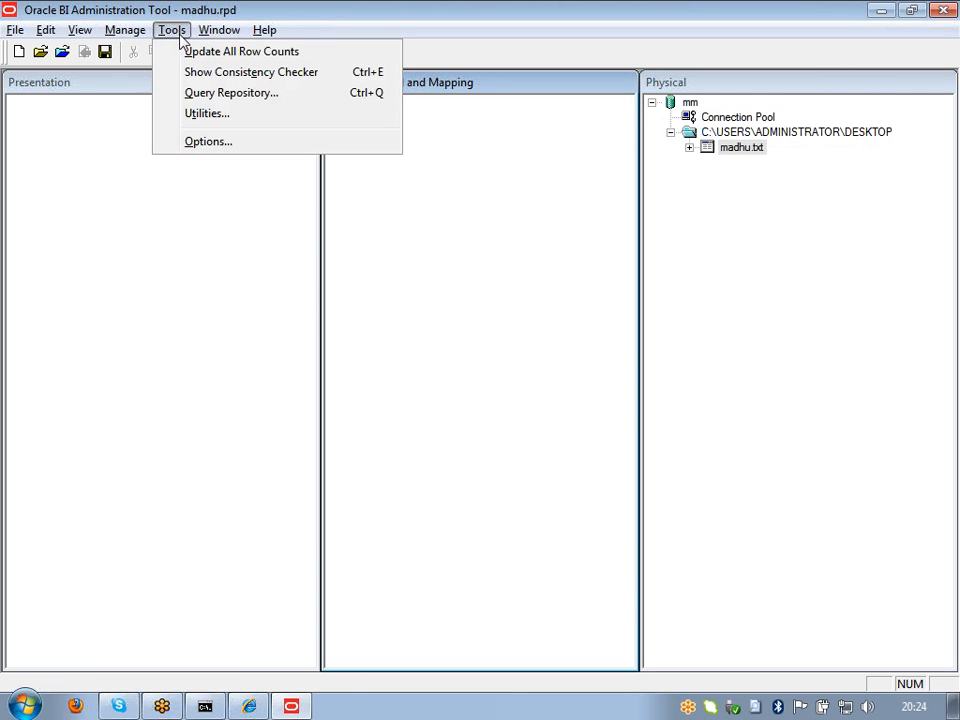
{"action": "left_click", "coordinate": [190, 55]}
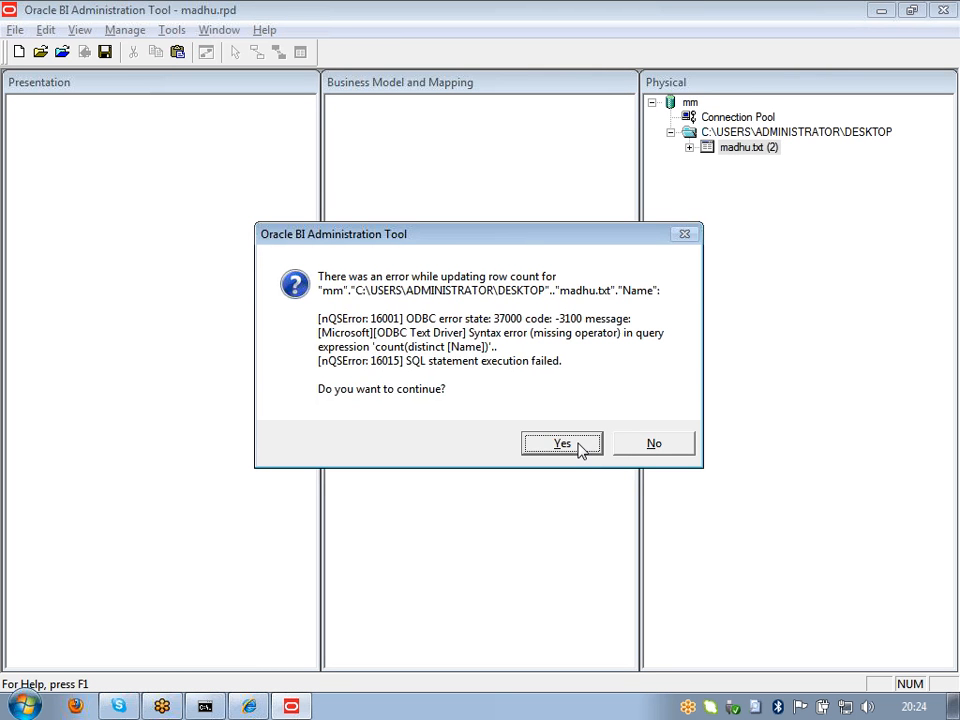
{"action": "left_click", "coordinate": [562, 444]}
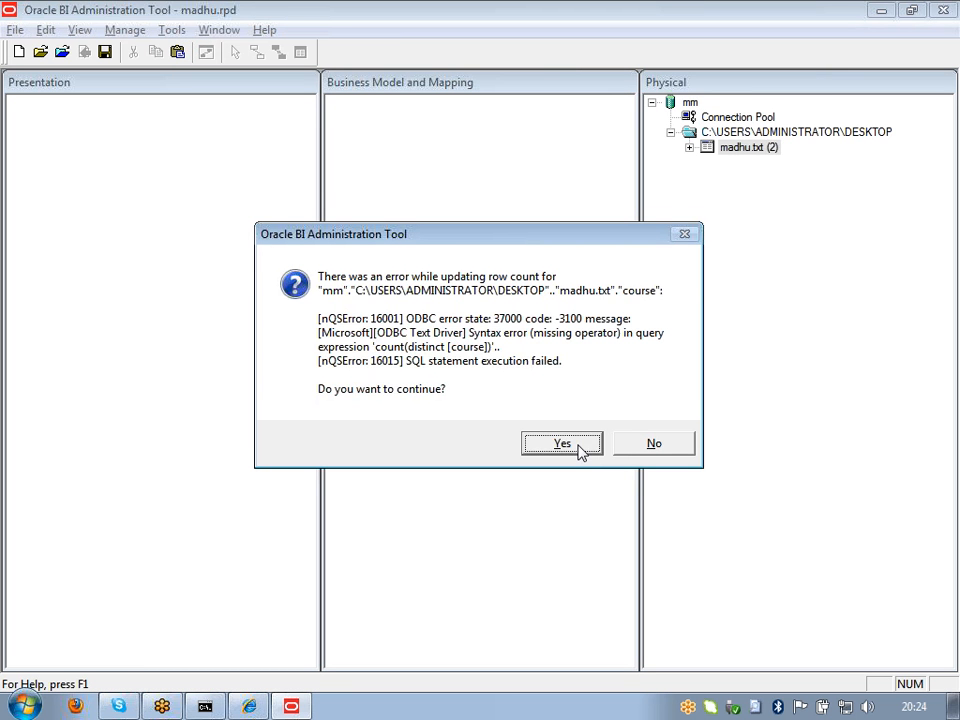
{"action": "left_click", "coordinate": [581, 450]}
{"action": "left_click", "coordinate": [582, 449]}
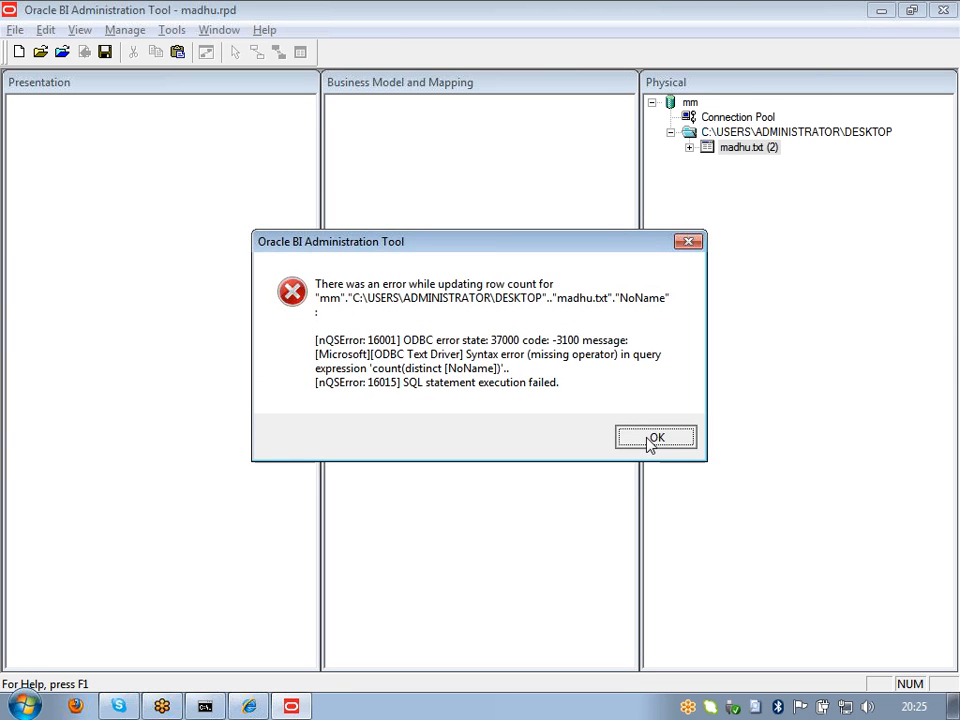
{"action": "left_click", "coordinate": [649, 440]}
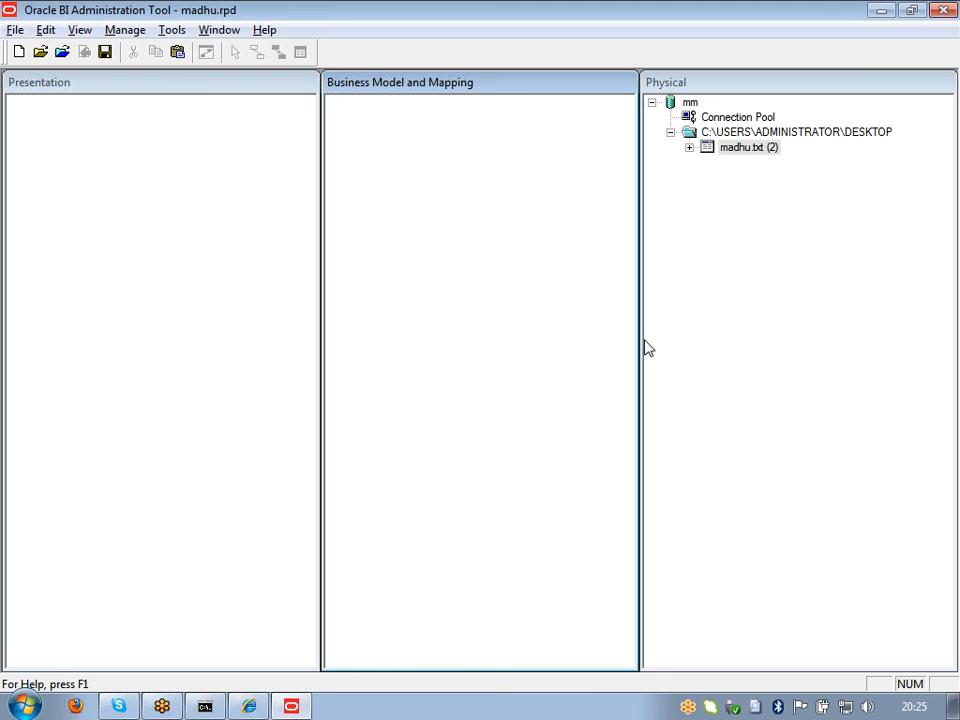
Step: Check madhu.txt's row count of 2, then bring up its context menu
{"action": "left_click", "coordinate": [740, 150]}
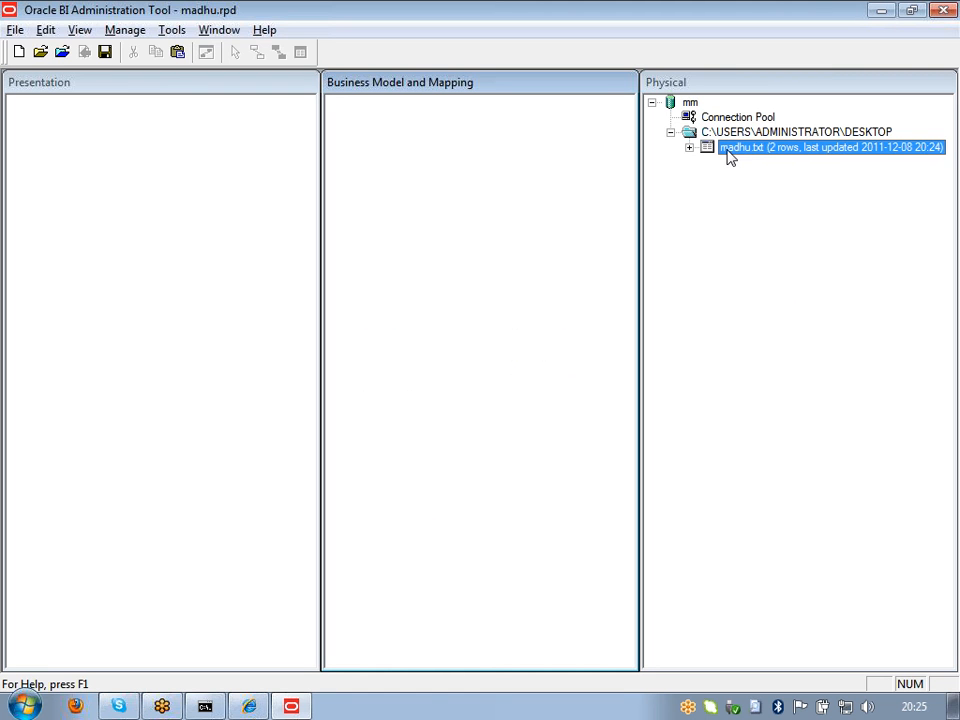
{"action": "left_click", "coordinate": [708, 153]}
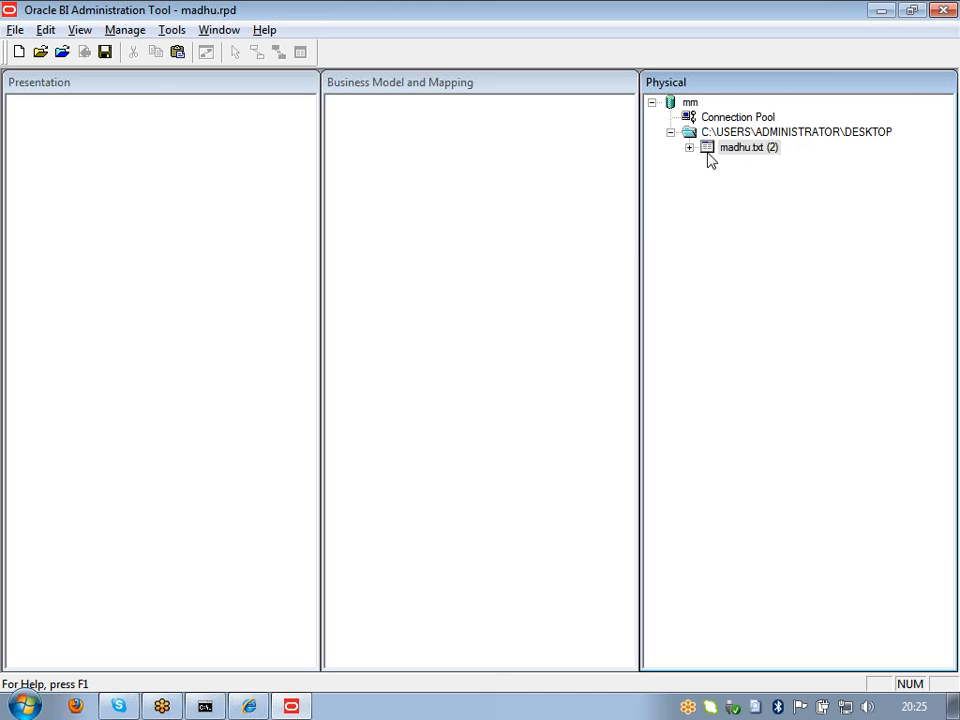
{"action": "right_click", "coordinate": [708, 156]}
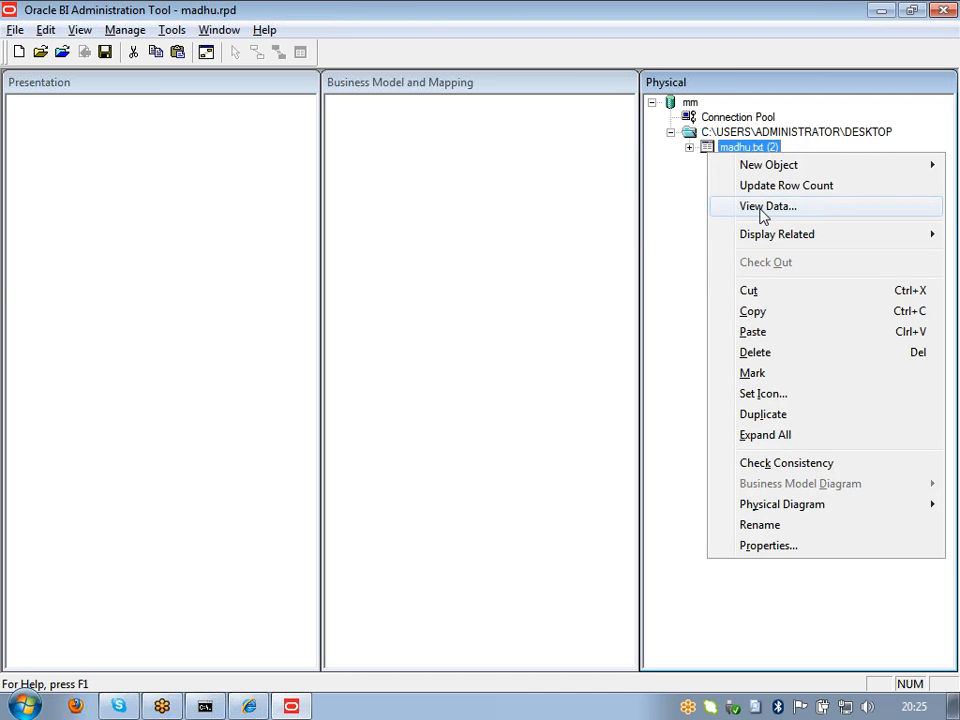
Step: Preview madhu.txt's two rows, scrolling right to the NULL NoName column, then close it
{"action": "left_click", "coordinate": [766, 206]}
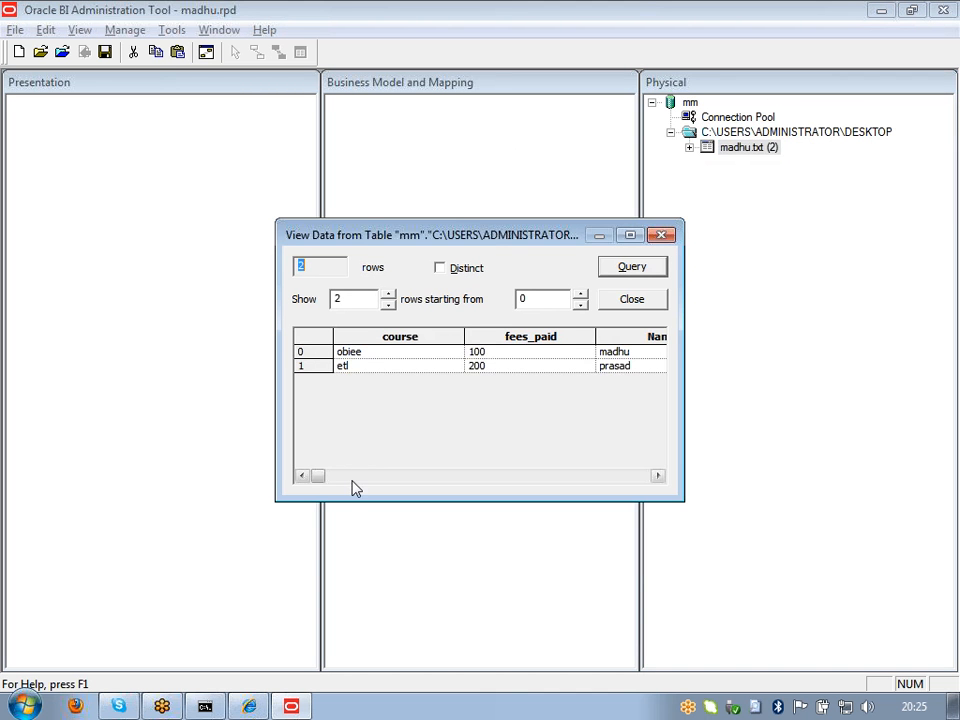
{"action": "left_click", "coordinate": [658, 477]}
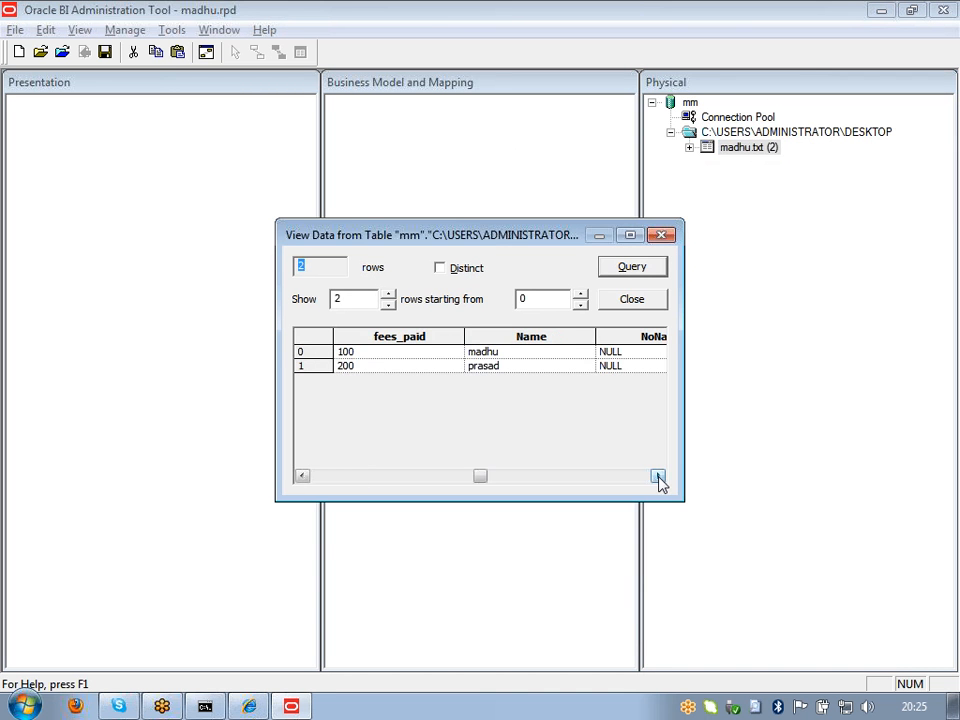
{"action": "left_click", "coordinate": [658, 477]}
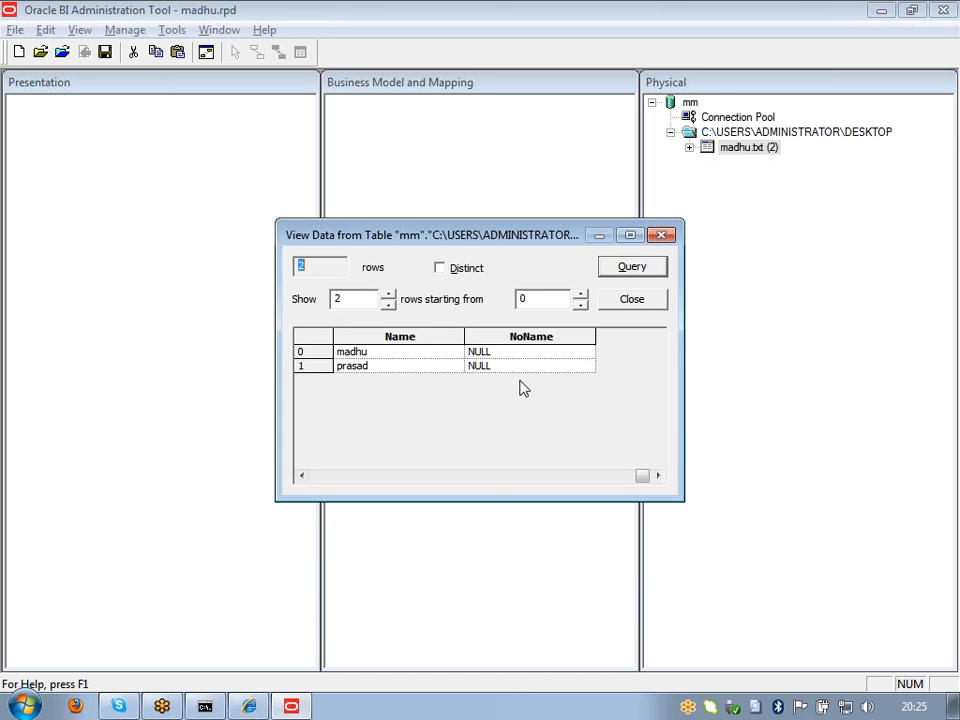
{"action": "left_click", "coordinate": [631, 300]}
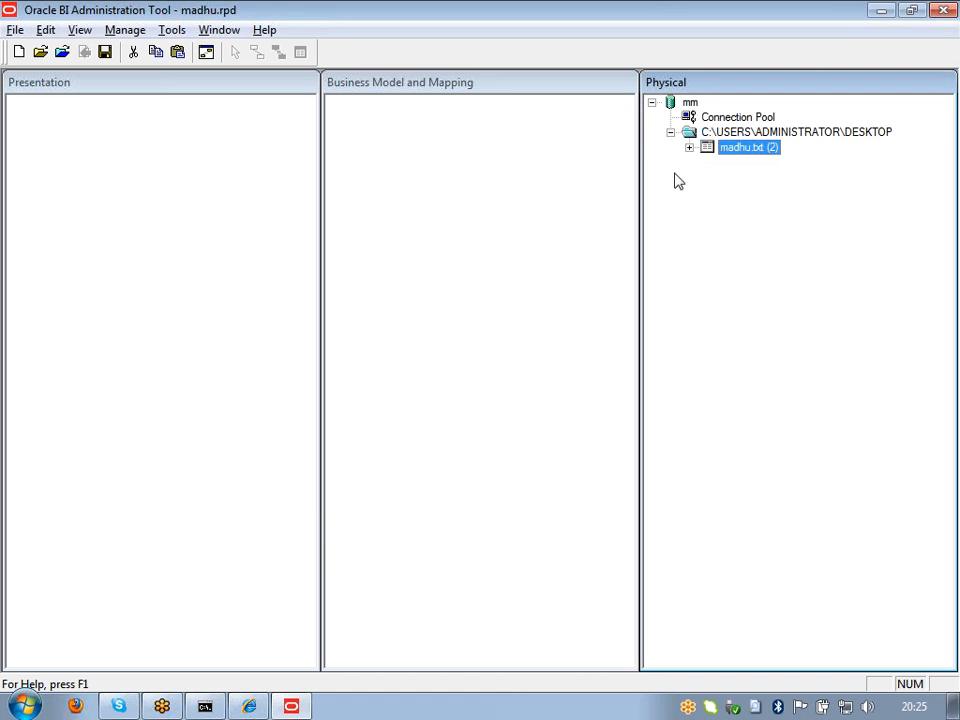
Step: Delete the NoName column from madhu.txt and confirm the deletion
{"action": "left_click", "coordinate": [689, 148]}
{"action": "left_click", "coordinate": [731, 213]}
{"action": "right_click", "coordinate": [731, 214]}
{"action": "left_click", "coordinate": [760, 390]}
{"action": "left_click", "coordinate": [478, 397]}
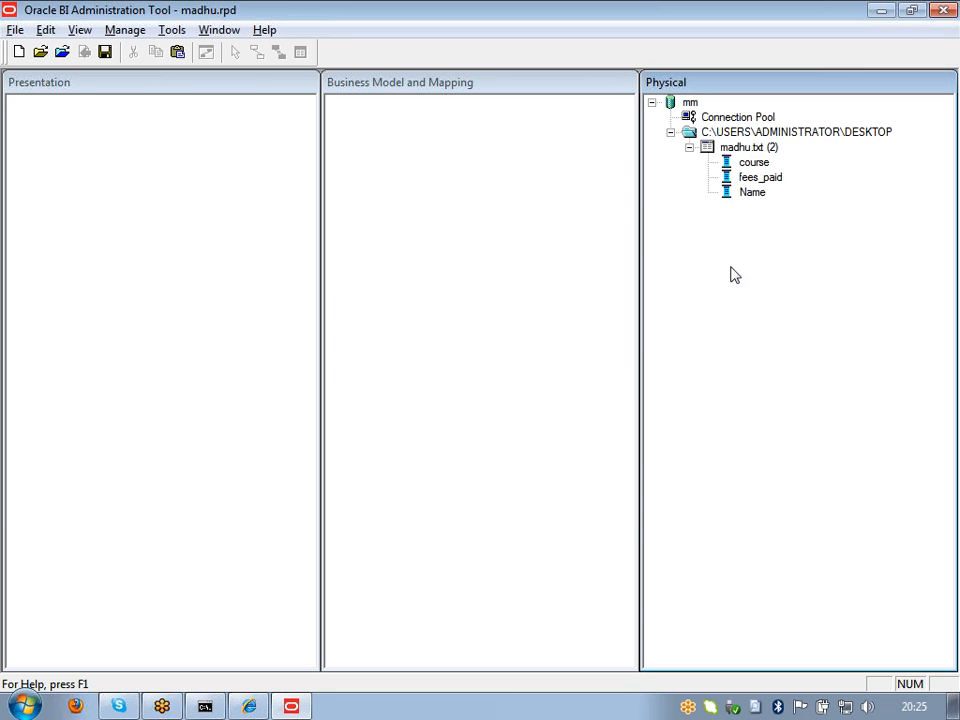
Step: Preview madhu.txt's data again across course, fees_paid and Name, then close it
{"action": "right_click", "coordinate": [706, 150]}
{"action": "left_click", "coordinate": [722, 203]}
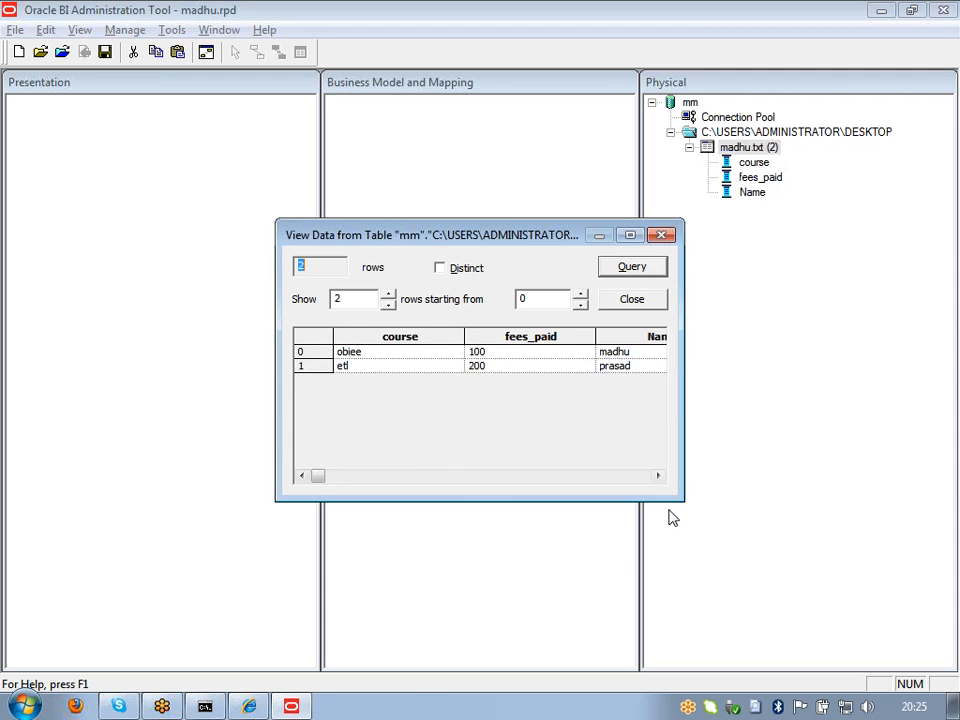
{"action": "left_click", "coordinate": [658, 477]}
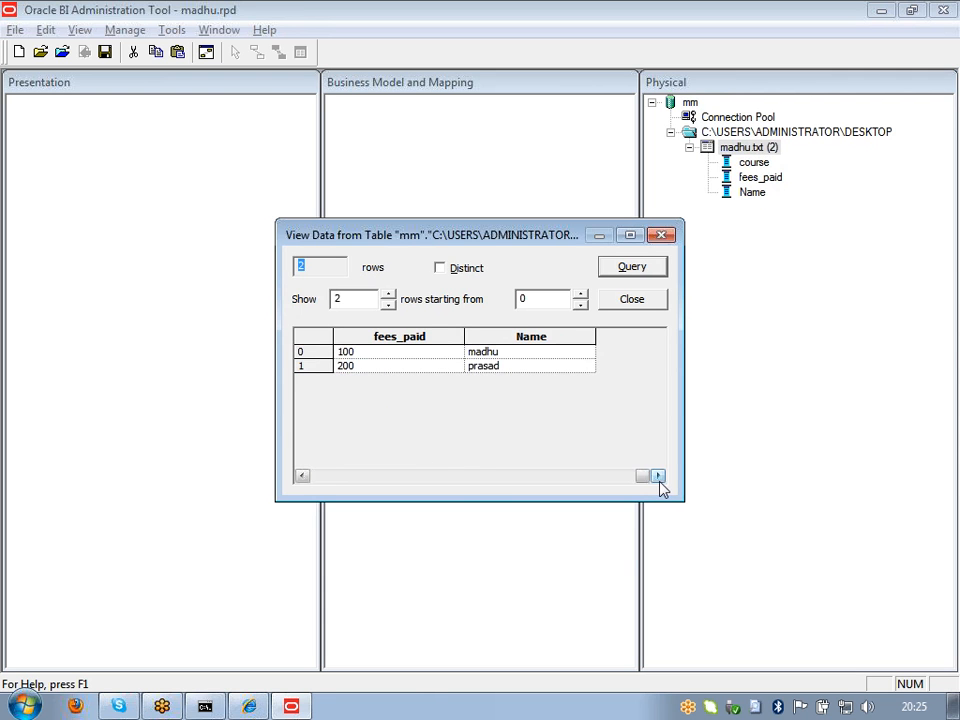
{"action": "left_click_drag", "start_coordinate": [639, 478], "coordinate": [316, 478]}
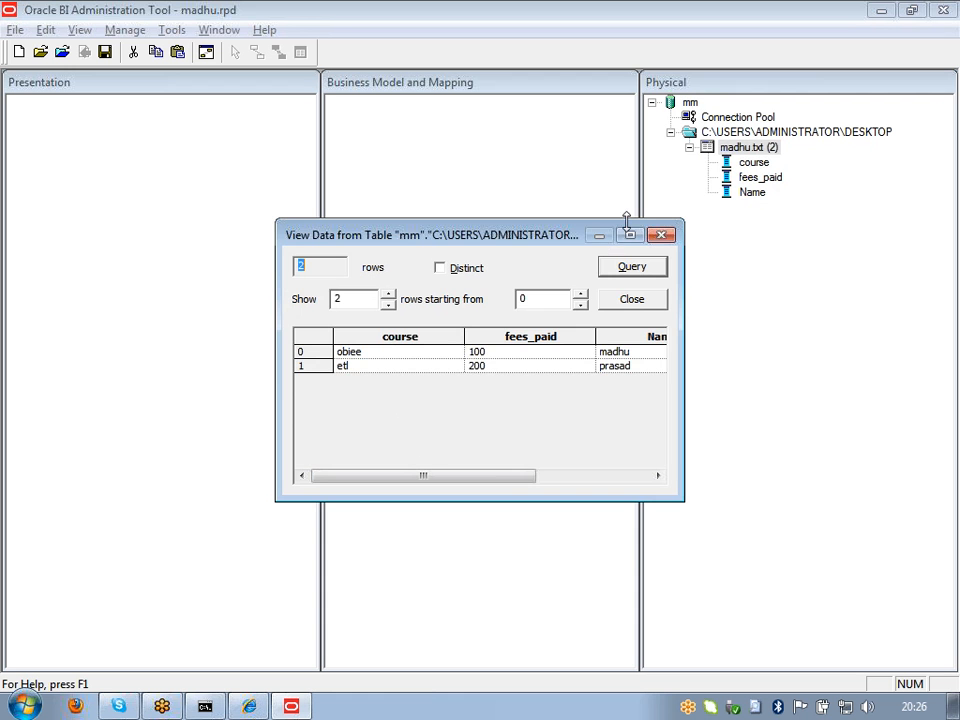
{"action": "left_click", "coordinate": [661, 235]}
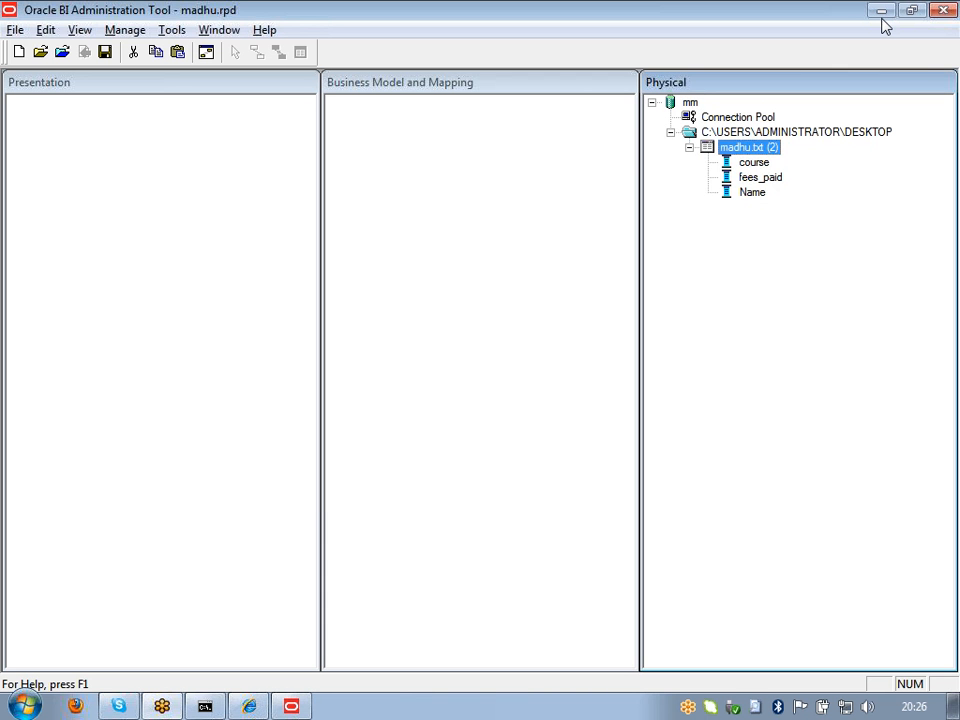
Step: Open madhu.txt from the desktop in Notepad, then reopen the table's View Data preview
{"action": "left_click", "coordinate": [882, 12]}
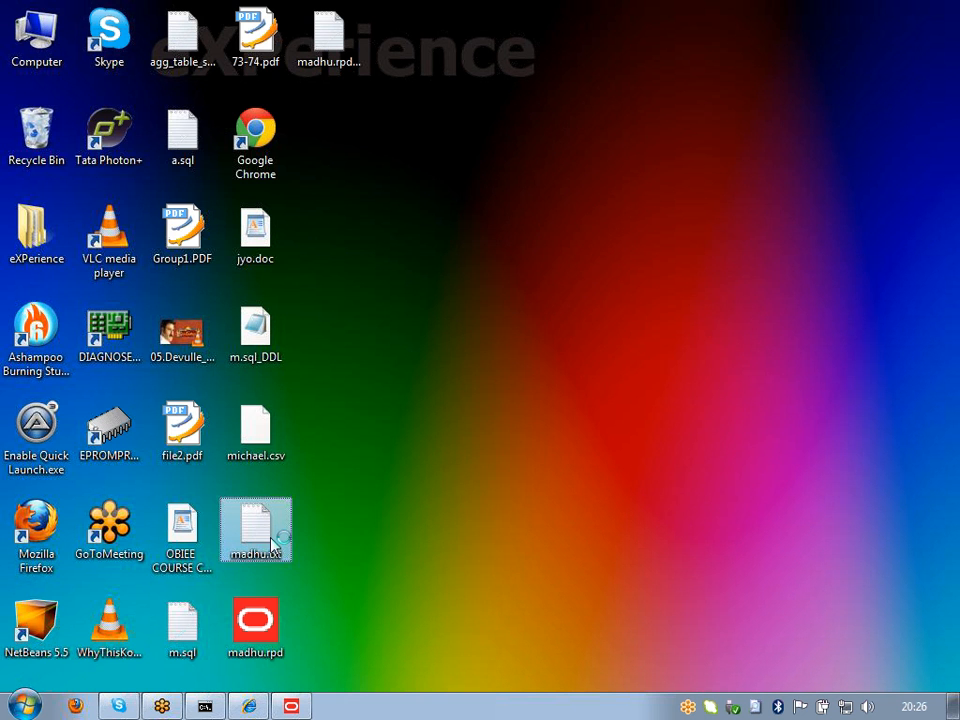
{"action": "double_click", "coordinate": [277, 541]}
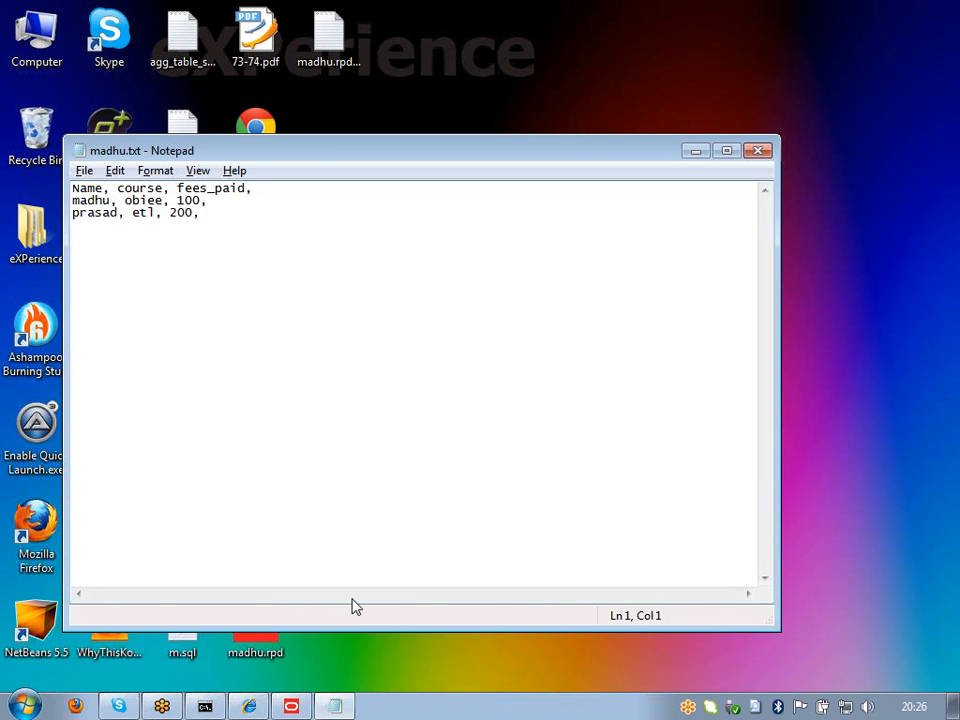
{"action": "left_click", "coordinate": [304, 709]}
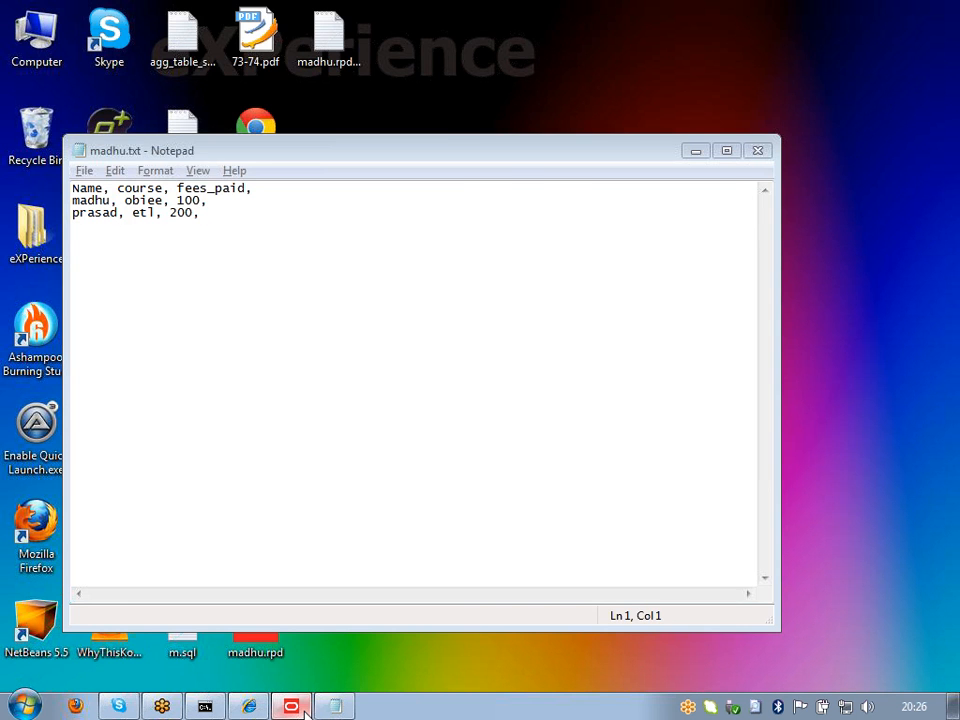
{"action": "right_click", "coordinate": [740, 148]}
{"action": "left_click", "coordinate": [765, 198]}
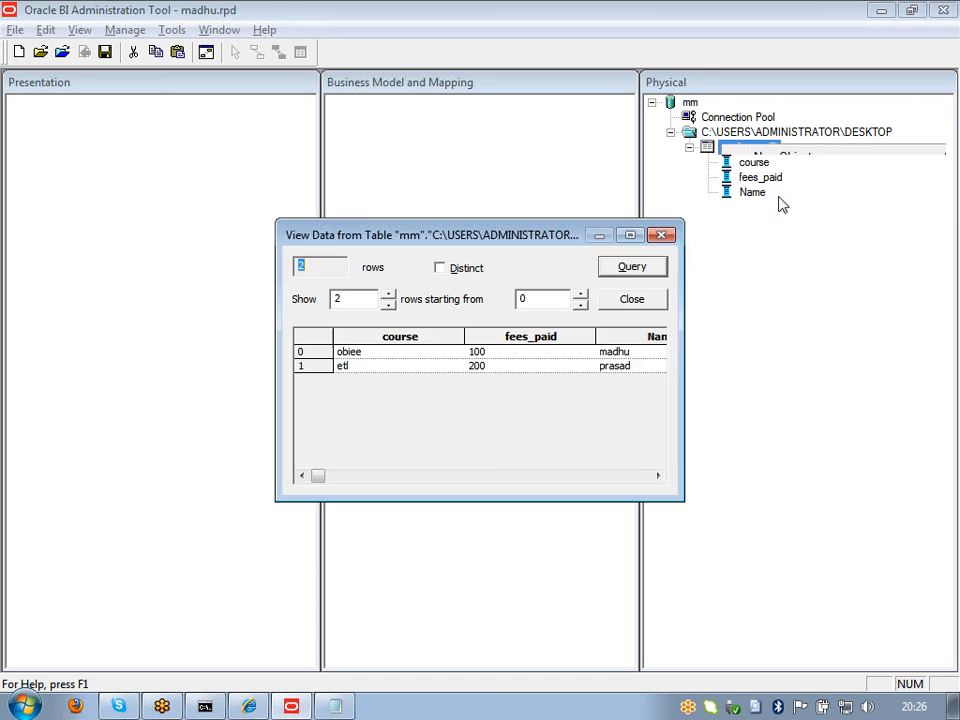
Step: Scroll the preview to the fees_paid and Name values, then bring Notepad's madhu.txt forward
{"action": "left_click", "coordinate": [658, 476]}
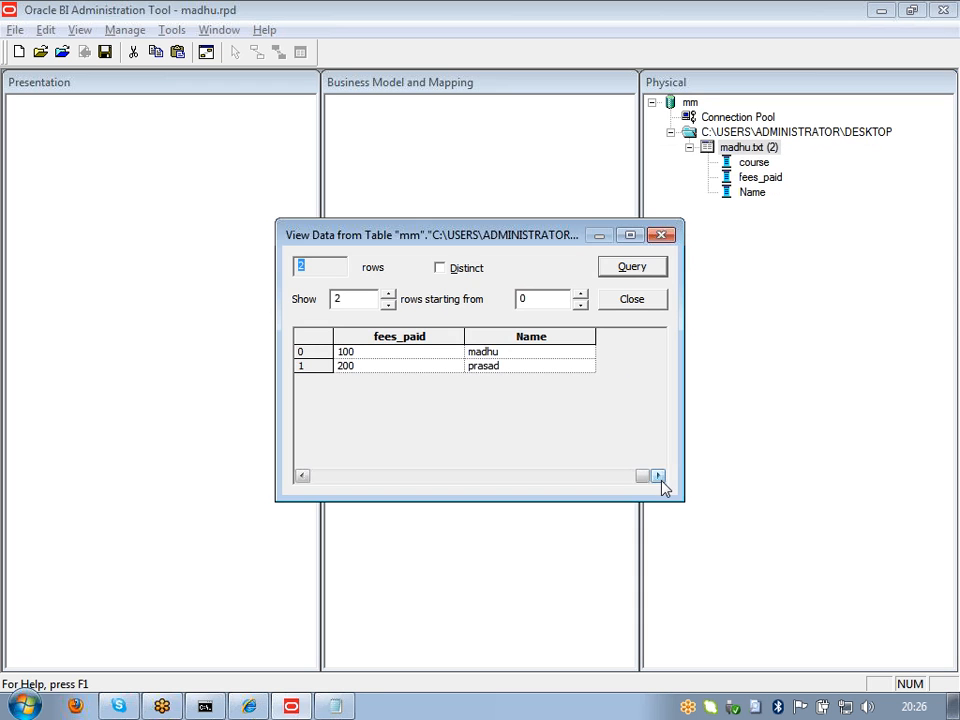
{"action": "left_click", "coordinate": [333, 708]}
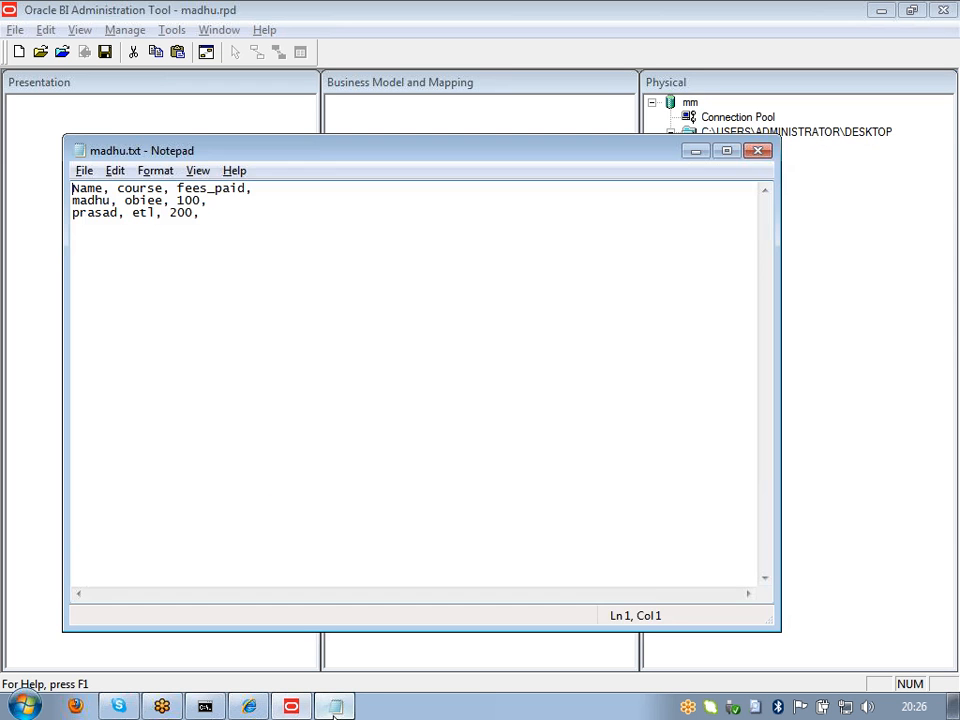
Step: Select the header line and the obiee 100 and etl 200 data lines of madhu.txt in turn
{"action": "left_click", "coordinate": [170, 188]}
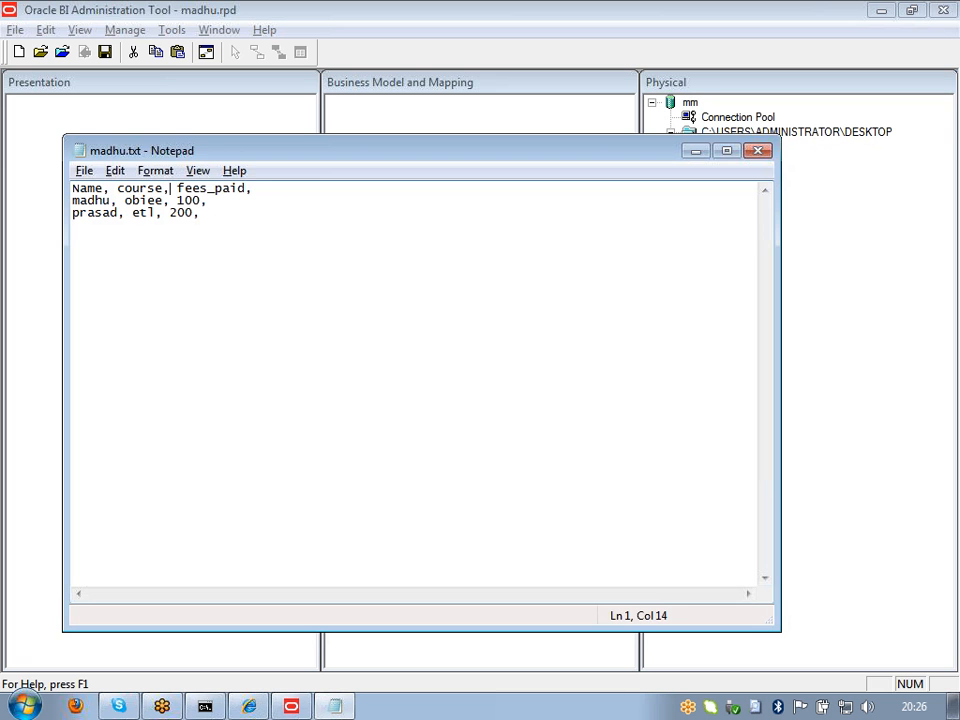
{"action": "left_click", "coordinate": [253, 188]}
{"action": "left_click_drag", "start_coordinate": [253, 188], "coordinate": [72, 188]}
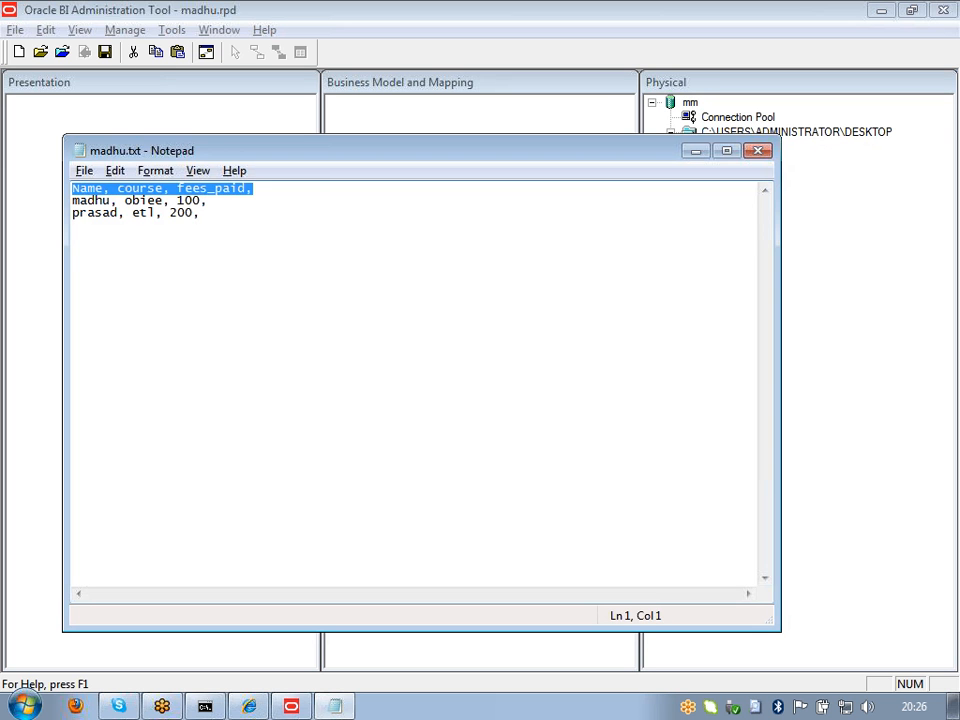
{"action": "left_click_drag", "start_coordinate": [208, 200], "coordinate": [72, 200]}
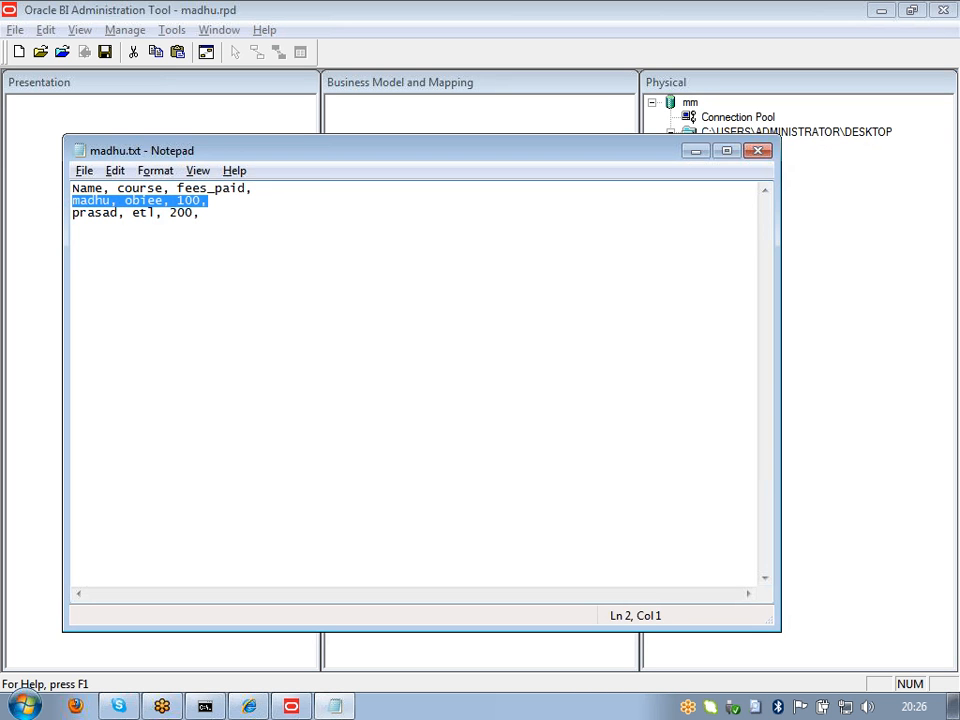
{"action": "left_click_drag", "start_coordinate": [208, 212], "coordinate": [49, 214]}
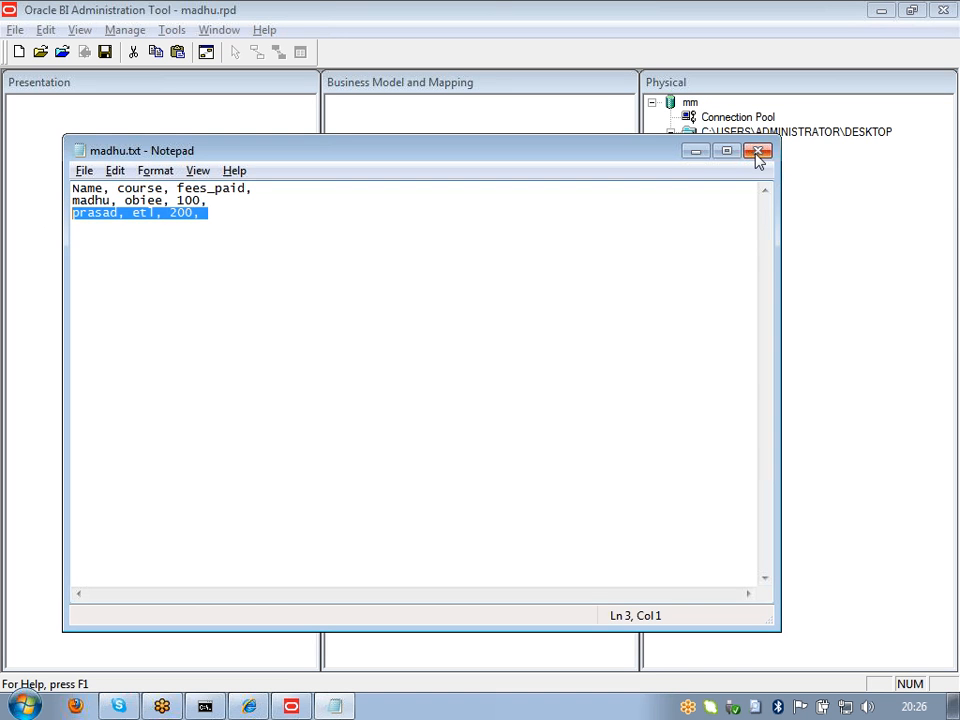
{"action": "left_click", "coordinate": [73, 225]}
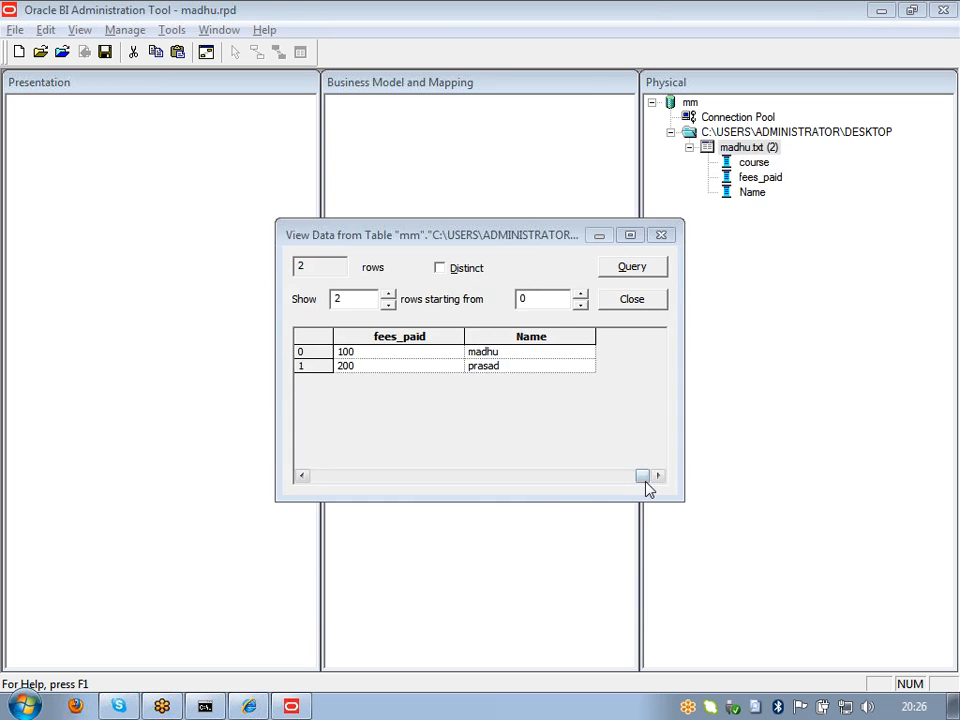
{"action": "left_click_drag", "start_coordinate": [643, 480], "coordinate": [379, 481]}
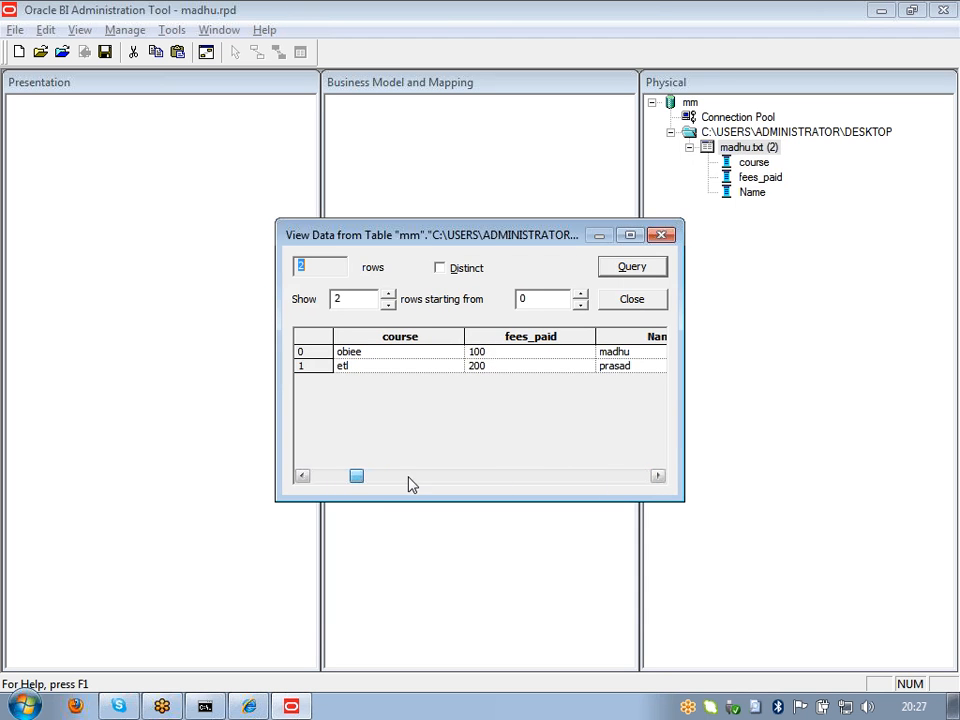
Step: Close the View Data preview, restore the Admin Tool window, and select then deselect mm
{"action": "left_click", "coordinate": [407, 482]}
{"action": "left_click", "coordinate": [630, 298]}
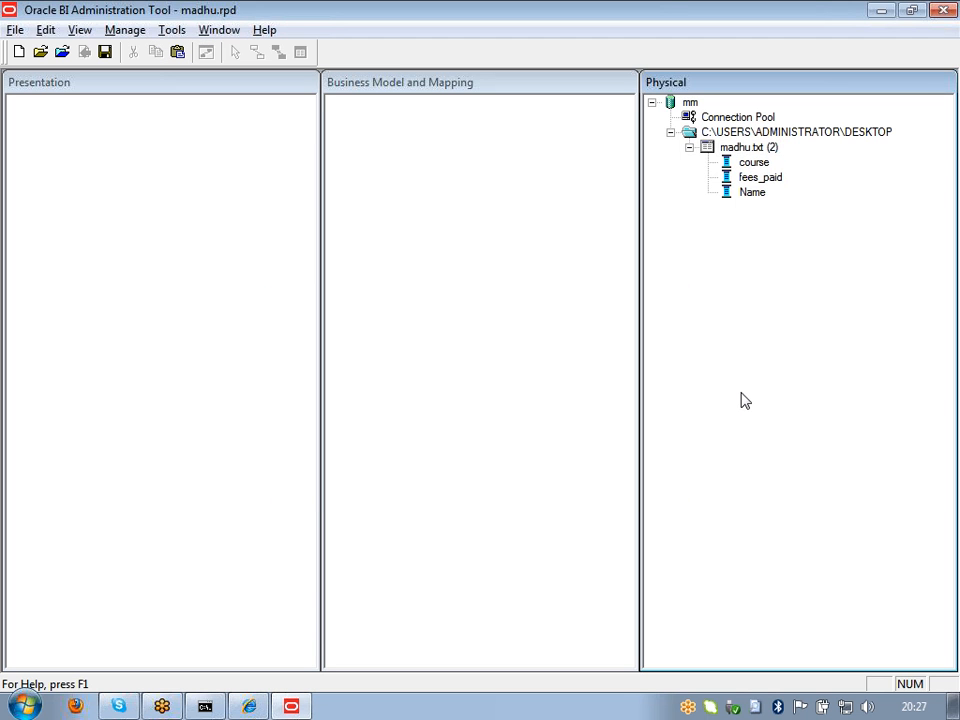
{"action": "left_click", "coordinate": [880, 12]}
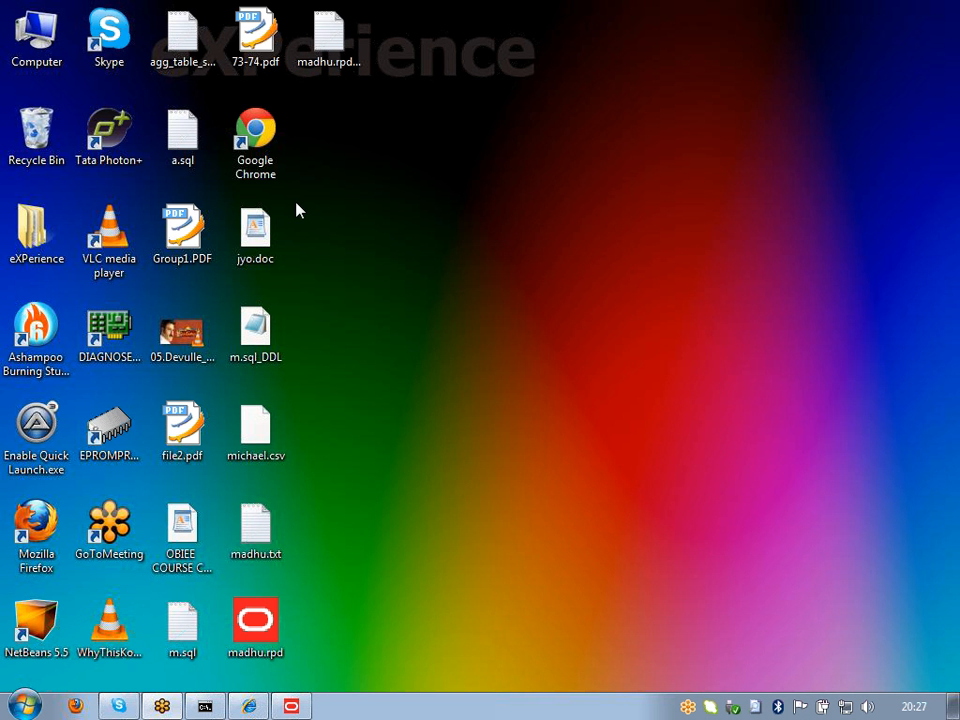
{"action": "left_click", "coordinate": [289, 707]}
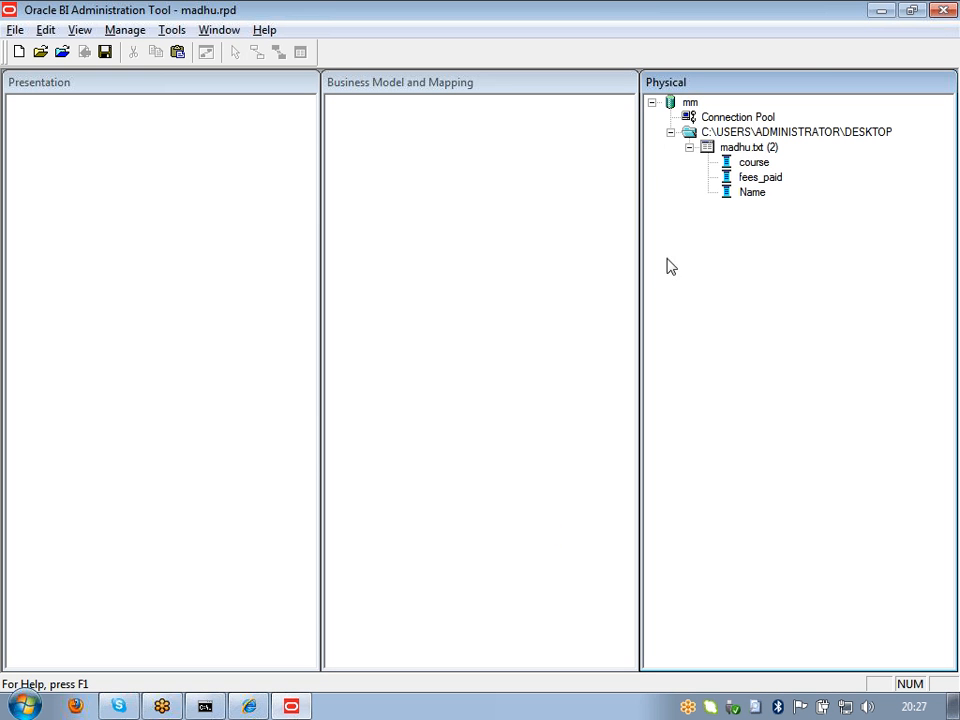
{"action": "left_click", "coordinate": [673, 108]}
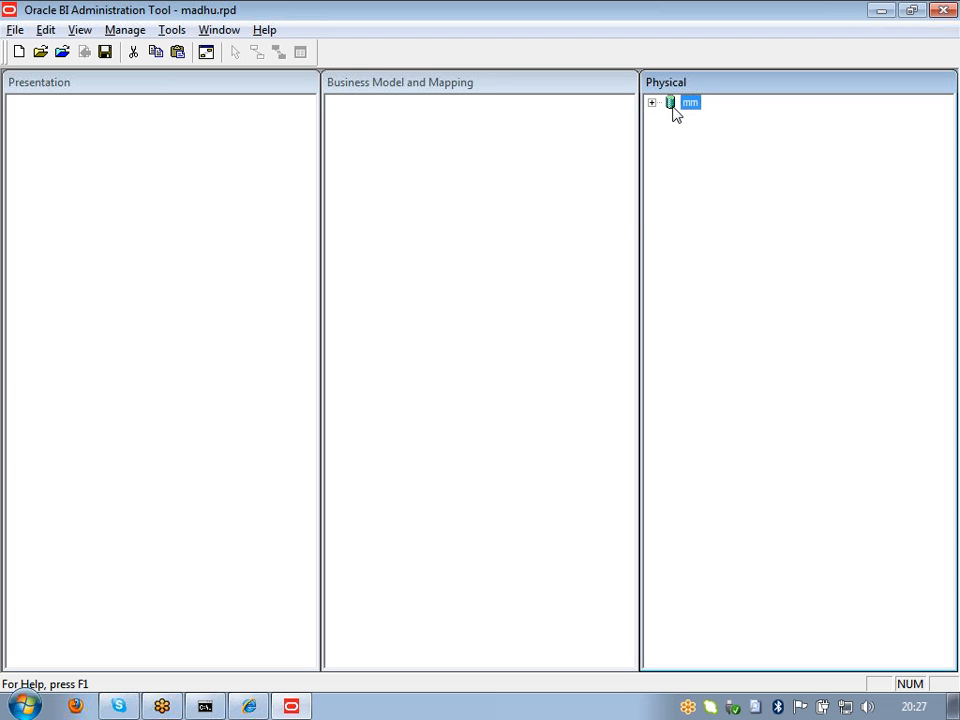
{"action": "left_click", "coordinate": [672, 114]}
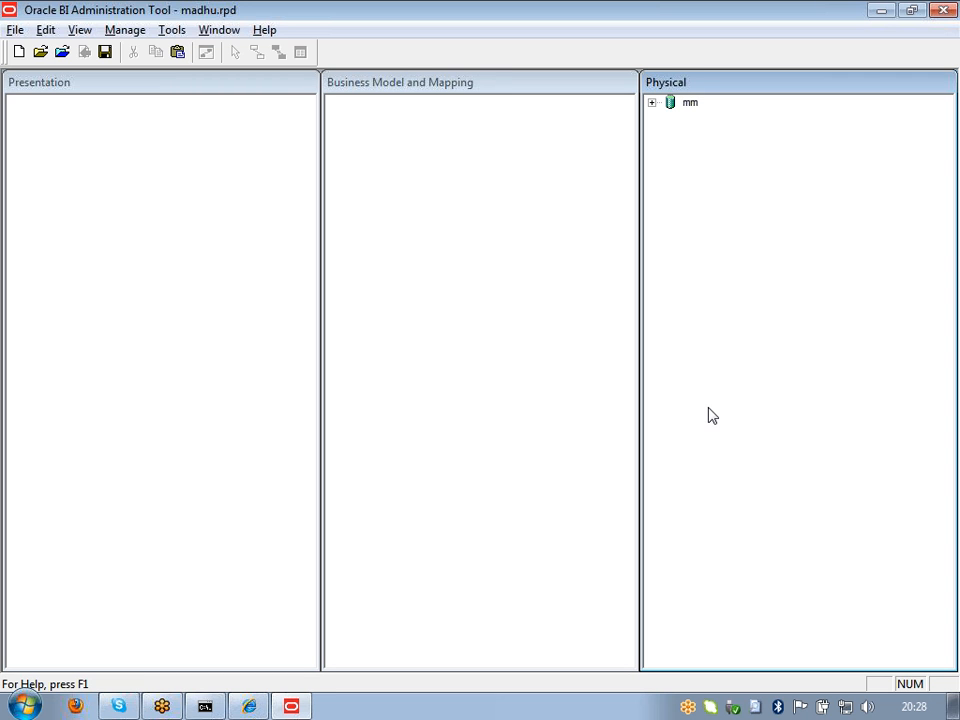
Step: Expand mm to show its connection pool and madhu.txt columns, then minimize the tool
{"action": "left_click", "coordinate": [652, 103]}
{"action": "left_click", "coordinate": [706, 119]}
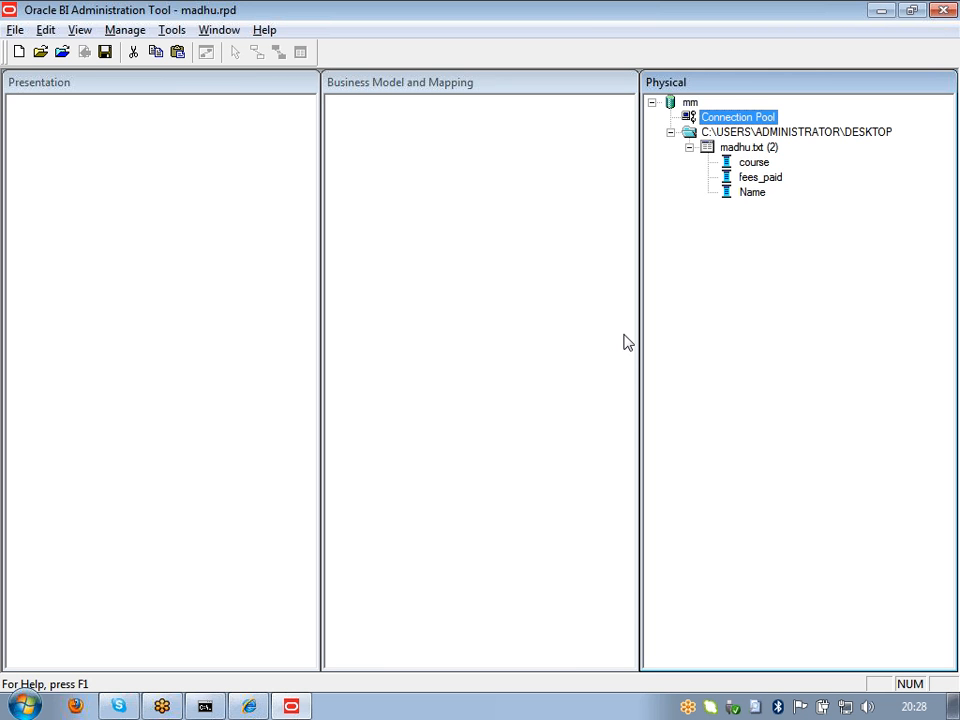
{"action": "left_click", "coordinate": [745, 263]}
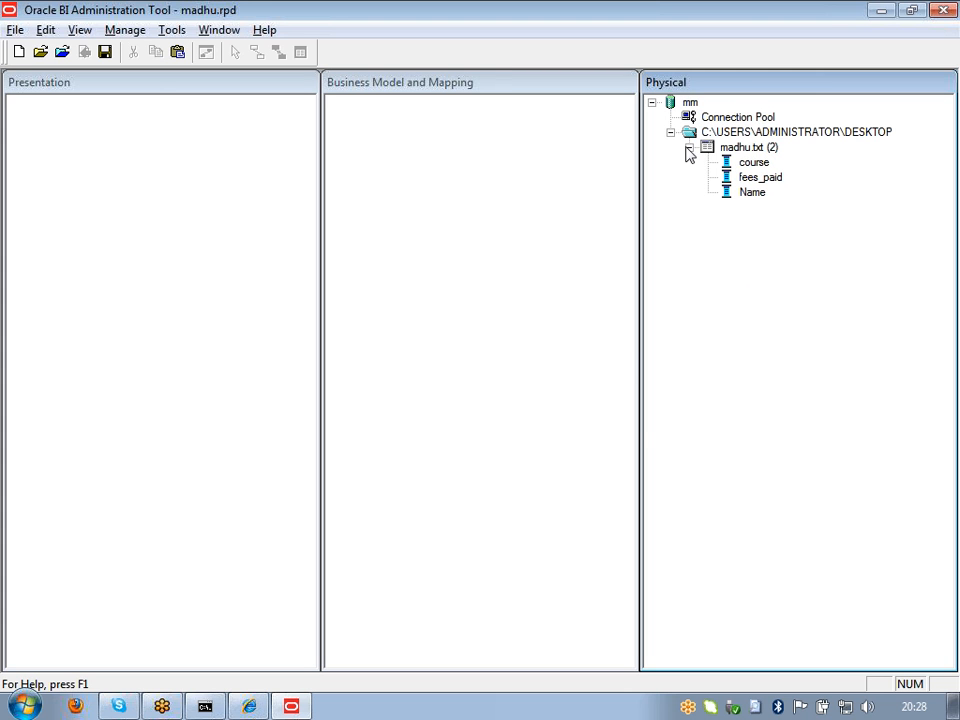
{"action": "left_click", "coordinate": [667, 104]}
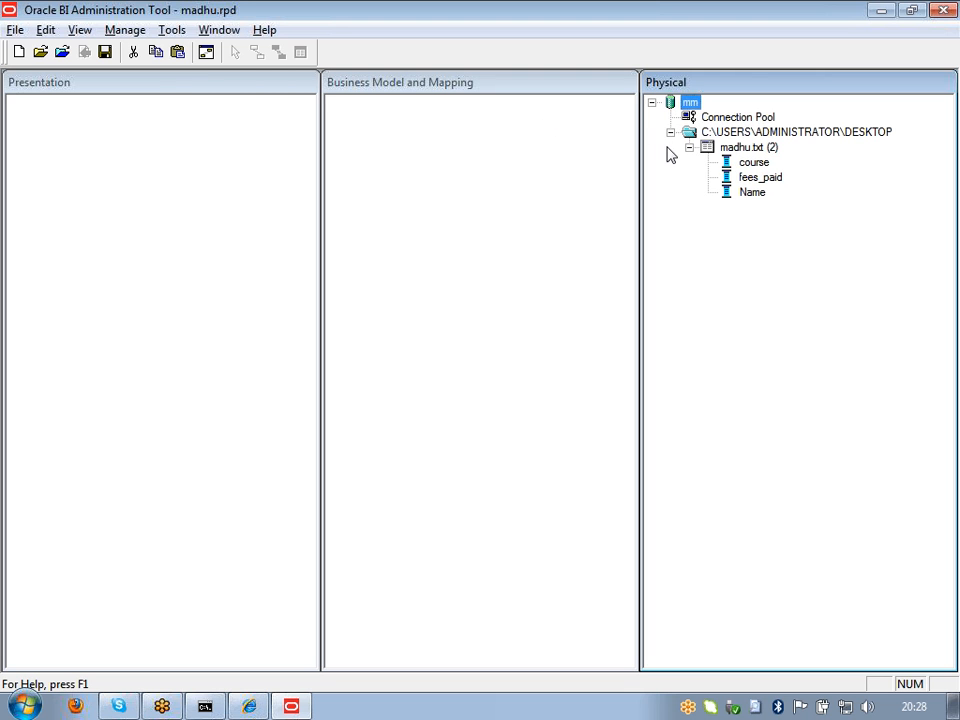
{"action": "left_click", "coordinate": [737, 119]}
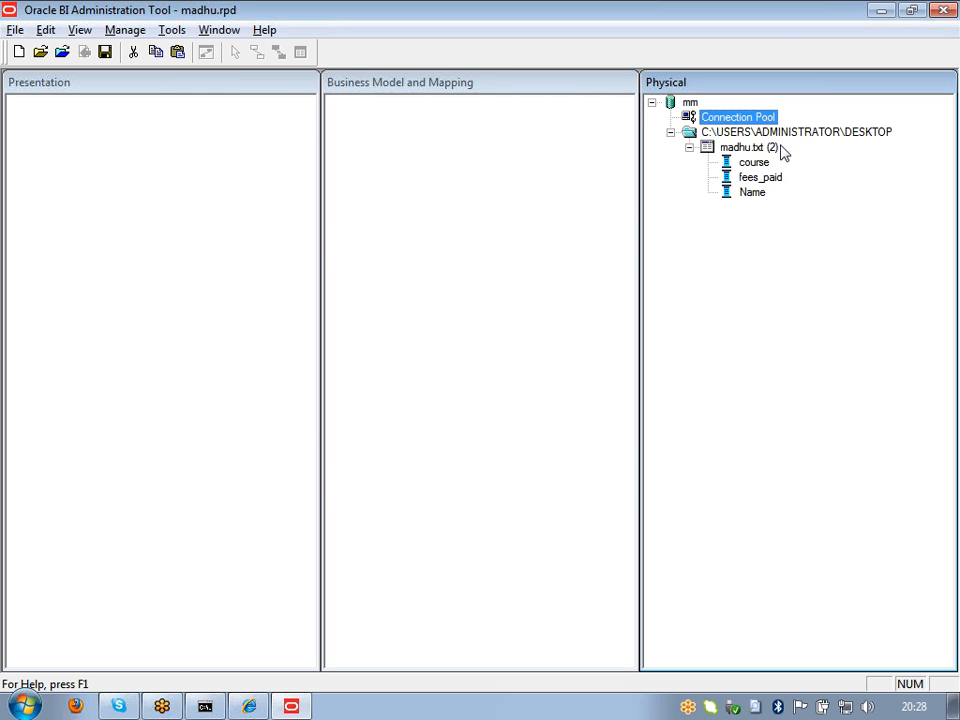
{"action": "mouse_move", "coordinate": [778, 156]}
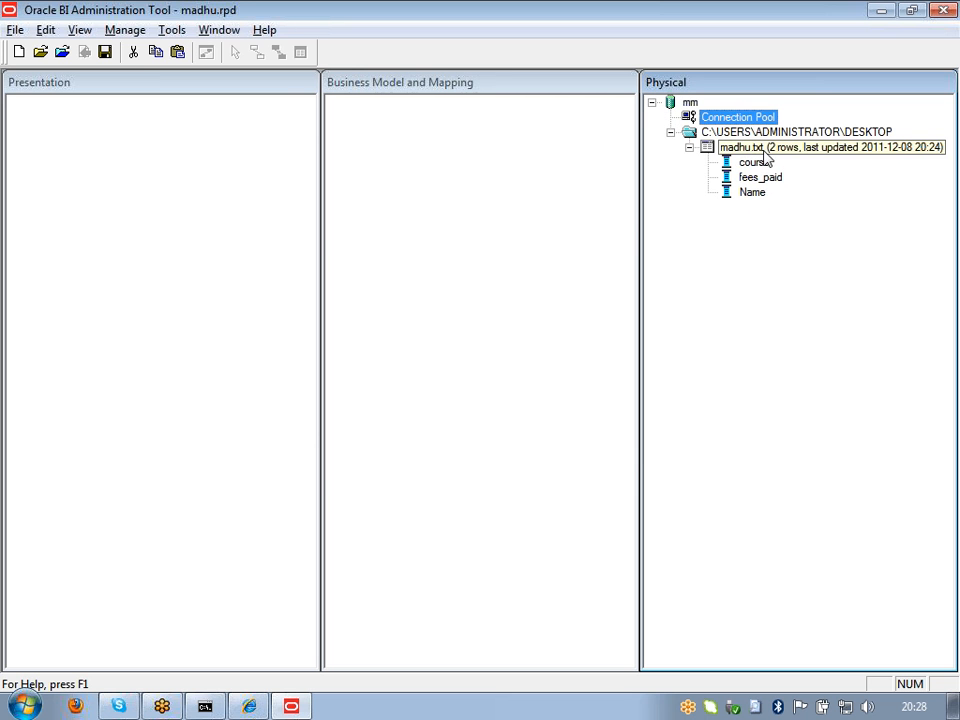
{"action": "left_click", "coordinate": [752, 300]}
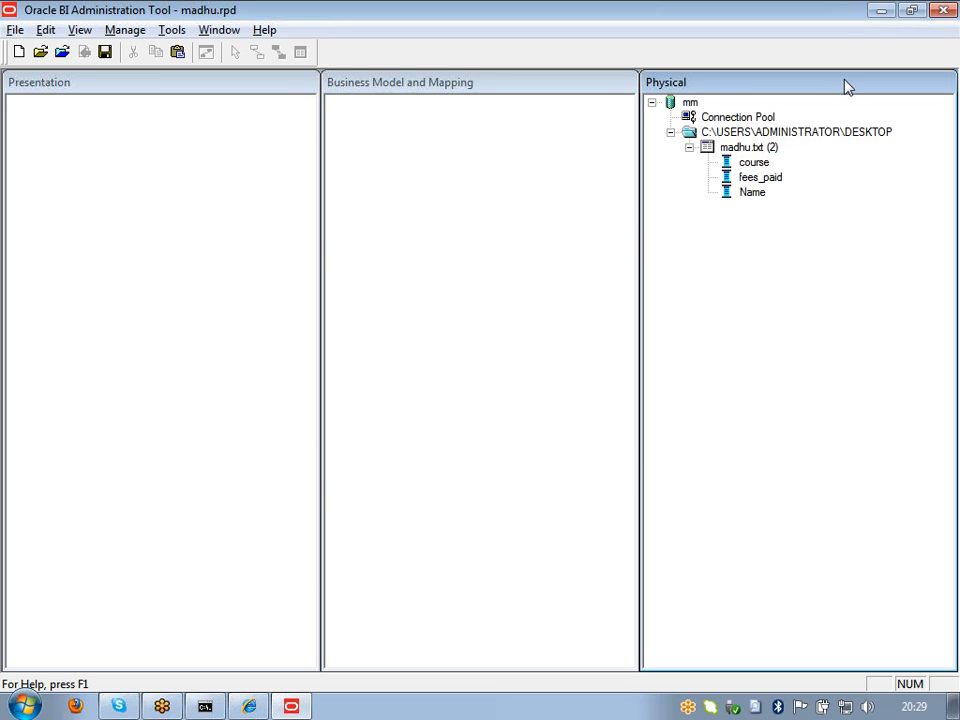
{"action": "left_click", "coordinate": [878, 12]}
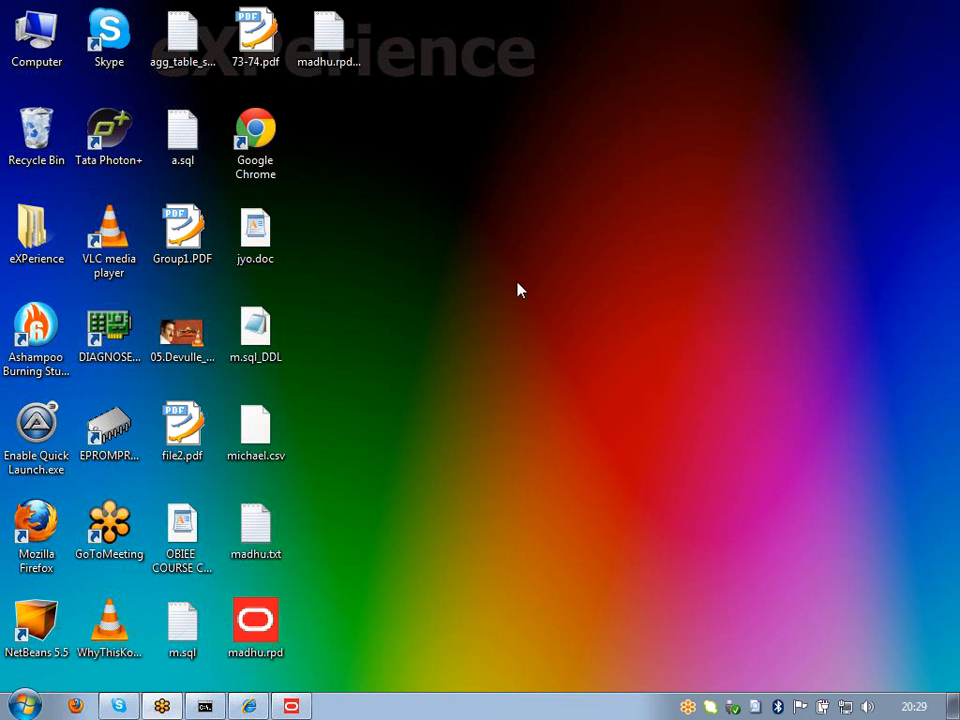
Step: Open the Start menu's All Programs list showing the Oracle Business Intelligence folder
{"action": "left_click", "coordinate": [33, 705]}
{"action": "left_click", "coordinate": [482, 479]}
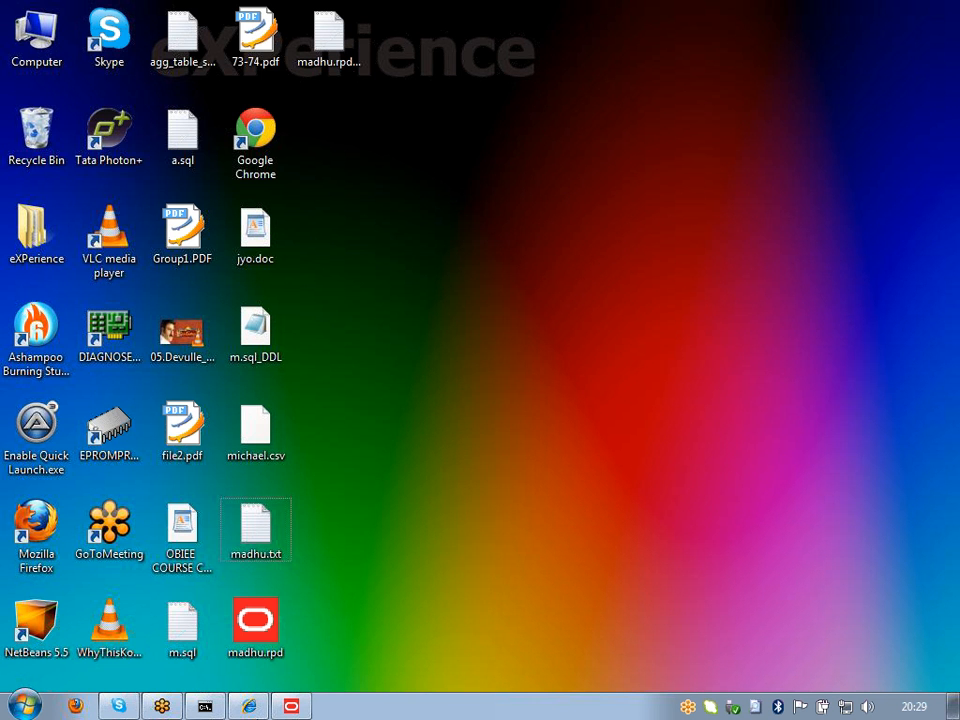
{"action": "left_click", "coordinate": [14, 708]}
{"action": "left_click", "coordinate": [42, 627]}
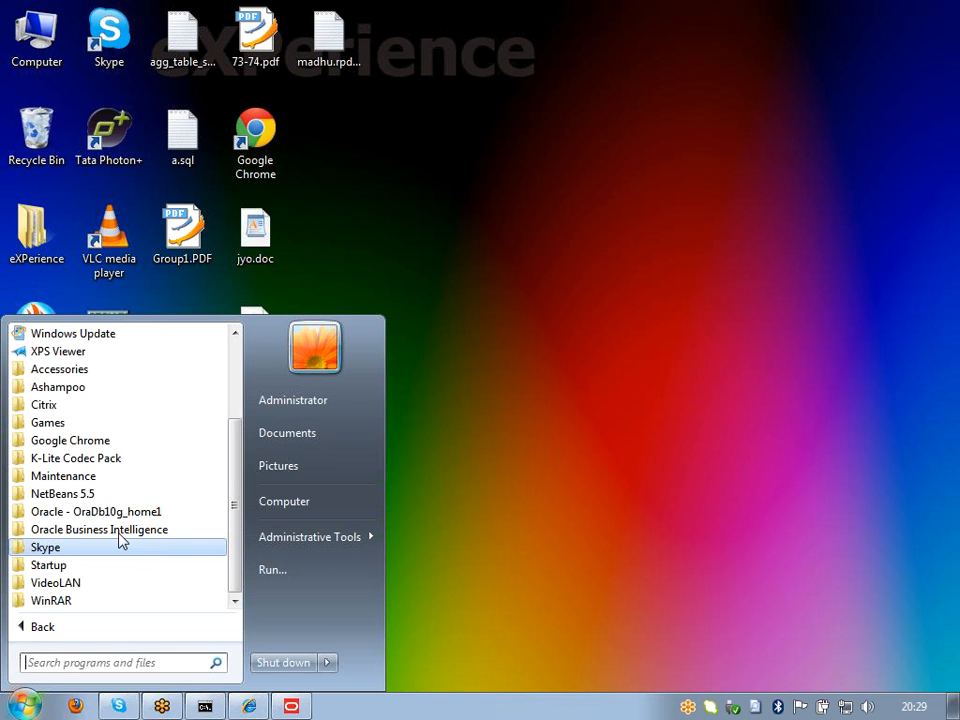
Step: Launch SQL Plus and log in as SH with the schema password and host string orcl
{"action": "left_click", "coordinate": [126, 512]}
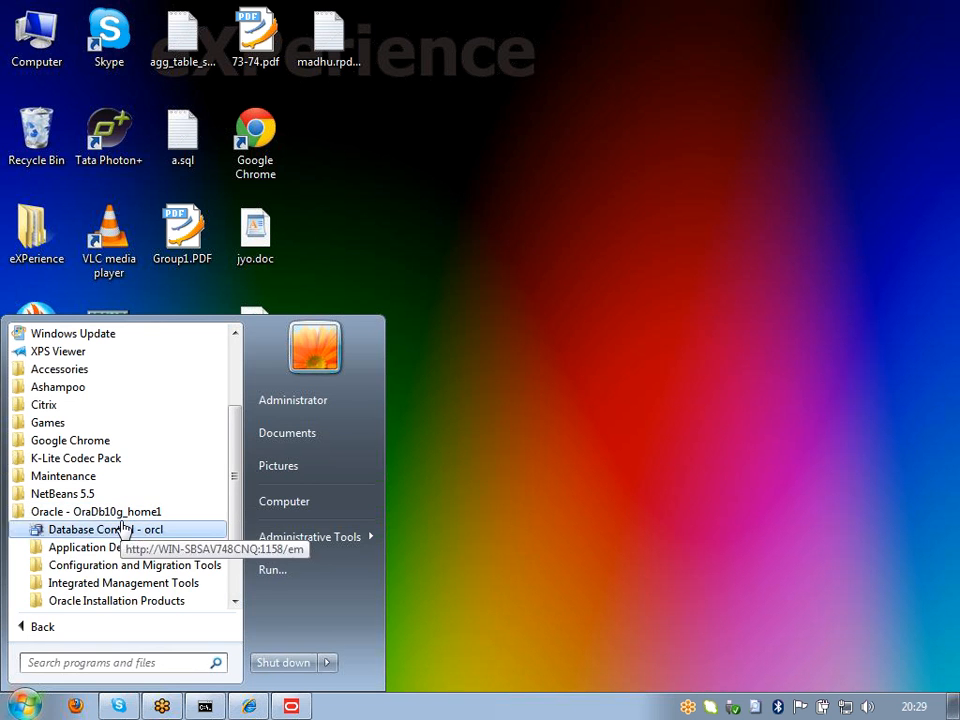
{"action": "left_click", "coordinate": [120, 547]}
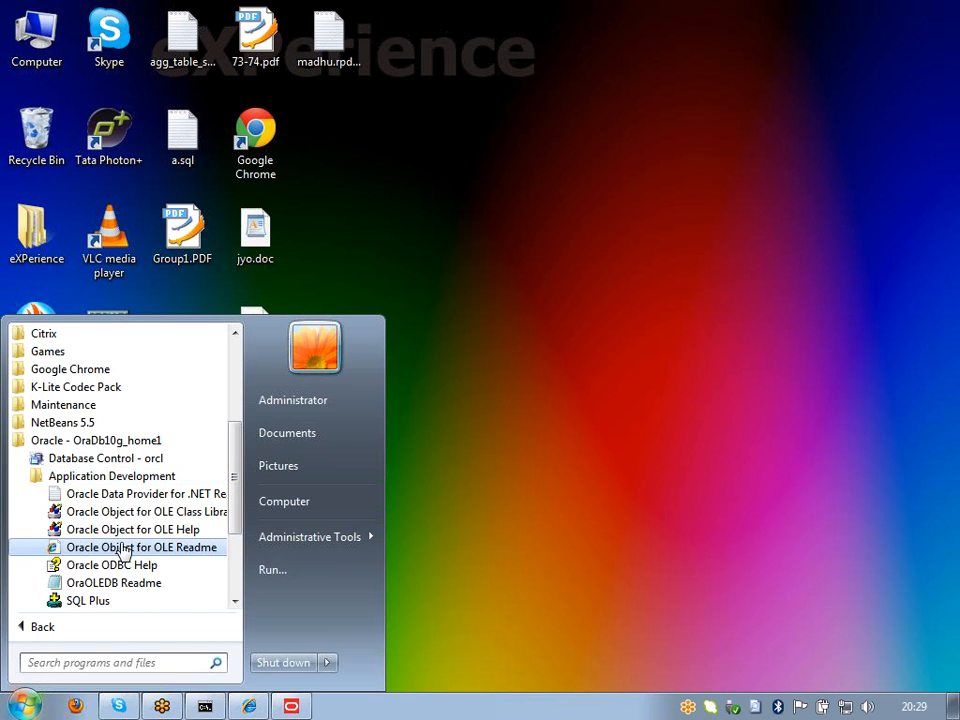
{"action": "left_click", "coordinate": [88, 602]}
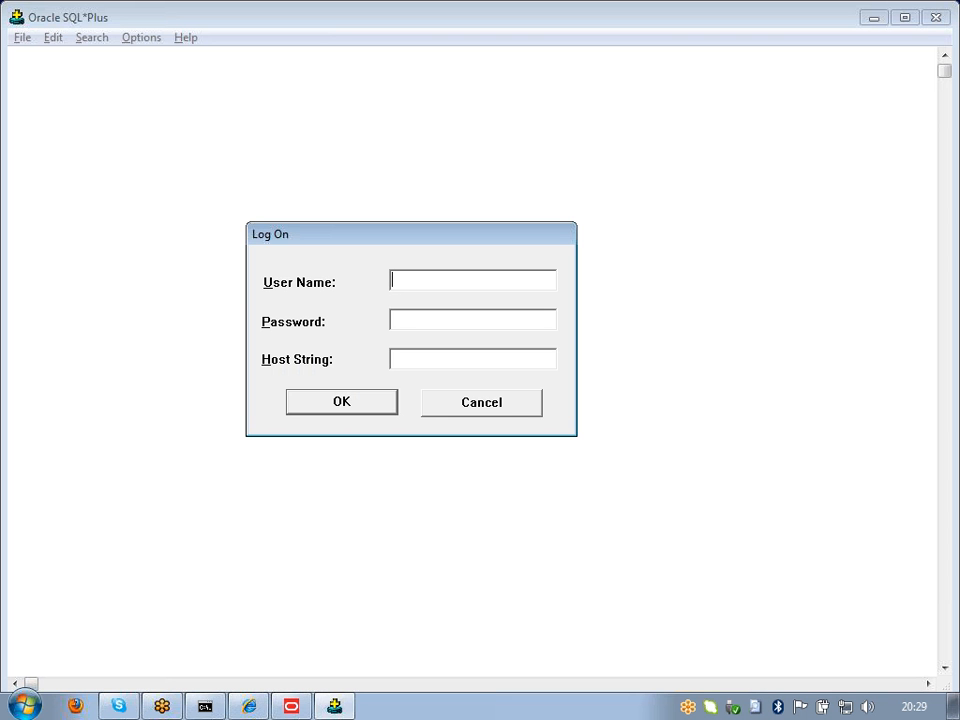
{"action": "type", "text": "SH"}
{"action": "type", "text": "sh"}
{"action": "key", "text": "Tab"}
{"action": "type", "text": "orcl"}
{"action": "left_click", "coordinate": [382, 413]}
Step: Highlight the database version and OLAP/Data Mining text, then minimize SQL*Plus
{"action": "left_click_drag", "start_coordinate": [46, 155], "coordinate": [457, 163]}
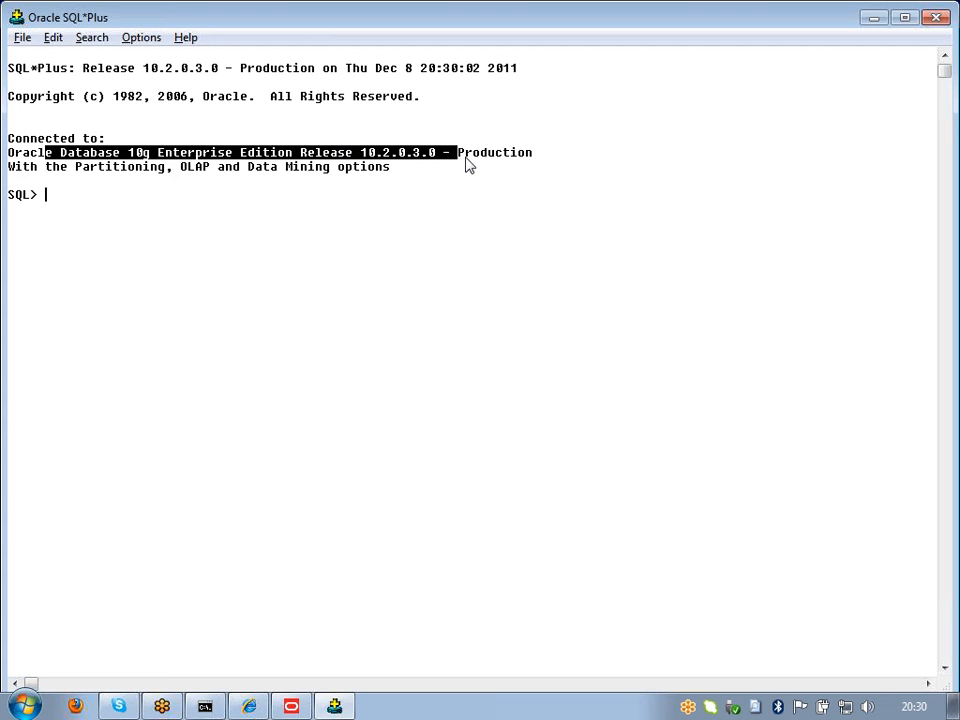
{"action": "left_click", "coordinate": [465, 165]}
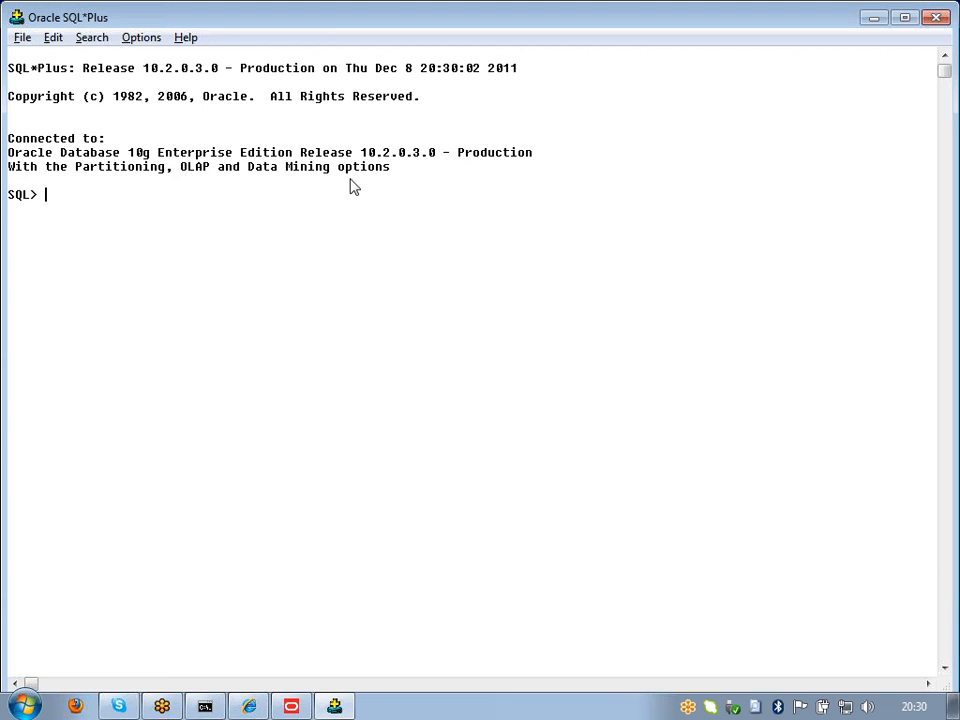
{"action": "left_click_drag", "start_coordinate": [184, 170], "coordinate": [420, 176]}
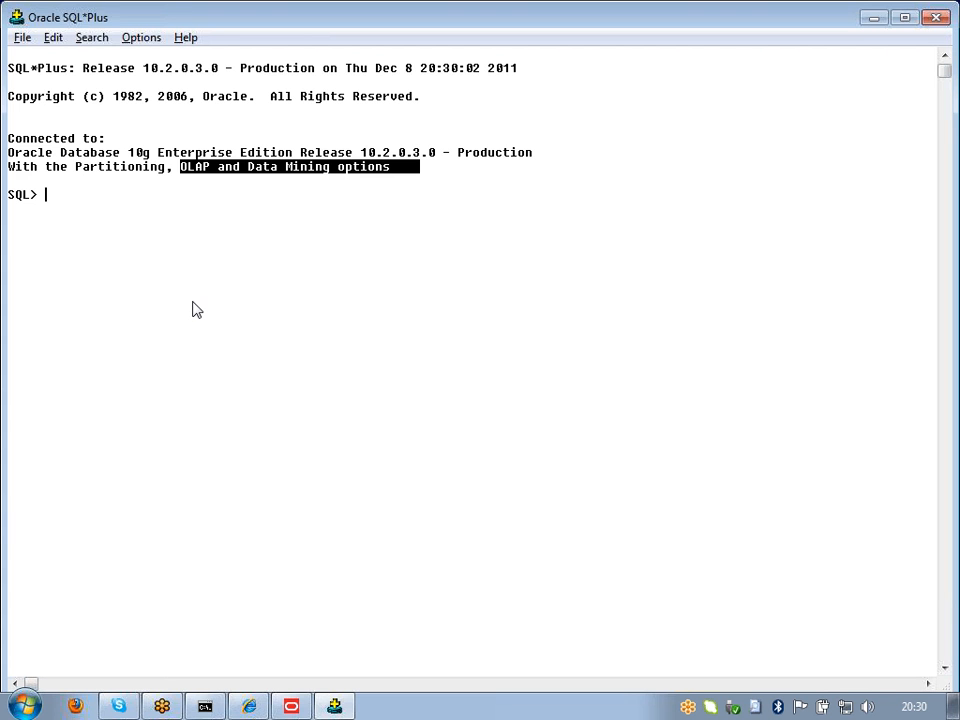
{"action": "left_click", "coordinate": [870, 20]}
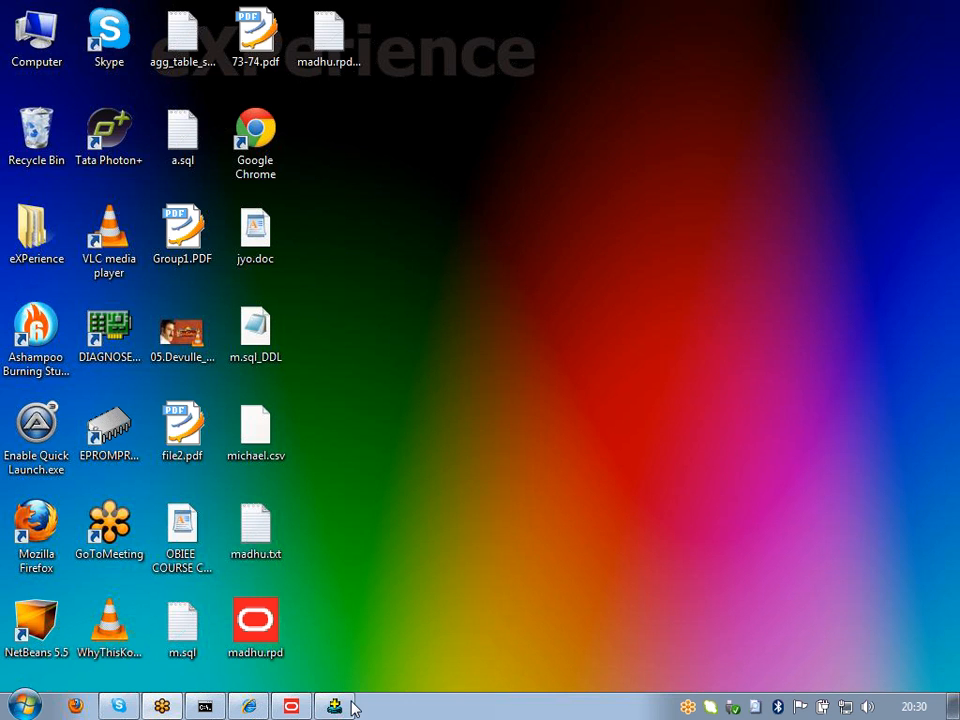
Step: Restore SQL*Plus and run exit to disconnect and close it
{"action": "left_click", "coordinate": [348, 710]}
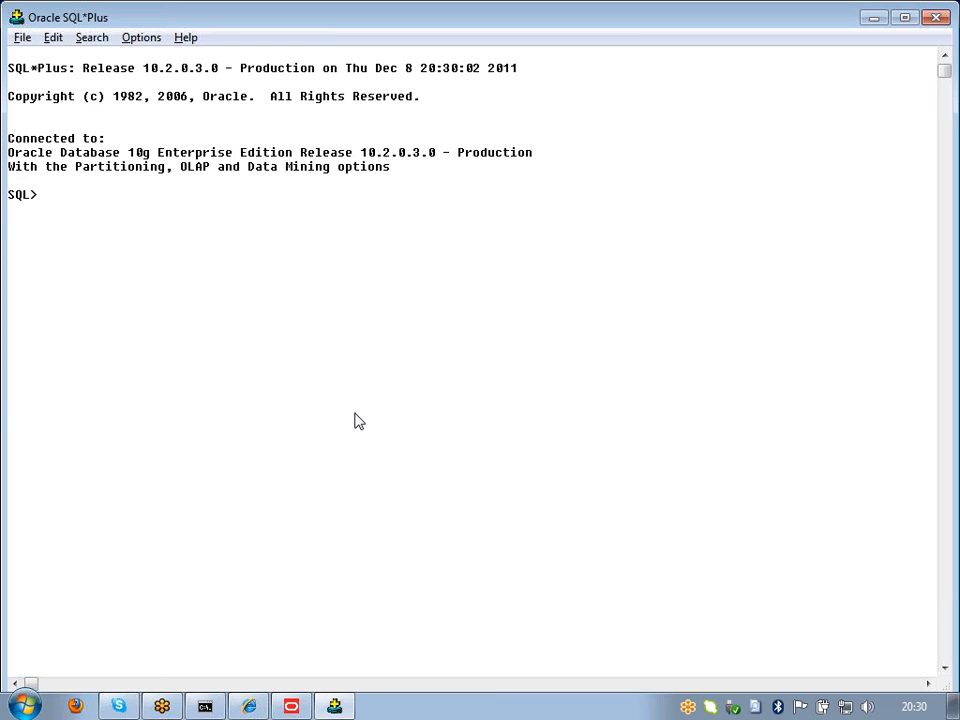
{"action": "type", "text": "exit"}
{"action": "key", "text": "Return"}
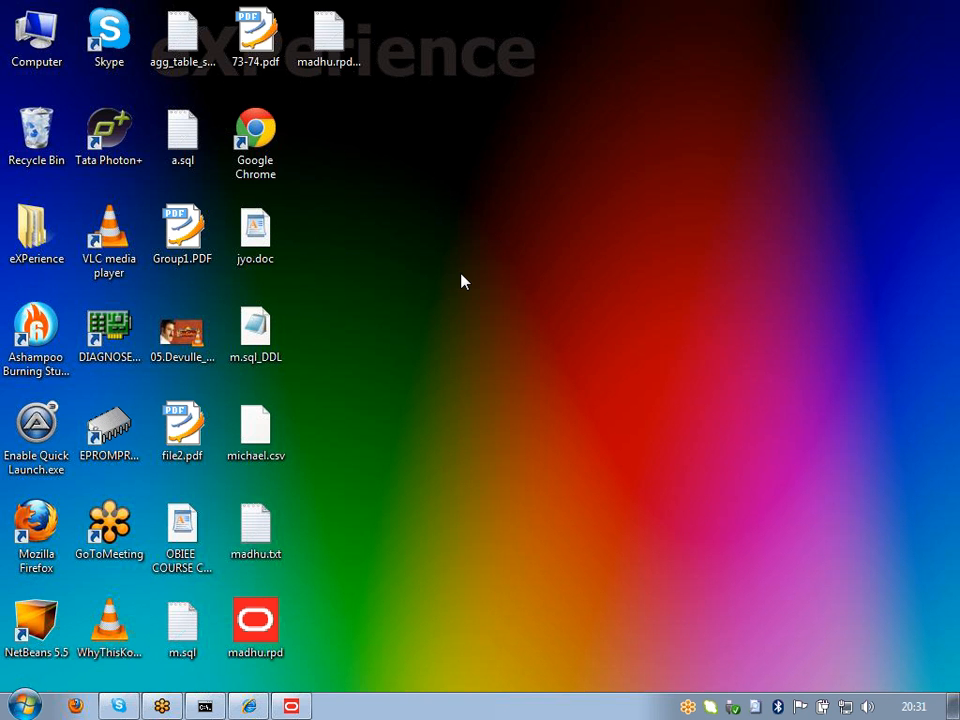
Step: Open the ODBC Data Source Administrator from Administrative Tools and cancel a new System DSN
{"action": "left_click", "coordinate": [24, 706]}
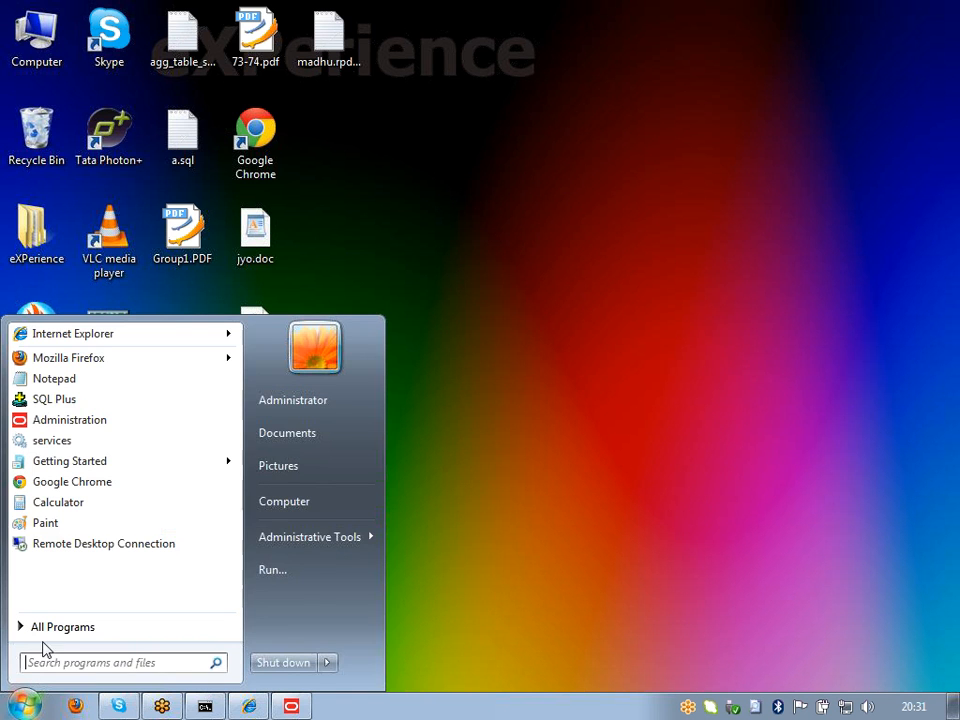
{"action": "left_click", "coordinate": [327, 537]}
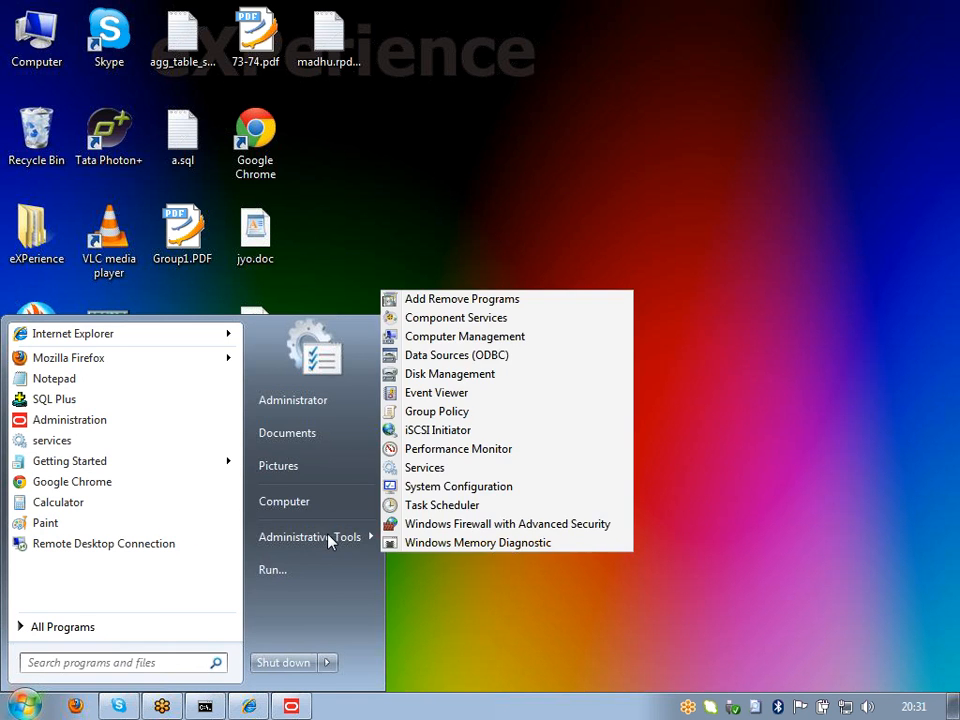
{"action": "left_click", "coordinate": [508, 362]}
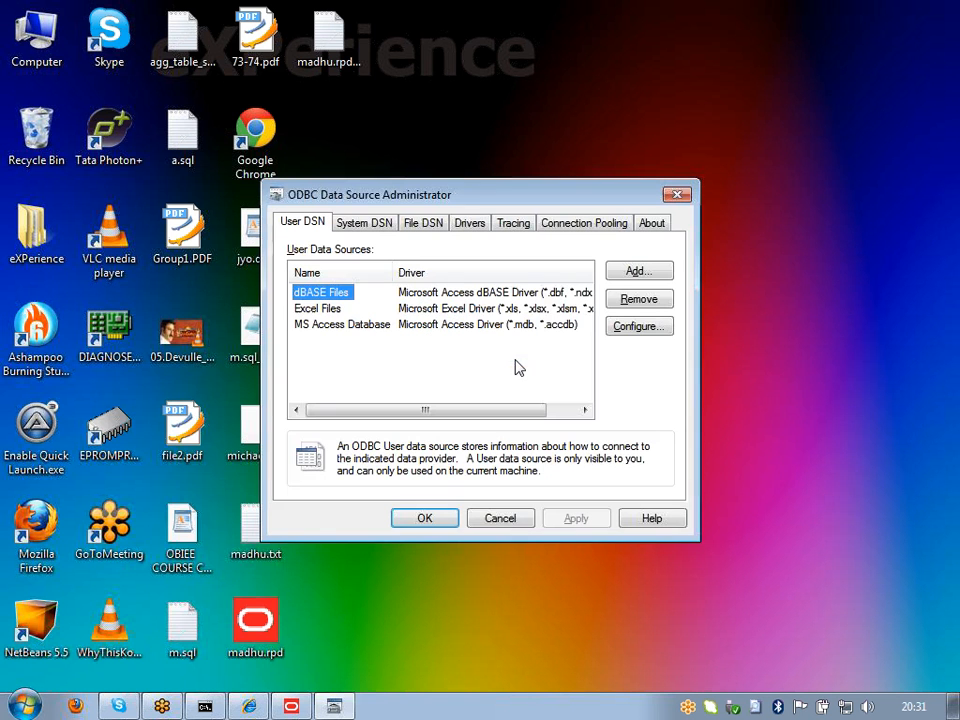
{"action": "left_click", "coordinate": [381, 227]}
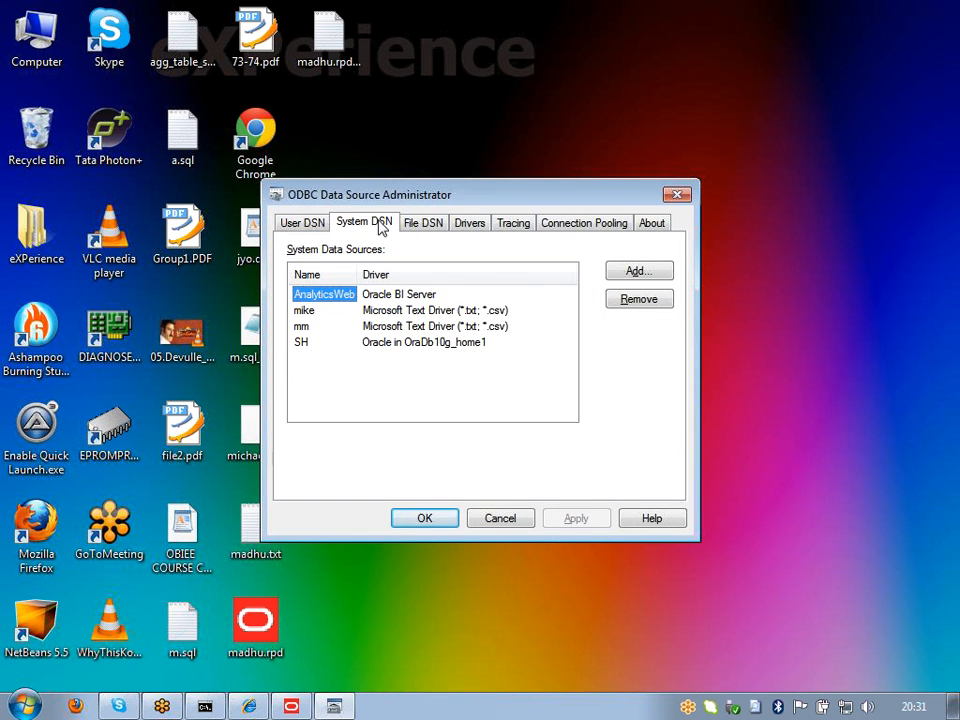
{"action": "left_click", "coordinate": [621, 271]}
{"action": "left_click_drag", "start_coordinate": [667, 292], "coordinate": [673, 399]}
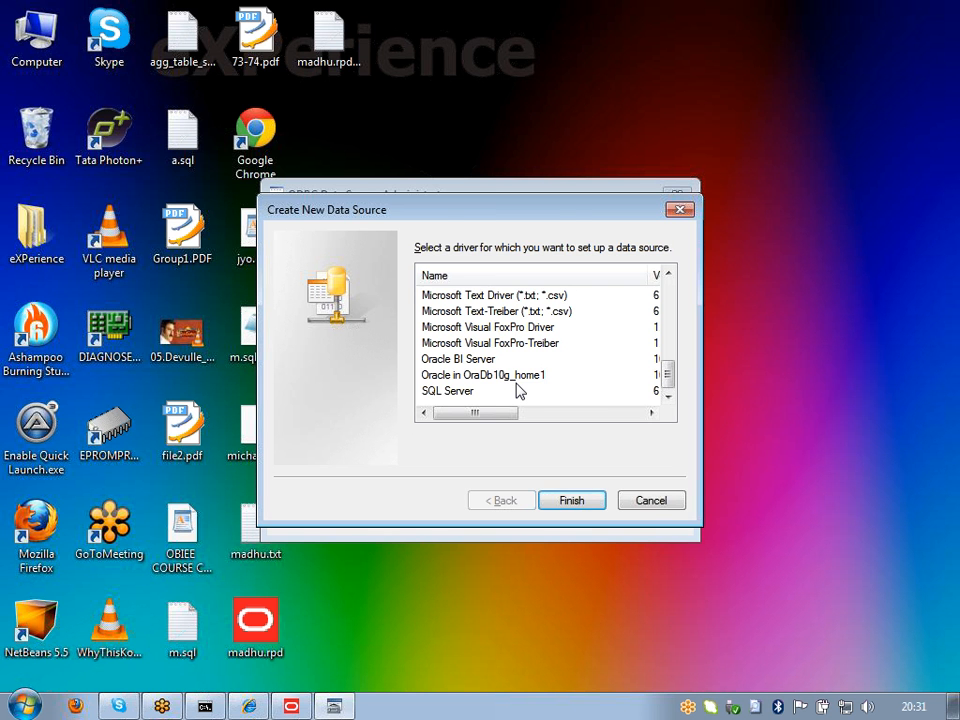
{"action": "left_click", "coordinate": [648, 505]}
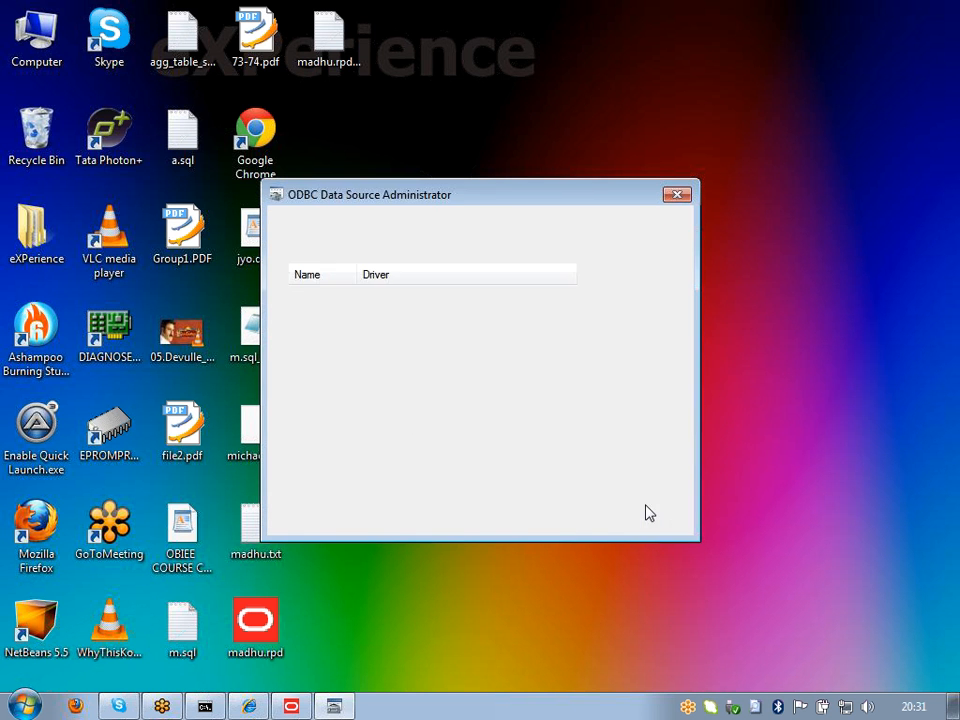
Step: Cancel a new User DSN, then return to the System DSN list (AnalyticsWeb, mike, mm, SH)
{"action": "left_click", "coordinate": [292, 225]}
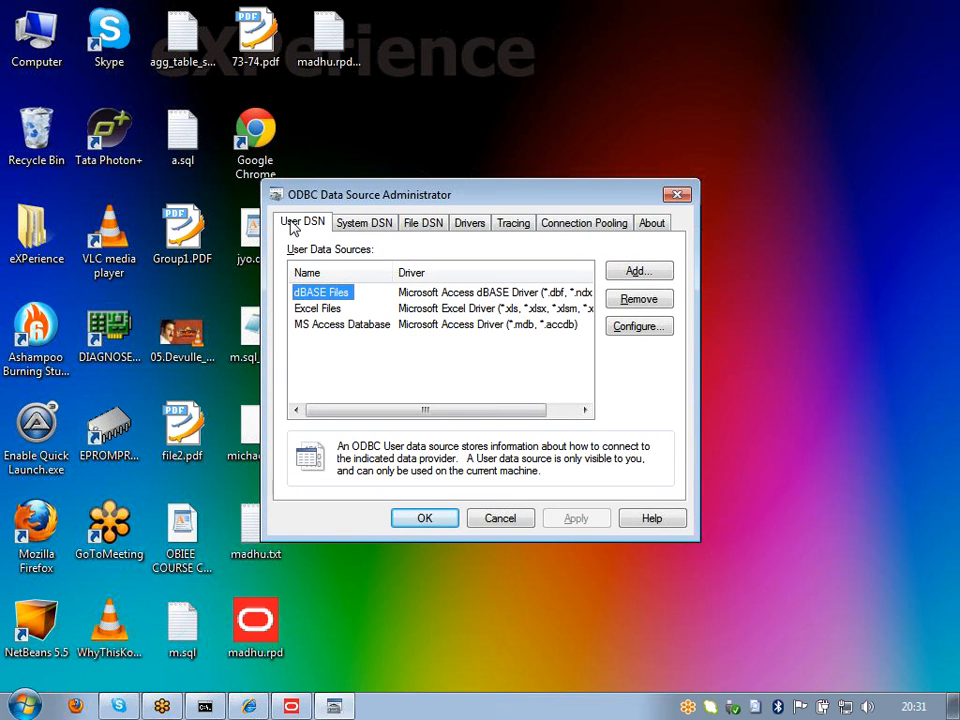
{"action": "left_click", "coordinate": [615, 270]}
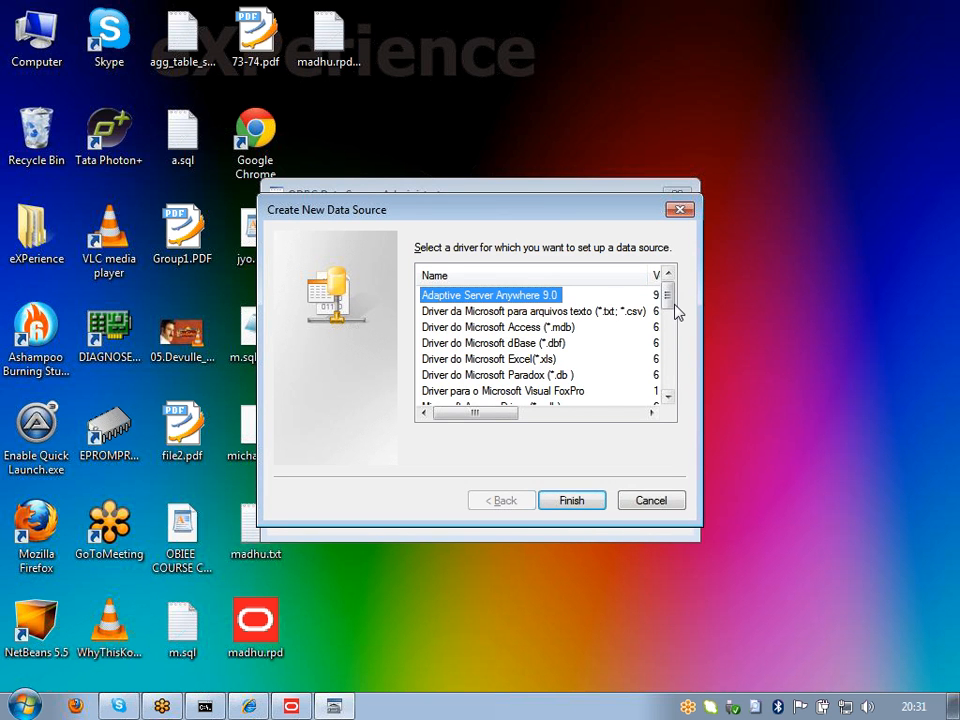
{"action": "left_click_drag", "start_coordinate": [668, 305], "coordinate": [671, 429]}
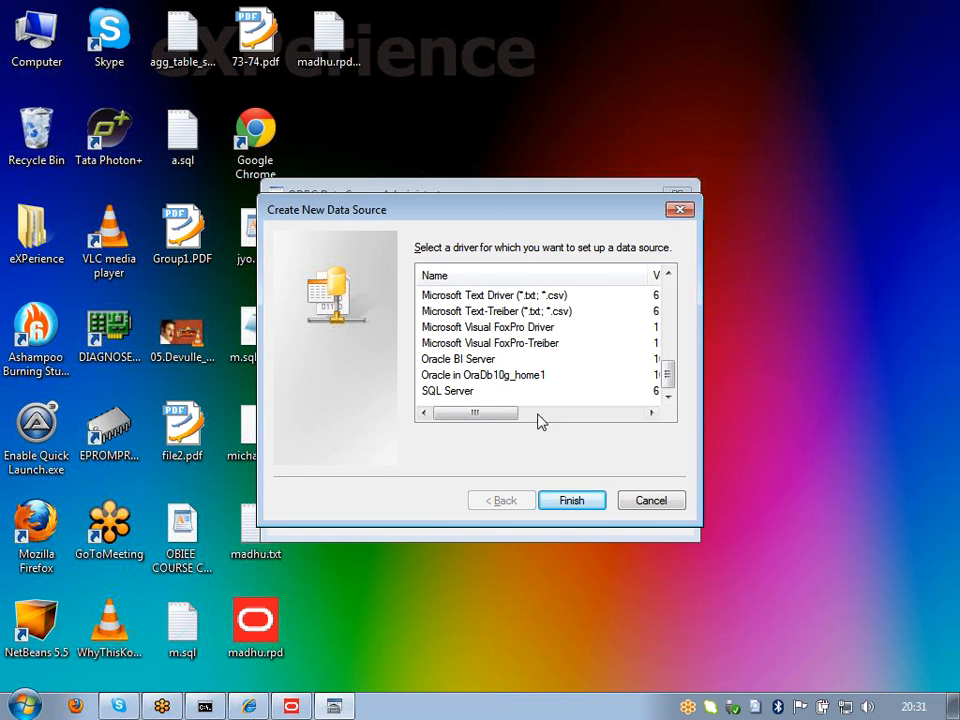
{"action": "left_click", "coordinate": [650, 502]}
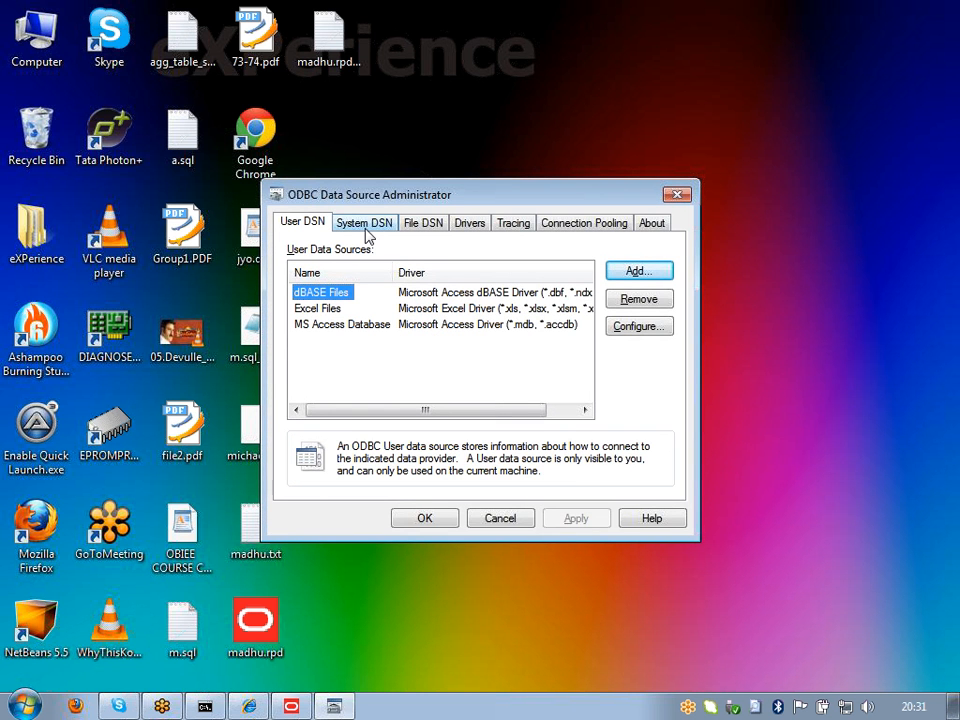
{"action": "left_click", "coordinate": [316, 230]}
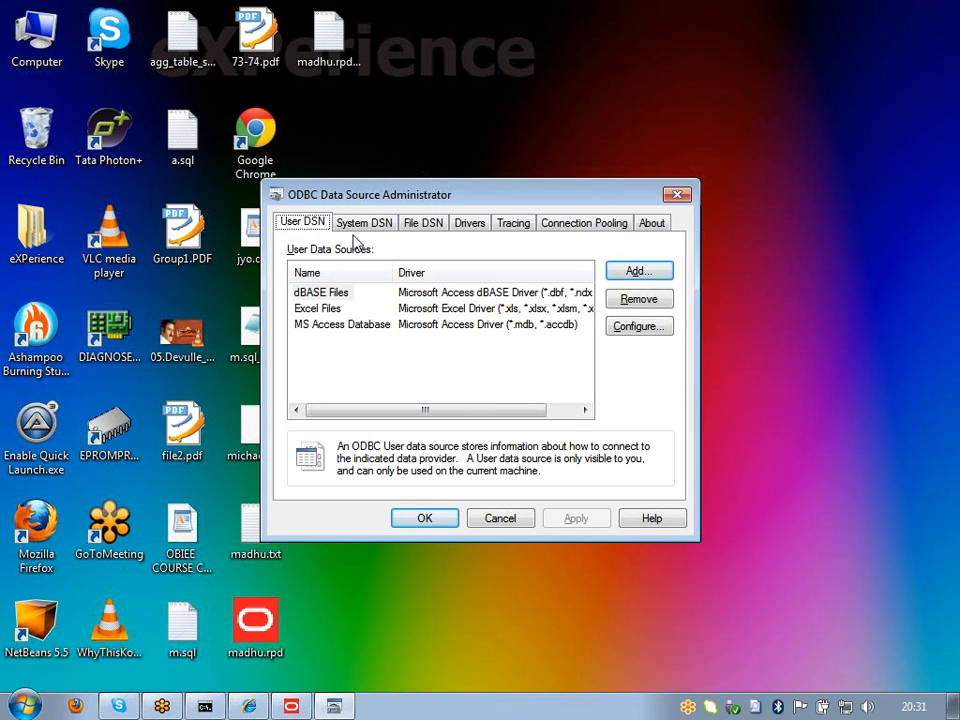
{"action": "left_click", "coordinate": [359, 233]}
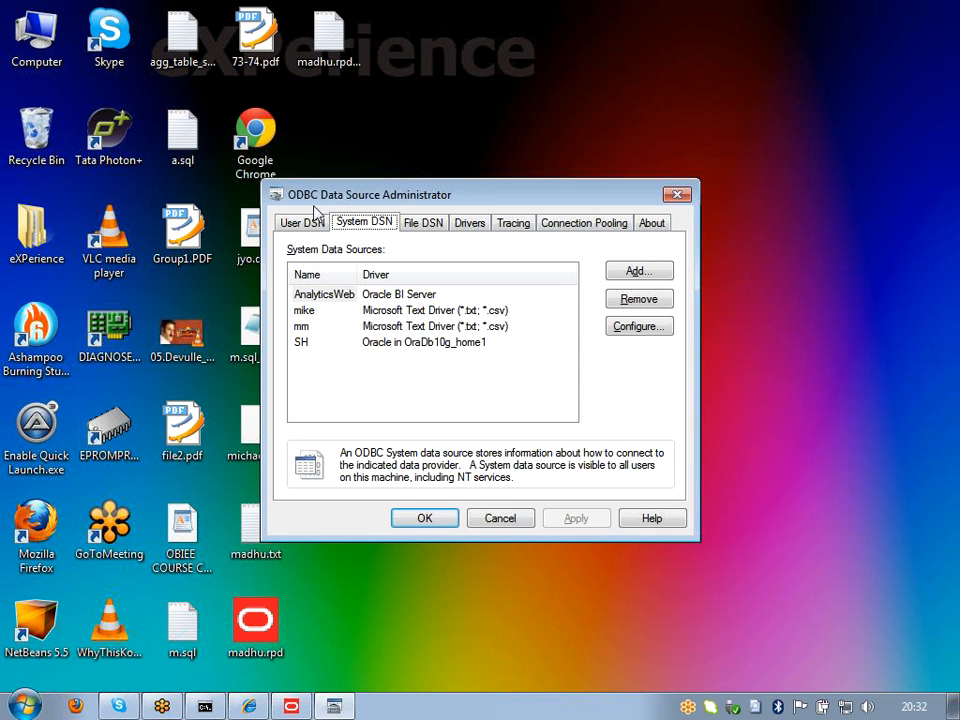
{"action": "left_click", "coordinate": [311, 226]}
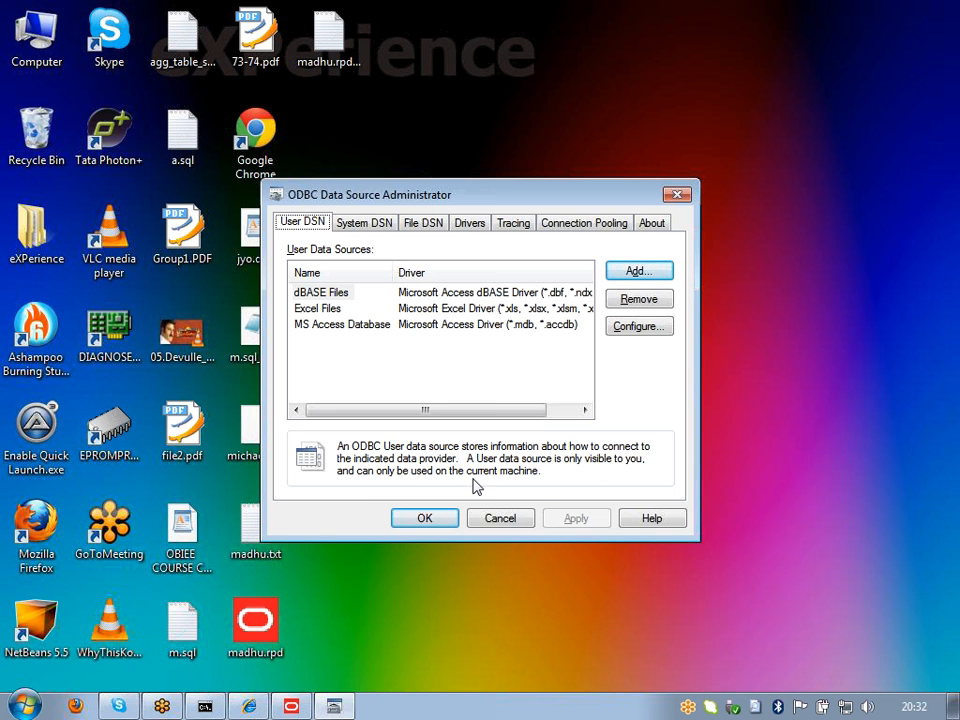
{"action": "left_click", "coordinate": [378, 235]}
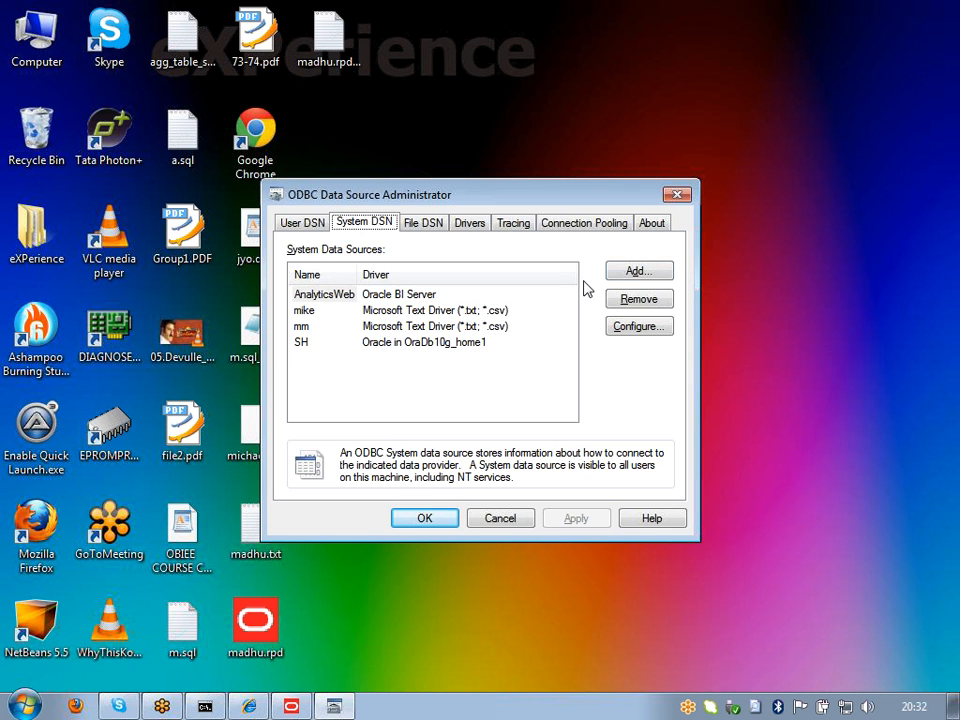
Step: Add a data source using the Oracle in OraDb10g_home1 driver and dismiss the SQORAS32 warning
{"action": "left_click", "coordinate": [650, 272]}
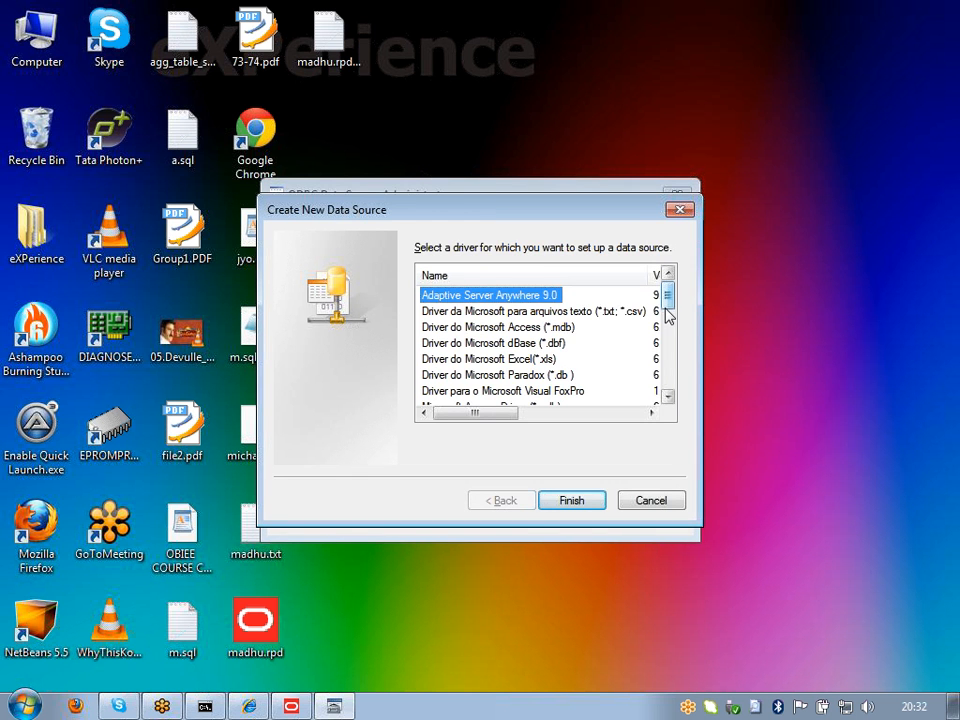
{"action": "left_click_drag", "start_coordinate": [665, 310], "coordinate": [671, 418]}
{"action": "left_click", "coordinate": [497, 376]}
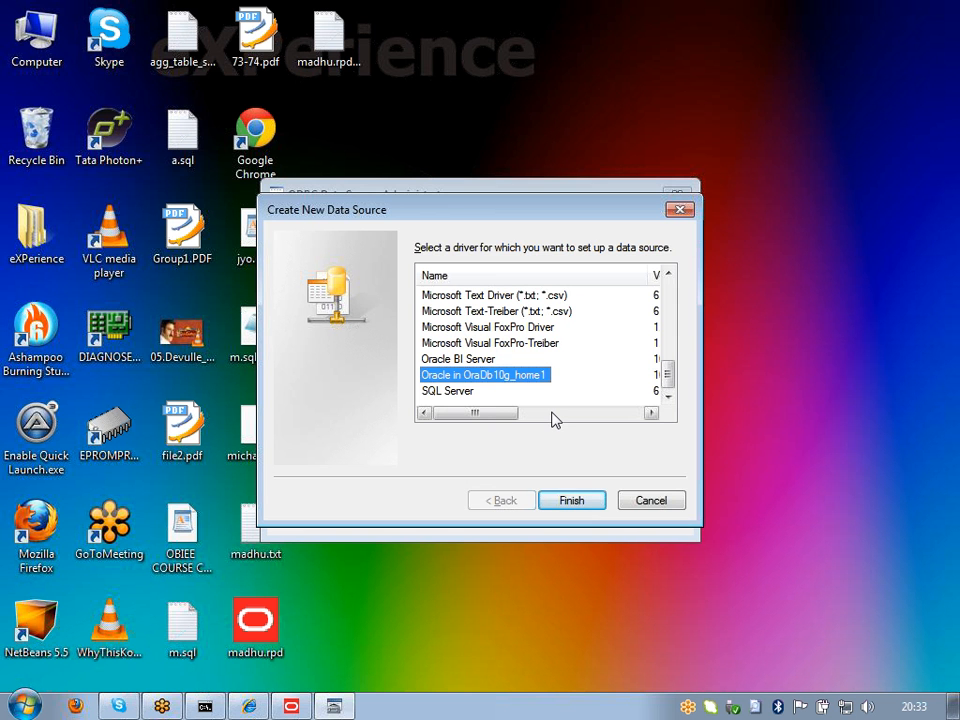
{"action": "left_click", "coordinate": [561, 502]}
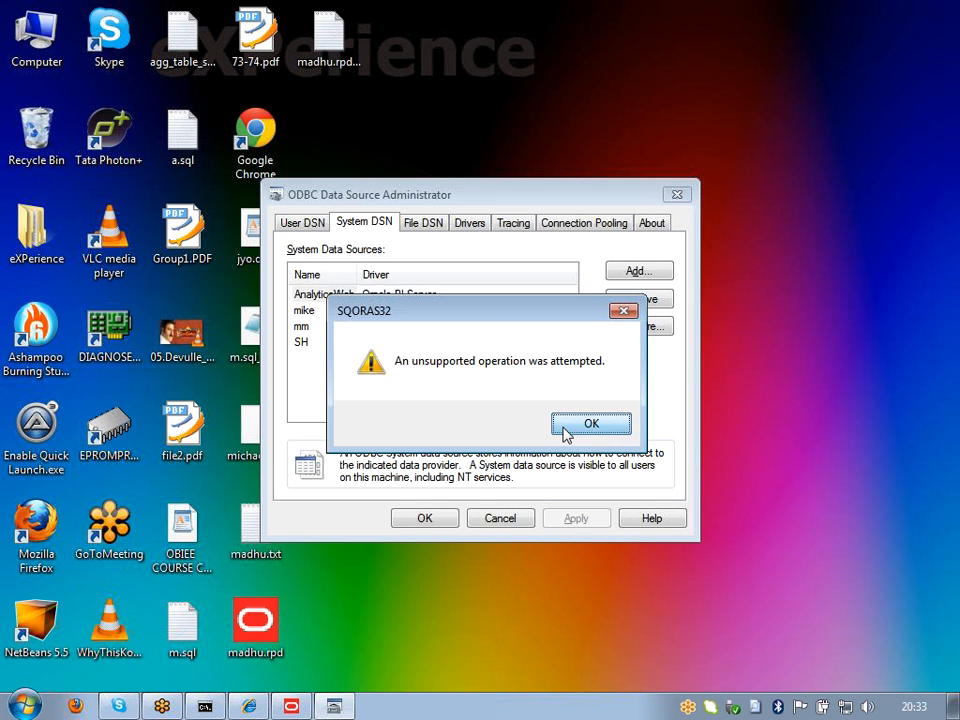
{"action": "left_click", "coordinate": [590, 424]}
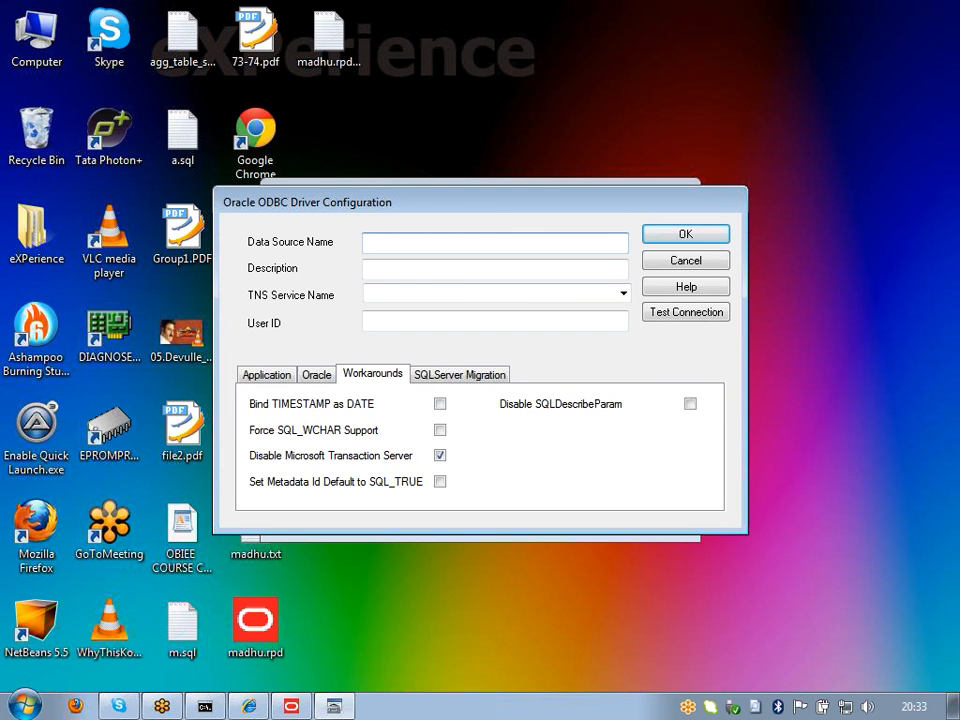
Step: Enter data source name SH, TNS service name ORCL and user ID SH
{"action": "type", "text": "SH"}
{"action": "left_click", "coordinate": [622, 293]}
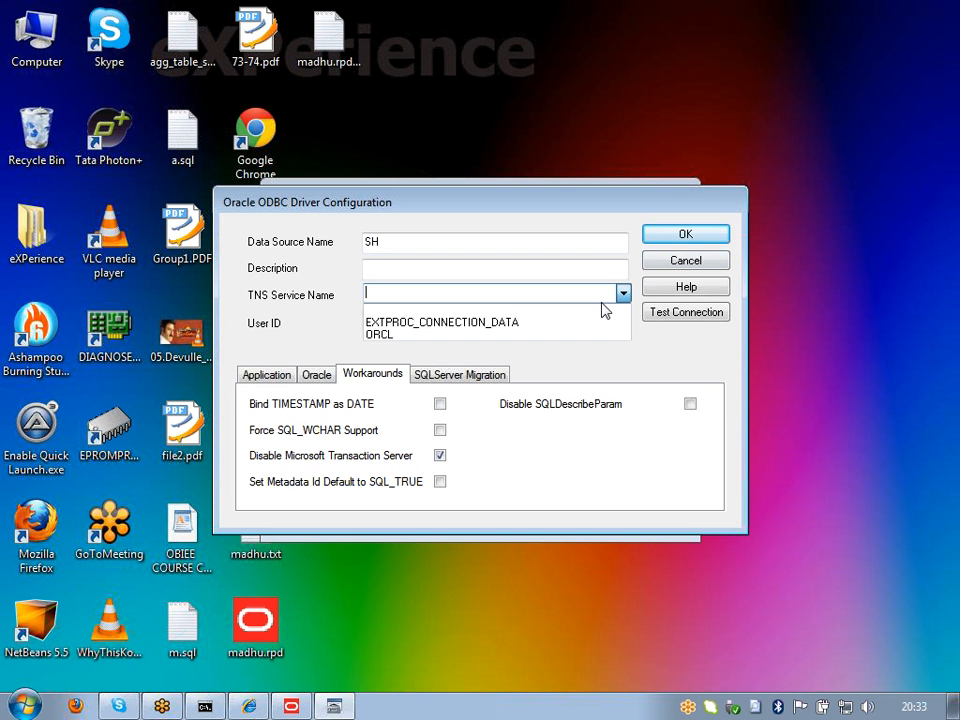
{"action": "left_click", "coordinate": [380, 334]}
{"action": "left_click", "coordinate": [400, 321]}
{"action": "double_click", "coordinate": [380, 293]}
{"action": "left_click", "coordinate": [420, 321]}
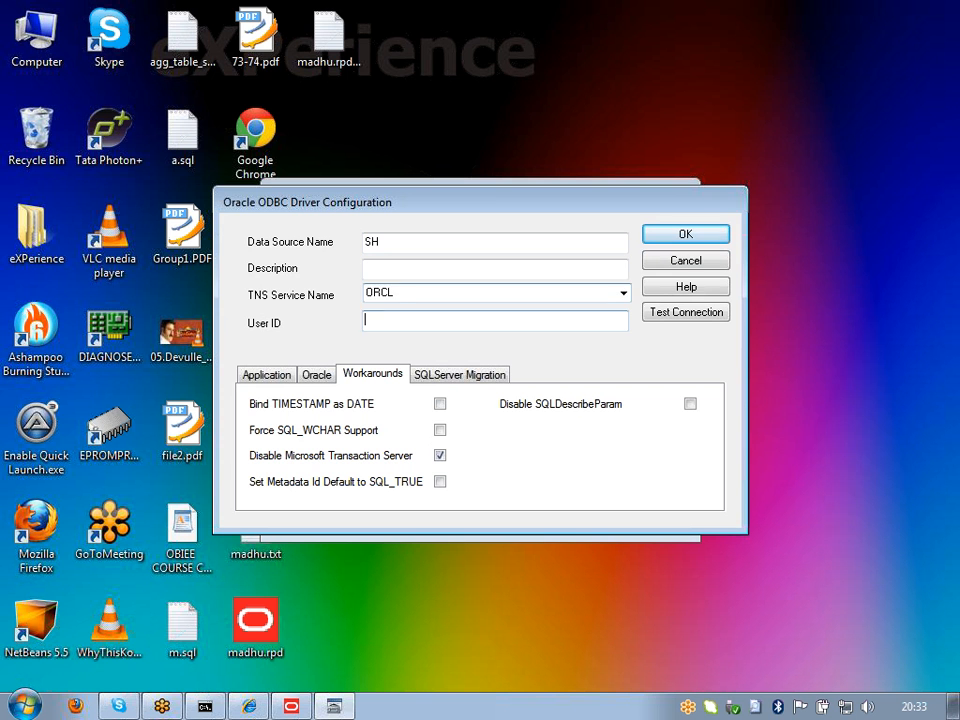
{"action": "type", "text": "SH"}
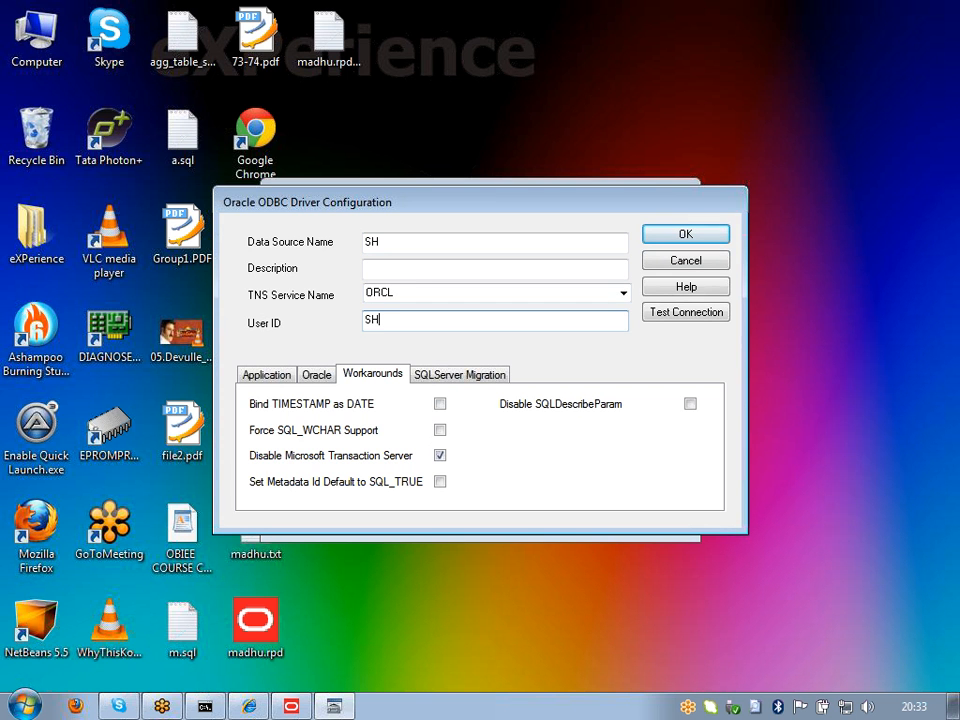
Step: Test the connection with the schema password, then save the data source and dismiss the warning
{"action": "left_click", "coordinate": [696, 321]}
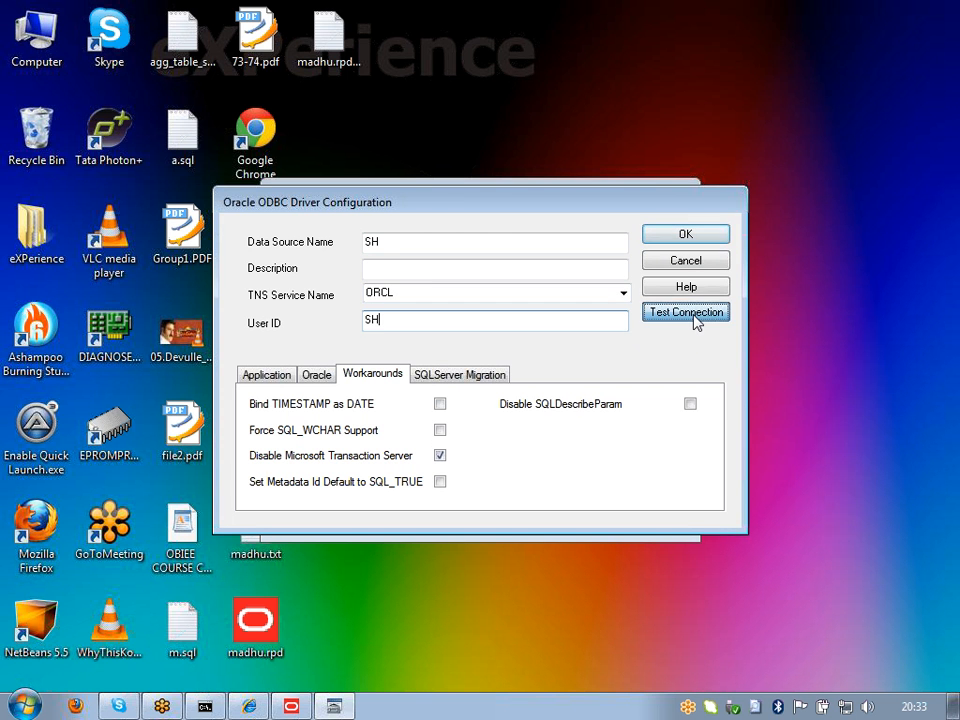
{"action": "left_click", "coordinate": [597, 424]}
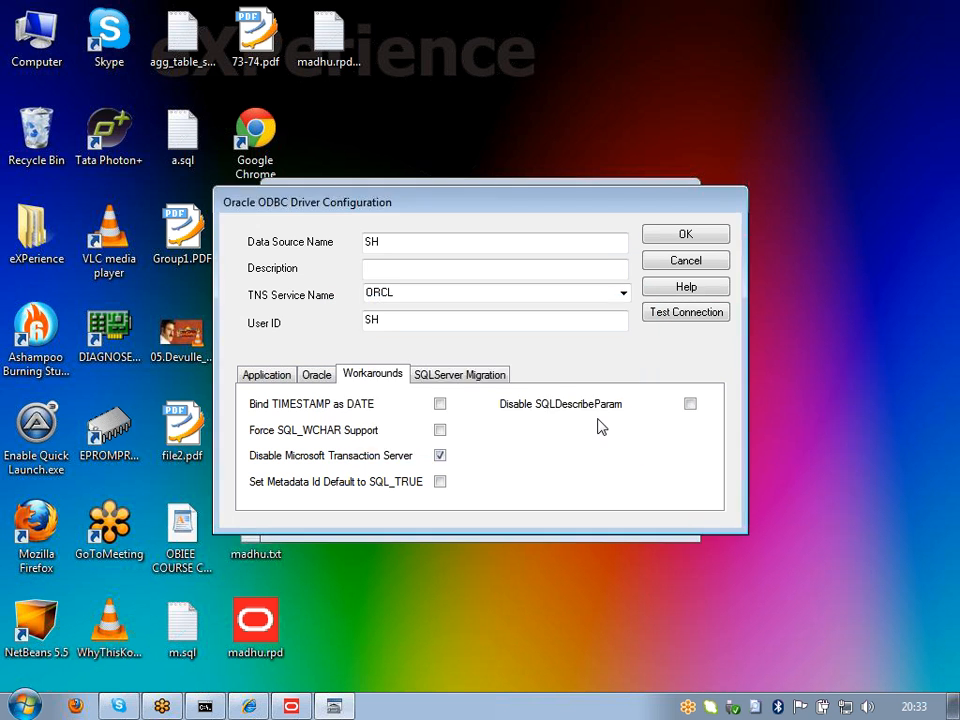
{"action": "type", "text": "sh"}
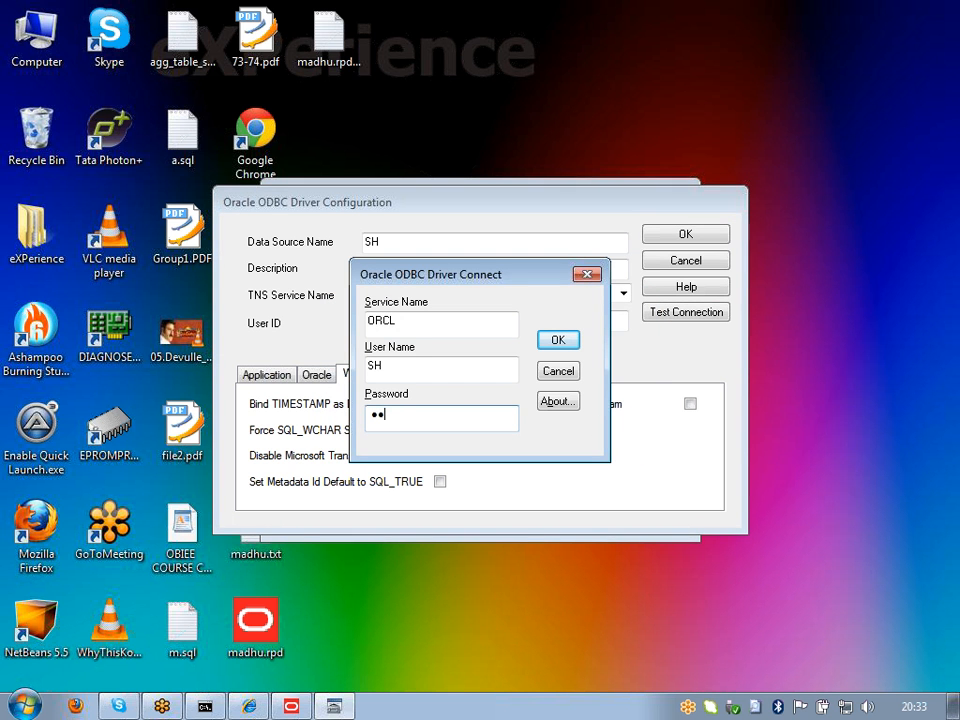
{"action": "left_click", "coordinate": [557, 342]}
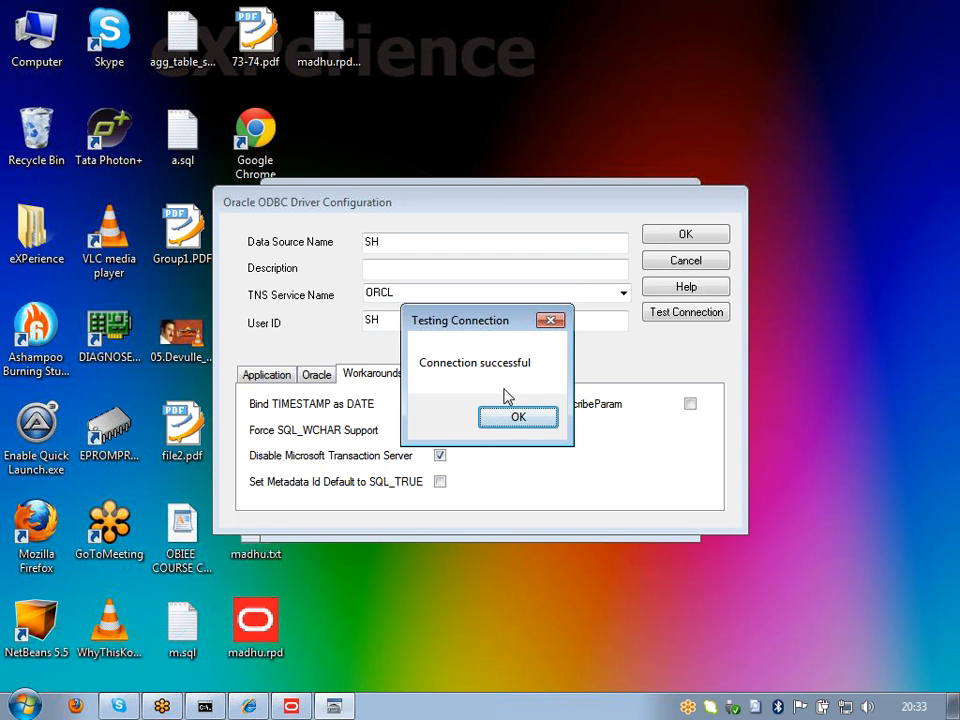
{"action": "left_click", "coordinate": [515, 421]}
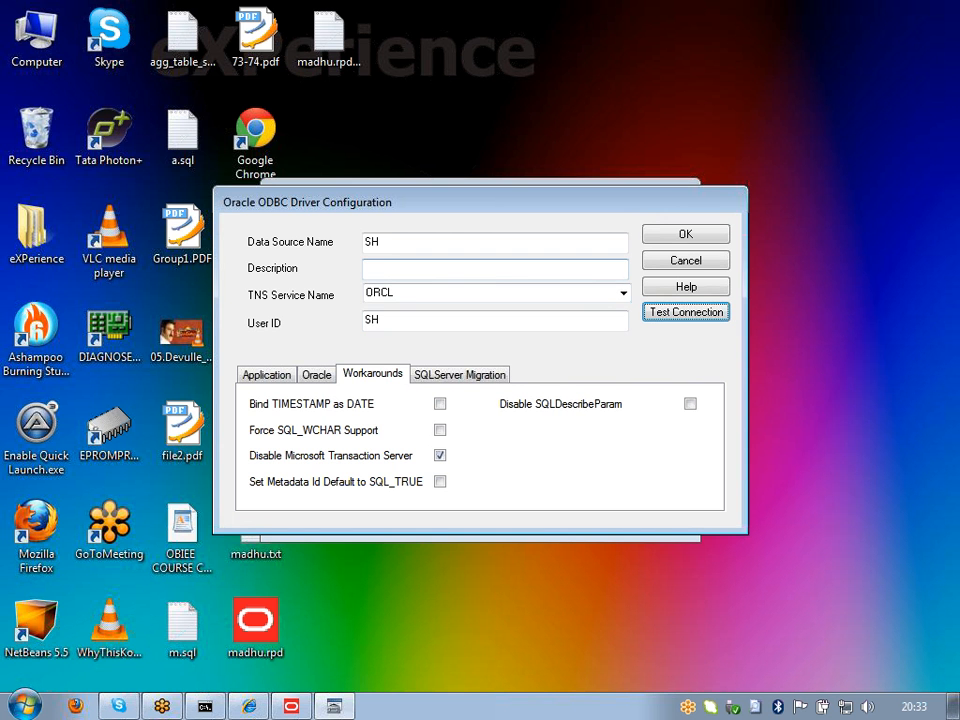
{"action": "left_click", "coordinate": [694, 242]}
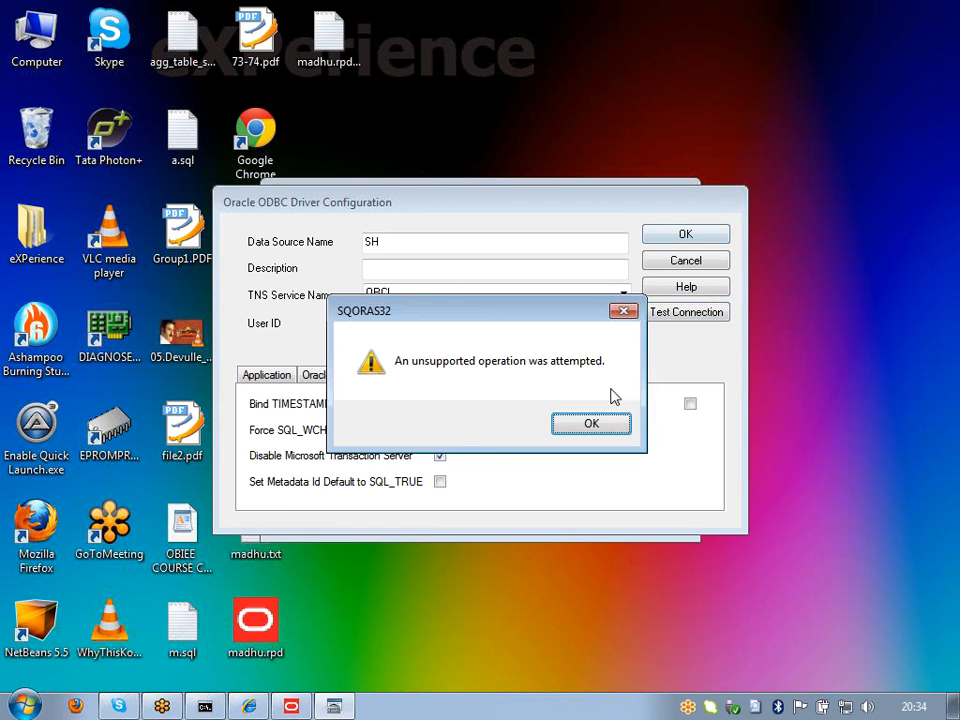
{"action": "left_click", "coordinate": [591, 422]}
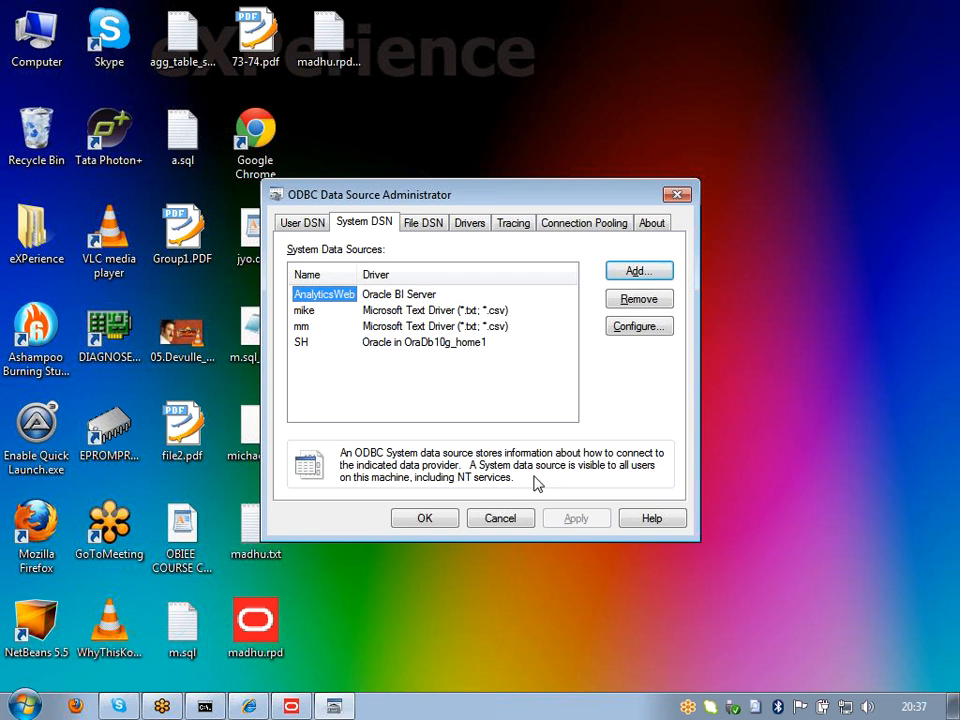
Step: Select SH, close the ODBC administrator with OK, and return to the BI Administration Tool
{"action": "left_click", "coordinate": [301, 344]}
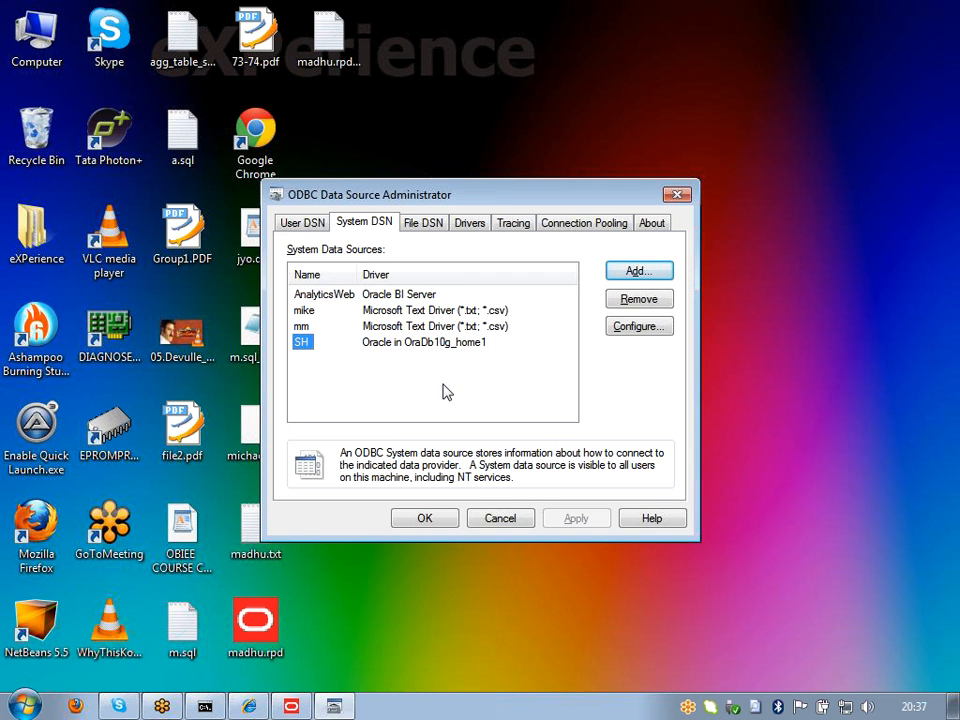
{"action": "left_click", "coordinate": [440, 521]}
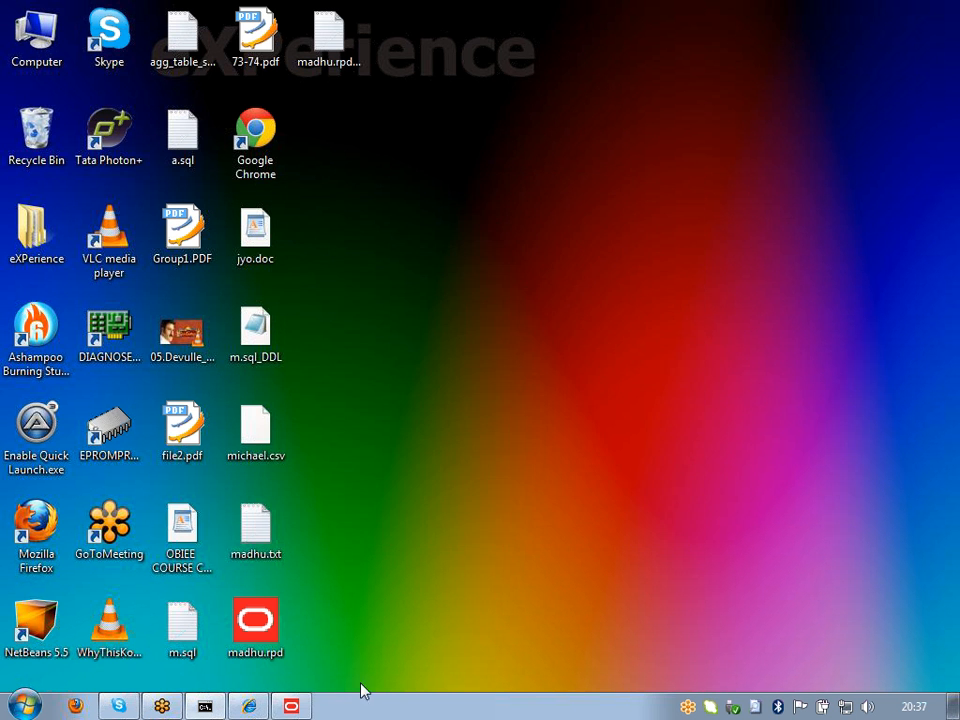
{"action": "left_click", "coordinate": [292, 707]}
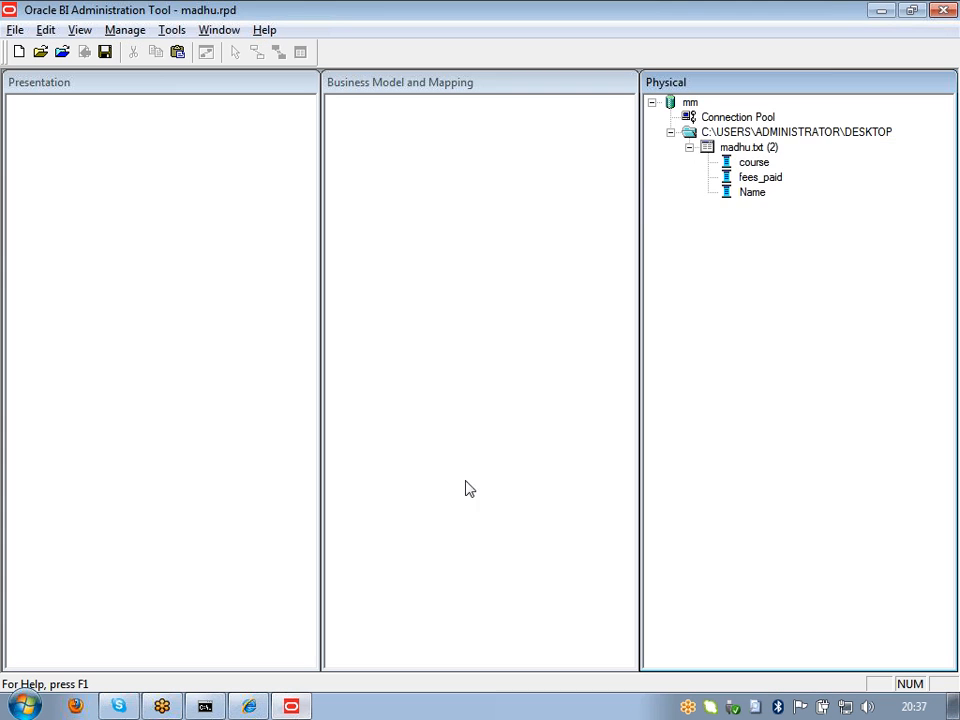
Step: Collapse mm and start a database import from the SH ODBC 3.5 source as user SH
{"action": "left_click", "coordinate": [651, 102]}
{"action": "left_click", "coordinate": [521, 238]}
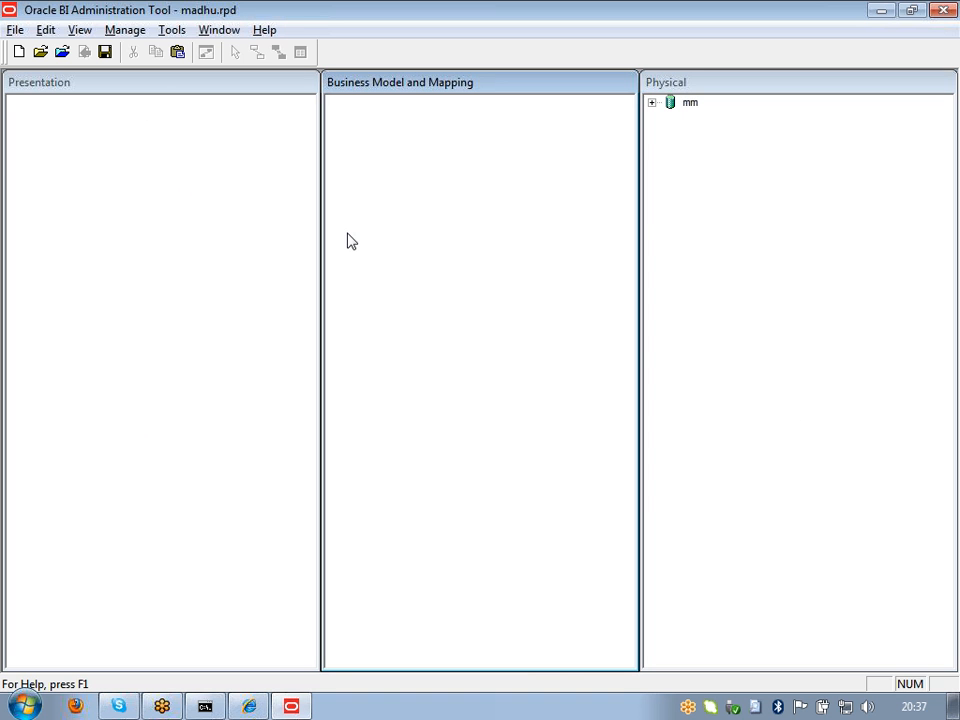
{"action": "left_click", "coordinate": [15, 31]}
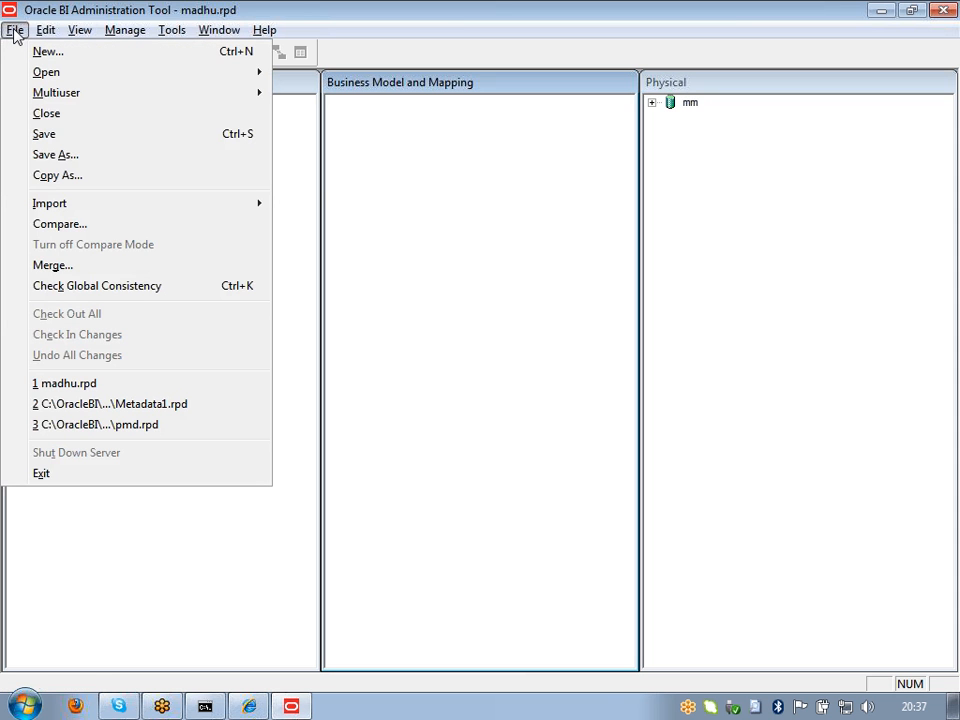
{"action": "mouse_move", "coordinate": [55, 205]}
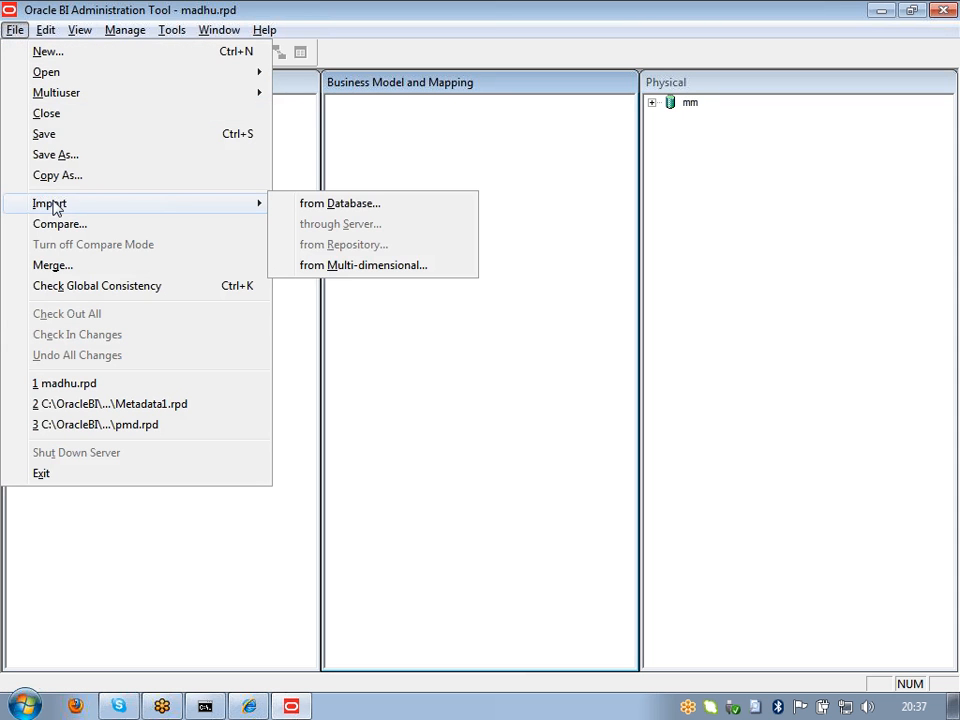
{"action": "left_click", "coordinate": [307, 204]}
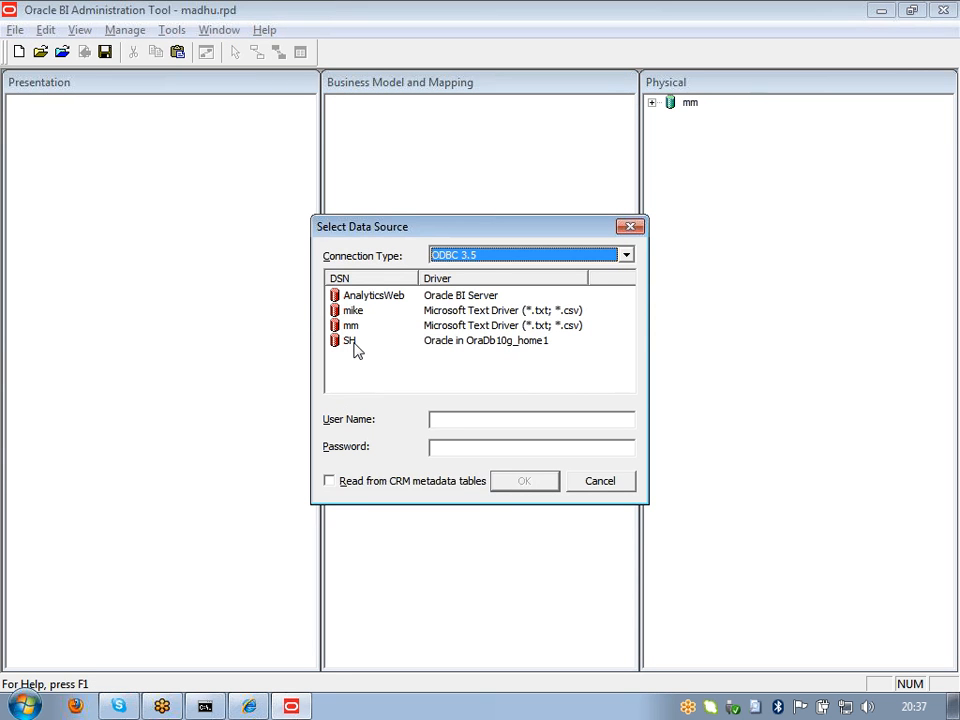
{"action": "left_click", "coordinate": [351, 340]}
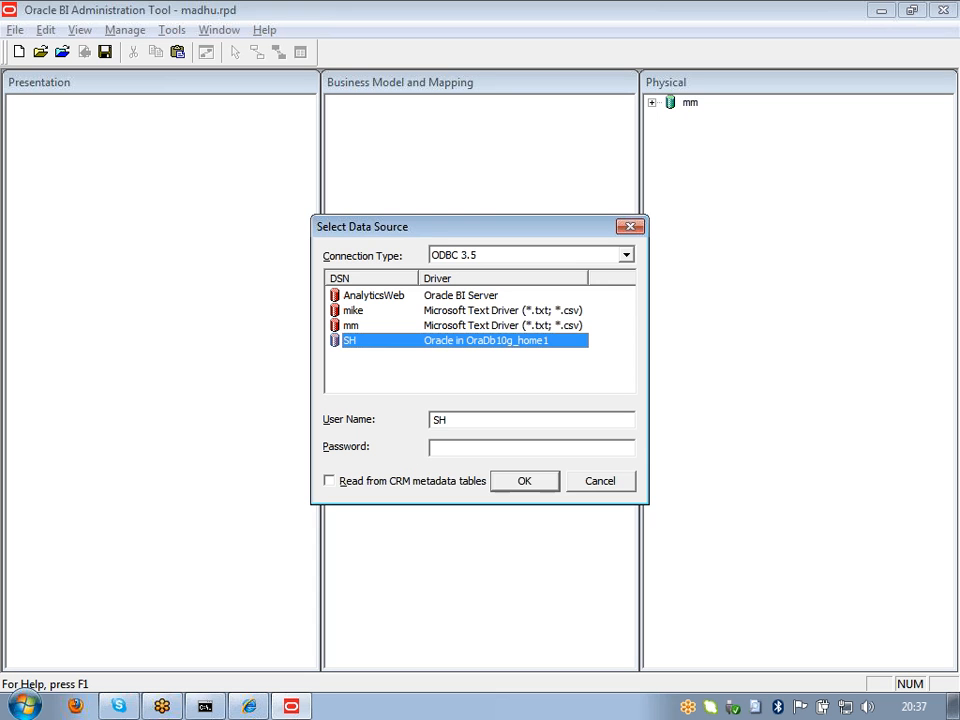
{"action": "left_click", "coordinate": [540, 448]}
{"action": "type", "text": "sh"}
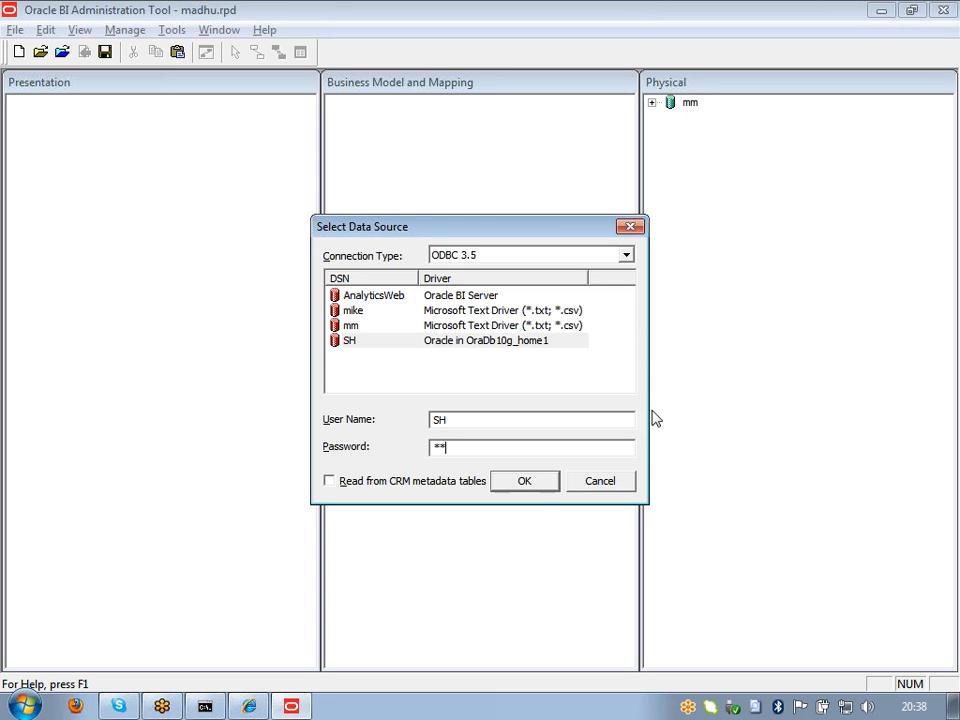
{"action": "left_click", "coordinate": [538, 485]}
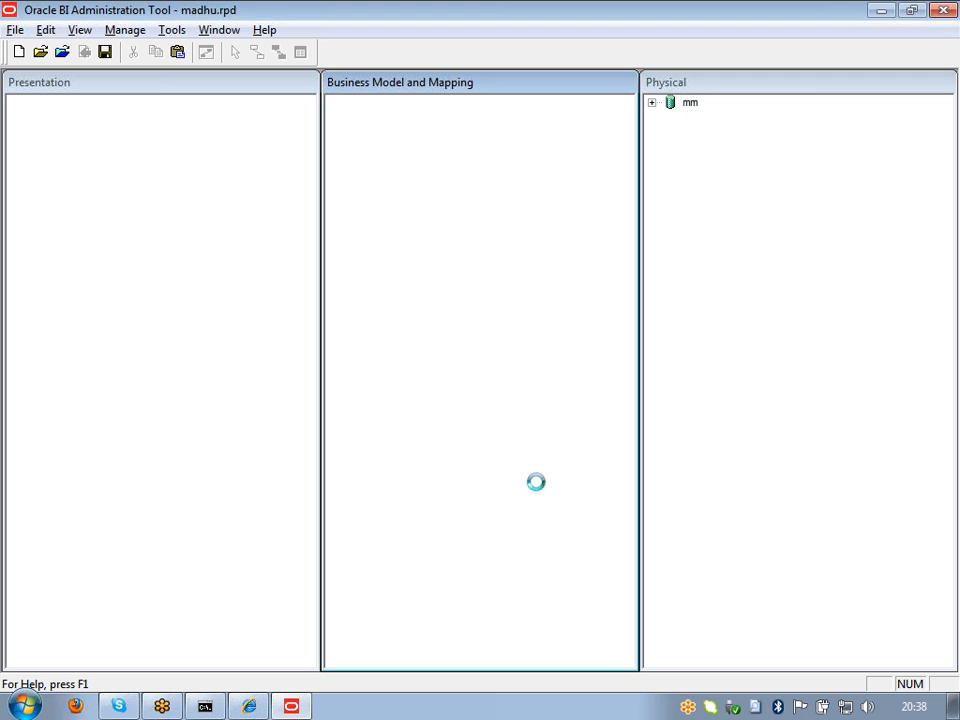
Step: Move the Import dialog left, expand the SH schema and select the CHANNELS table
{"action": "left_click_drag", "start_coordinate": [272, 156], "coordinate": [156, 141]}
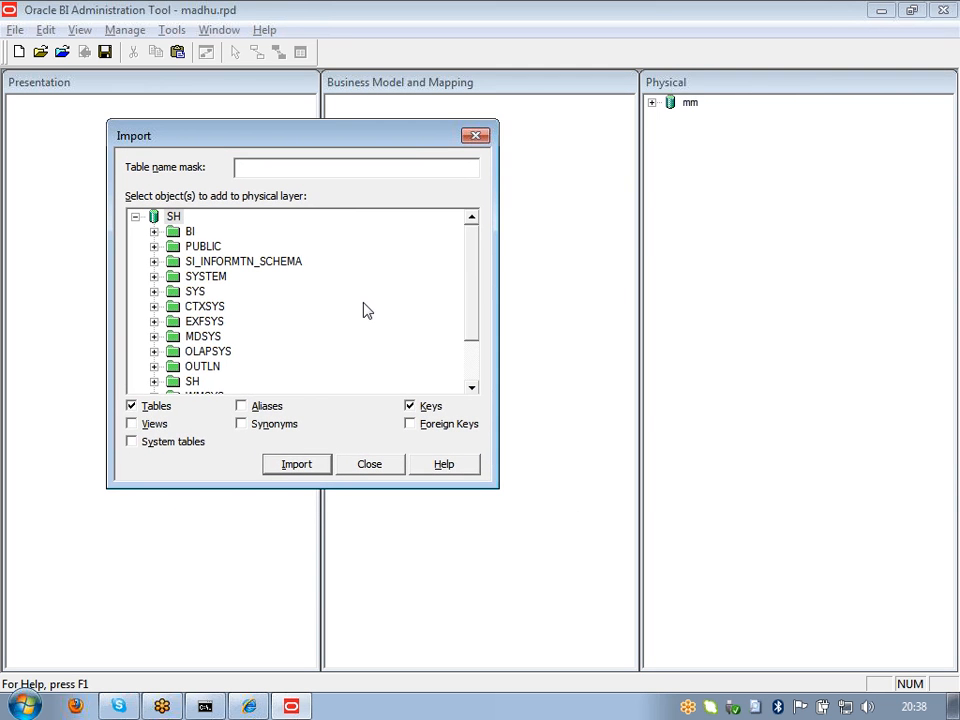
{"action": "left_click_drag", "start_coordinate": [477, 324], "coordinate": [477, 361]}
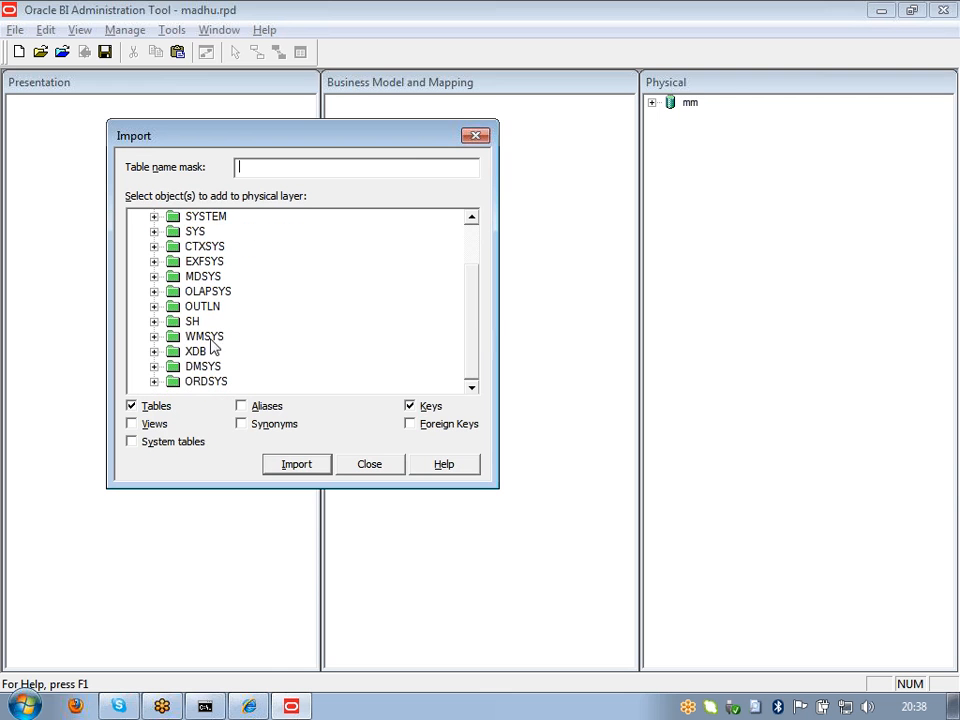
{"action": "left_click", "coordinate": [154, 323]}
{"action": "left_click_drag", "start_coordinate": [471, 305], "coordinate": [471, 256]}
{"action": "left_click", "coordinate": [171, 218]}
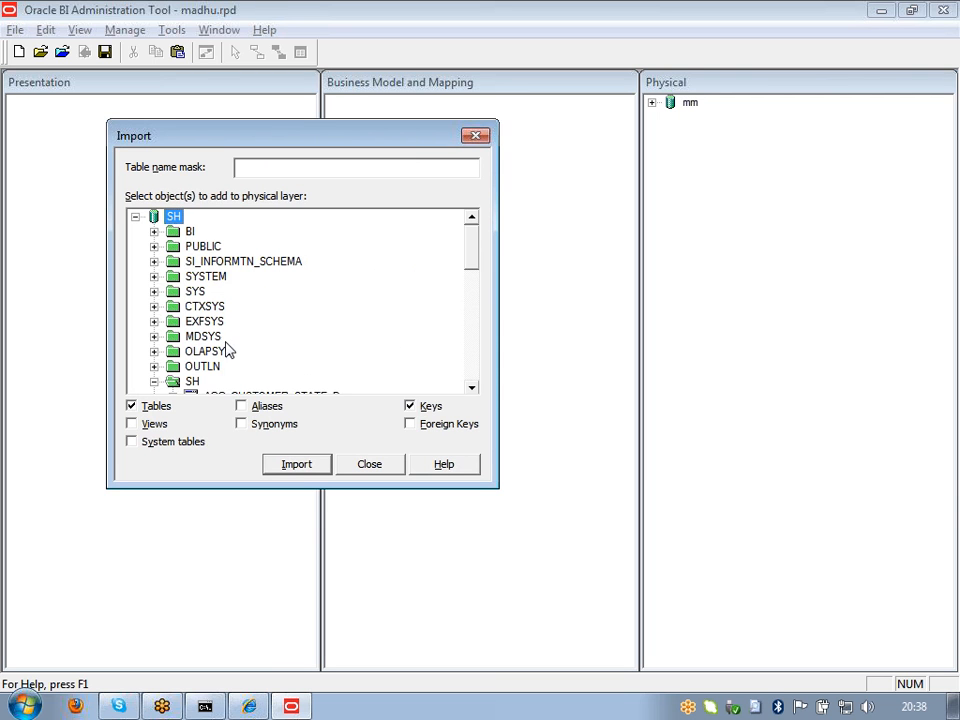
{"action": "left_click", "coordinate": [178, 386]}
{"action": "left_click", "coordinate": [178, 219]}
{"action": "left_click", "coordinate": [190, 382]}
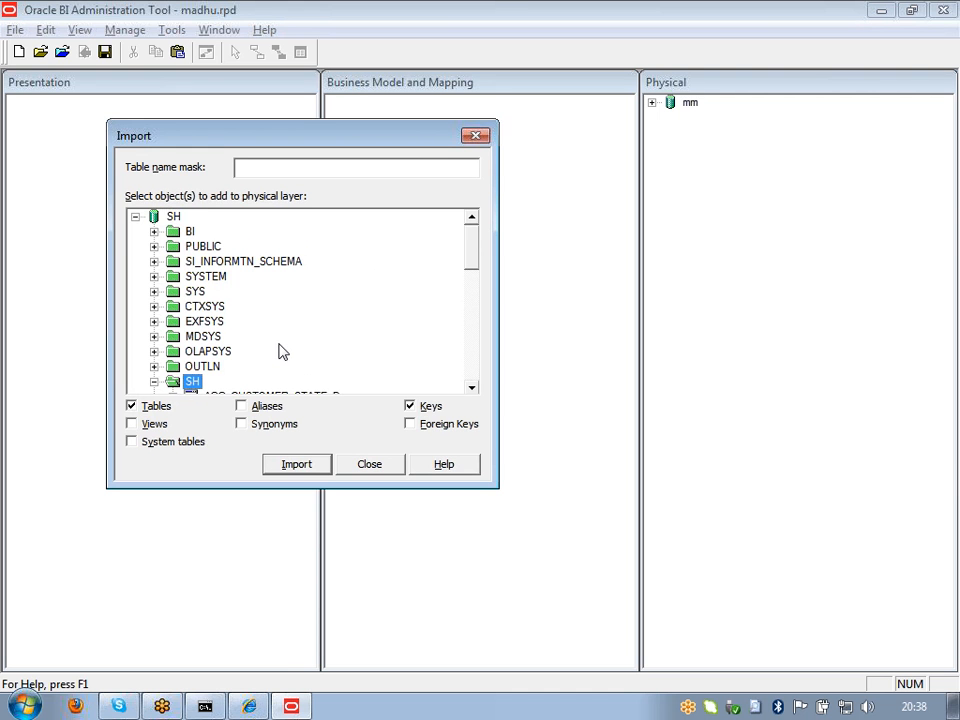
{"action": "scroll", "coordinate": [280, 352], "scroll_direction": "down", "scroll_amount": 3}
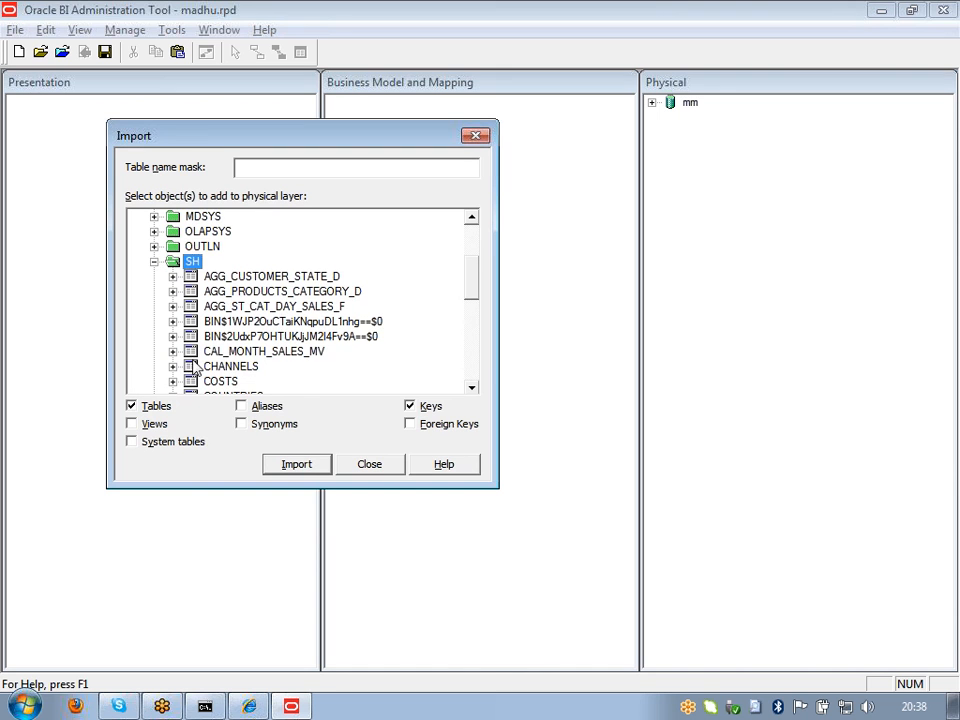
{"action": "left_click", "coordinate": [193, 367]}
Step: Add COSTS, COUNTRIES and CUSTOMERS to the table selection
{"action": "scroll", "coordinate": [347, 345], "scroll_direction": "down", "scroll_amount": 1}
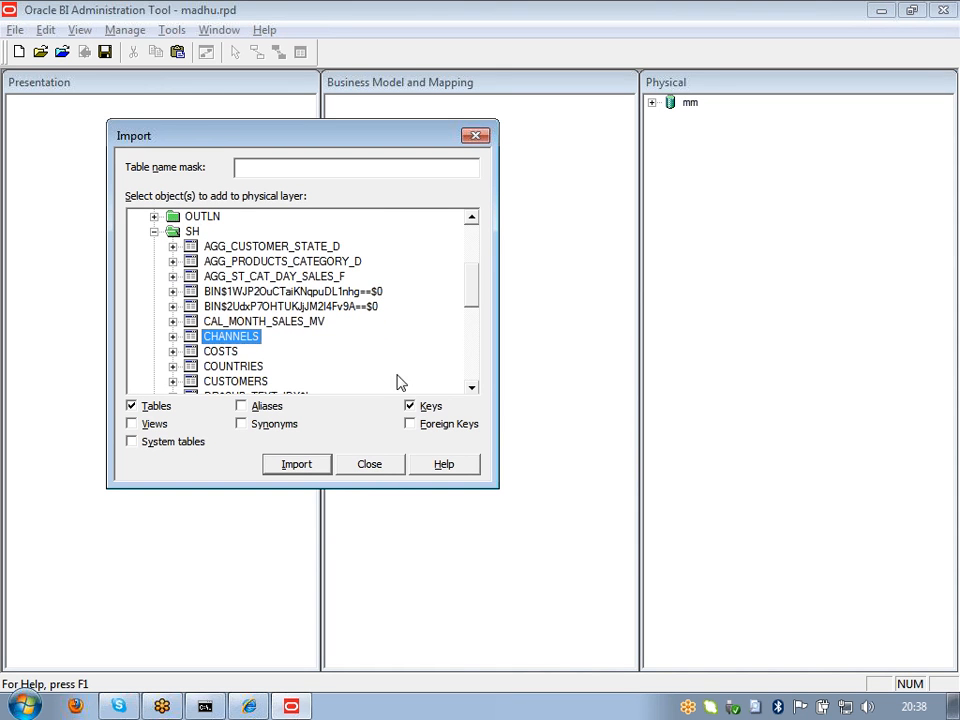
{"action": "left_click", "coordinate": [228, 354], "text": "ctrl"}
{"action": "left_click", "coordinate": [235, 368], "text": "ctrl"}
{"action": "left_click", "coordinate": [237, 381], "text": "ctrl"}
{"action": "left_click", "coordinate": [473, 387]}
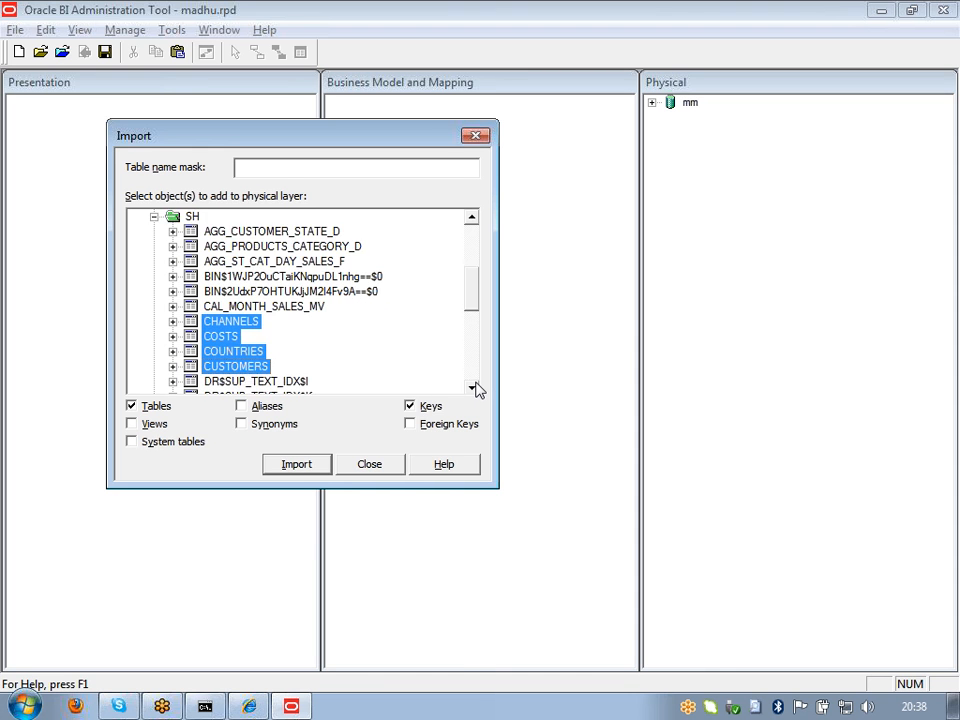
{"action": "left_click", "coordinate": [473, 387]}
{"action": "left_click", "coordinate": [473, 387]}
{"action": "left_click", "coordinate": [473, 387]}
{"action": "left_click", "coordinate": [473, 387]}
{"action": "left_click", "coordinate": [473, 387]}
{"action": "left_click", "coordinate": [473, 387]}
{"action": "left_click", "coordinate": [473, 387]}
{"action": "left_click", "coordinate": [473, 387]}
{"action": "left_click", "coordinate": [473, 387]}
{"action": "left_click", "coordinate": [473, 387]}
{"action": "left_click", "coordinate": [473, 387]}
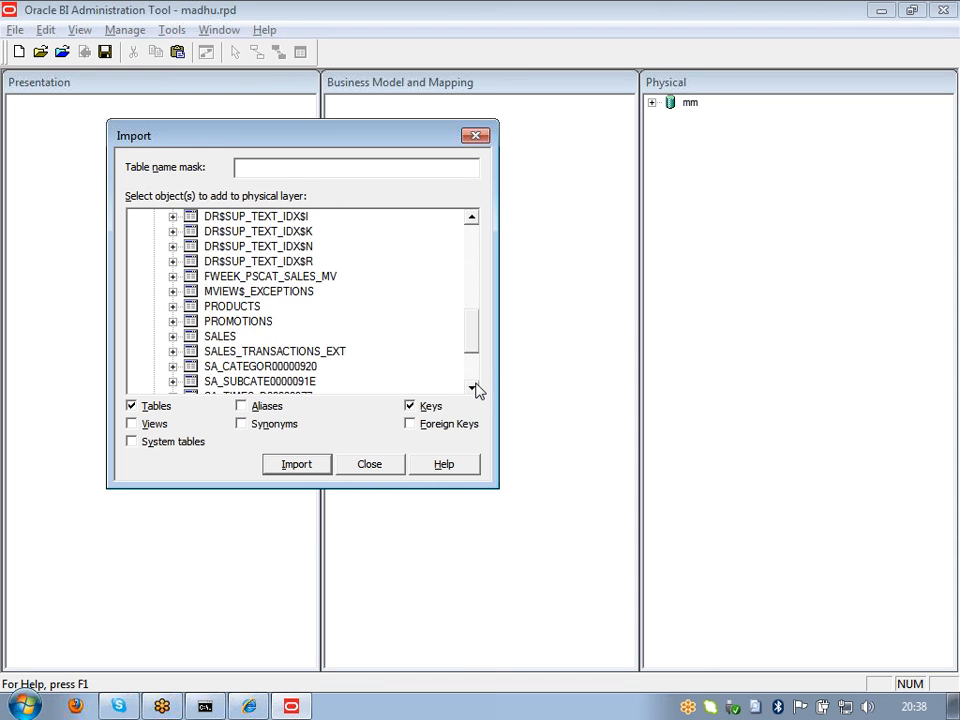
Step: Add PRODUCTS, PROMOTIONS, SALES and TIMES, then import the selected tables
{"action": "left_click", "coordinate": [243, 308], "text": "ctrl"}
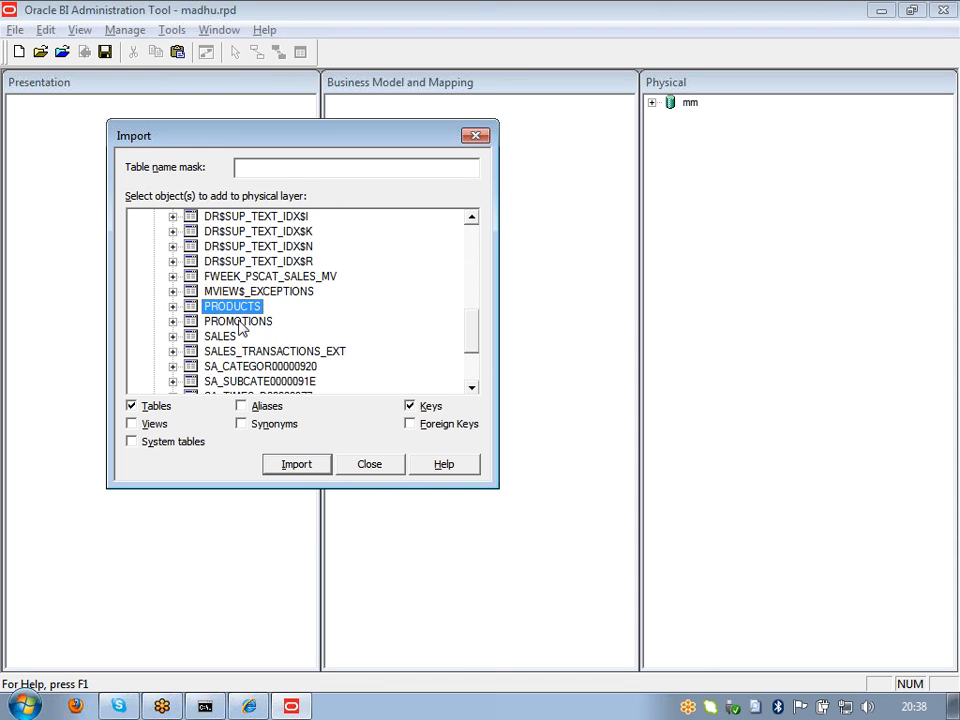
{"action": "left_click", "coordinate": [238, 321], "text": "ctrl"}
{"action": "left_click", "coordinate": [238, 336], "text": "ctrl"}
{"action": "left_click_drag", "start_coordinate": [476, 343], "coordinate": [470, 378]}
{"action": "left_click", "coordinate": [226, 339], "text": "ctrl"}
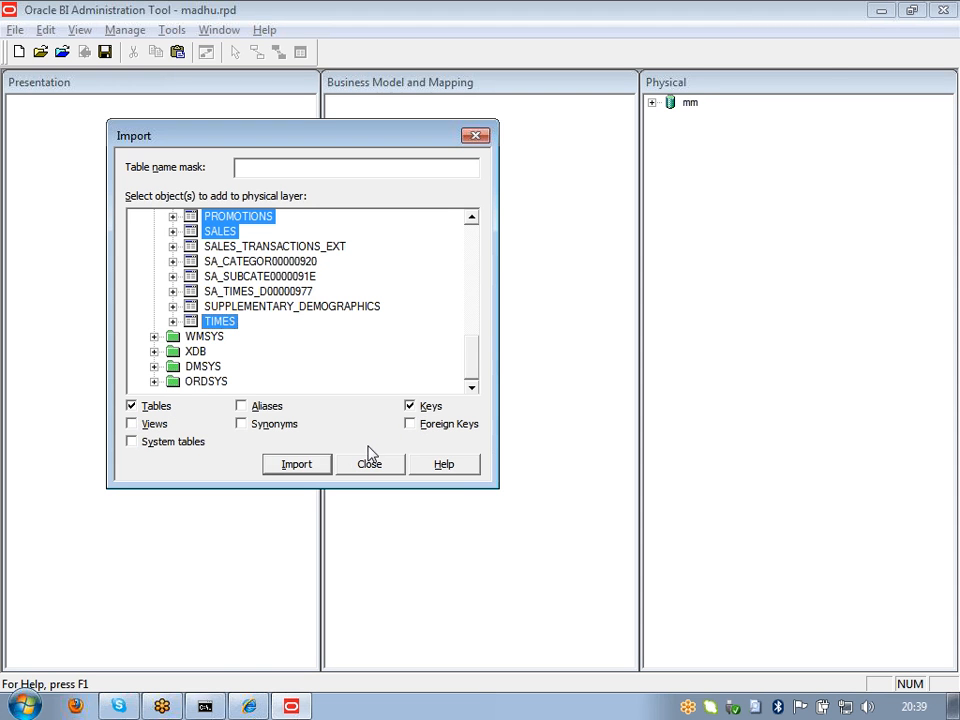
{"action": "left_click", "coordinate": [300, 464]}
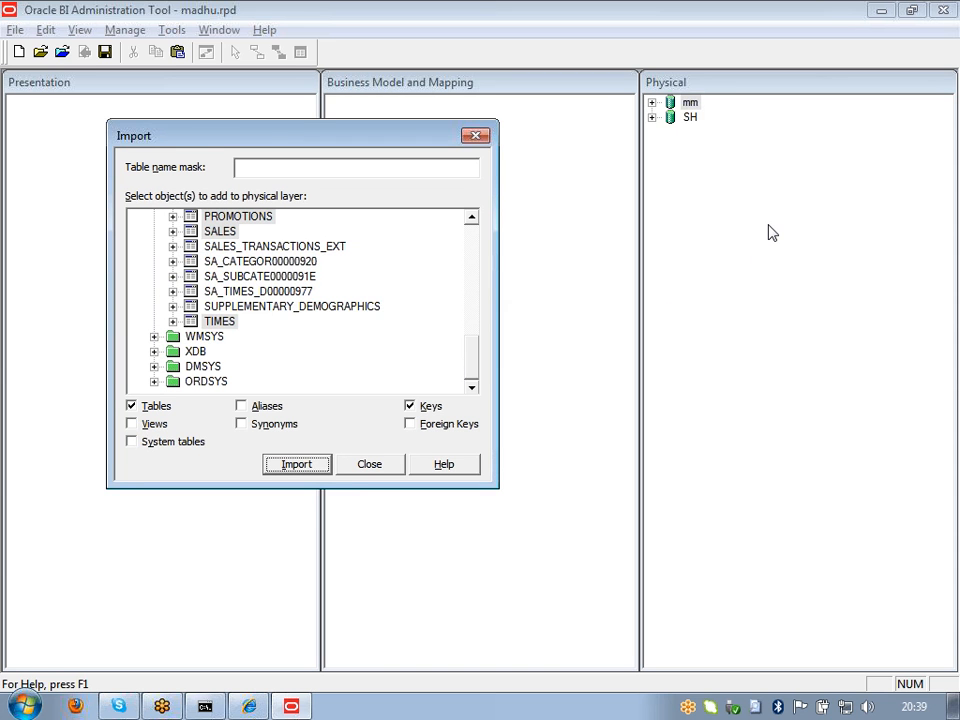
Step: Close the finished import window and expand the SH database to list its tables
{"action": "left_click", "coordinate": [362, 471]}
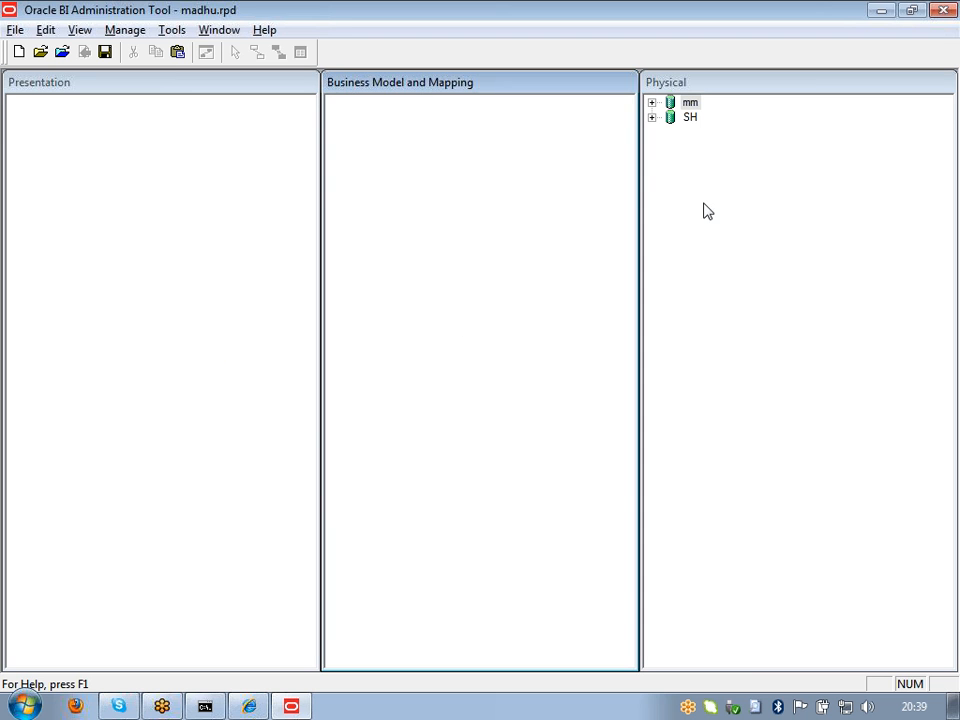
{"action": "left_click", "coordinate": [652, 118]}
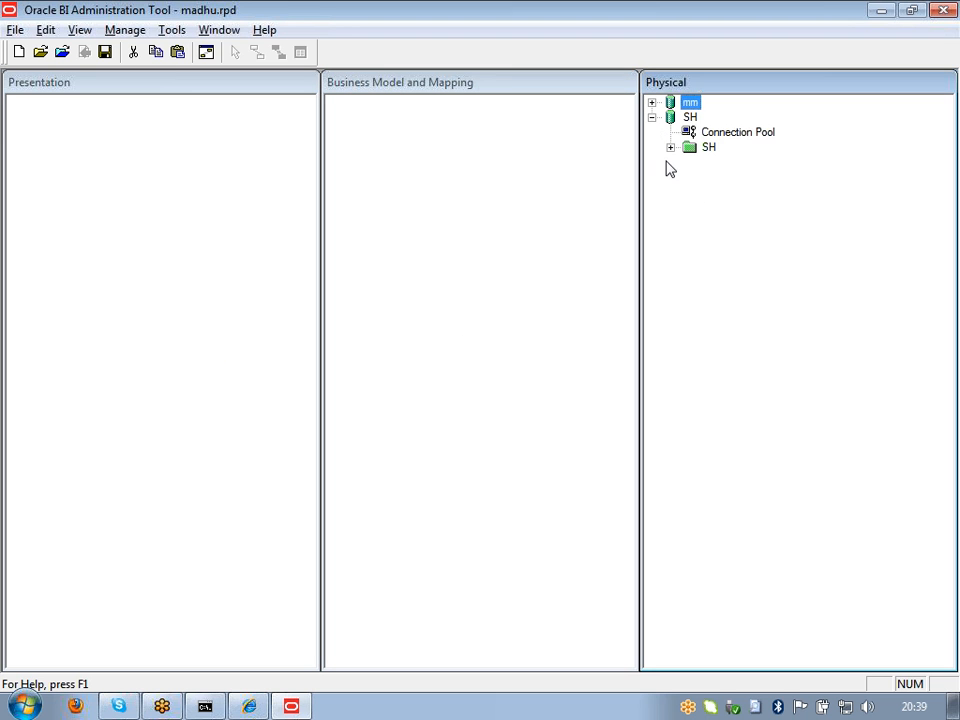
{"action": "left_click", "coordinate": [670, 147]}
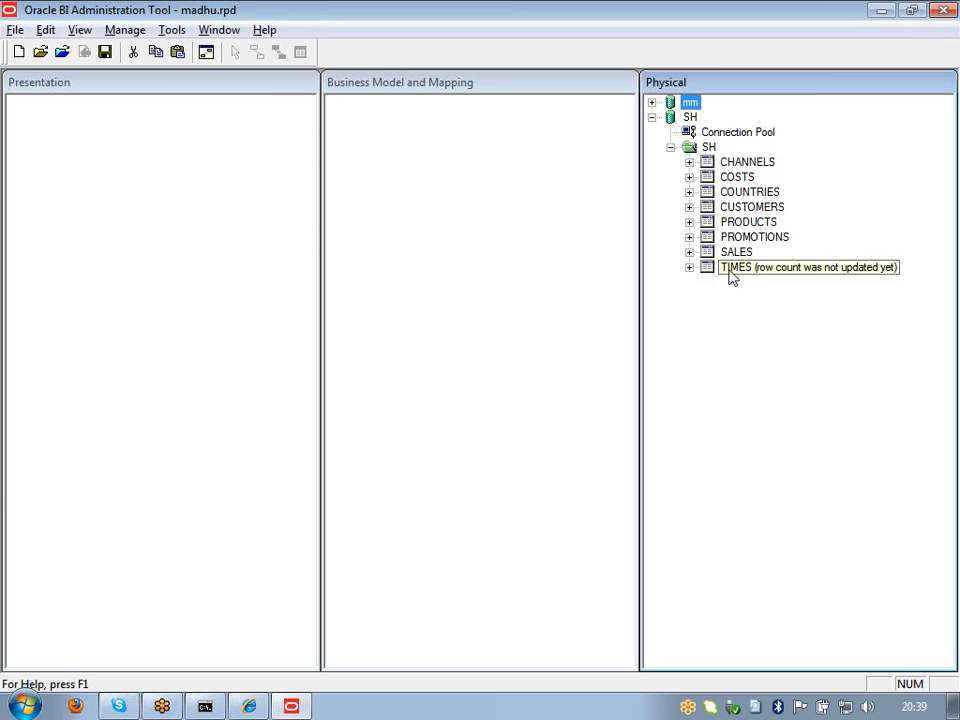
Step: Browse the columns of CHANNELS, COSTS, SALES and TIMES, hiding each again afterward
{"action": "left_click", "coordinate": [689, 163]}
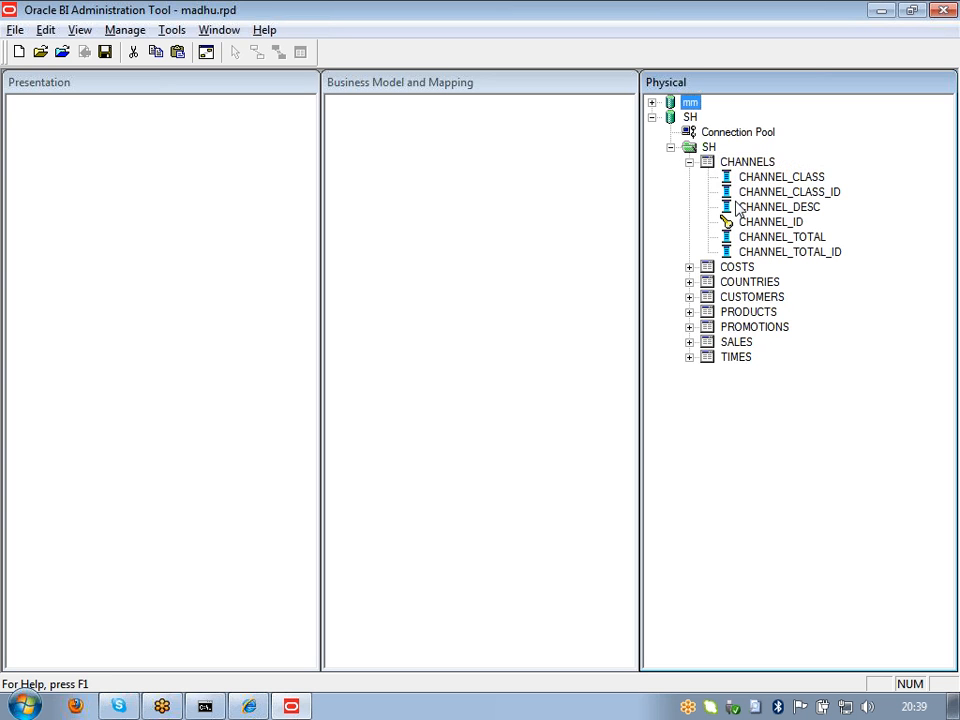
{"action": "left_click", "coordinate": [689, 268]}
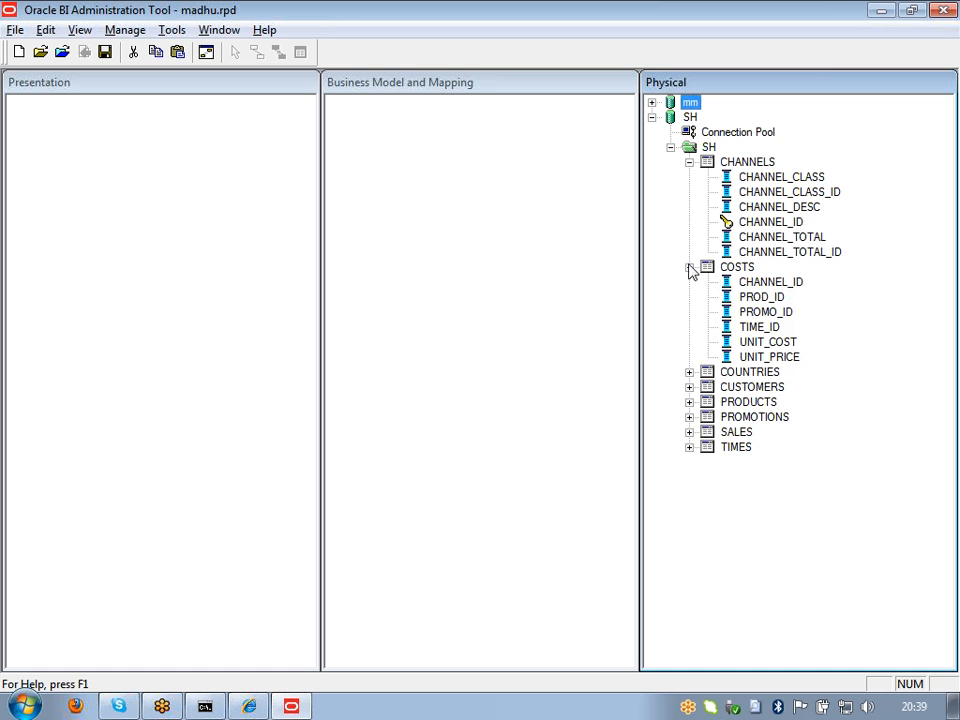
{"action": "left_click", "coordinate": [689, 432]}
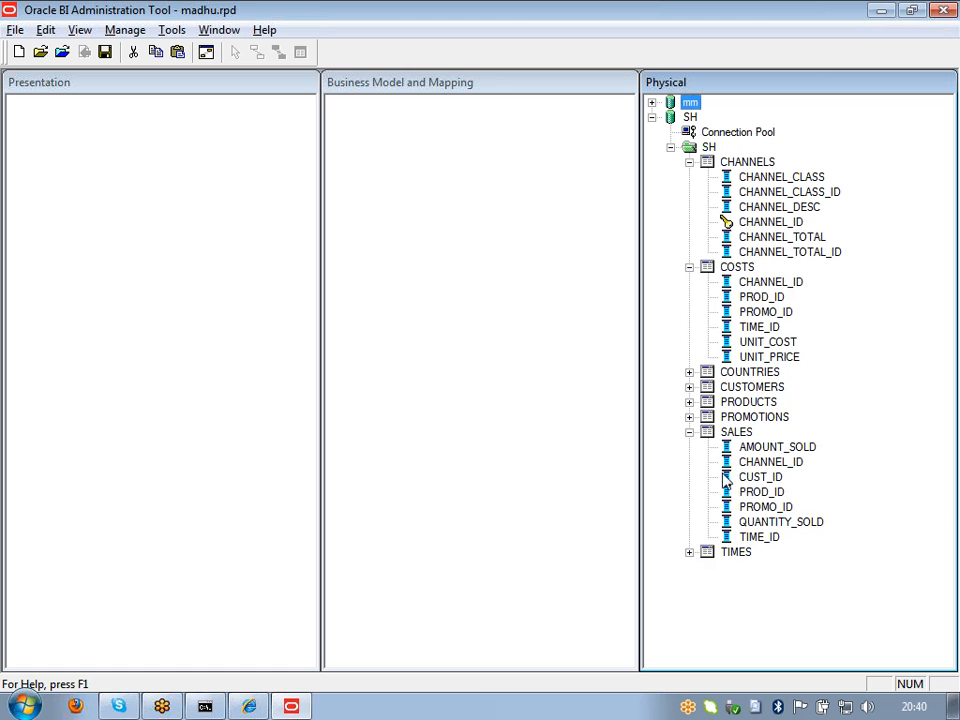
{"action": "left_click", "coordinate": [689, 432]}
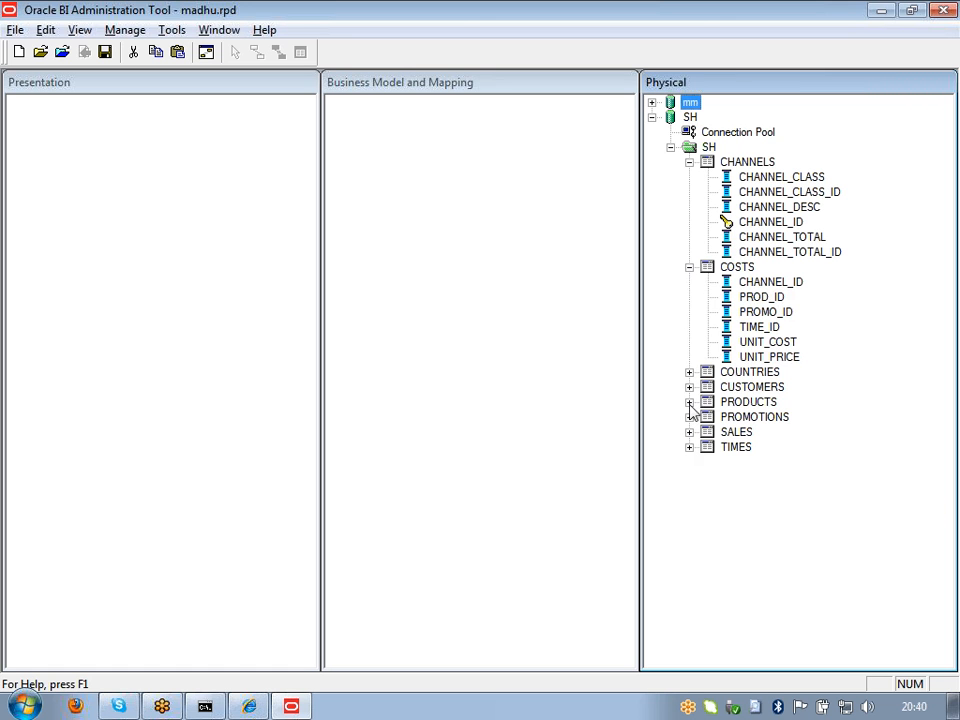
{"action": "left_click", "coordinate": [689, 267]}
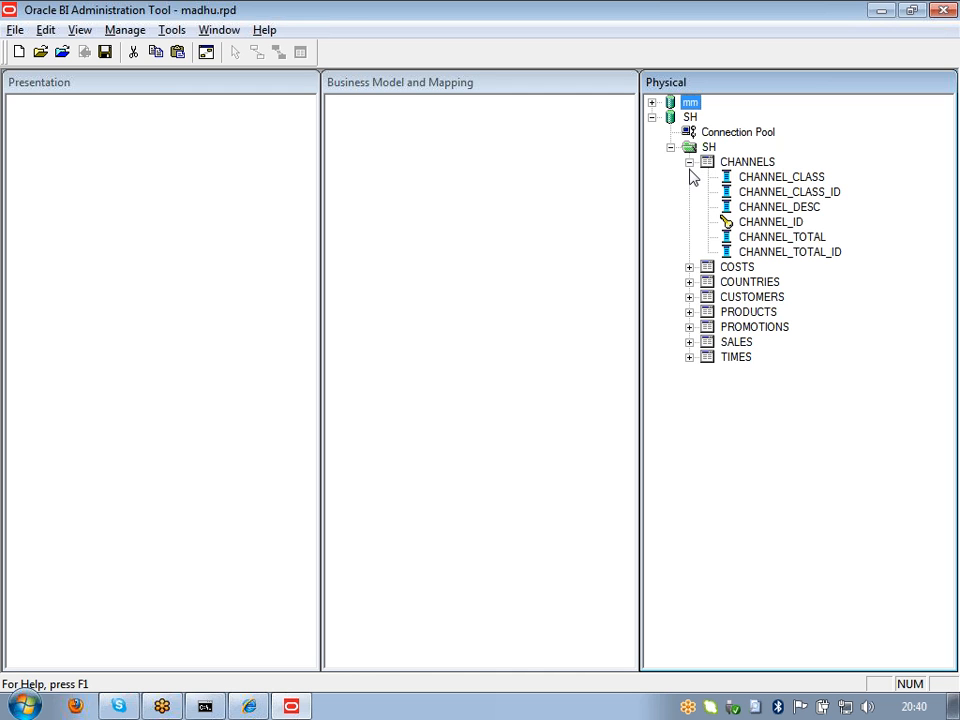
{"action": "left_click", "coordinate": [689, 358]}
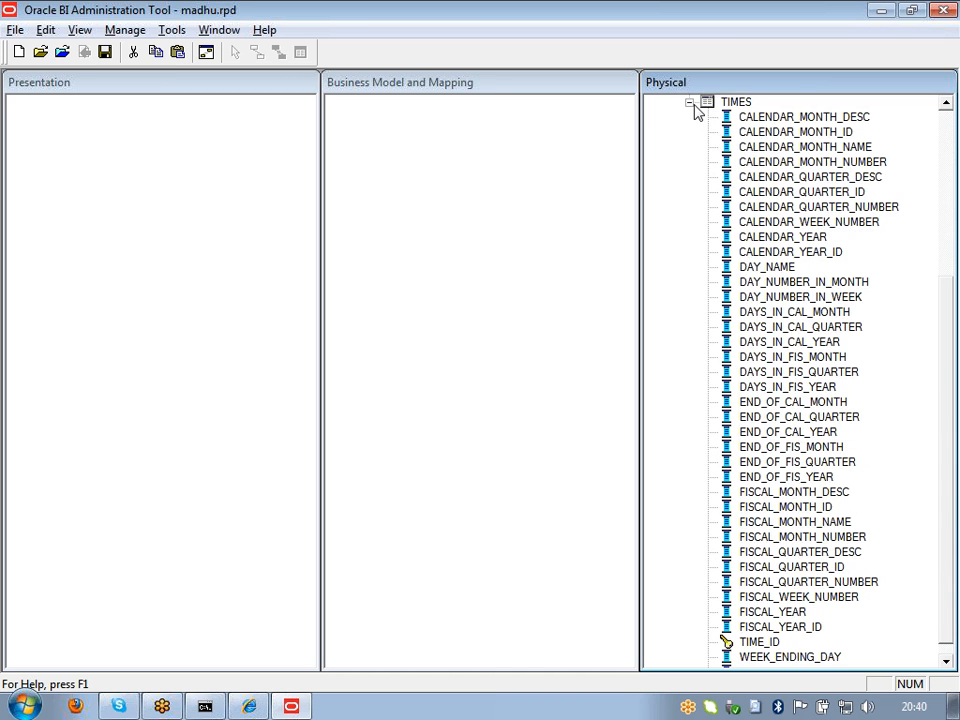
{"action": "left_click", "coordinate": [689, 102]}
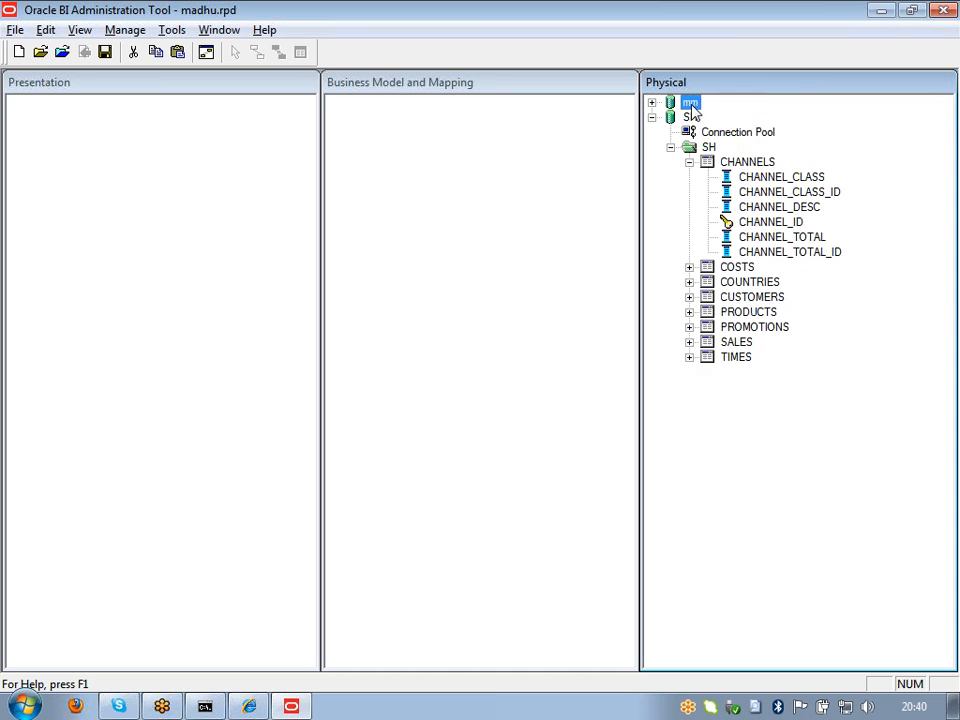
Step: Collapse PROMOTIONS, PRODUCTS, CUSTOMERS and CHANNELS, then select the SH folder
{"action": "left_click", "coordinate": [689, 327]}
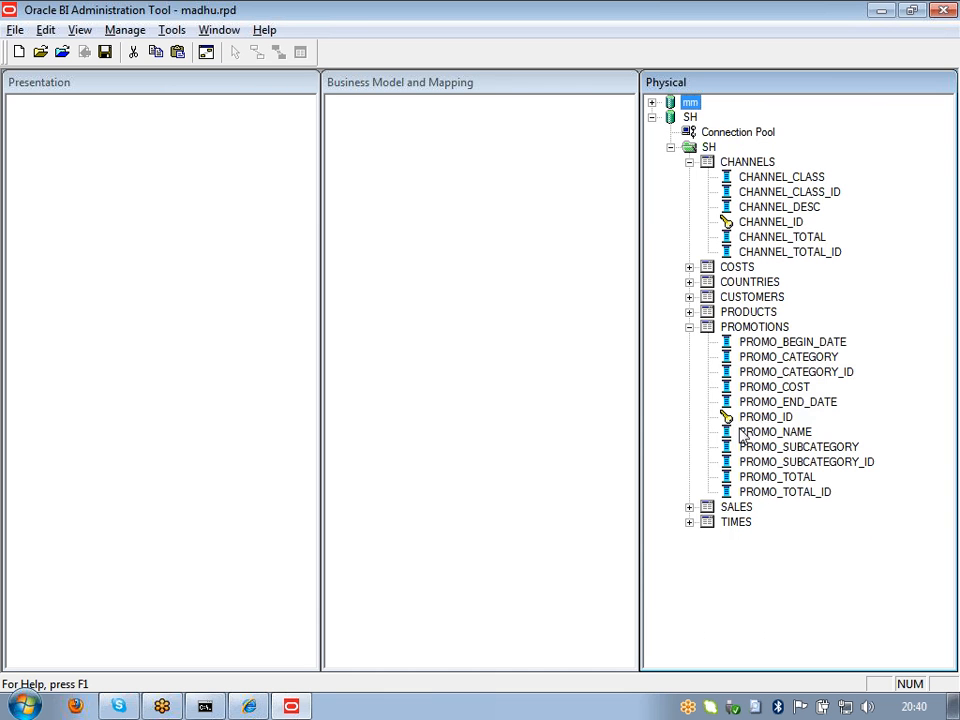
{"action": "left_click", "coordinate": [689, 312]}
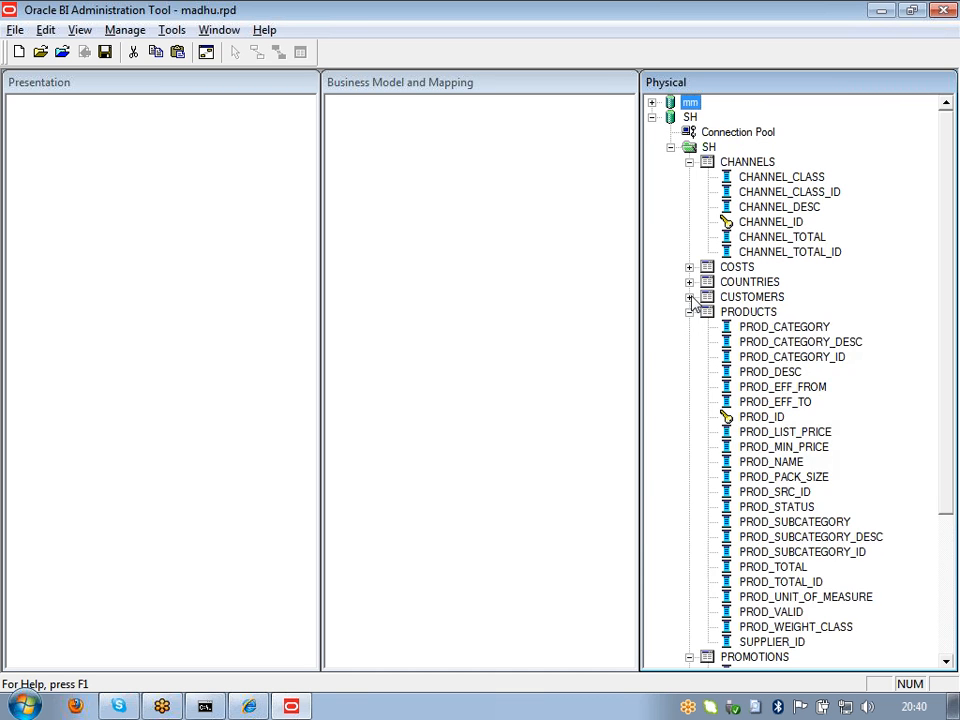
{"action": "left_click", "coordinate": [689, 297]}
{"action": "left_click", "coordinate": [689, 297]}
{"action": "left_click", "coordinate": [689, 312]}
{"action": "left_click", "coordinate": [689, 327]}
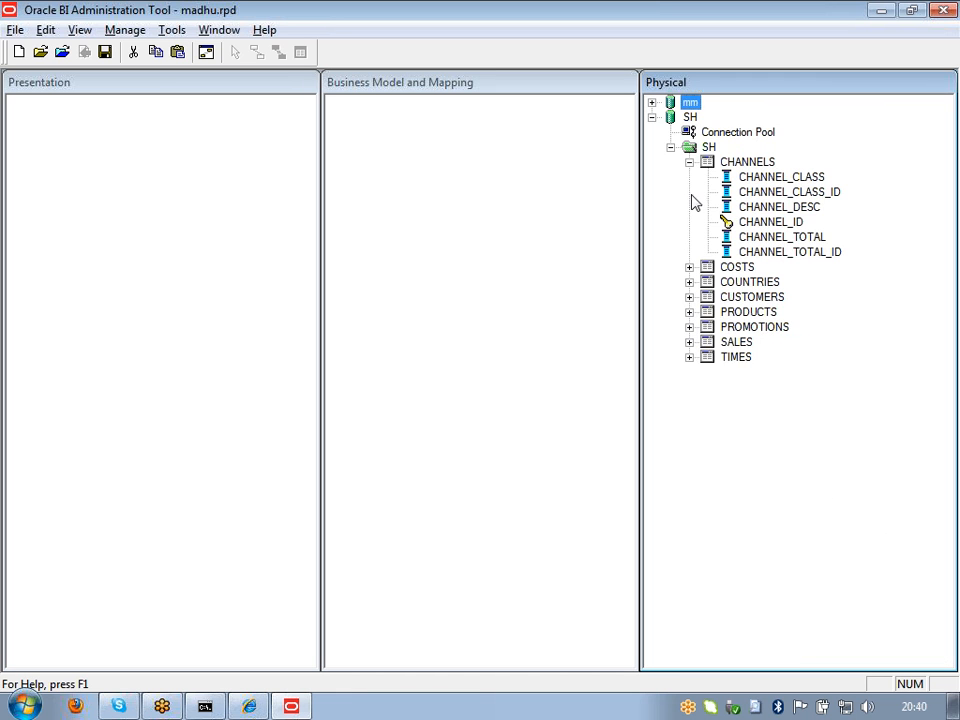
{"action": "left_click", "coordinate": [689, 162]}
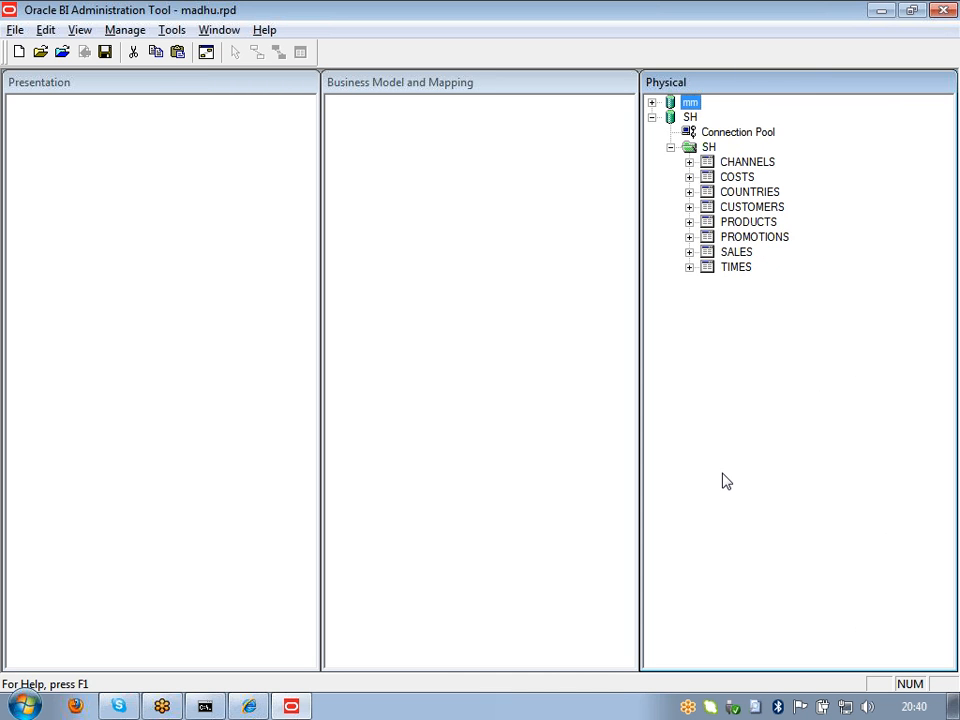
{"action": "left_click", "coordinate": [688, 150]}
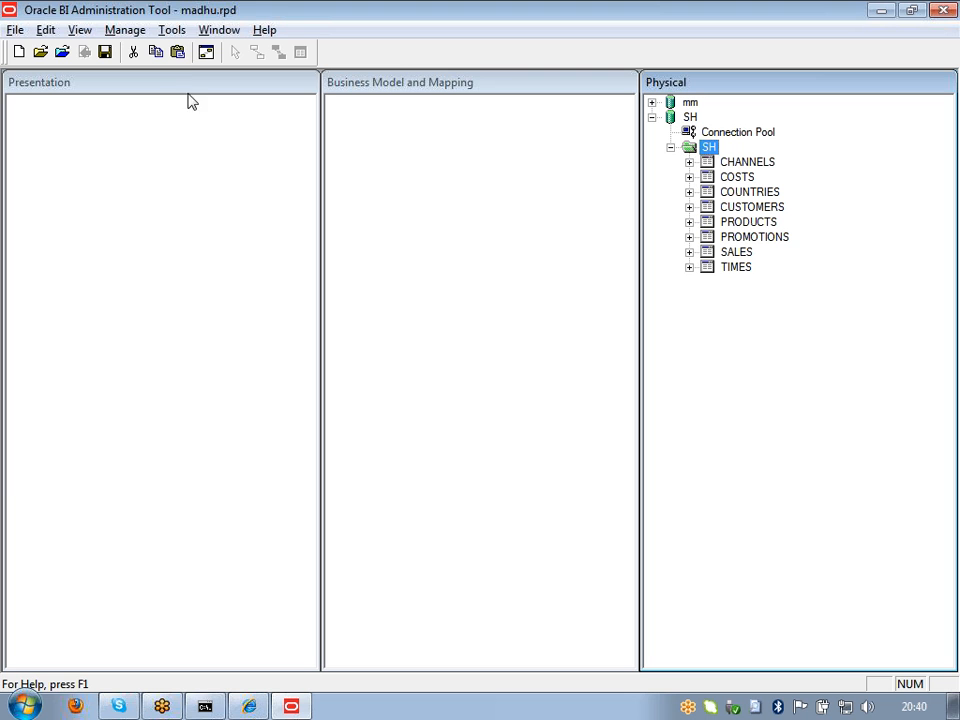
{"action": "left_click", "coordinate": [718, 386]}
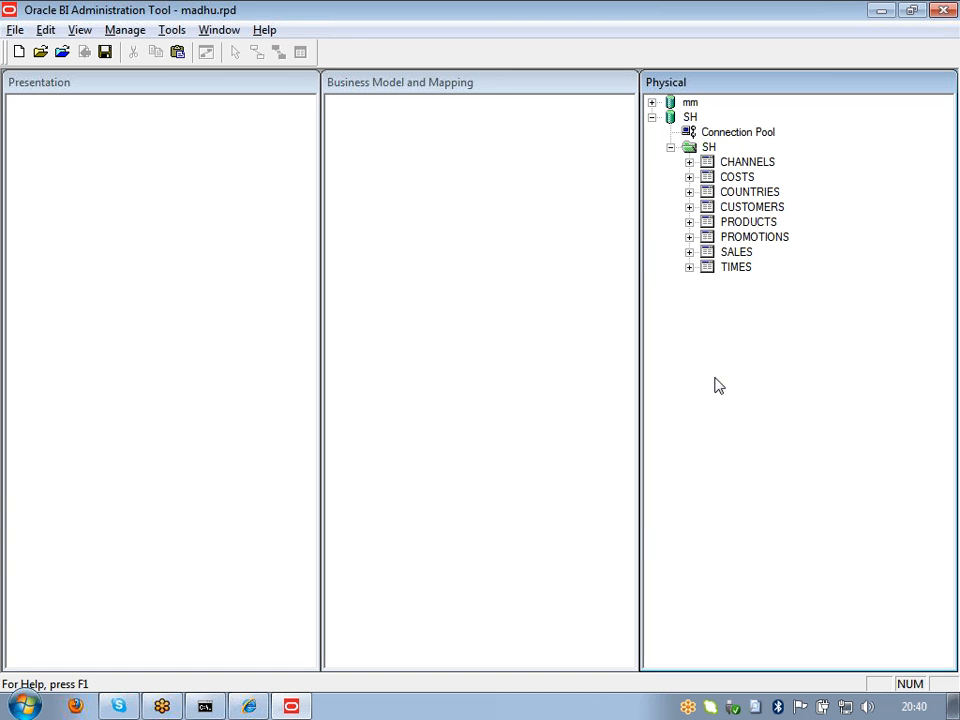
{"action": "left_click", "coordinate": [457, 511]}
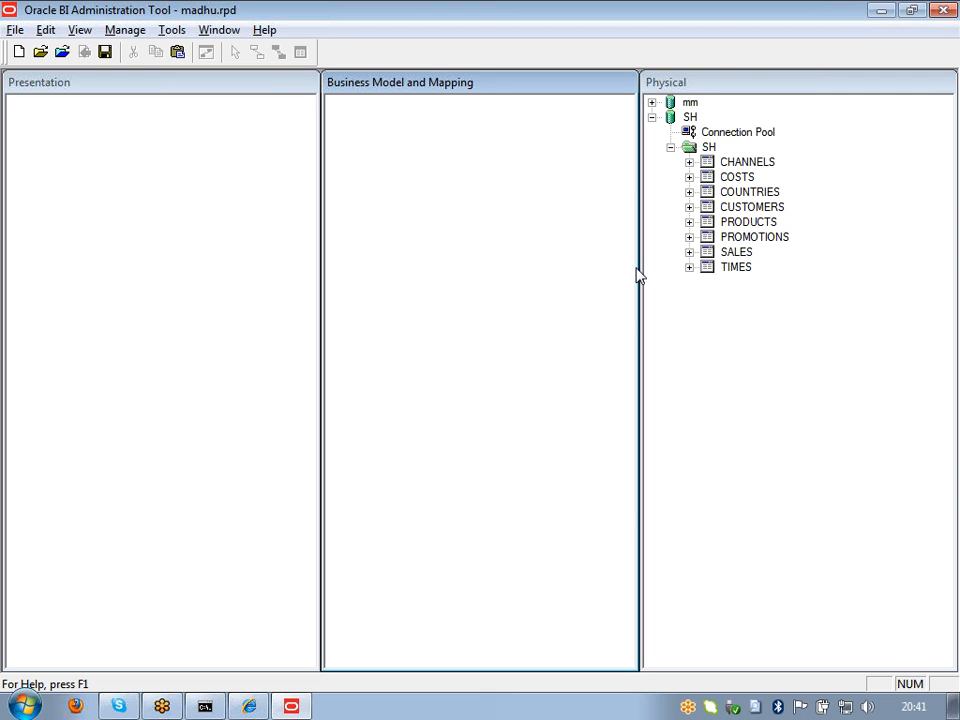
{"action": "left_click", "coordinate": [706, 163]}
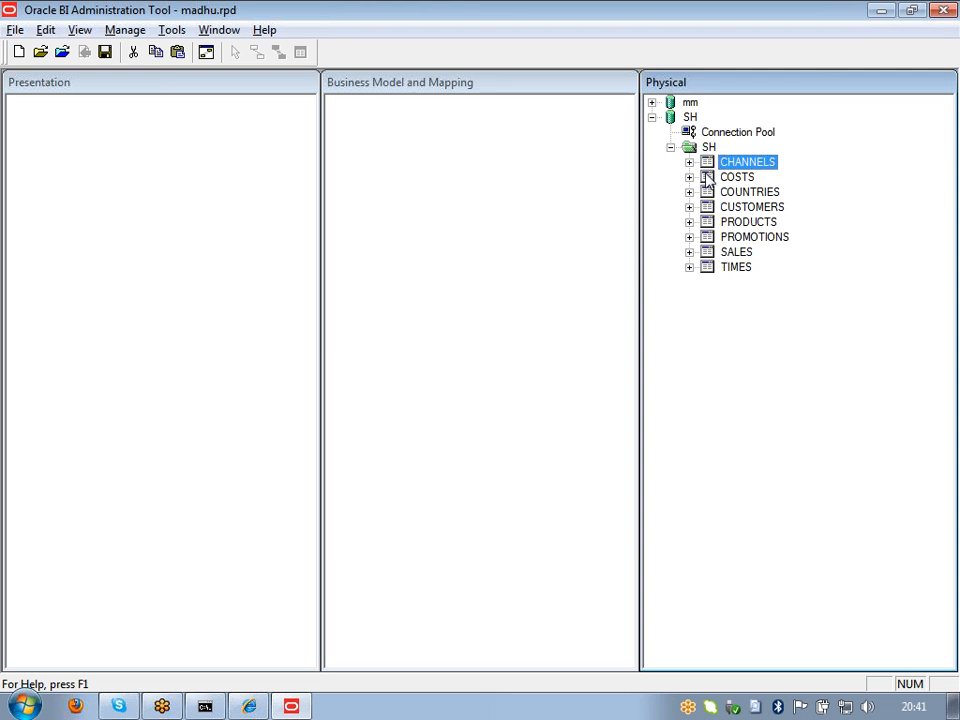
{"action": "left_click", "coordinate": [700, 408]}
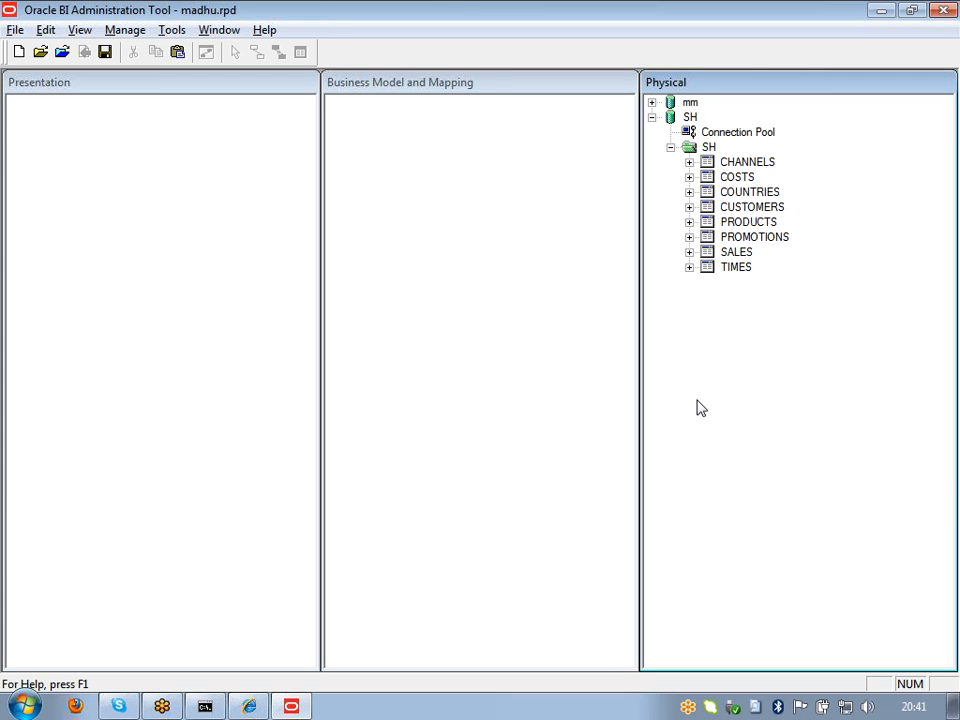
{"action": "left_click", "coordinate": [712, 134]}
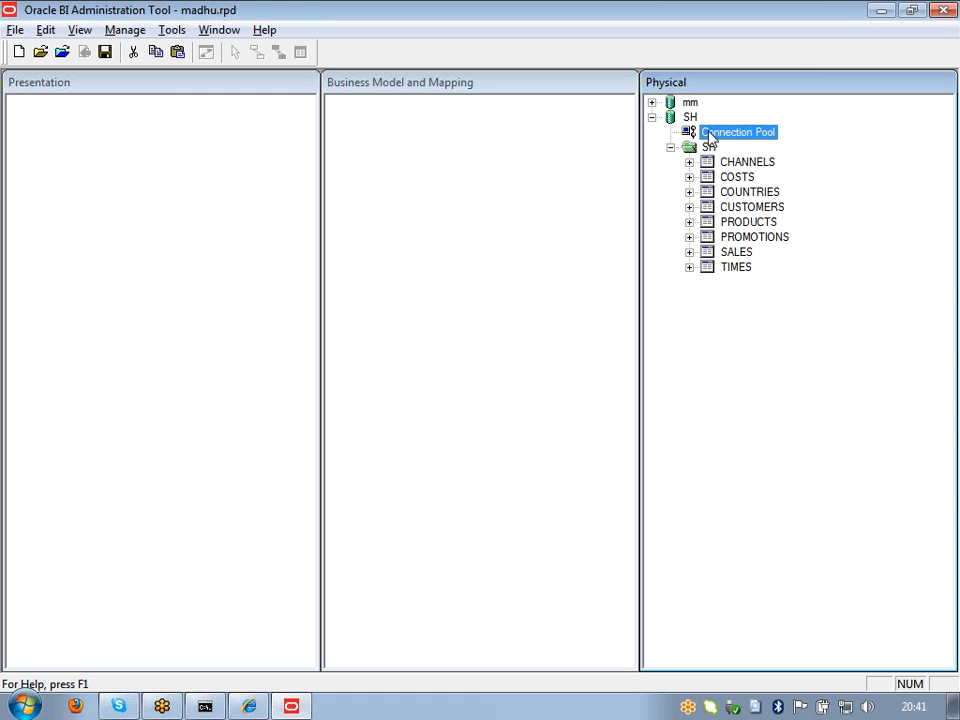
{"action": "double_click", "coordinate": [695, 132]}
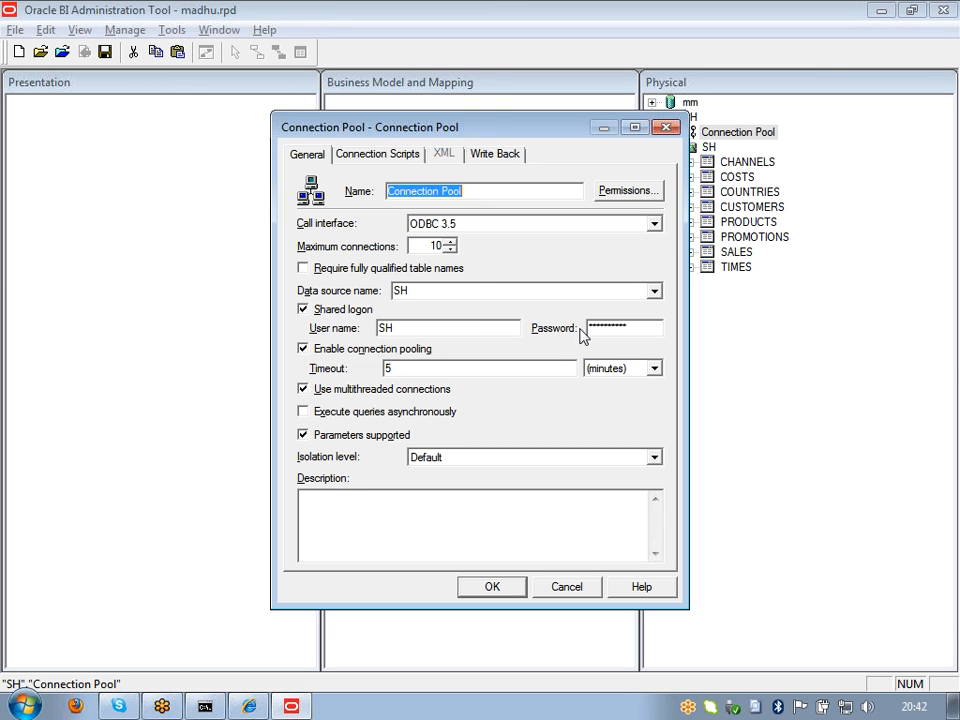
{"action": "left_click", "coordinate": [563, 586]}
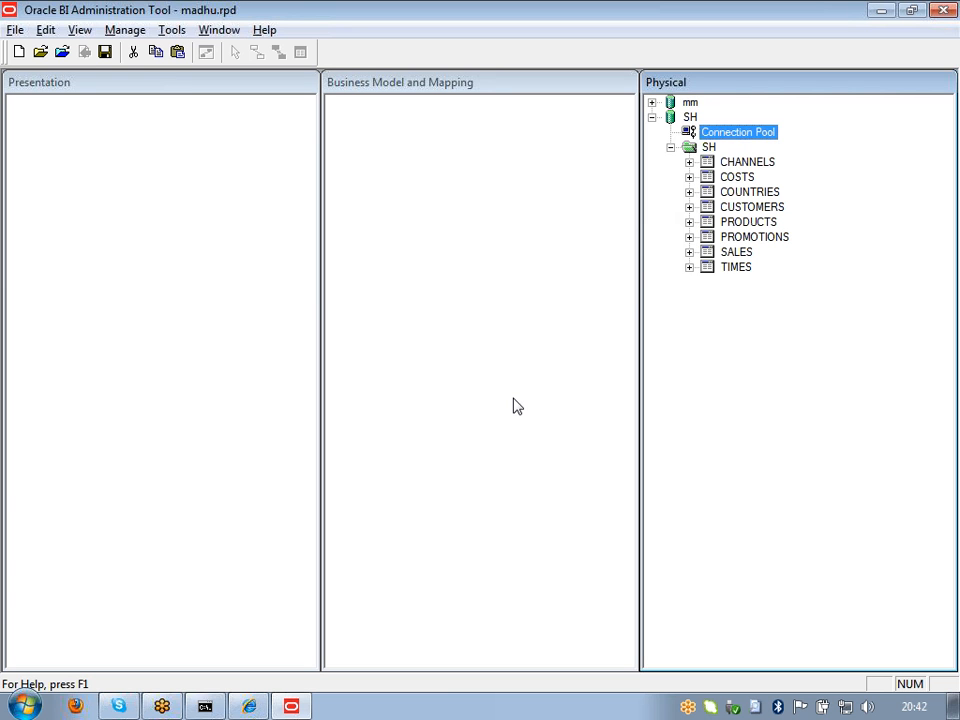
{"action": "left_click", "coordinate": [692, 149]}
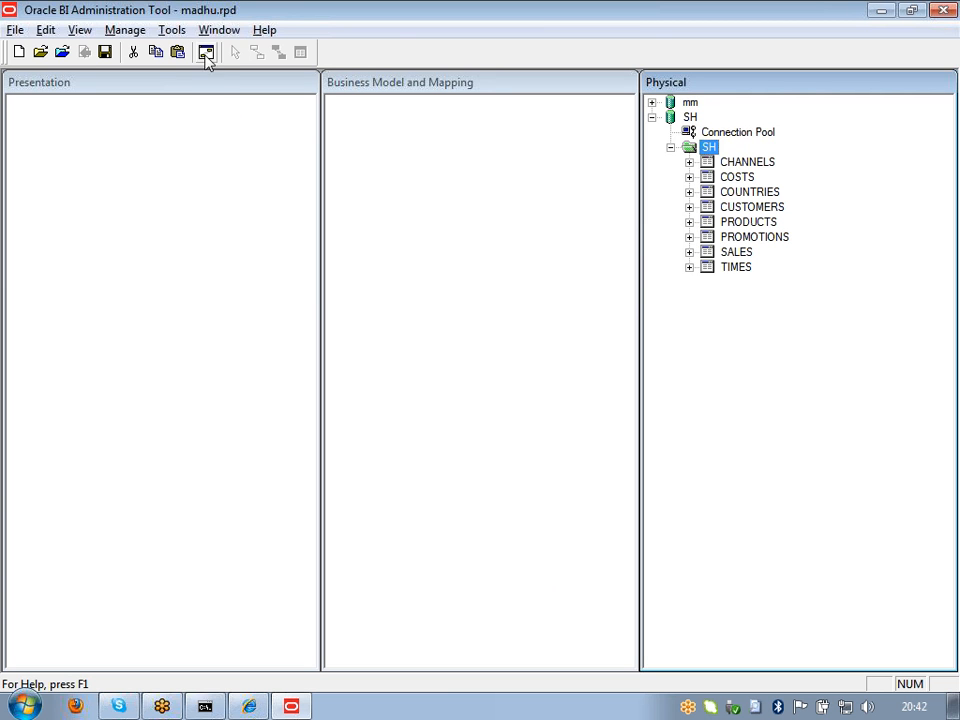
{"action": "left_click", "coordinate": [171, 30]}
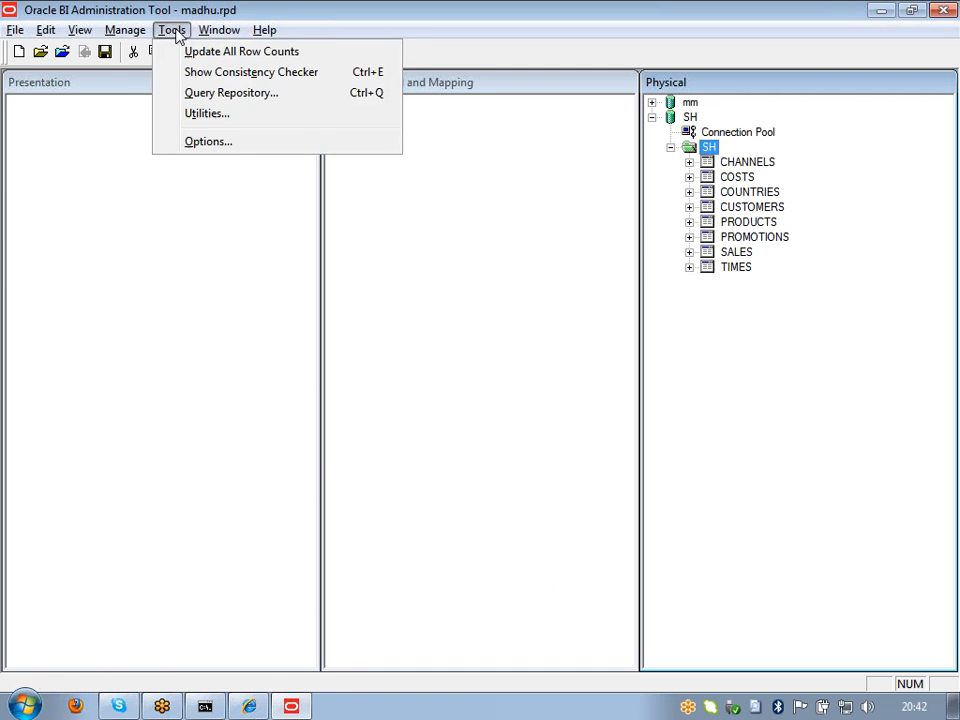
Step: Update all row counts, continuing past each row-count error
{"action": "left_click", "coordinate": [183, 54]}
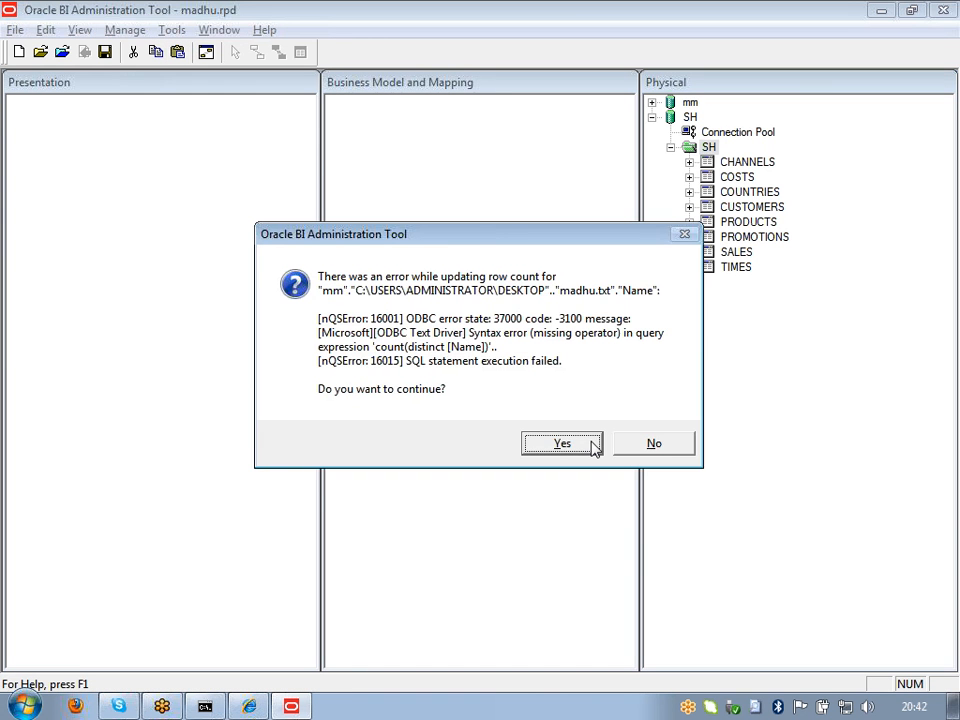
{"action": "left_click", "coordinate": [591, 446]}
{"action": "left_click", "coordinate": [589, 449]}
{"action": "left_click", "coordinate": [589, 449]}
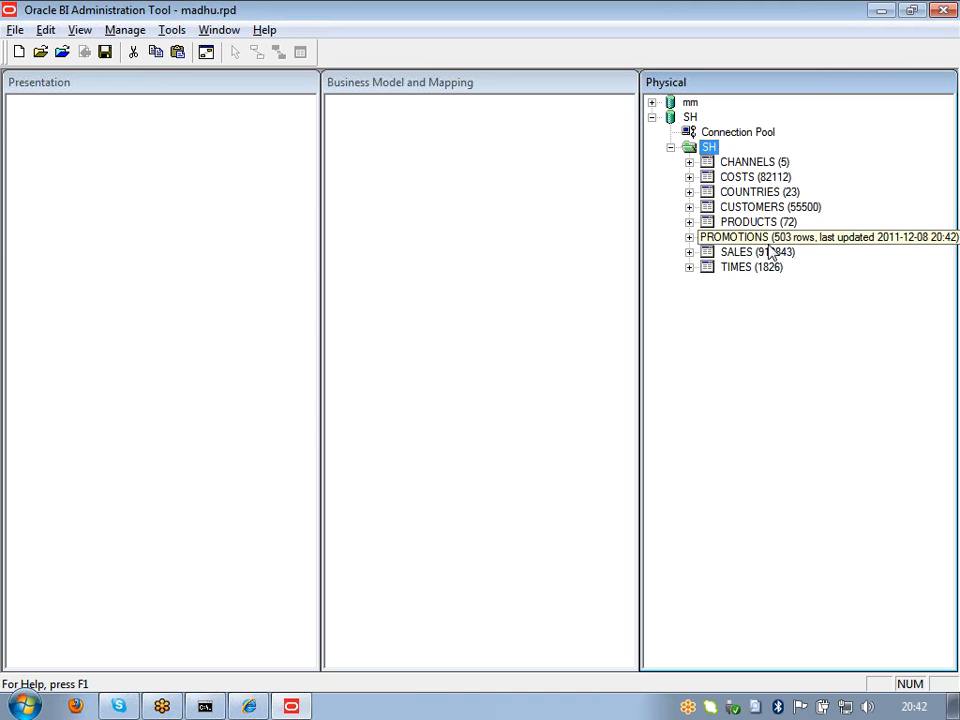
Step: Deselect the SH folder and bring up the context menu for the CUSTOMERS table
{"action": "left_click", "coordinate": [767, 420]}
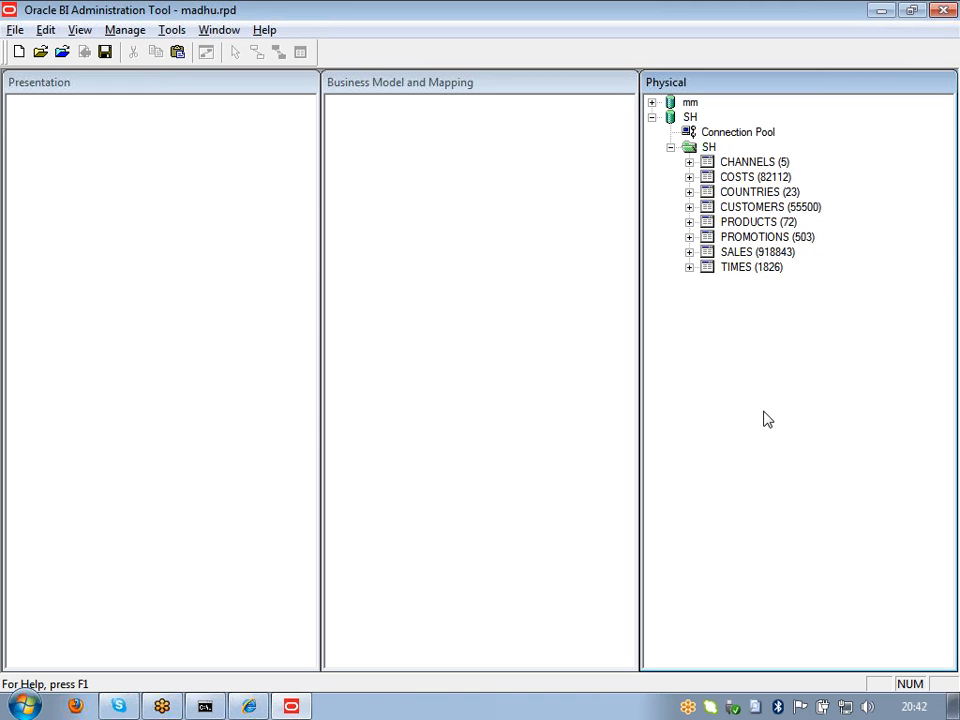
{"action": "left_click", "coordinate": [710, 208]}
{"action": "right_click", "coordinate": [710, 208]}
Step: Open View Data for the CUSTOMERS table and look over its row settings
{"action": "left_click", "coordinate": [720, 259]}
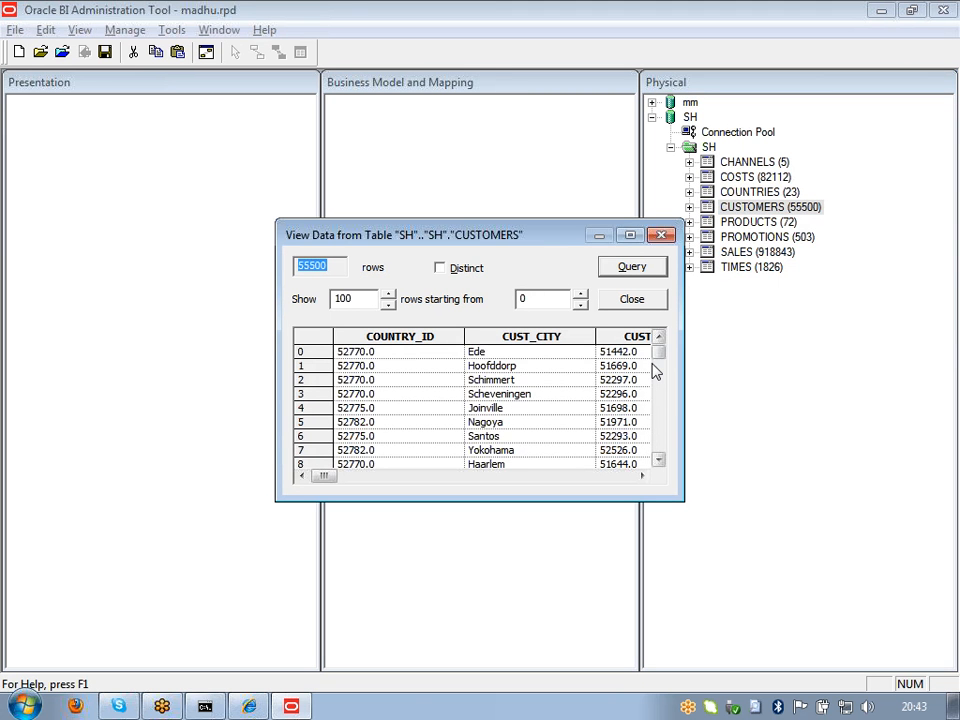
{"action": "left_click_drag", "start_coordinate": [659, 355], "coordinate": [659, 443]}
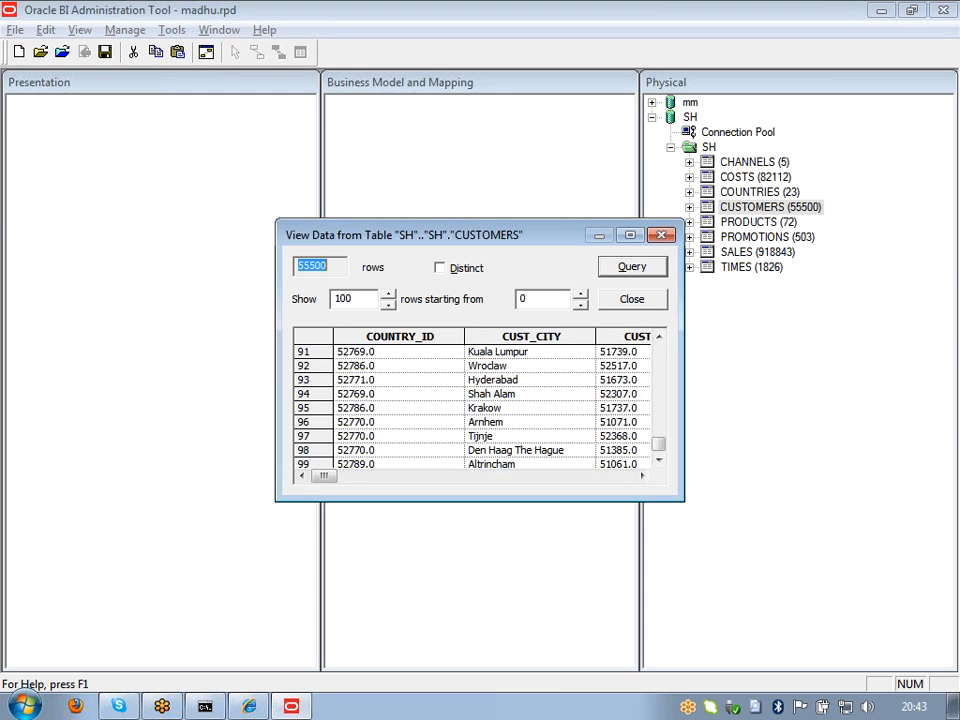
{"action": "left_click", "coordinate": [328, 266]}
{"action": "left_click", "coordinate": [303, 266]}
{"action": "left_click_drag", "start_coordinate": [410, 240], "coordinate": [414, 244]}
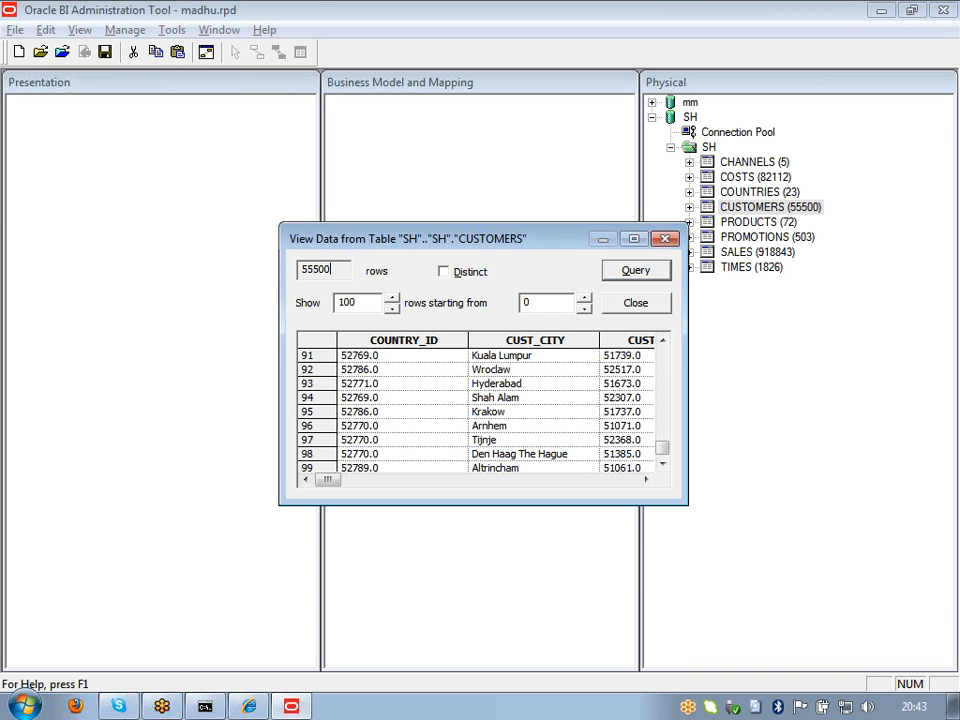
Step: Try showing 5001 rows, accept the limit warning, then query 5000 rows instead
{"action": "left_click", "coordinate": [368, 303]}
{"action": "key", "text": "BackSpace"}
{"action": "key", "text": "BackSpace"}
{"action": "key", "text": "BackSpace"}
{"action": "type", "text": "5001"}
{"action": "key", "text": "Return"}
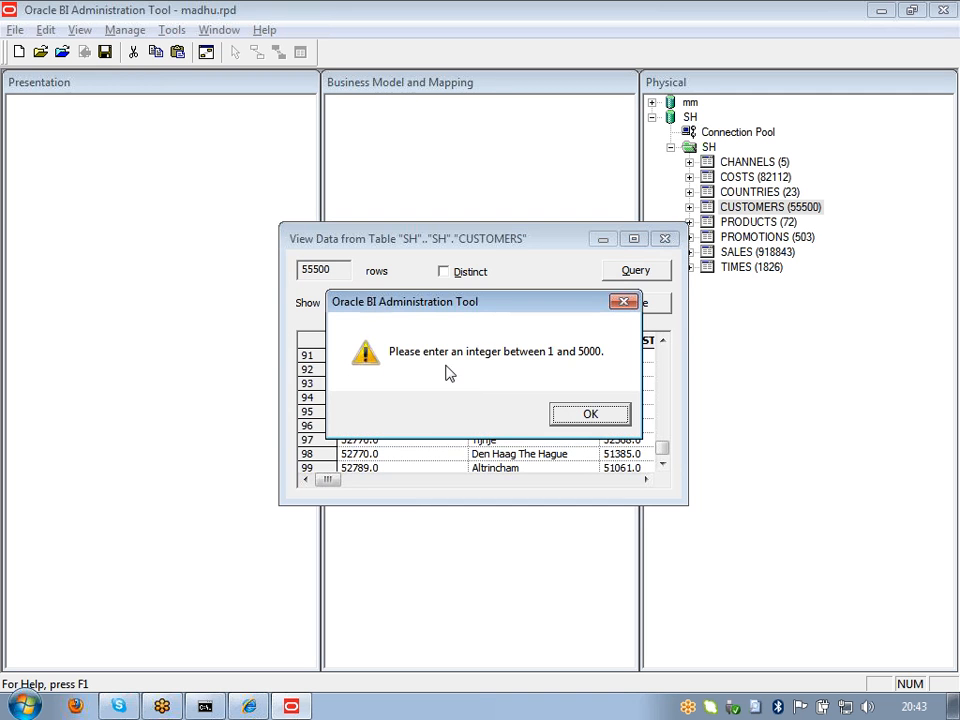
{"action": "left_click", "coordinate": [592, 416]}
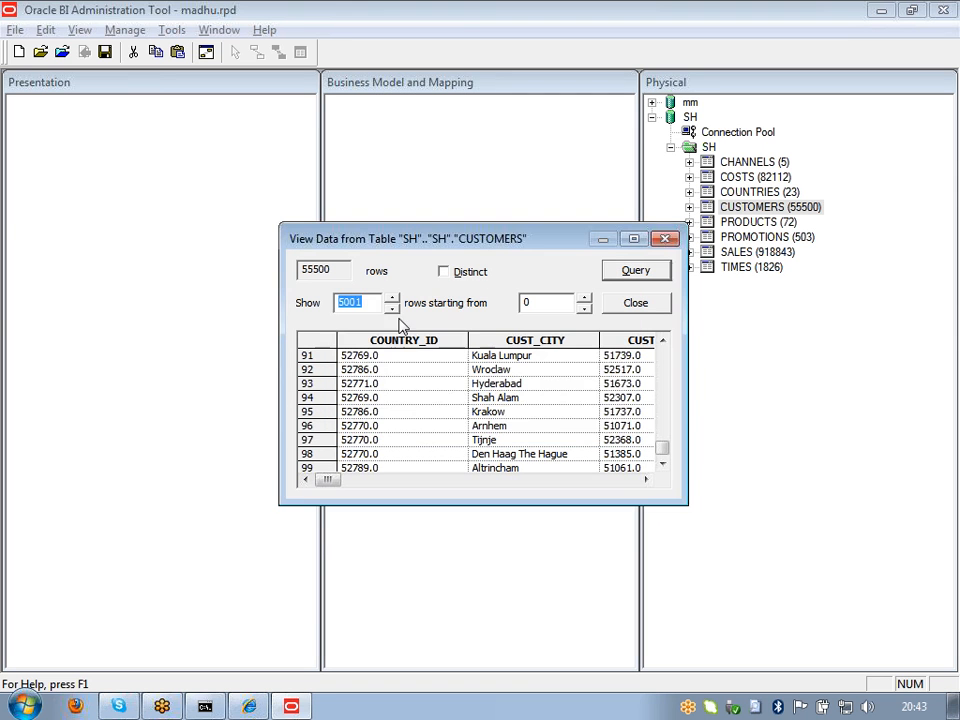
{"action": "left_click", "coordinate": [366, 302]}
{"action": "key", "text": "BackSpace"}
{"action": "type", "text": "0"}
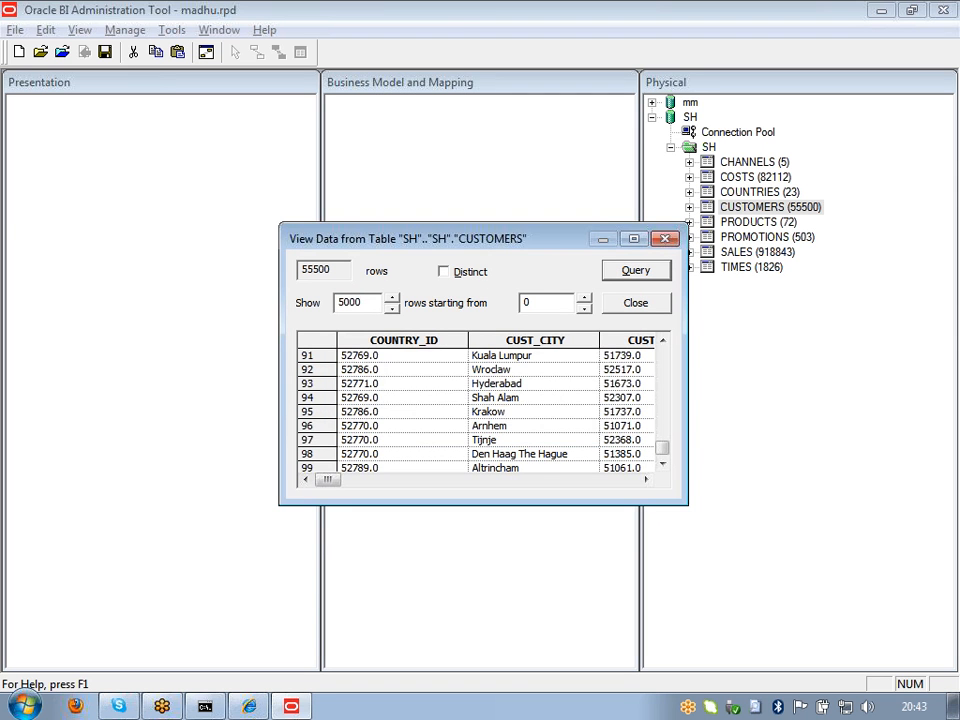
{"action": "left_click", "coordinate": [625, 272]}
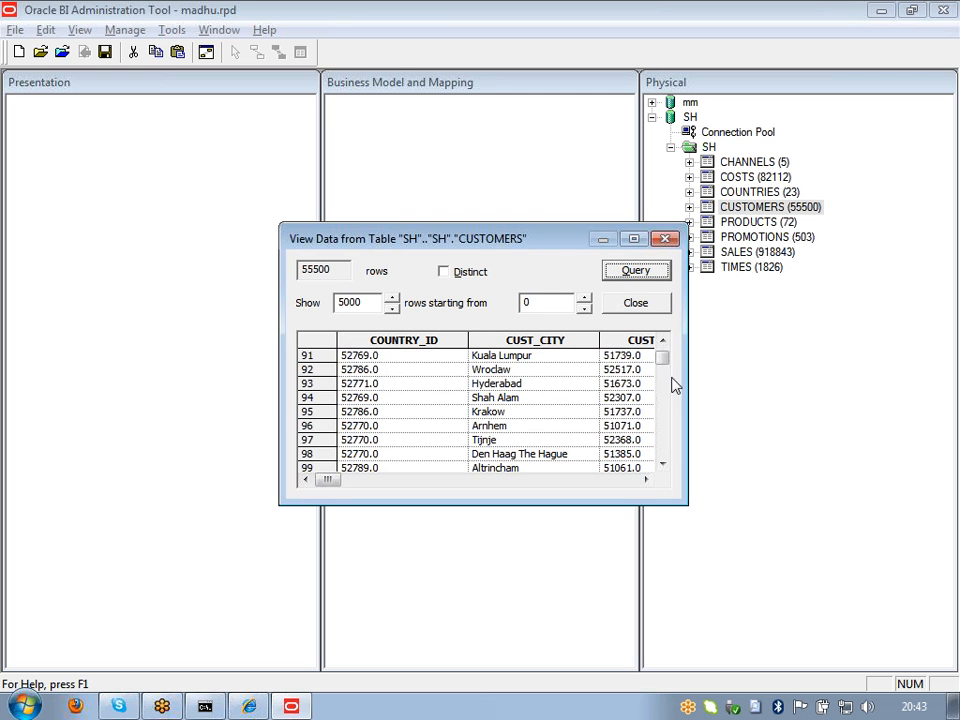
Step: Scroll the results, then set rows to show to 5001 and rerun the query
{"action": "left_click_drag", "start_coordinate": [666, 363], "coordinate": [662, 456]}
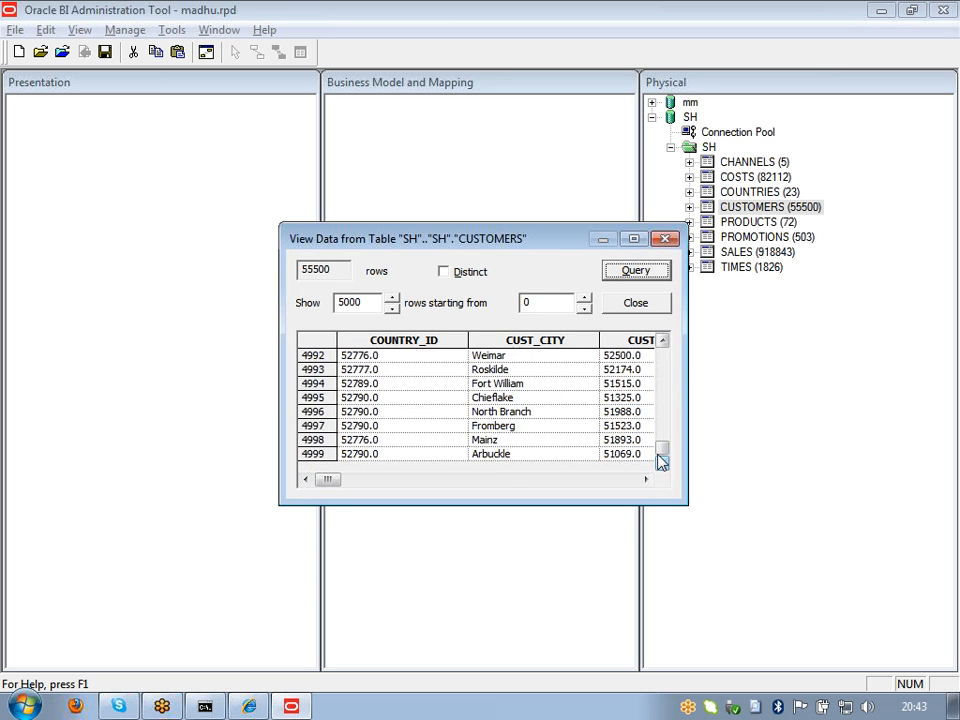
{"action": "left_click_drag", "start_coordinate": [662, 458], "coordinate": [500, 478]}
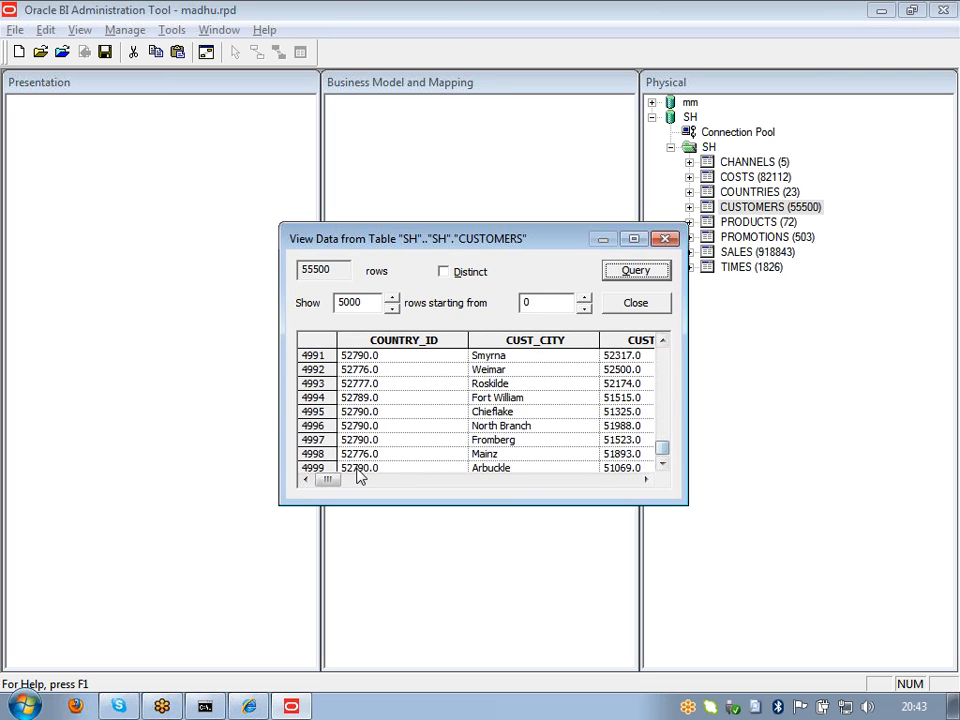
{"action": "left_click", "coordinate": [365, 303]}
{"action": "key", "text": "BackSpace"}
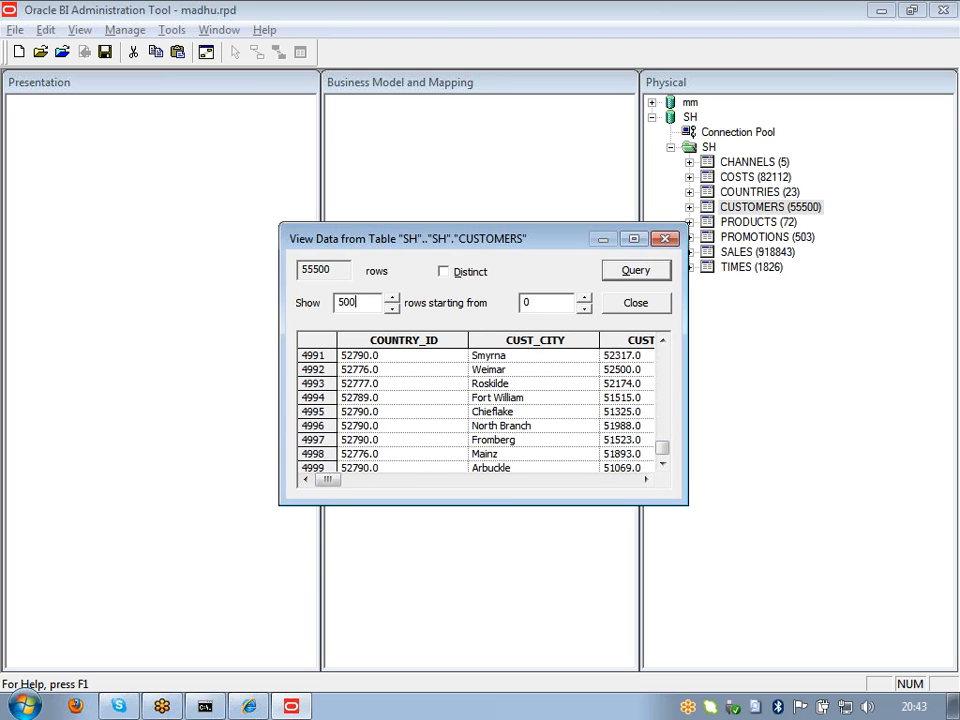
{"action": "key", "text": "BackSpace"}
{"action": "key", "text": "BackSpace"}
{"action": "key", "text": "BackSpace"}
{"action": "key", "text": "BackSpace"}
{"action": "type", "text": "5000"}
{"action": "left_click", "coordinate": [350, 303]}
{"action": "type", "text": "5001"}
{"action": "left_click", "coordinate": [624, 274]}
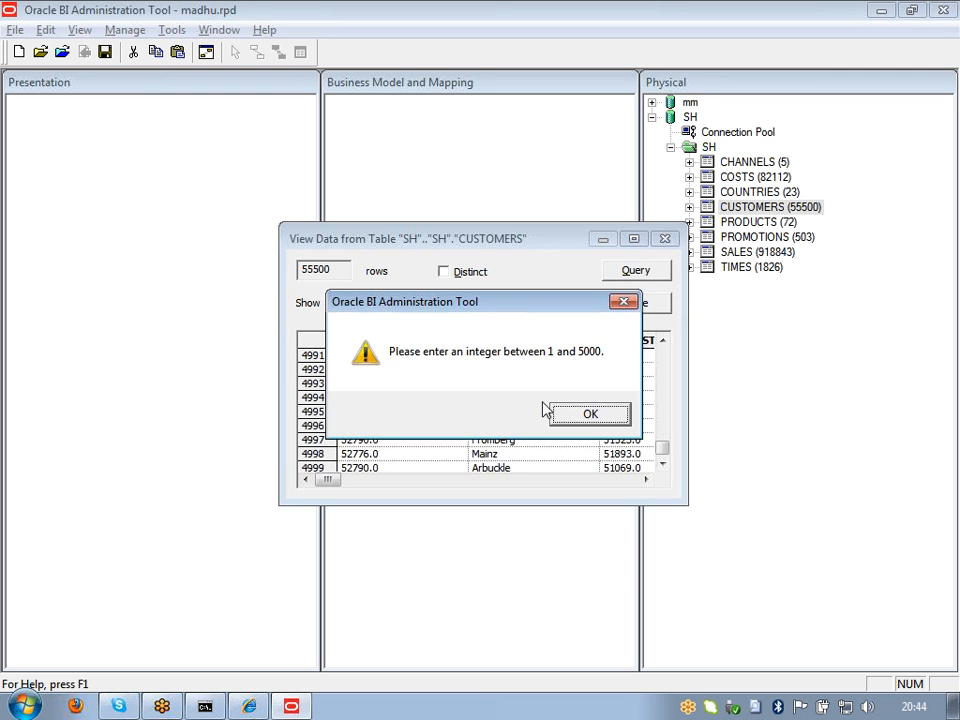
Step: Accept the warning, query 5000 rows, and scroll through the returned CUSTOMERS data
{"action": "left_click", "coordinate": [585, 414]}
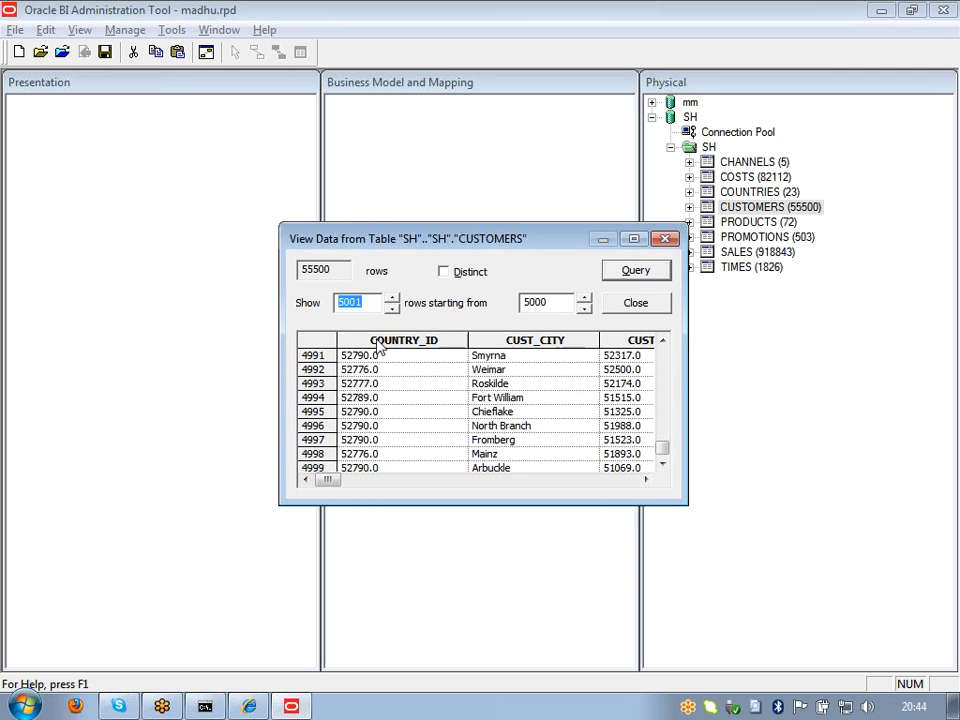
{"action": "key", "text": "BackSpace"}
{"action": "type", "text": "0"}
{"action": "left_click", "coordinate": [635, 270]}
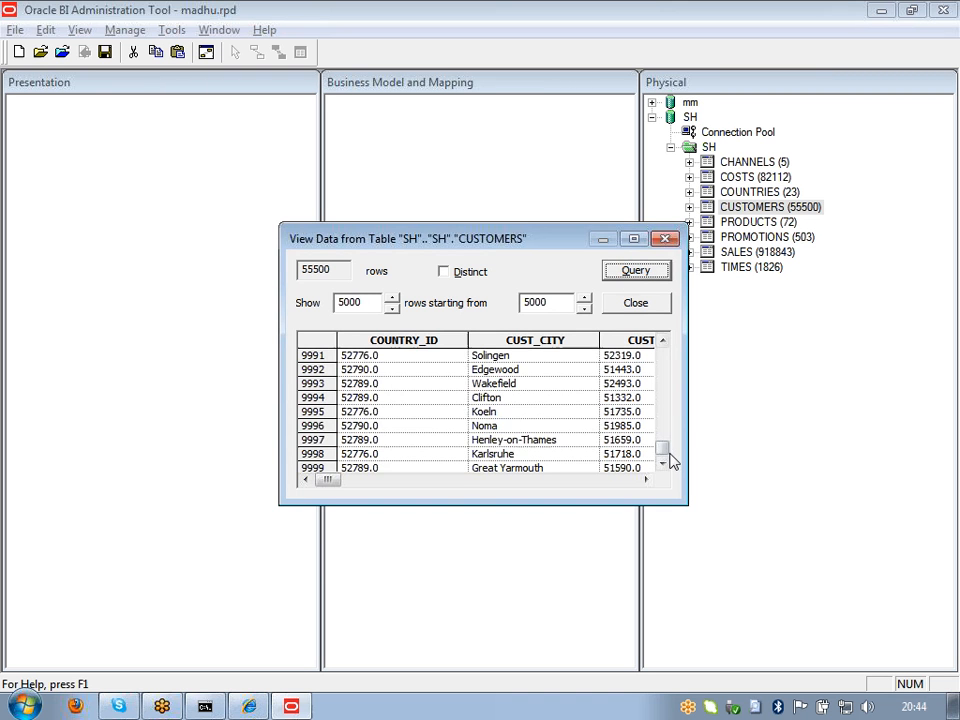
{"action": "left_click_drag", "start_coordinate": [671, 455], "coordinate": [666, 360]}
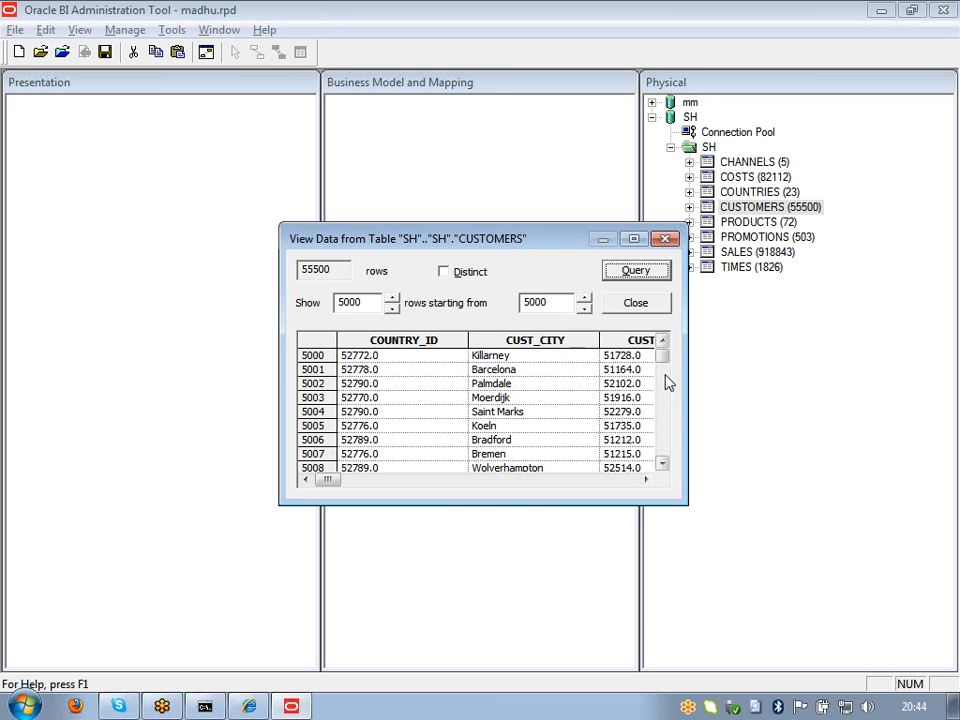
{"action": "left_click_drag", "start_coordinate": [664, 364], "coordinate": [664, 450]}
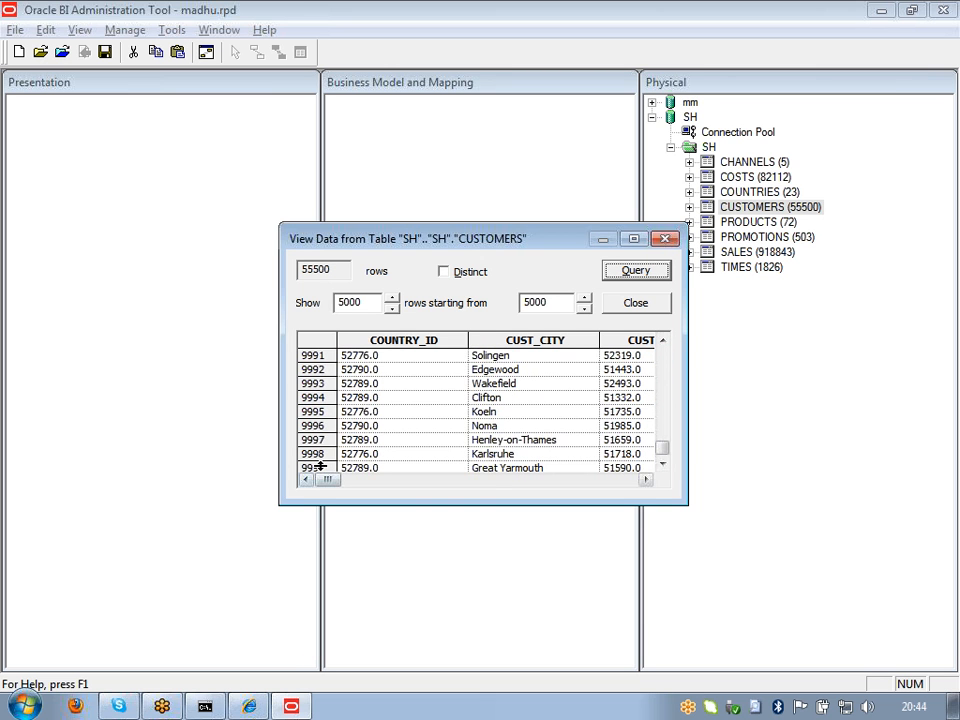
{"action": "left_click_drag", "start_coordinate": [662, 448], "coordinate": [669, 365]}
{"action": "left_click_drag", "start_coordinate": [330, 484], "coordinate": [307, 484]}
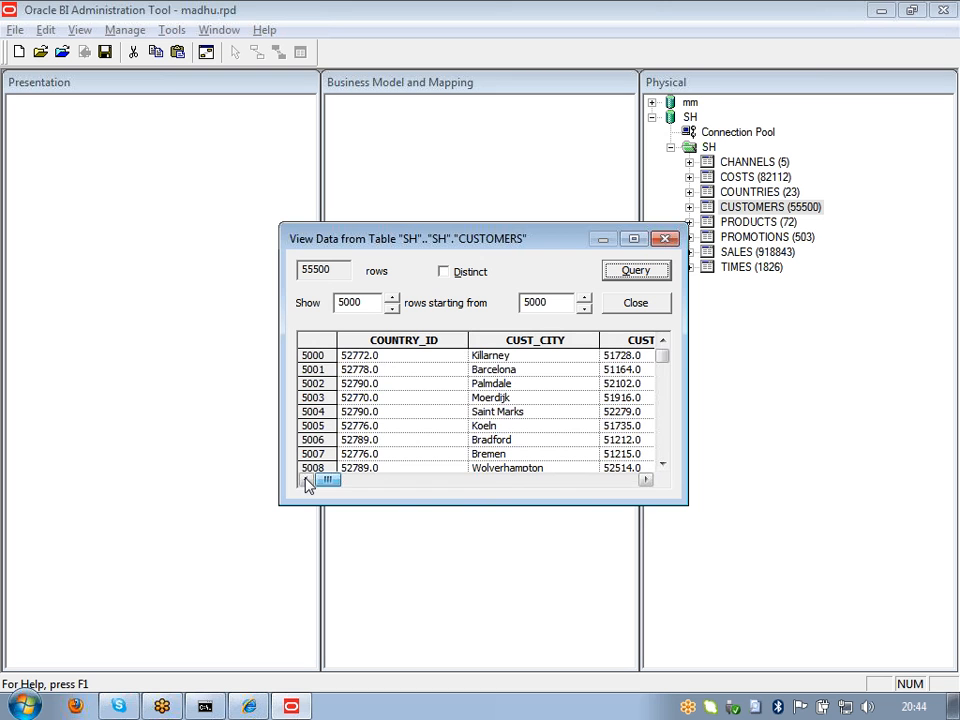
Step: Requery with Distinct checked, scroll the results, and close the data viewer
{"action": "left_click", "coordinate": [445, 272]}
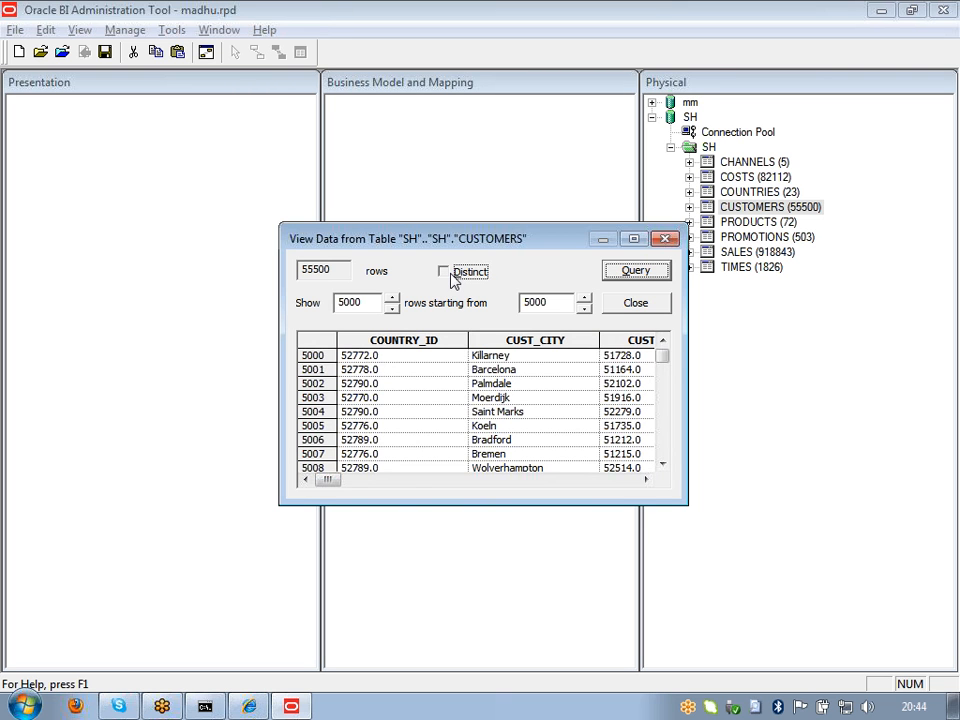
{"action": "left_click", "coordinate": [619, 270]}
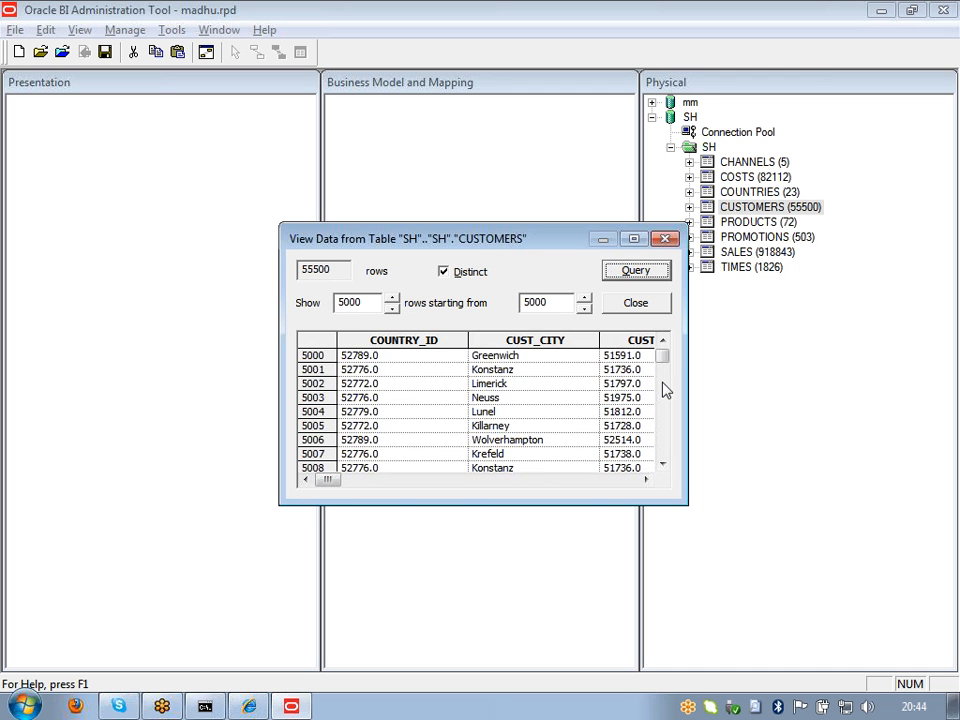
{"action": "left_click_drag", "start_coordinate": [665, 359], "coordinate": [664, 525]}
{"action": "left_click", "coordinate": [618, 306]}
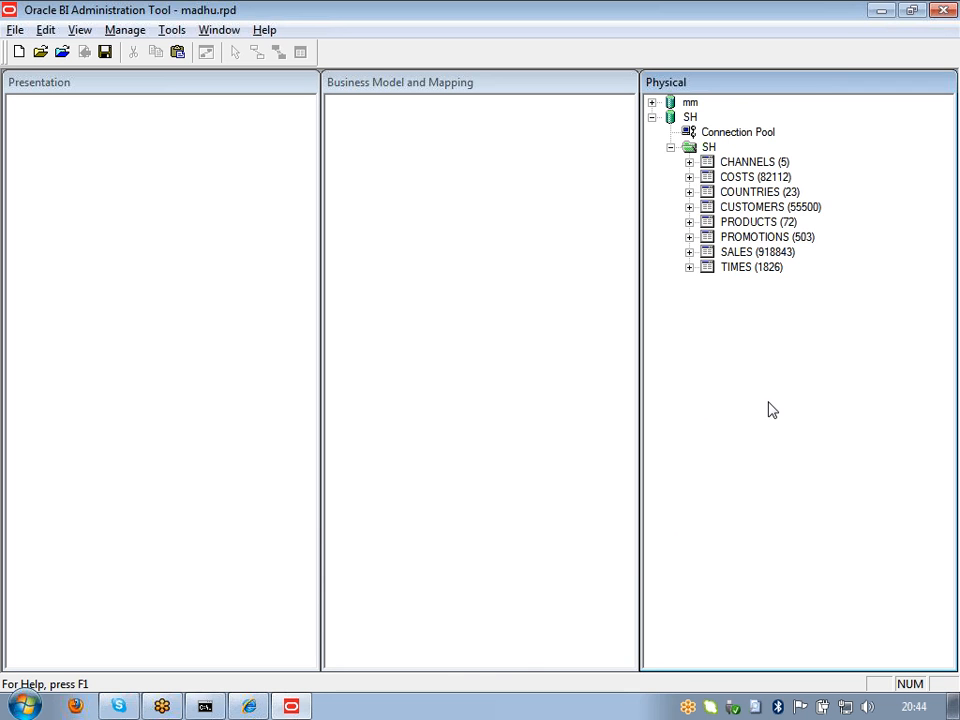
Step: Change the SH connection pool's call interface to OCI 10g/11g and confirm
{"action": "left_click", "coordinate": [689, 134]}
{"action": "double_click", "coordinate": [689, 133]}
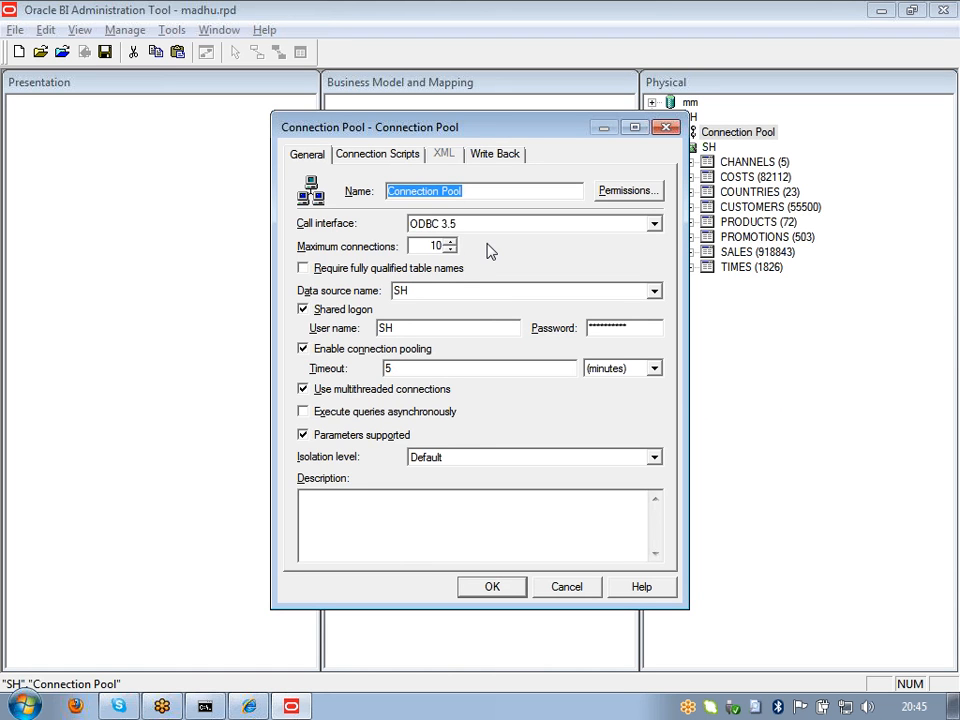
{"action": "left_click", "coordinate": [655, 225]}
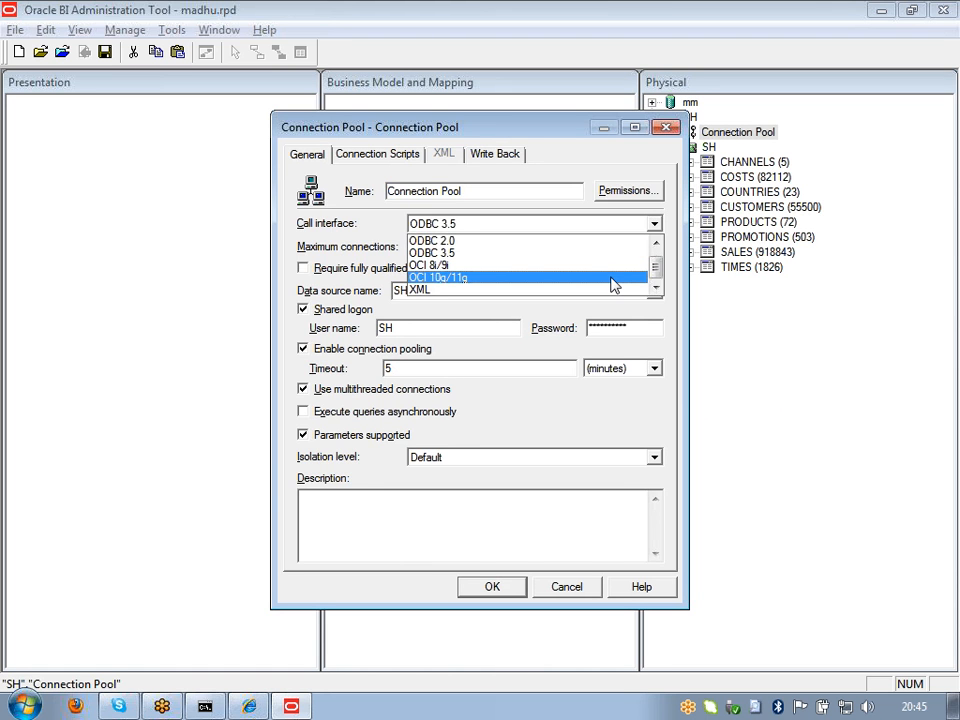
{"action": "left_click", "coordinate": [614, 278]}
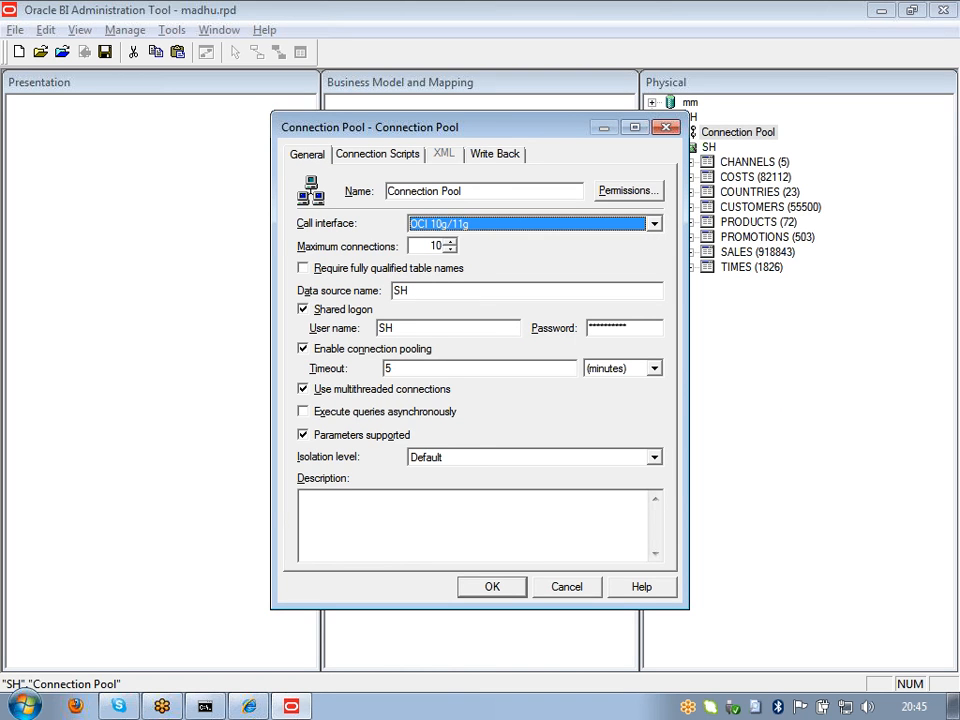
{"action": "left_click", "coordinate": [499, 588]}
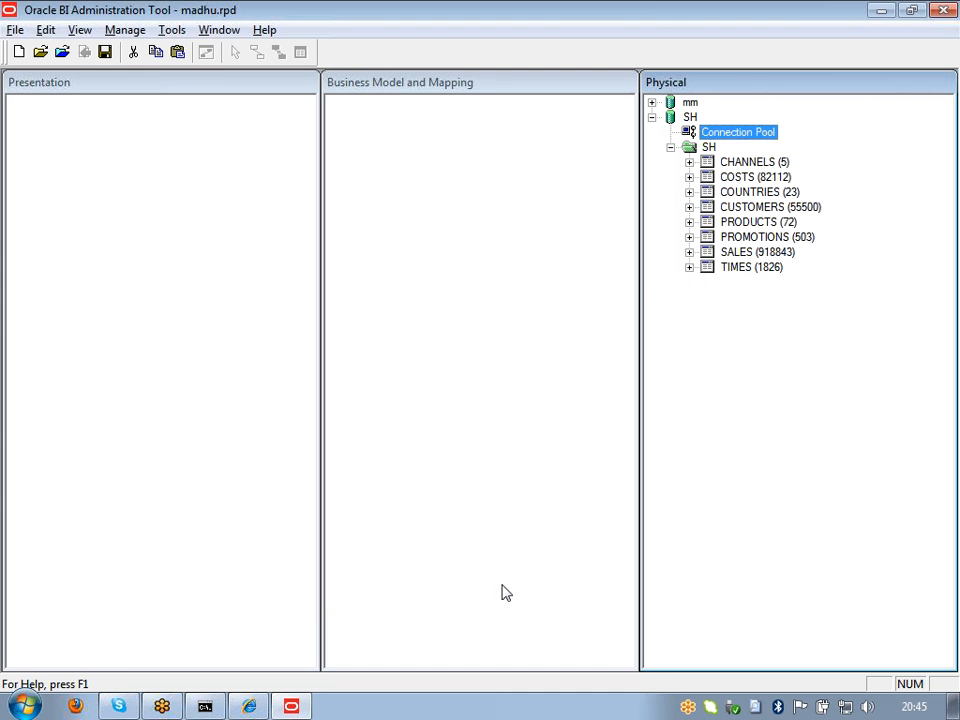
Step: Test the connection by opening CHANNELS, dismiss the failure, and reopen the pool settings
{"action": "double_click", "coordinate": [708, 165]}
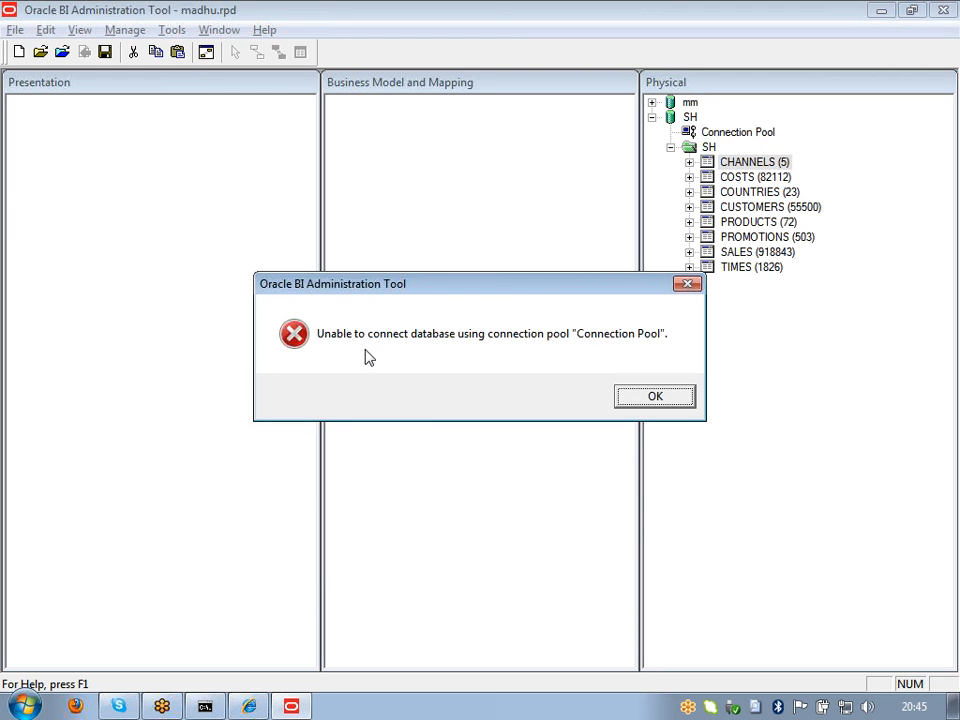
{"action": "left_click", "coordinate": [657, 397]}
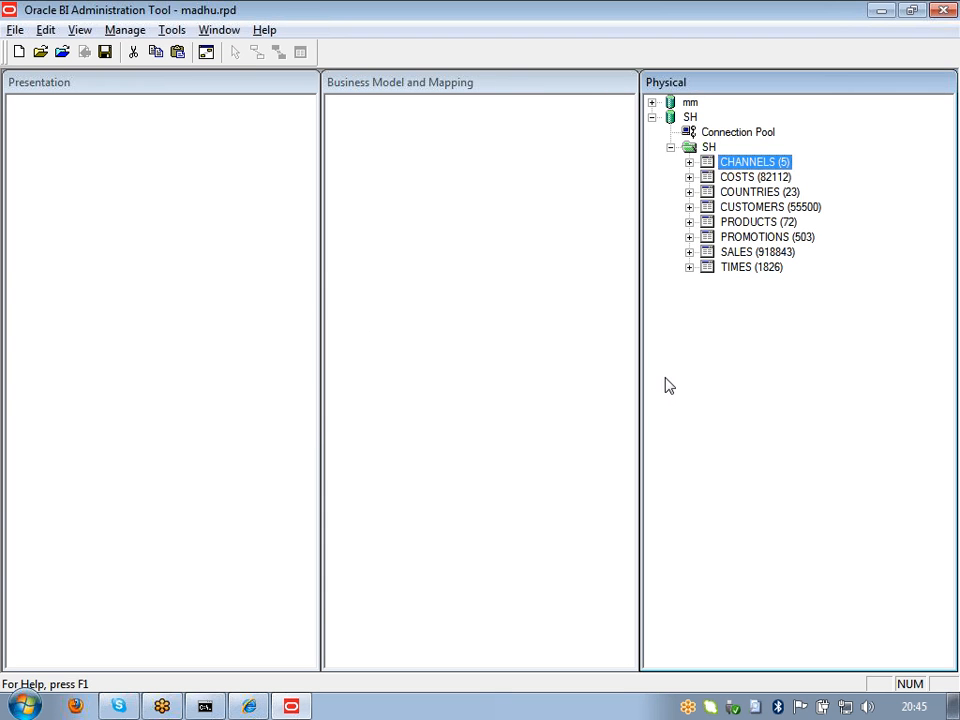
{"action": "double_click", "coordinate": [736, 132]}
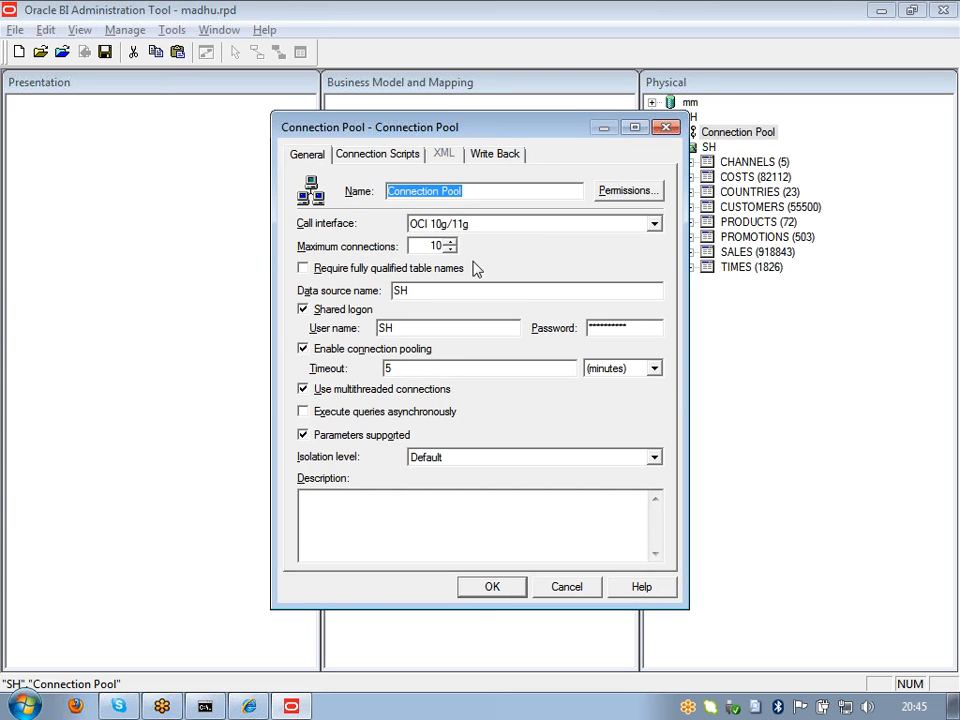
Step: Select ODBC 3.5 as the call interface, confirm, and select CHANNELS
{"action": "left_click", "coordinate": [654, 224]}
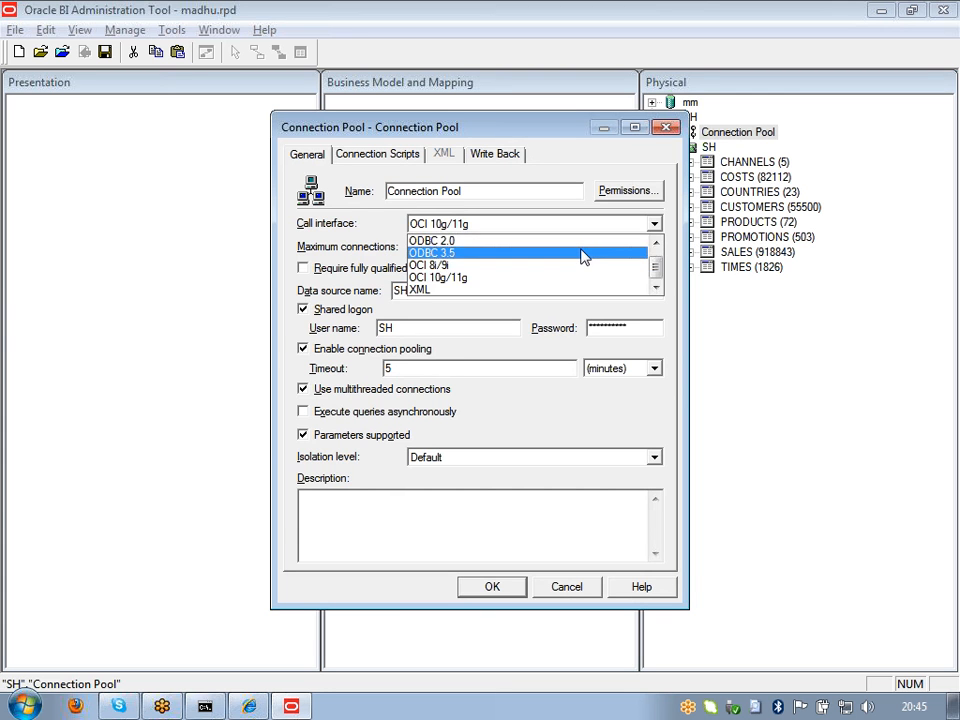
{"action": "left_click", "coordinate": [584, 255]}
{"action": "left_click", "coordinate": [500, 591]}
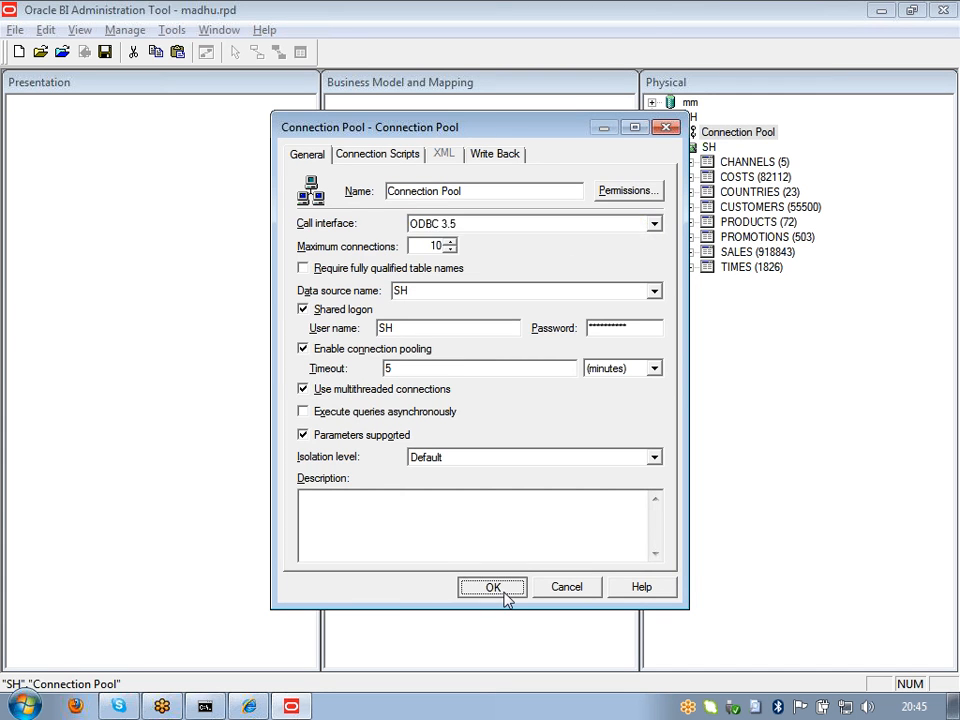
{"action": "left_click", "coordinate": [718, 165]}
Step: Update the CHANNELS row count, which stays at 5, then select SALES
{"action": "right_click", "coordinate": [716, 163]}
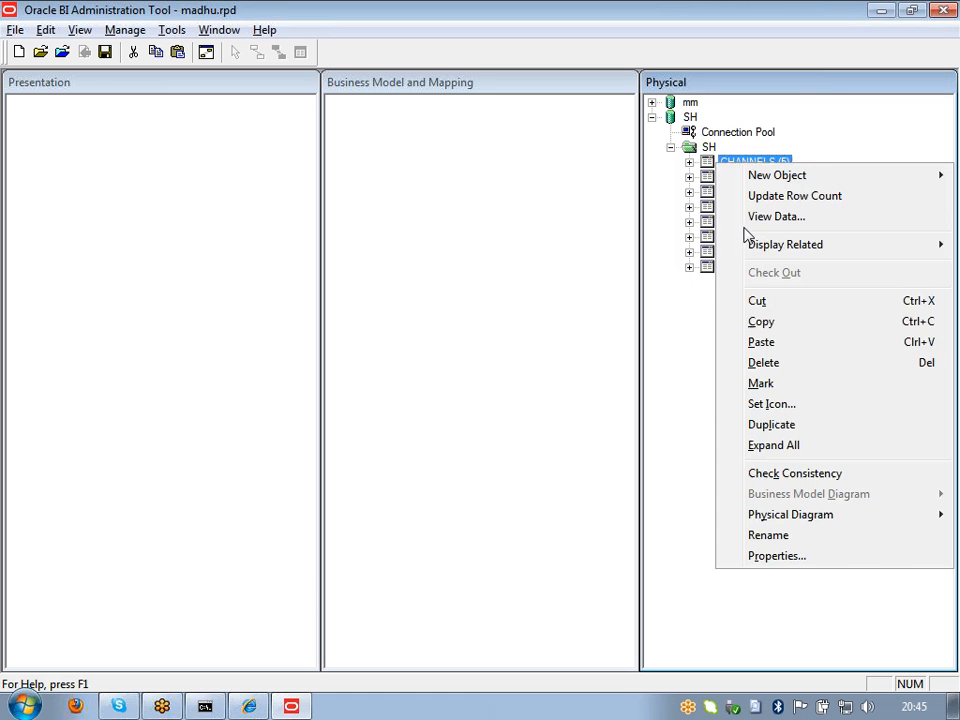
{"action": "left_click", "coordinate": [772, 200]}
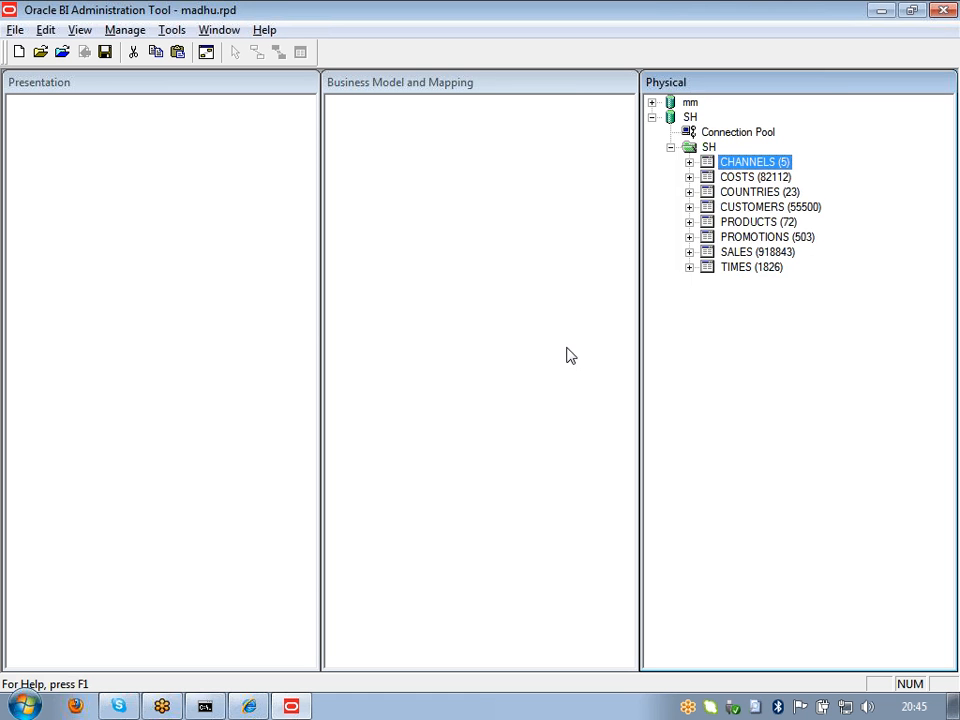
{"action": "left_click", "coordinate": [739, 256]}
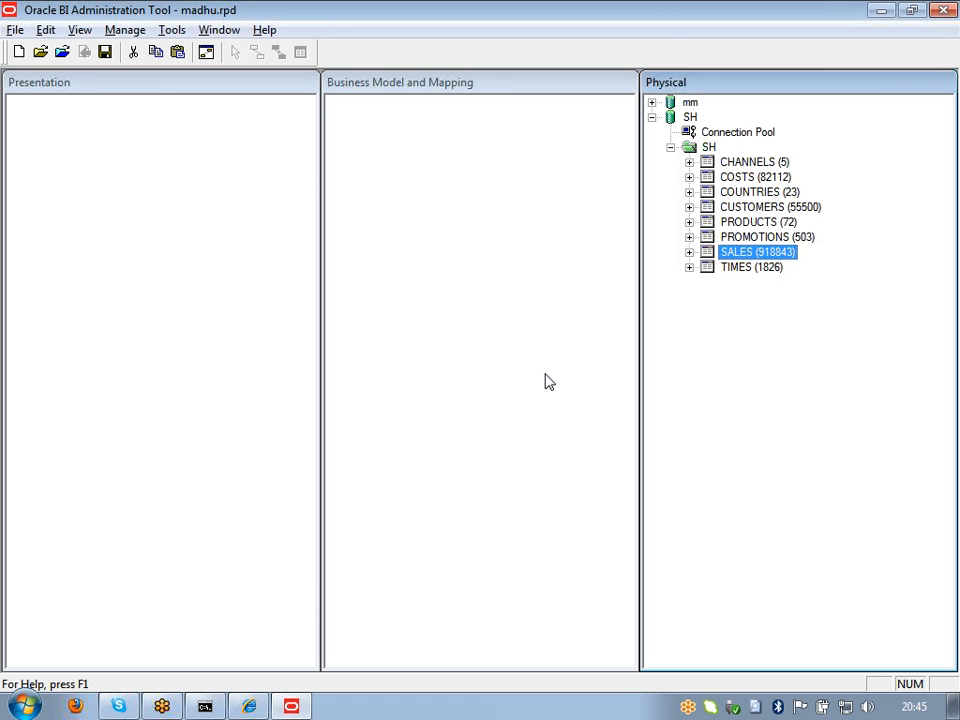
{"action": "left_click", "coordinate": [548, 381]}
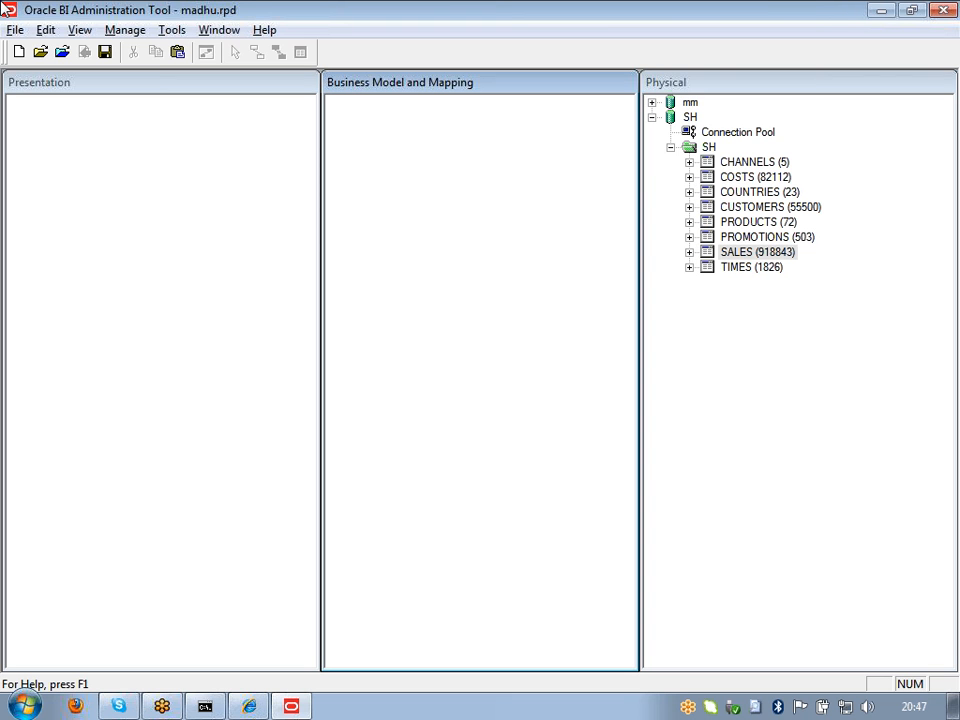
{"action": "left_click", "coordinate": [953, 46]}
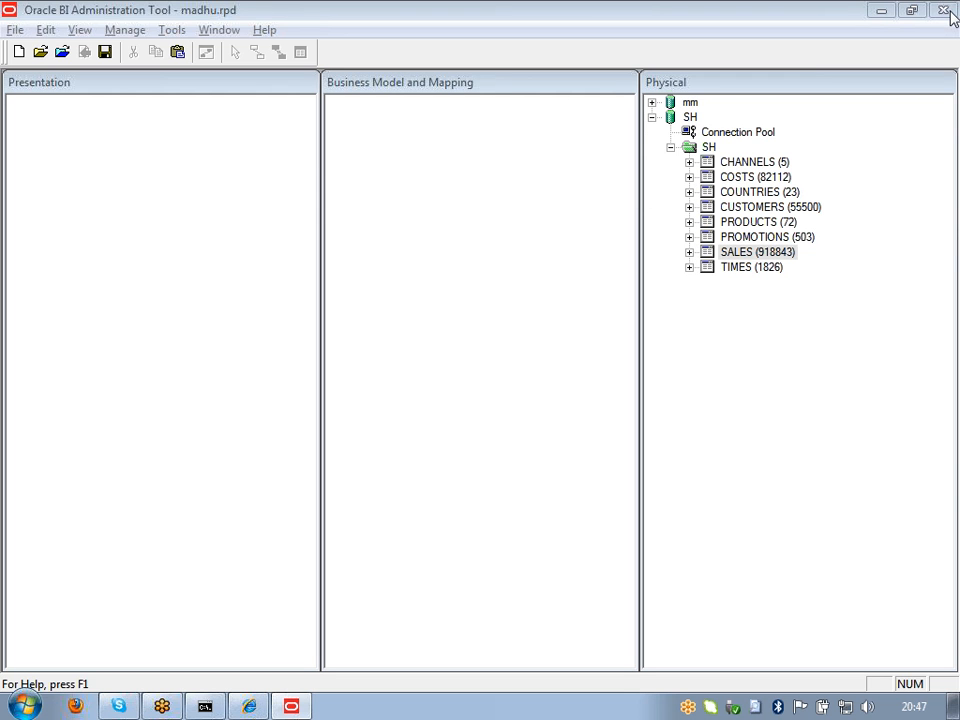
{"action": "left_click", "coordinate": [517, 398]}
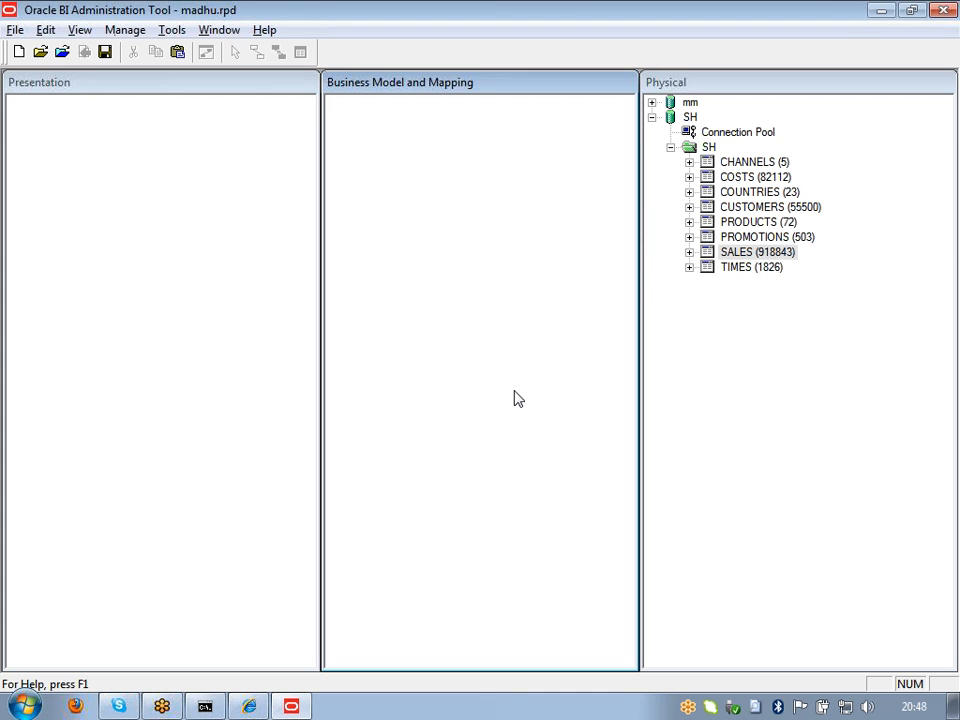